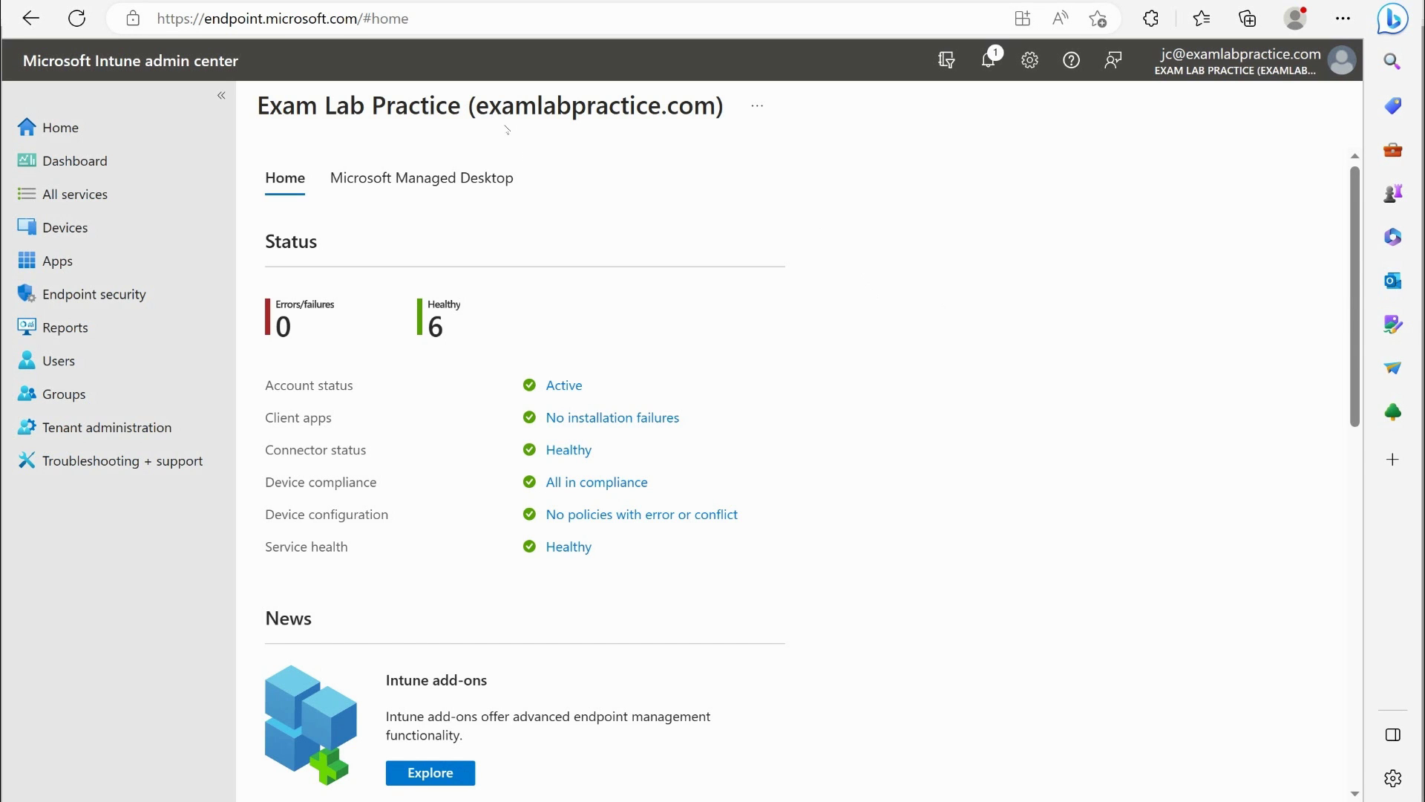
Step: Go to Devices > Configuration profiles, which lists no profiles yet
click(119, 227)
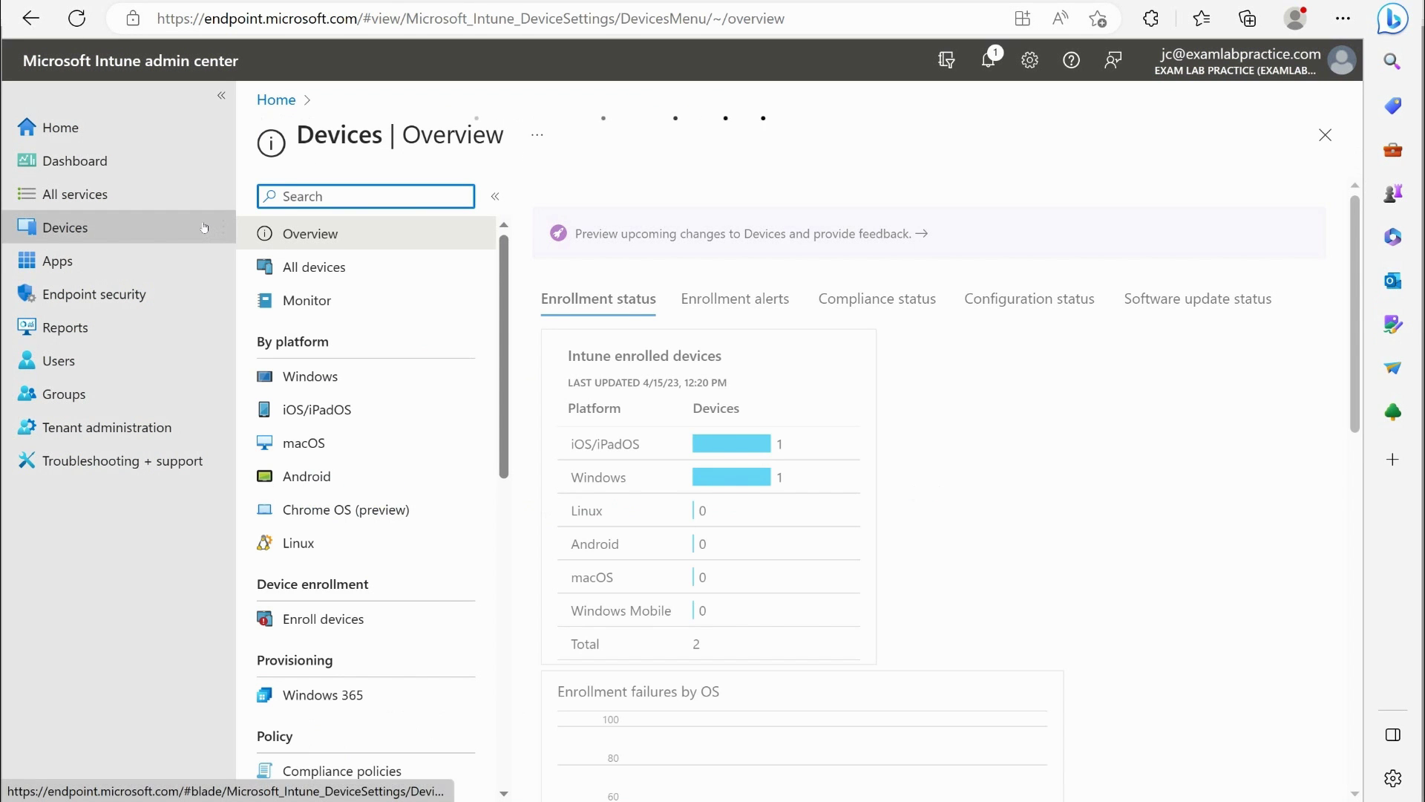
scroll(319, 445, down, 5)
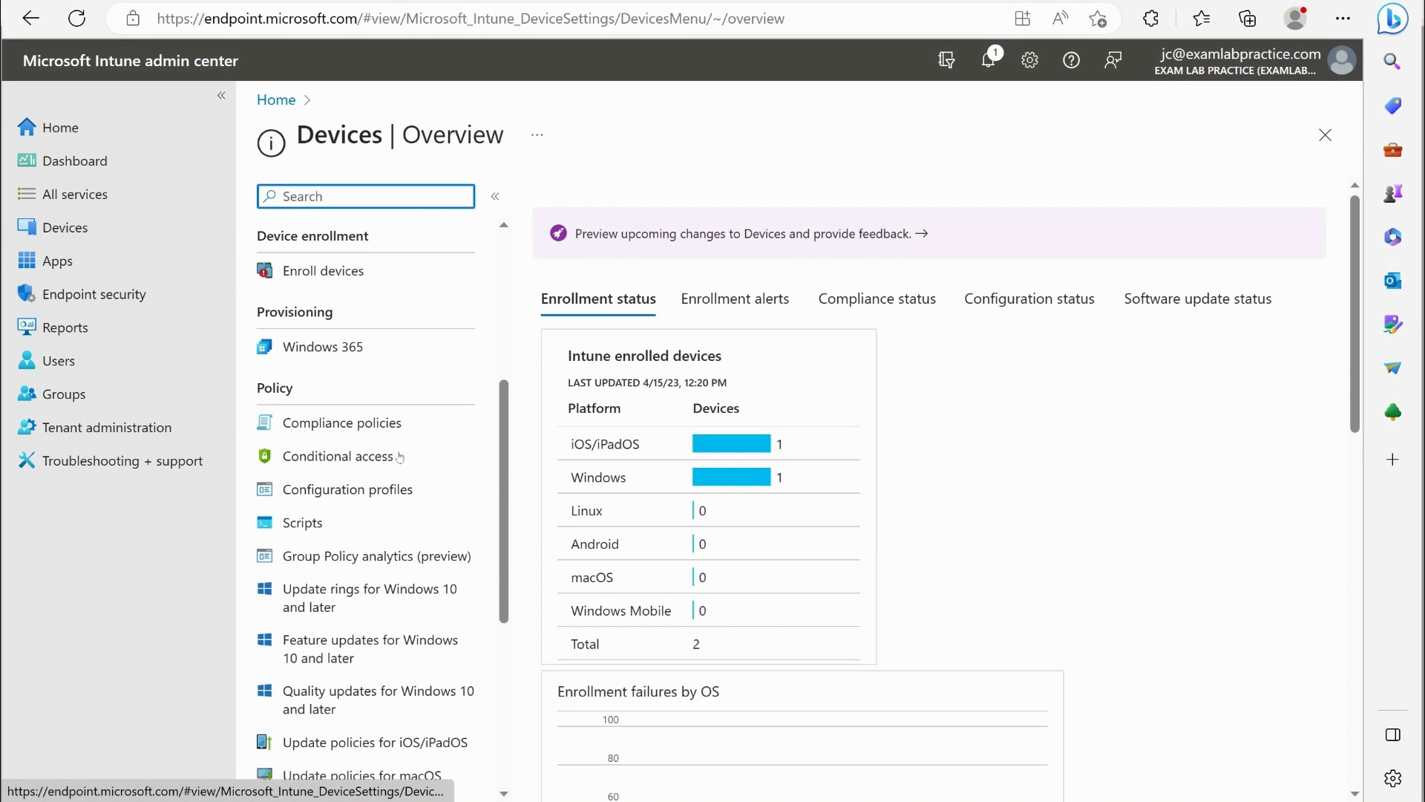
click(300, 487)
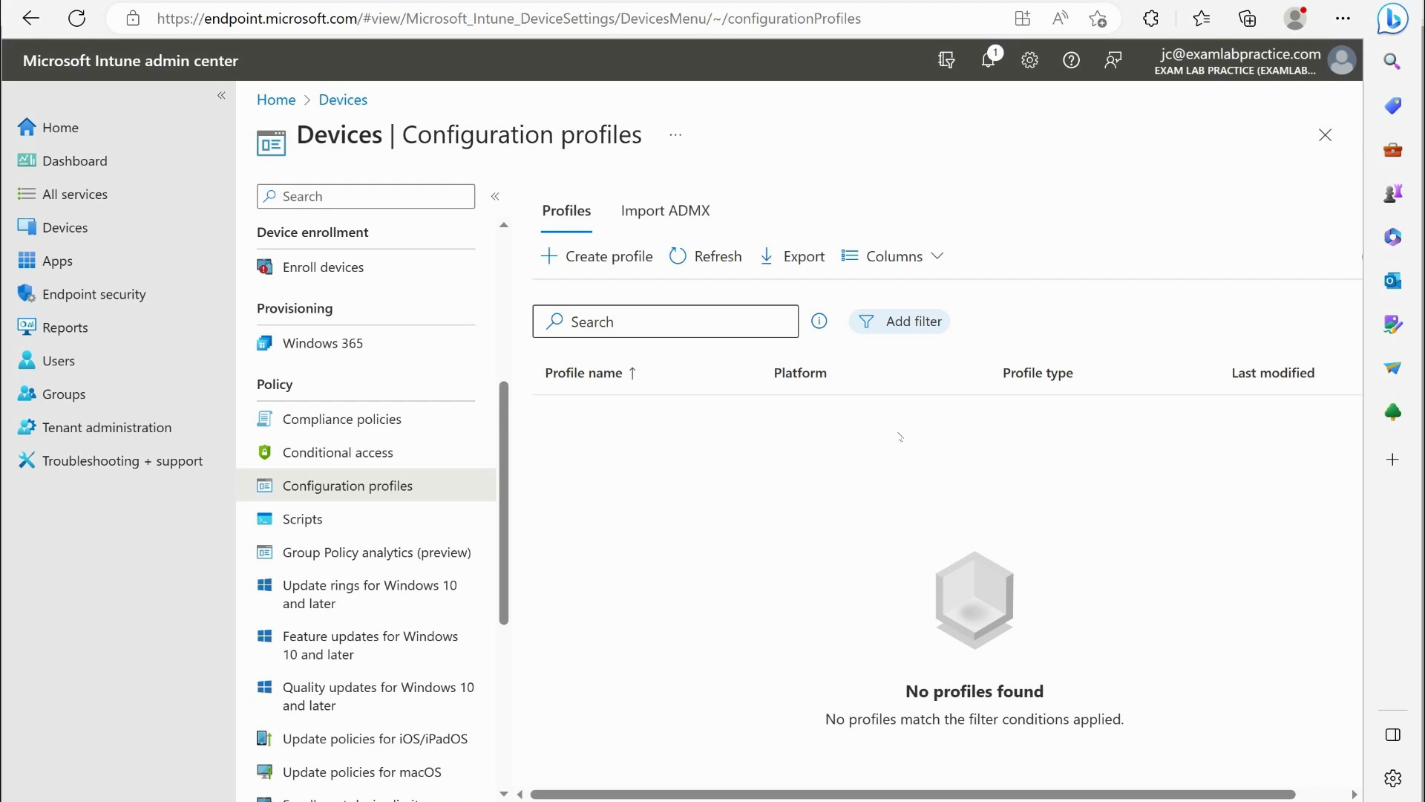
Step: Start a new profile with platform Windows 10 and later and profile type Templates
click(580, 255)
click(844, 205)
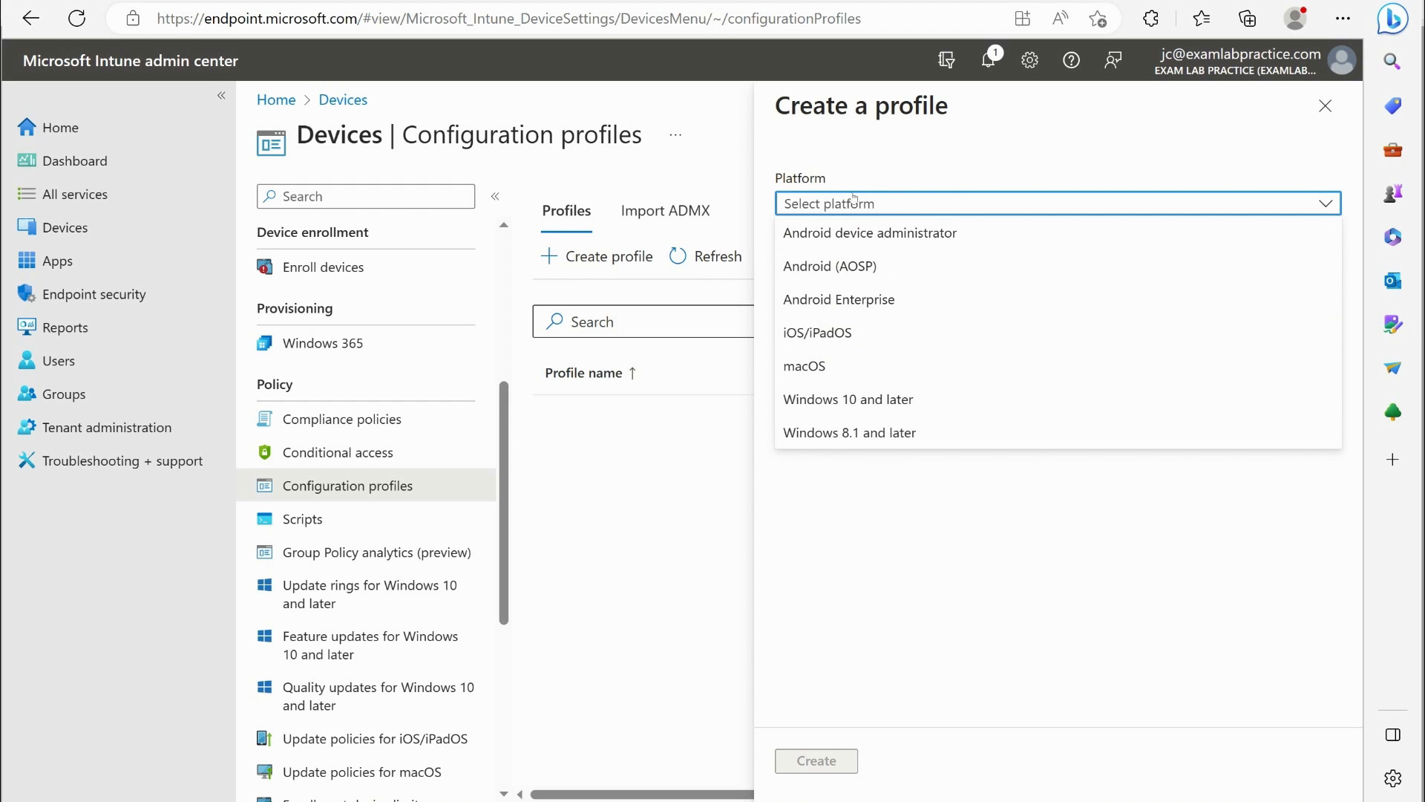
click(870, 401)
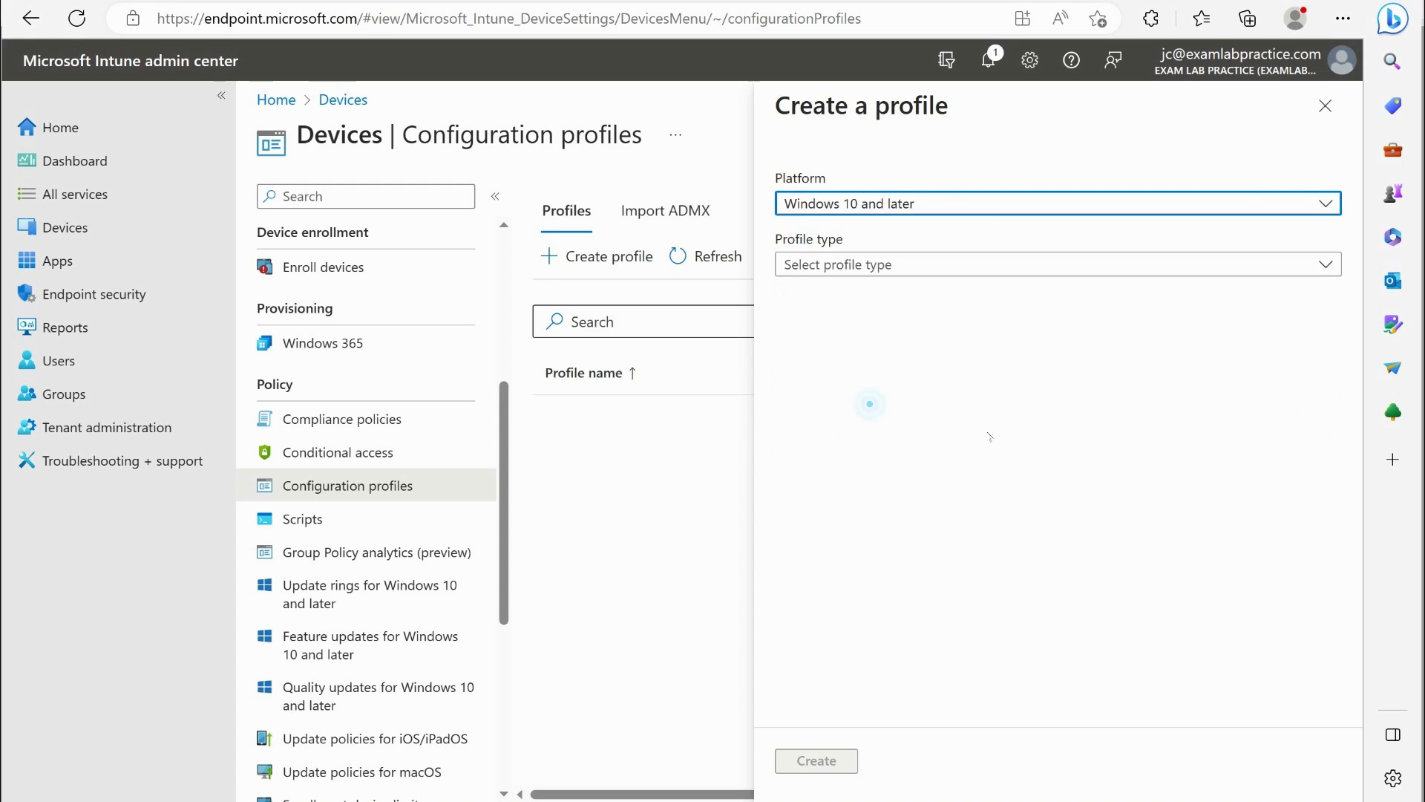
click(869, 264)
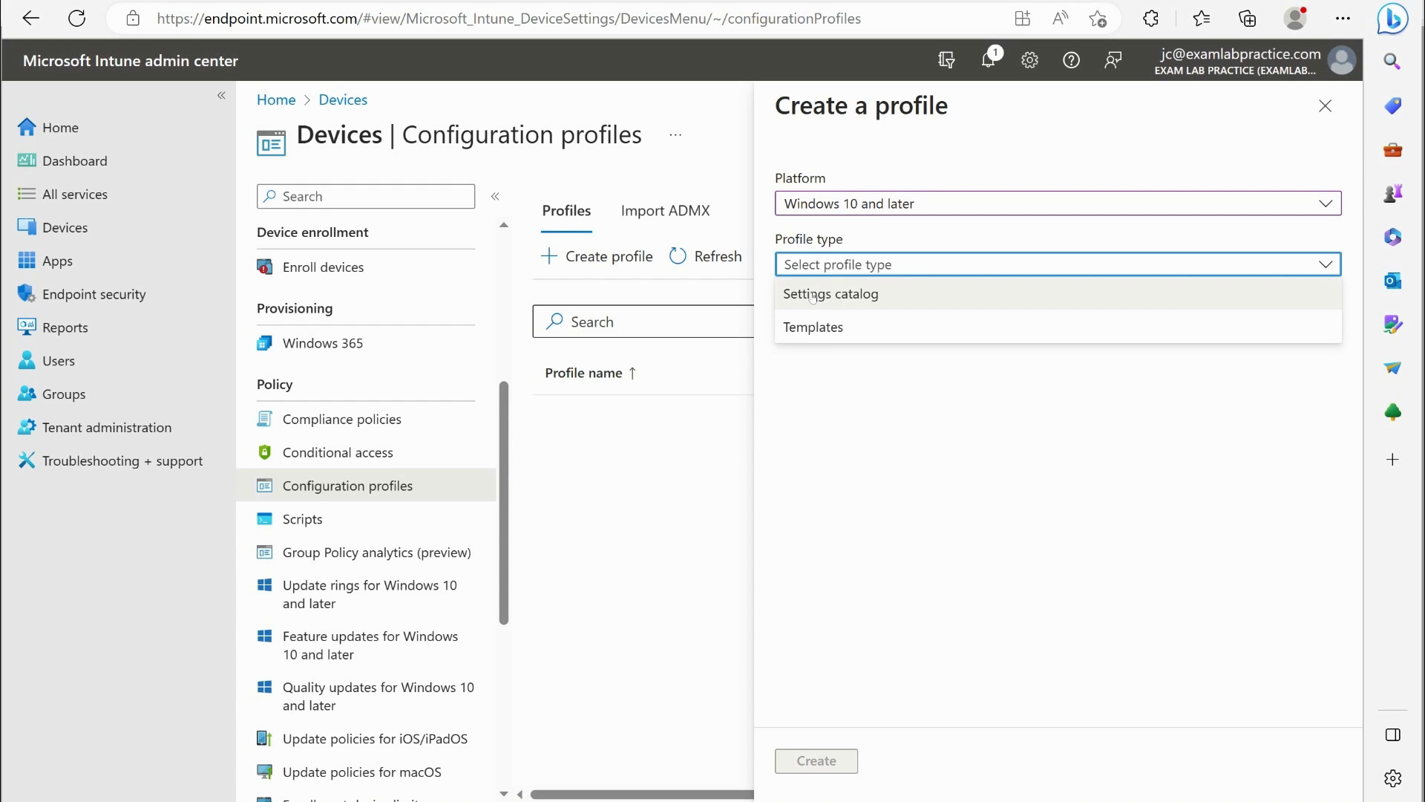
click(872, 295)
click(861, 267)
click(824, 324)
click(867, 265)
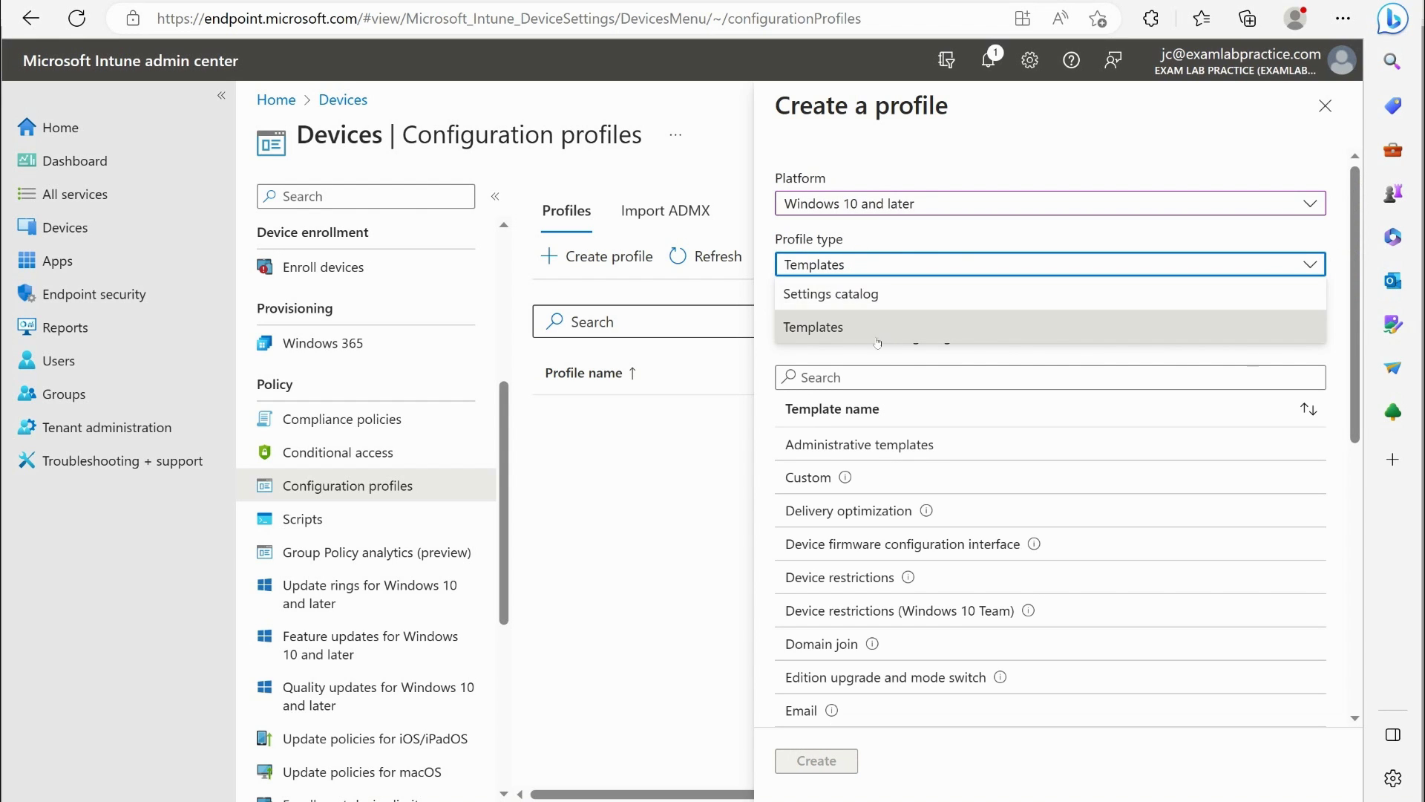
click(885, 258)
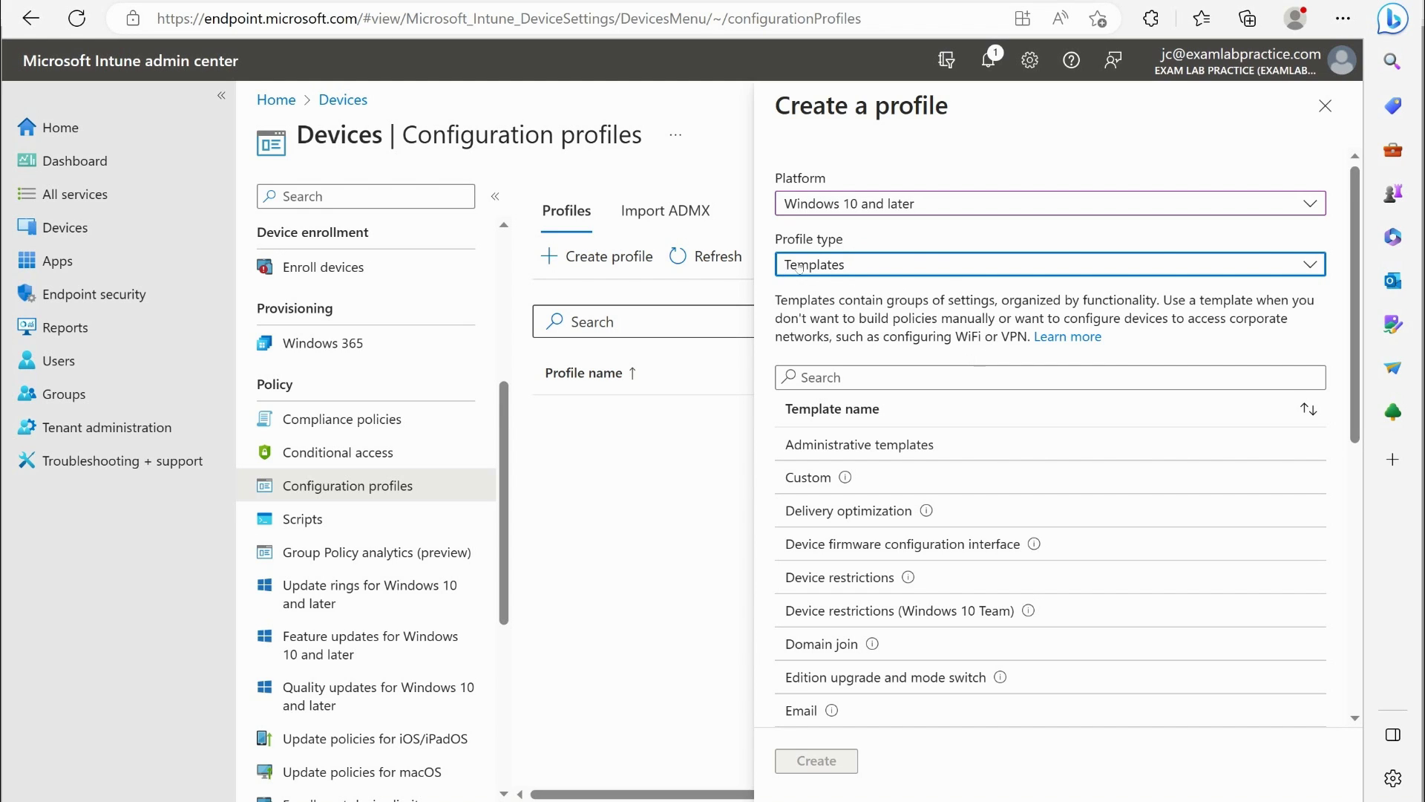
click(832, 261)
click(832, 262)
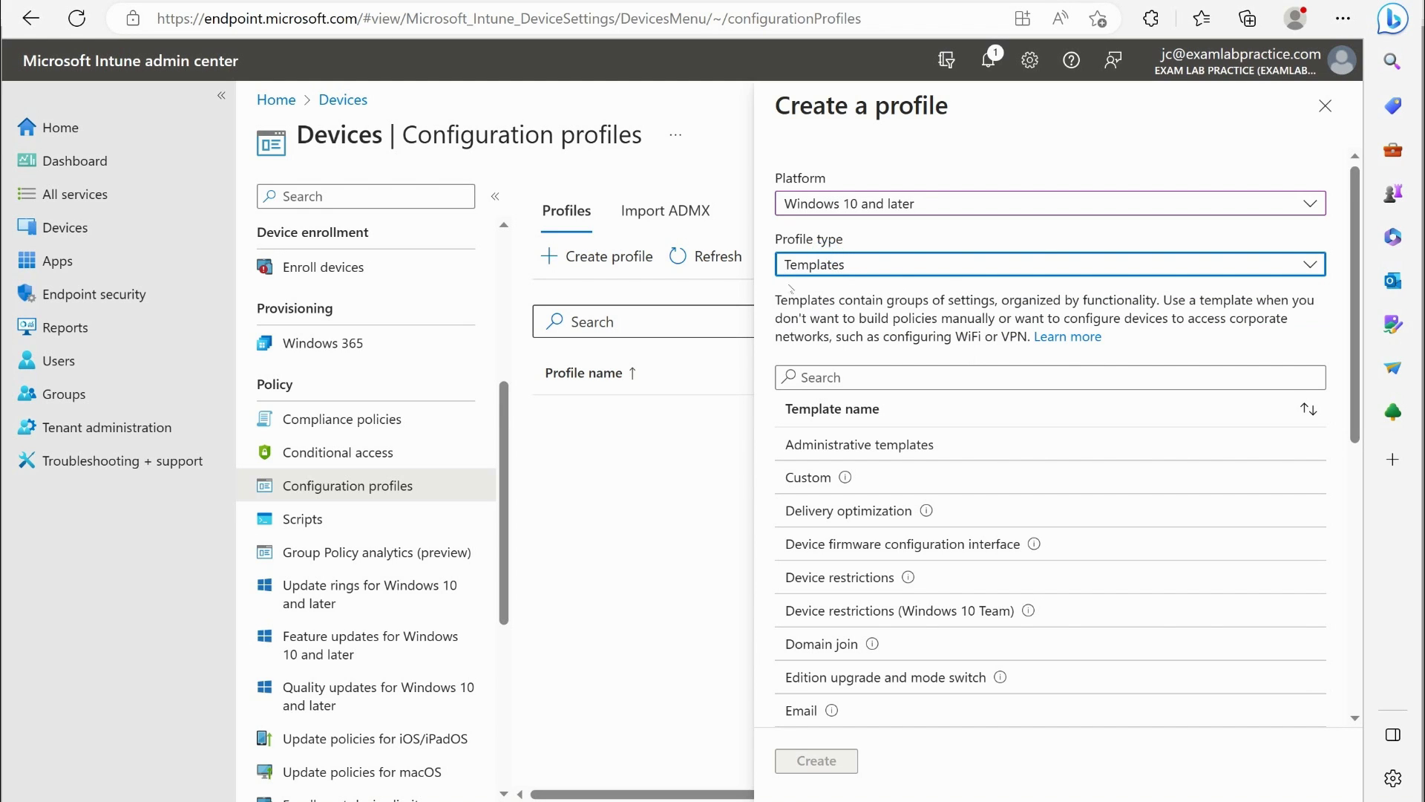
click(822, 266)
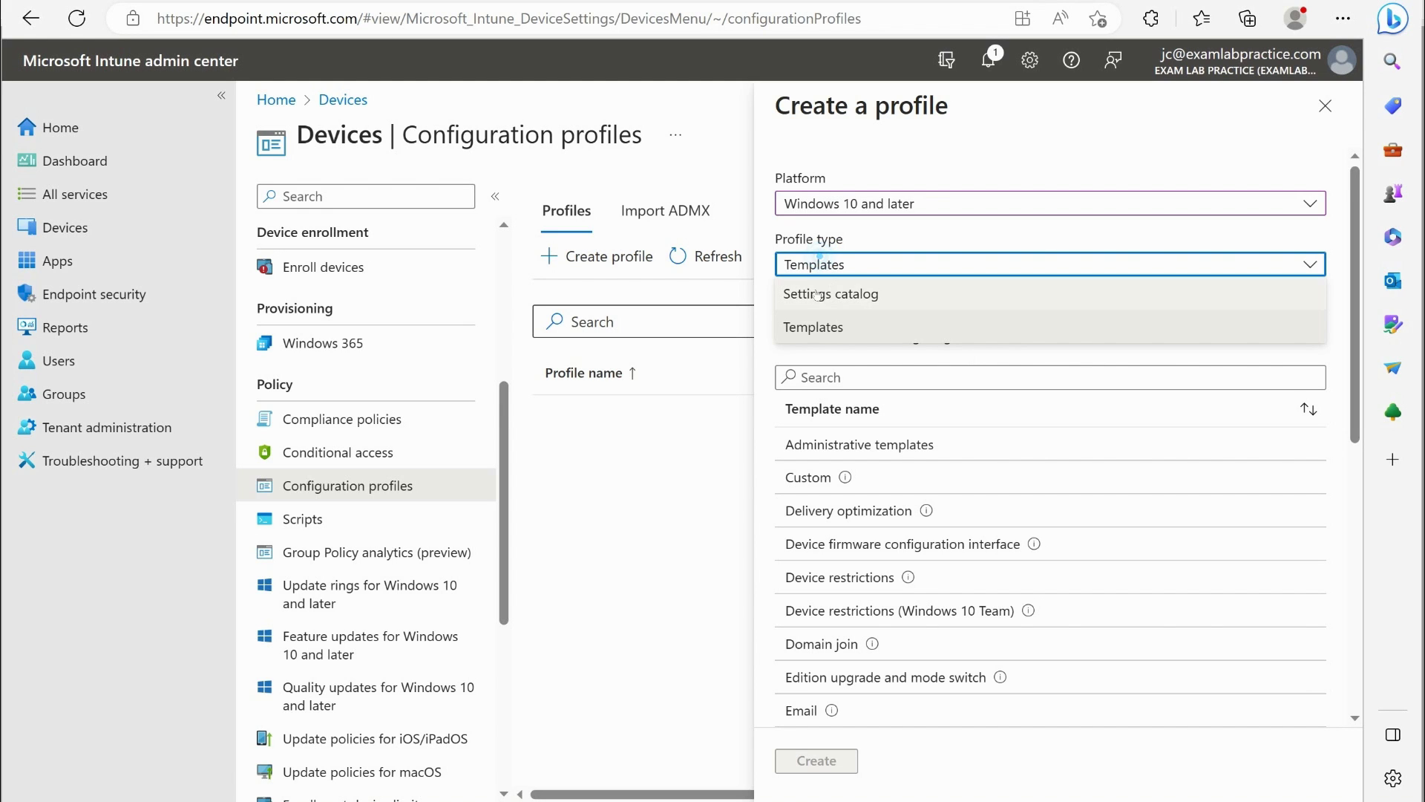
click(841, 260)
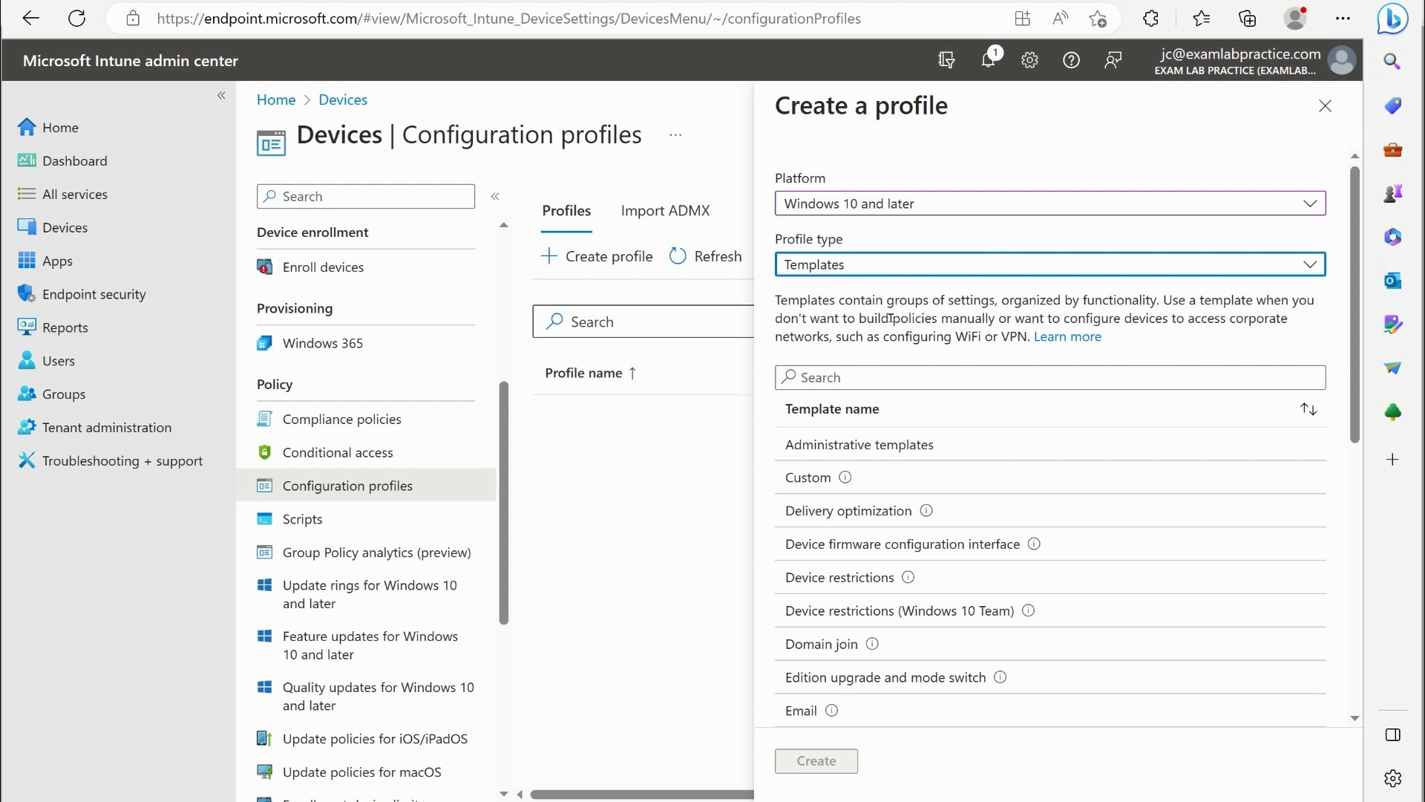
scroll(891, 318, down, 5)
scroll(927, 387, up, 3)
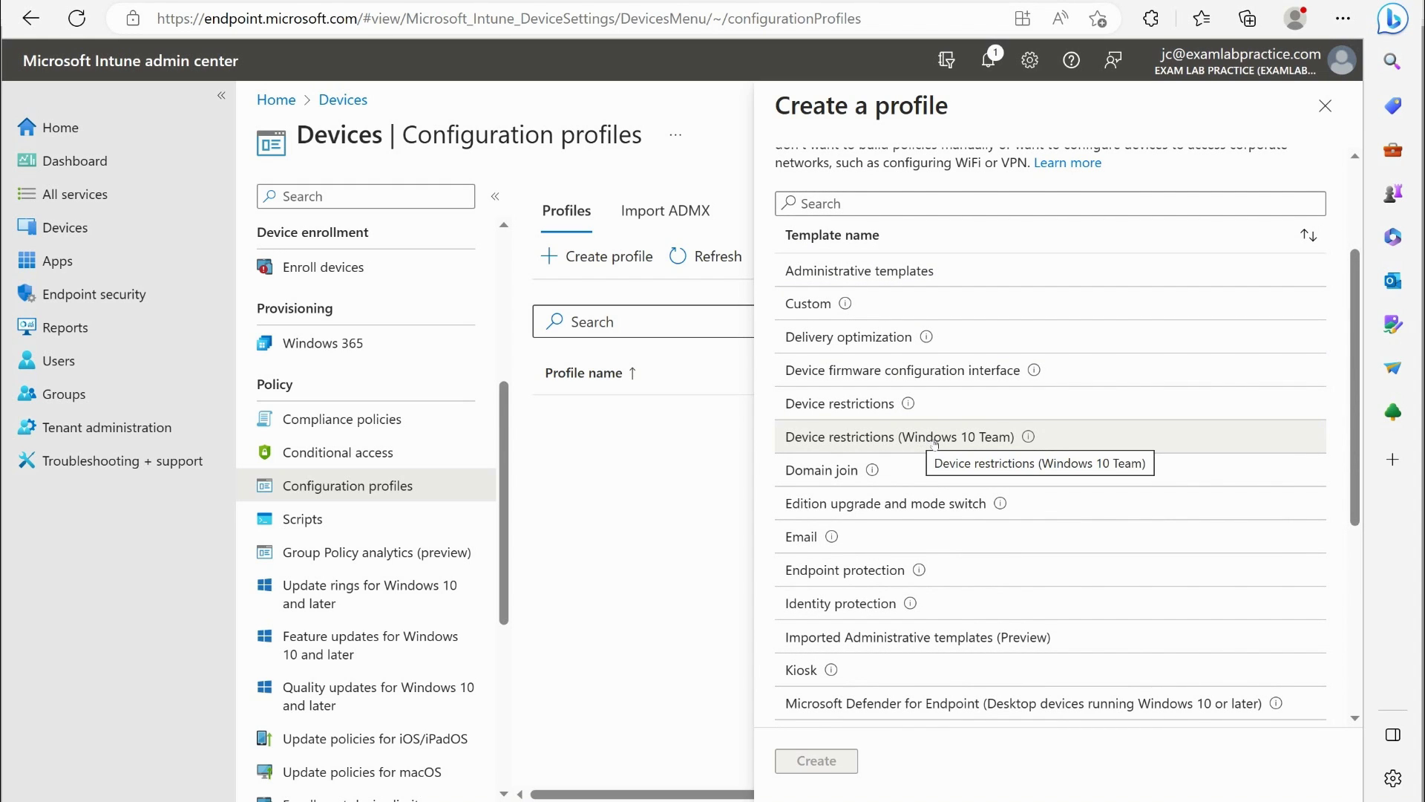
scroll(935, 442, down, 1)
scroll(854, 401, up, 3)
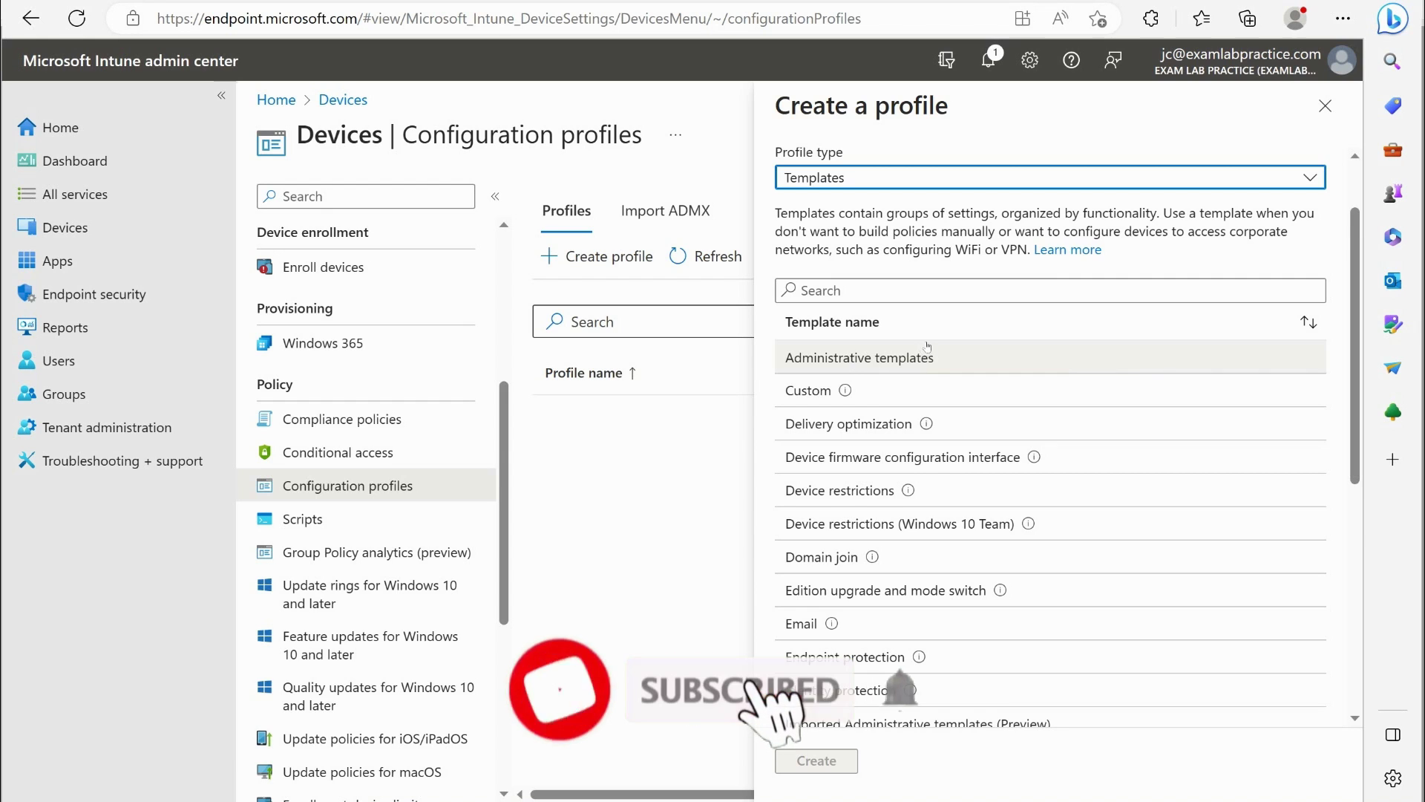
scroll(811, 319, down, 2)
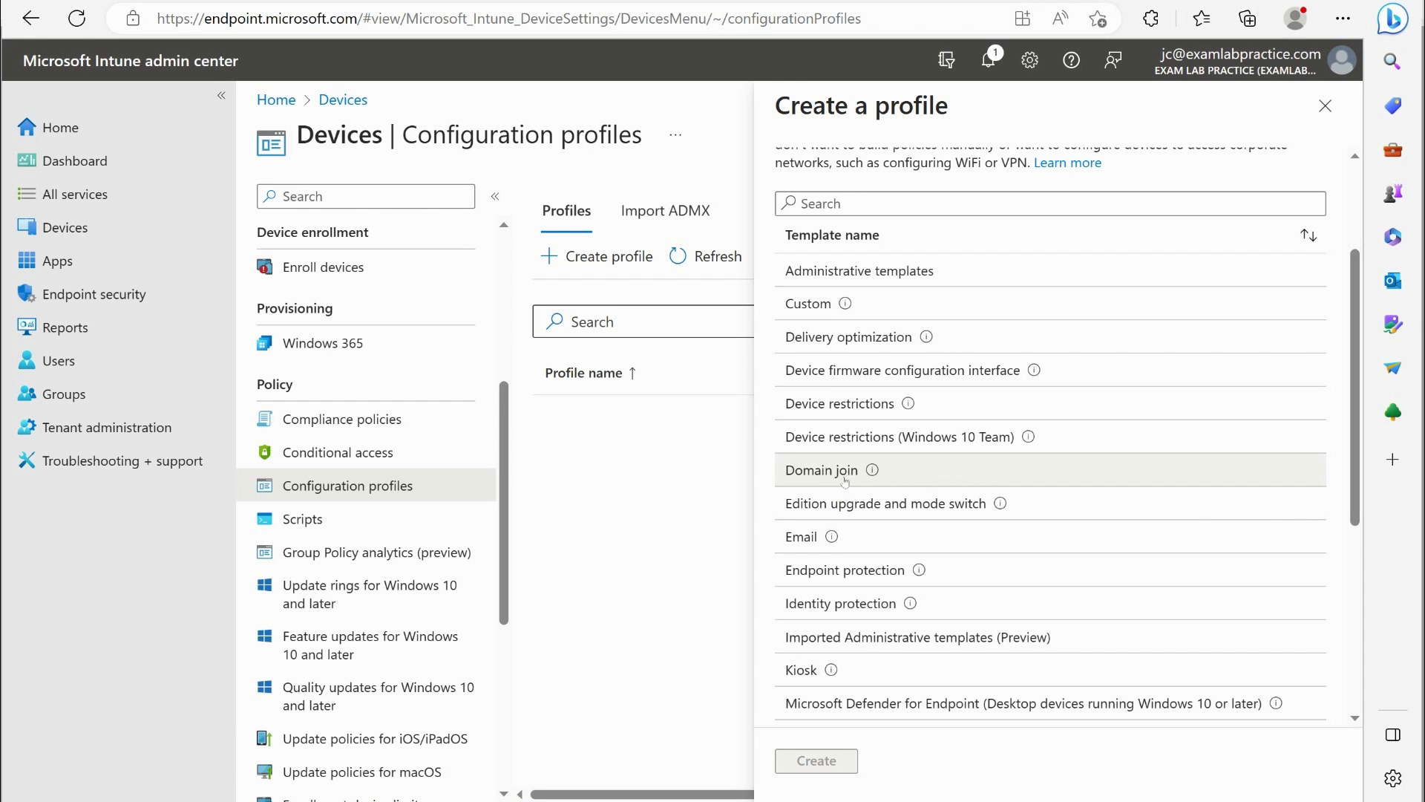
scroll(876, 445, down, 2)
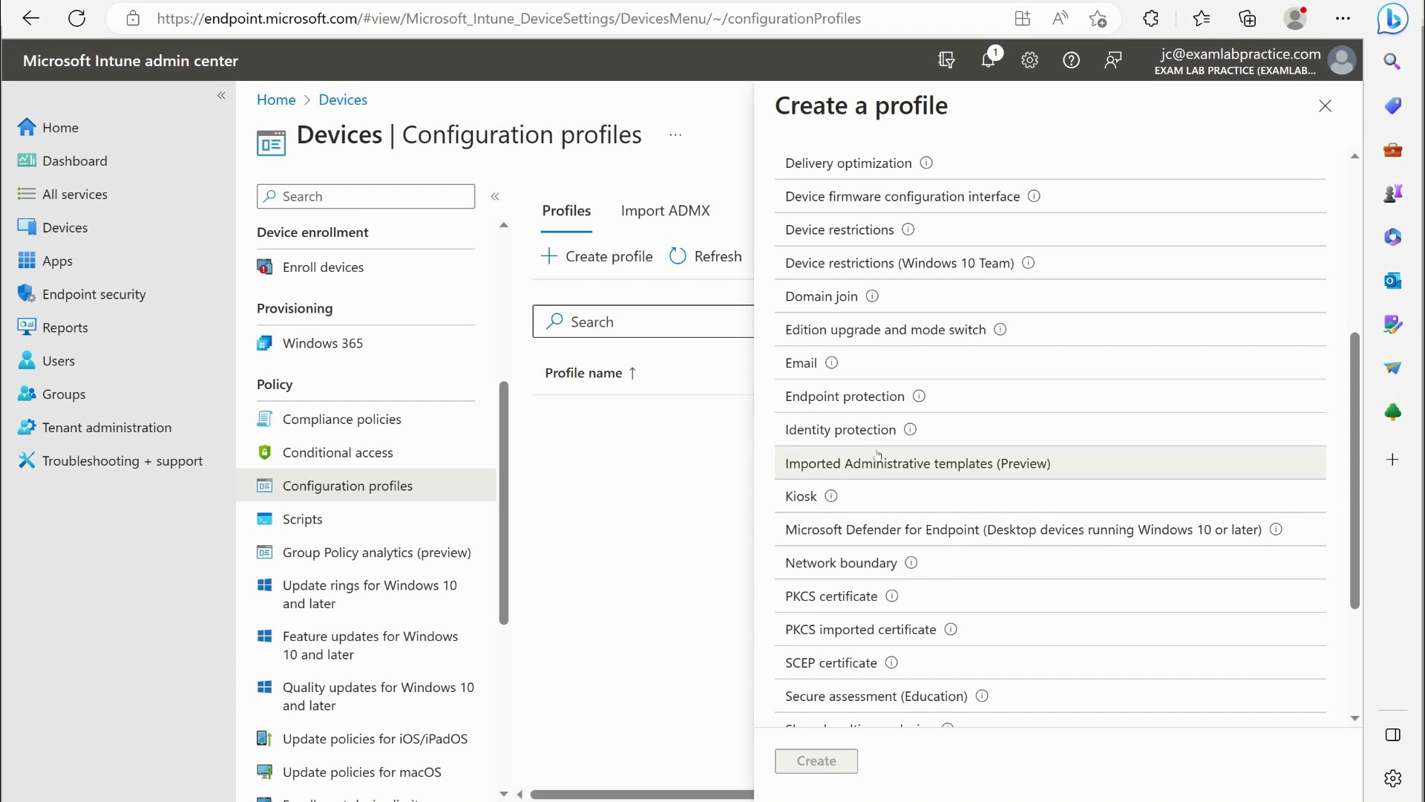
scroll(854, 535, down, 3)
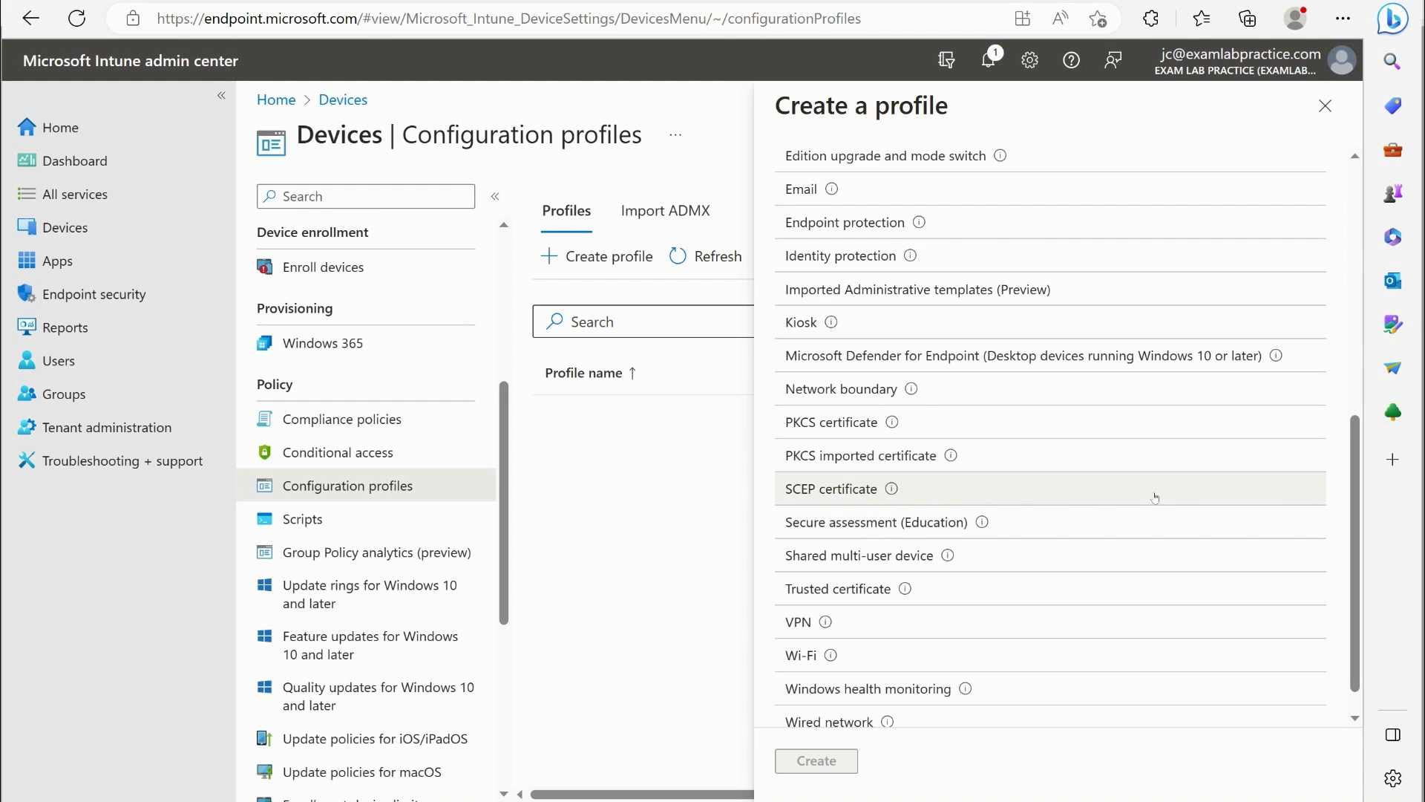
scroll(1069, 512, down, 1)
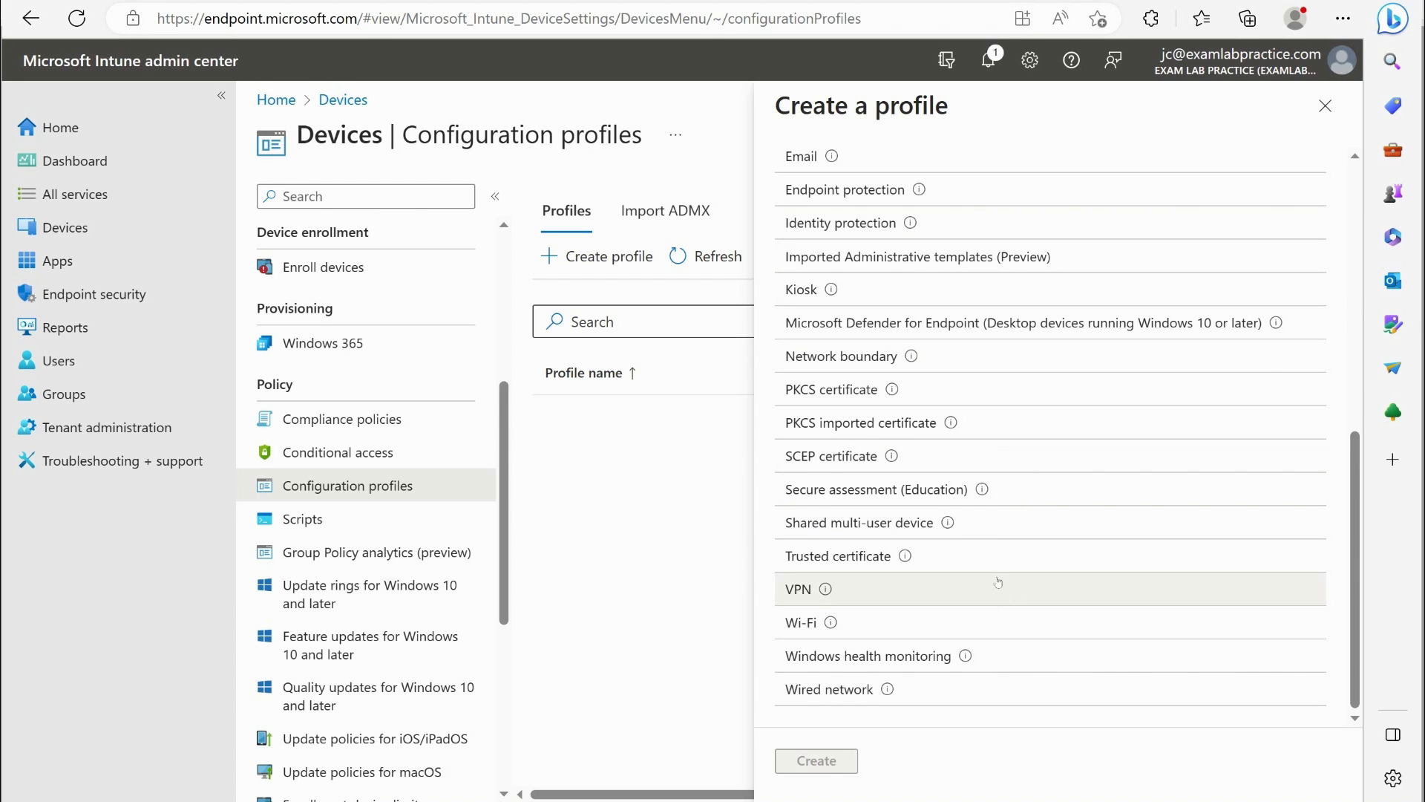
scroll(993, 592, up, 5)
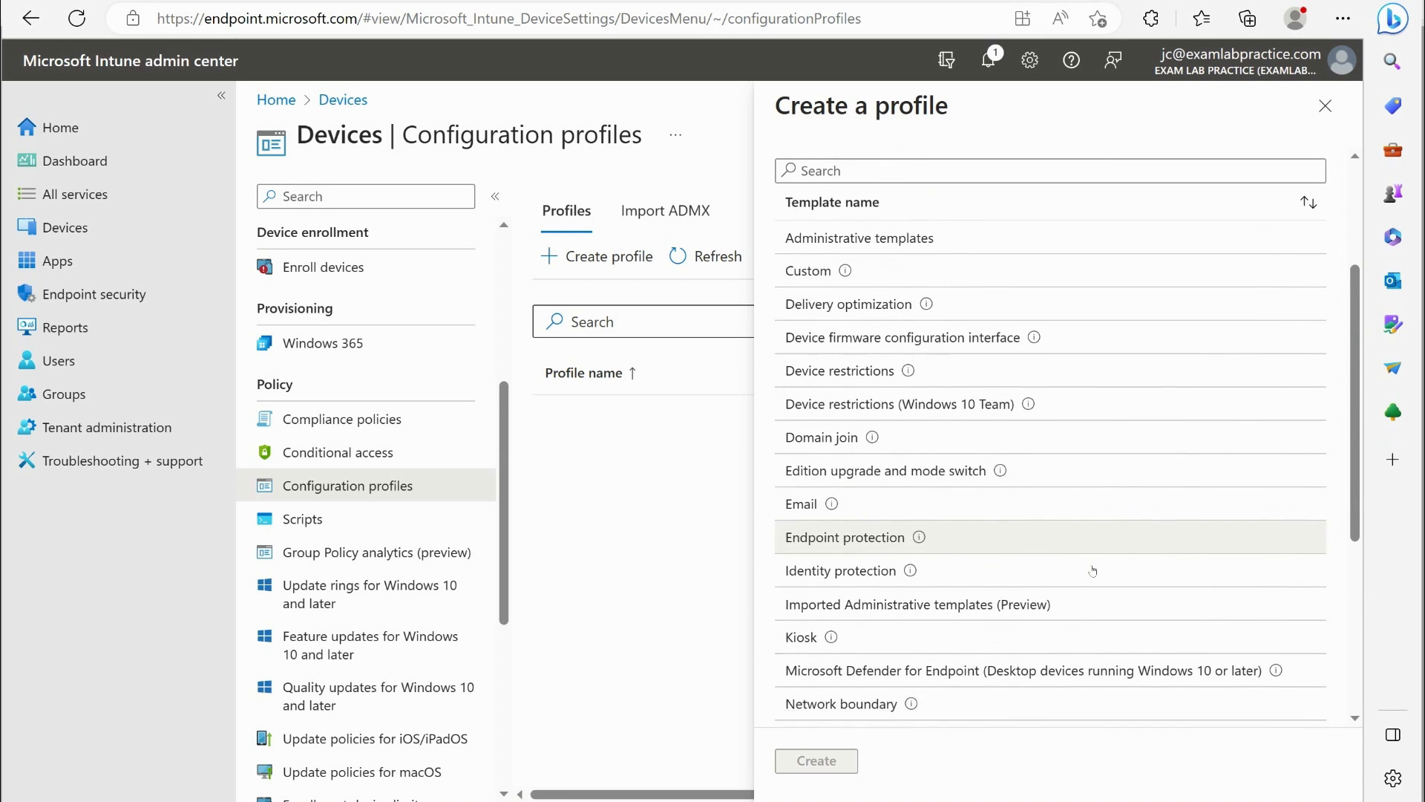
scroll(1093, 570, up, 3)
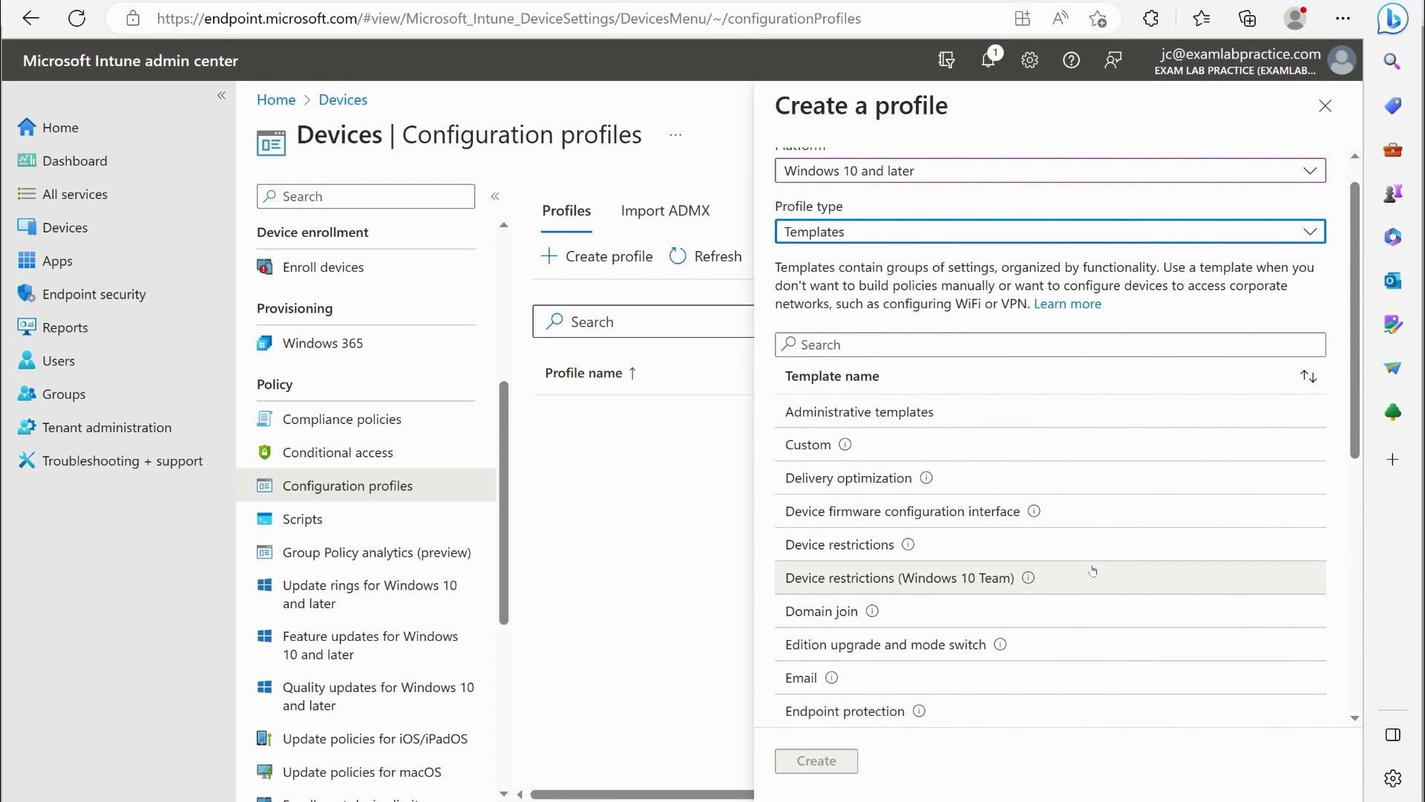
scroll(1092, 575, down, 1)
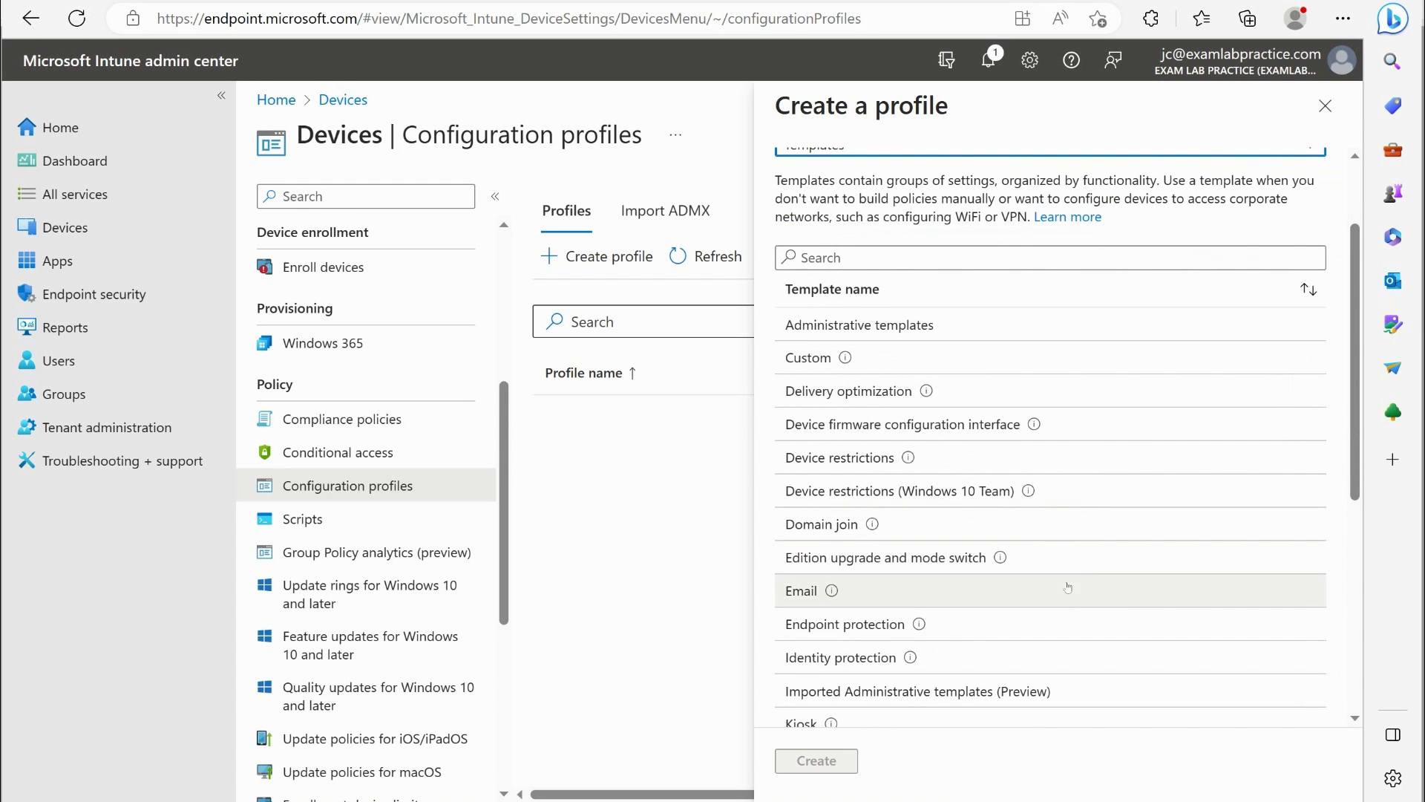
scroll(1084, 587, down, 1)
scroll(969, 443, up, 3)
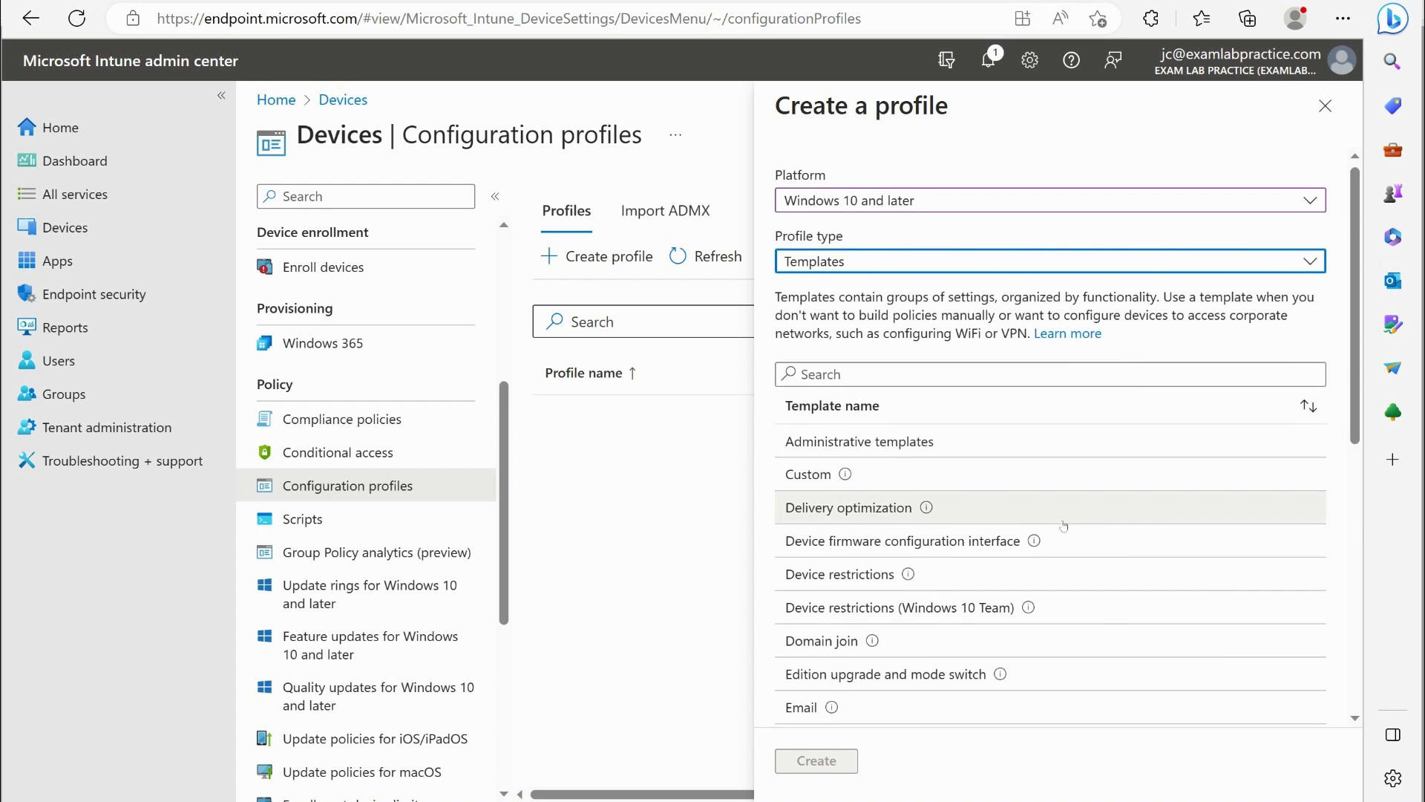
scroll(1047, 486, down, 3)
mouse_move(1010, 426)
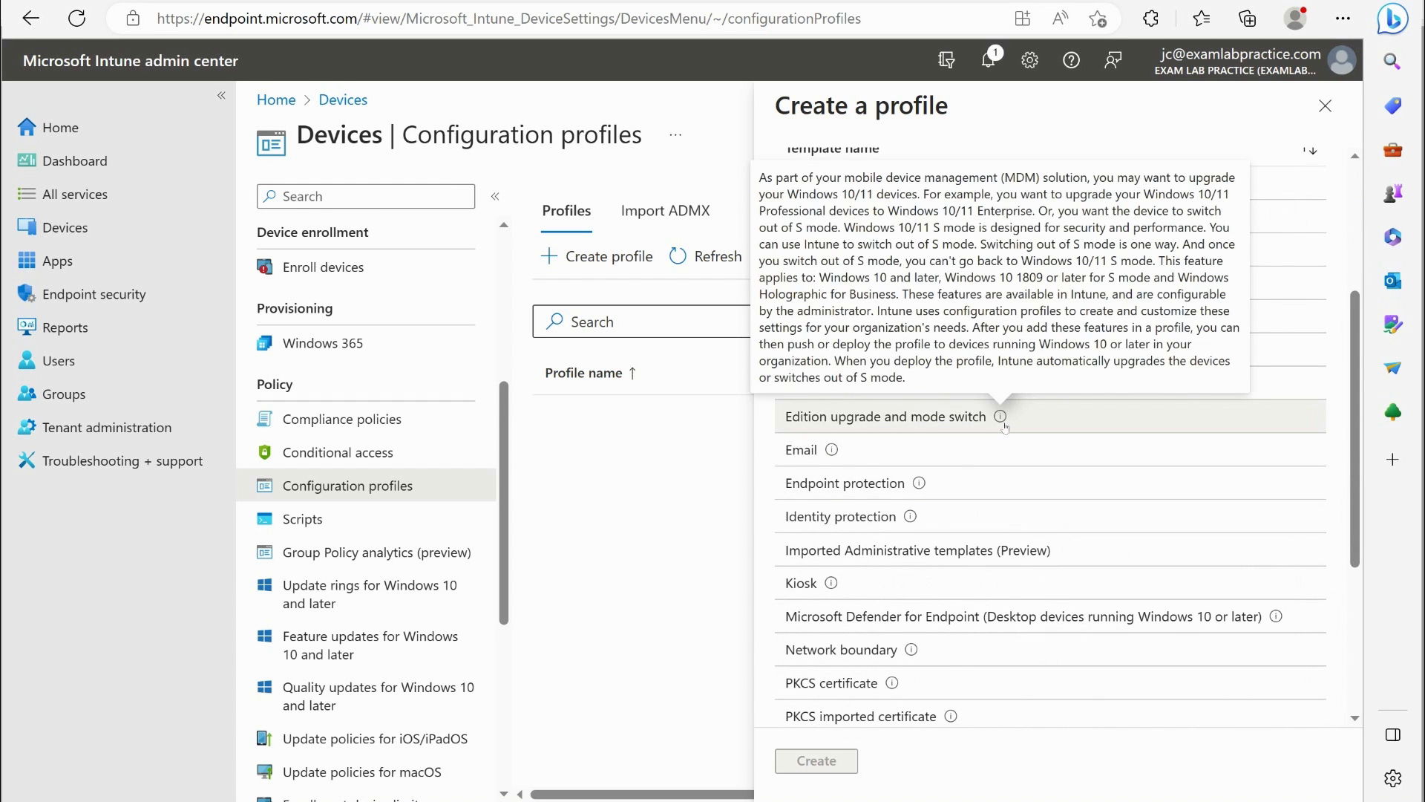
mouse_move(833, 449)
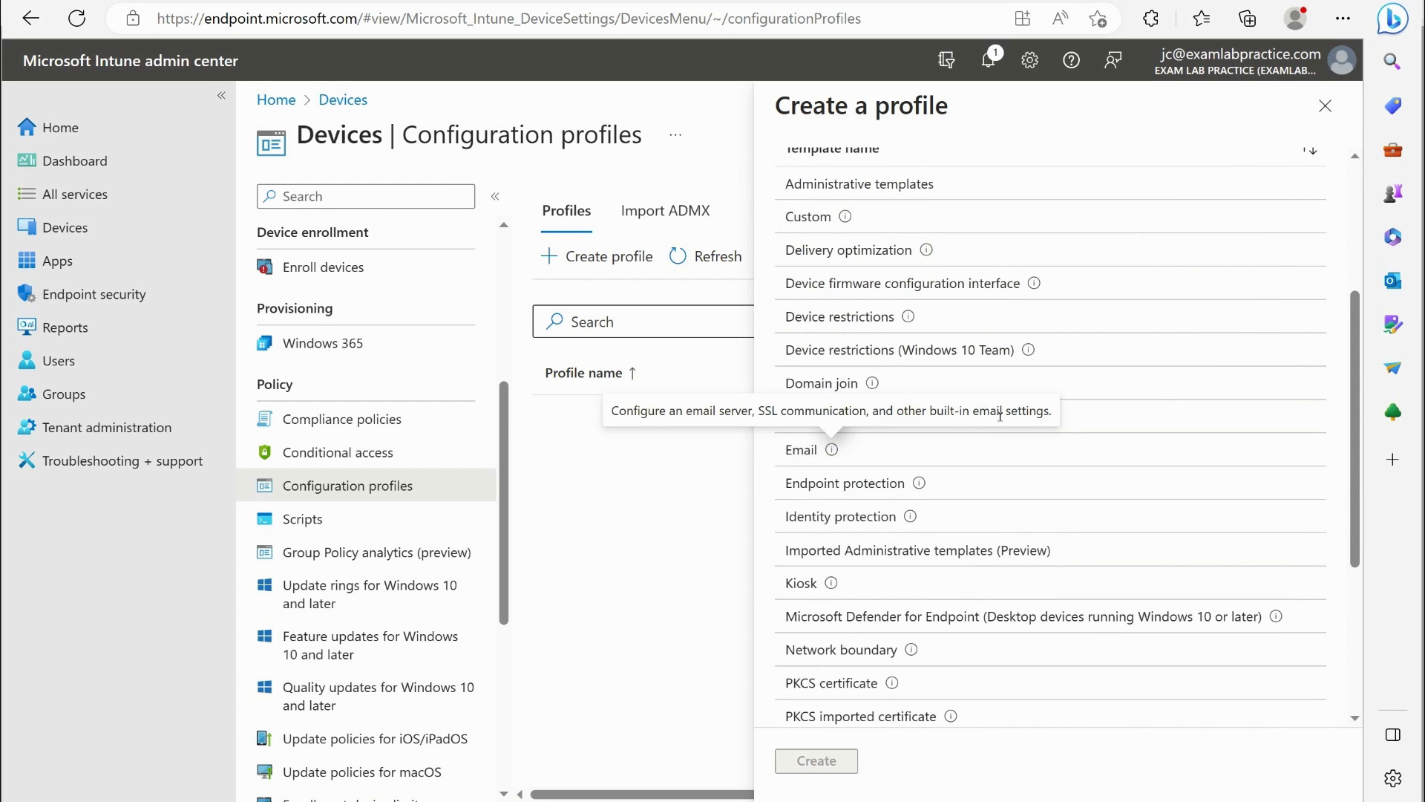
mouse_move(1029, 351)
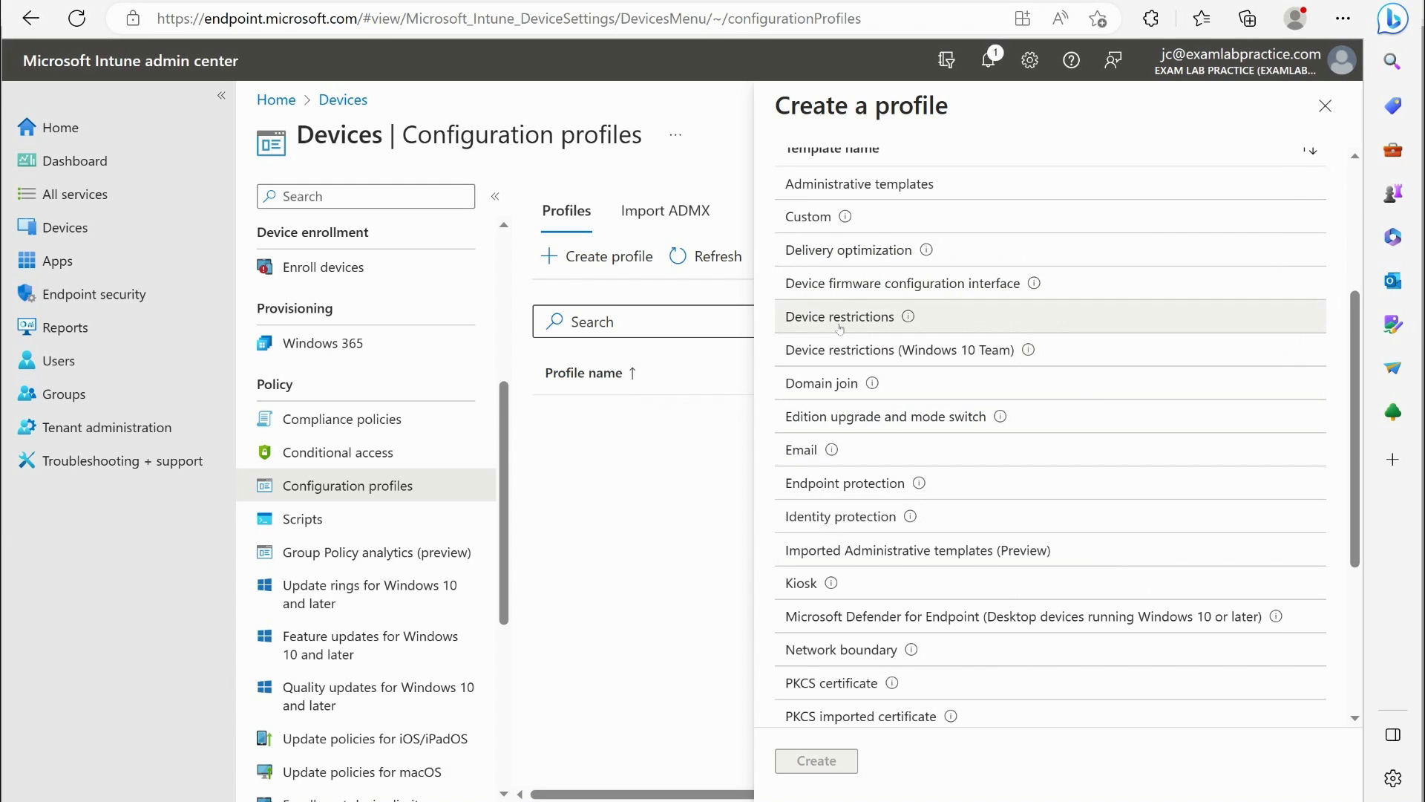
Step: Create a Device restrictions profile named 'New York Device Config' and continue to its settings
click(841, 327)
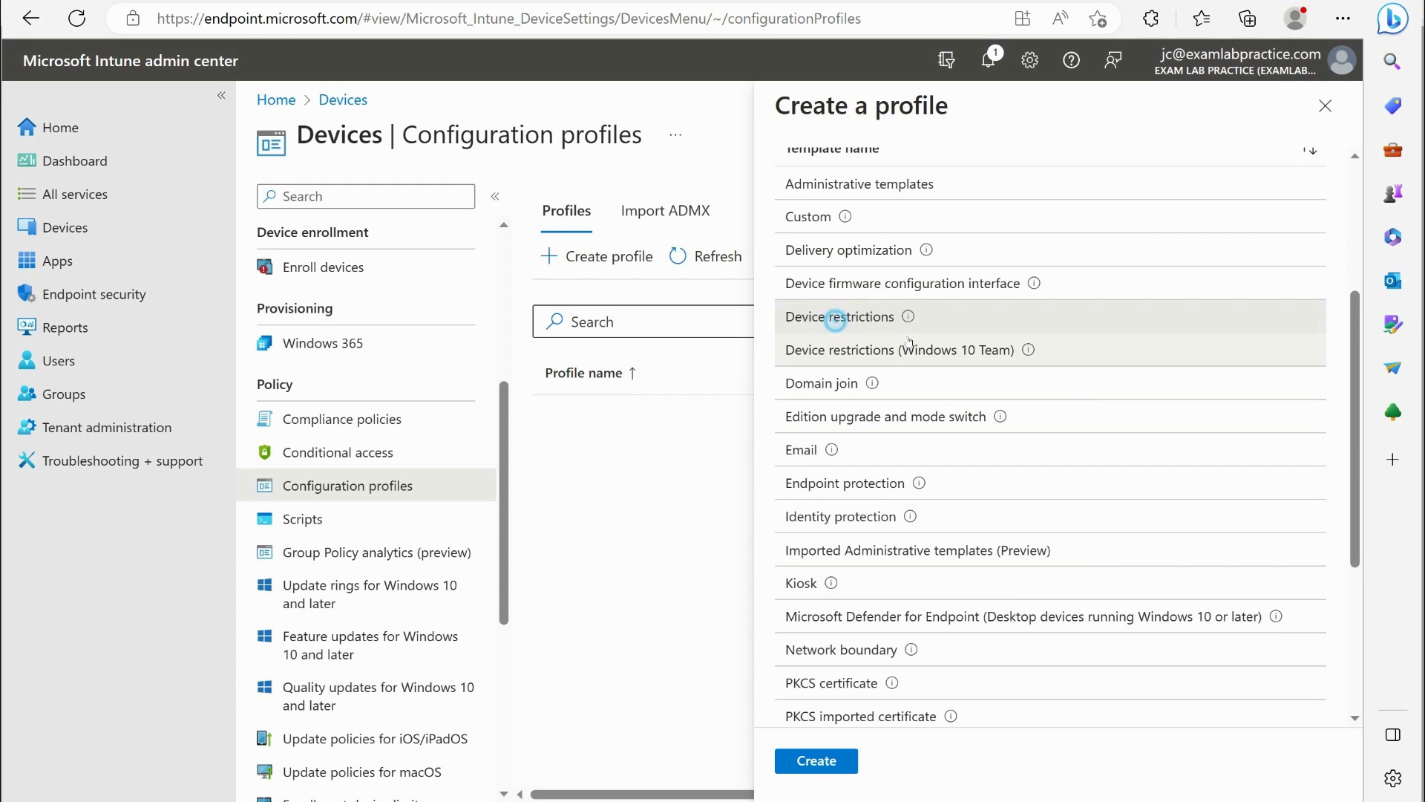
click(845, 765)
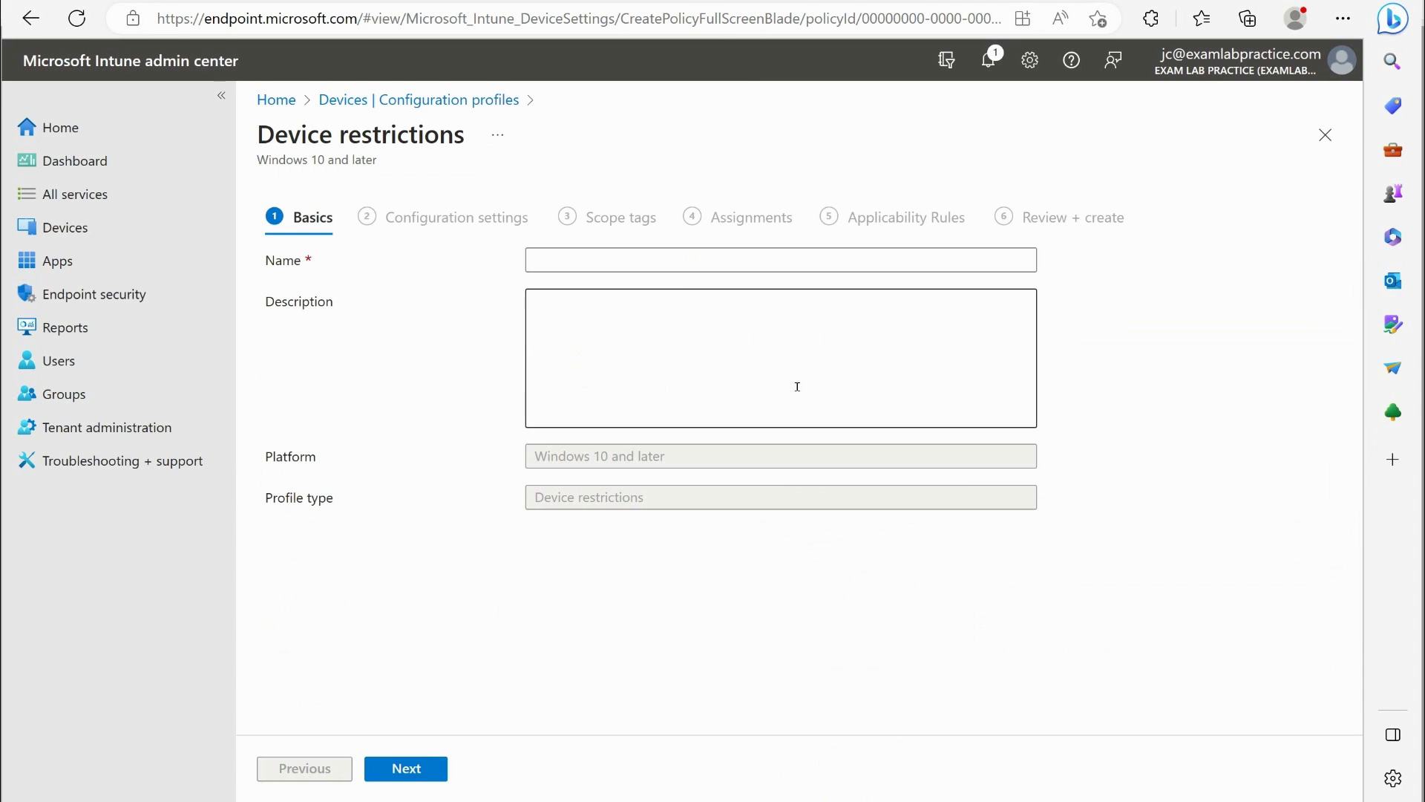
click(645, 269)
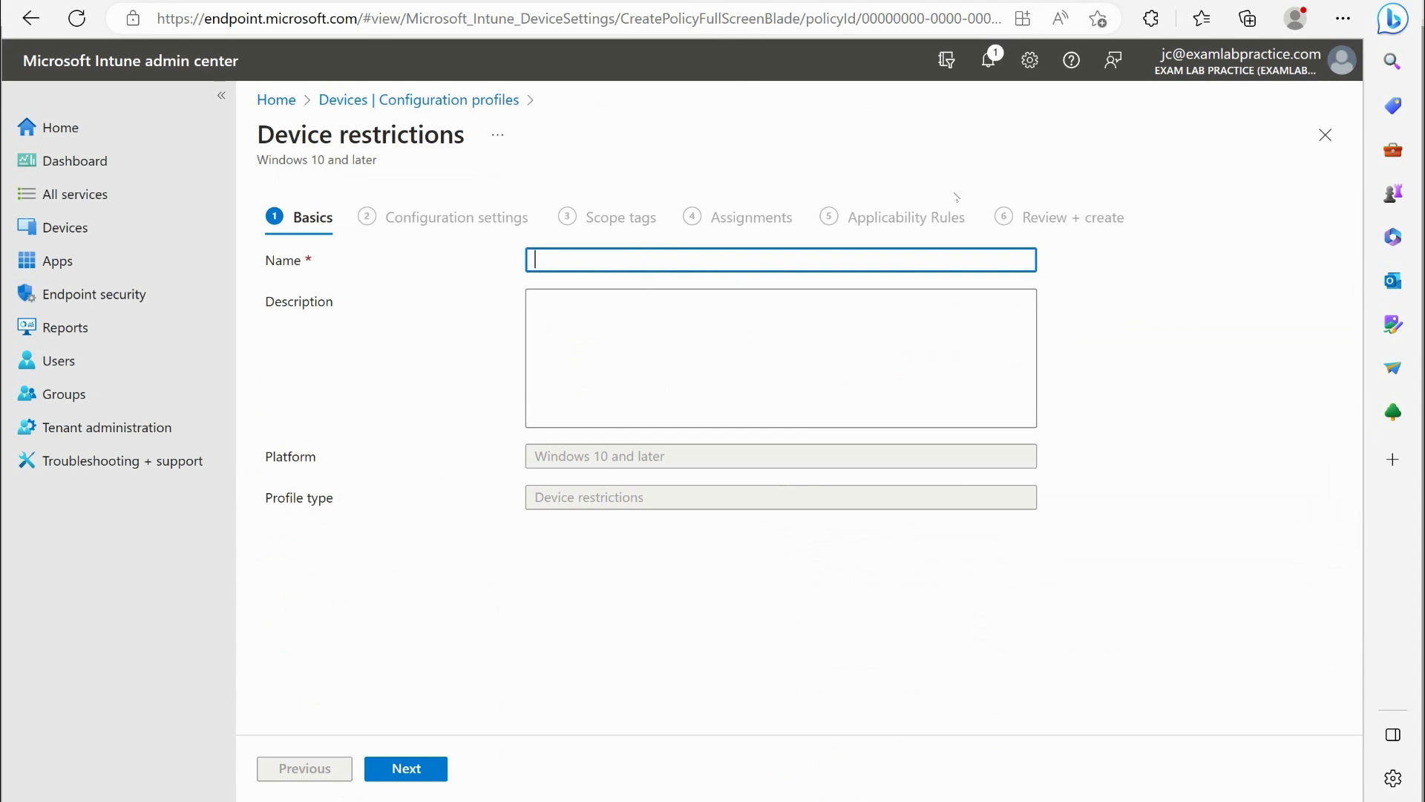
text(New York Device Config)
click(430, 777)
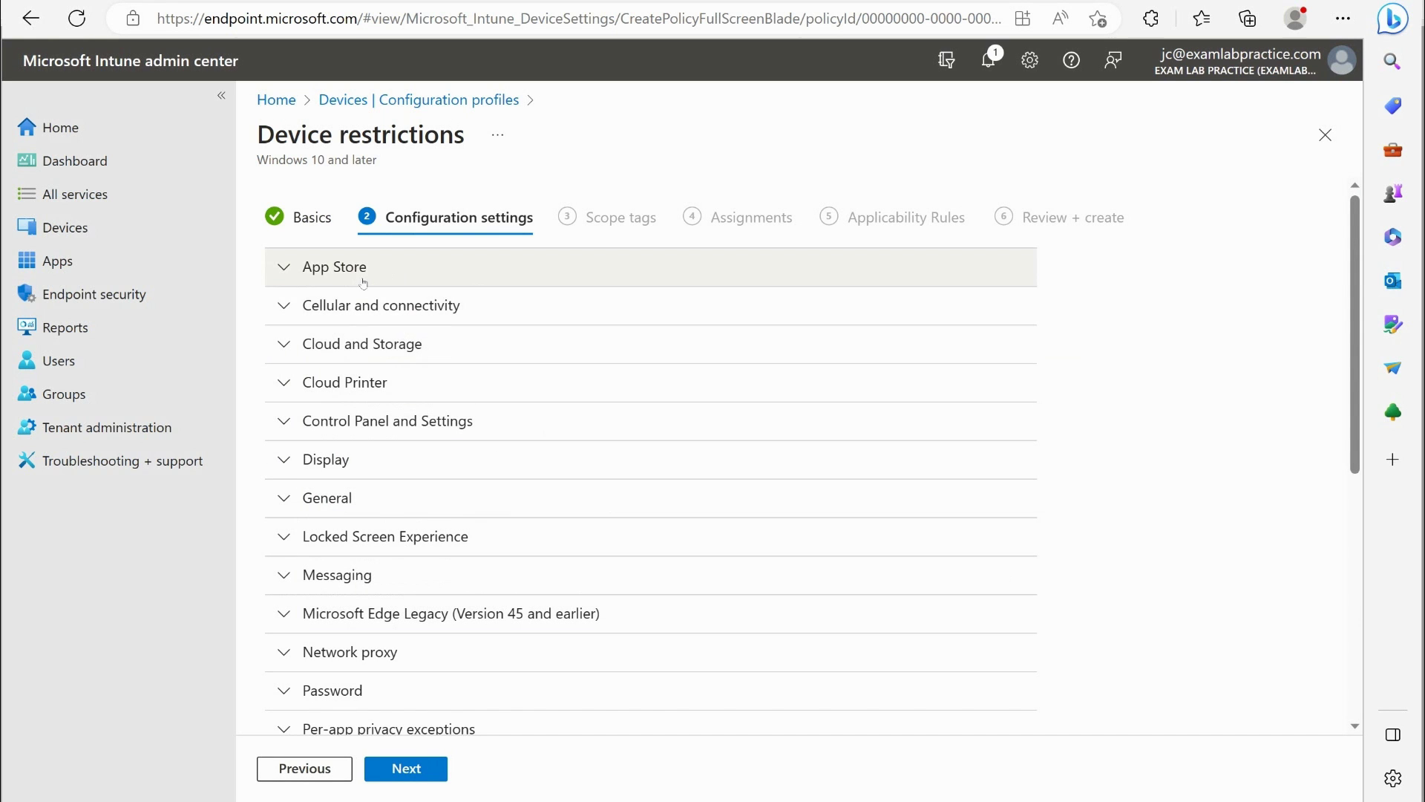
scroll(375, 415, down, 2)
scroll(367, 519, up, 2)
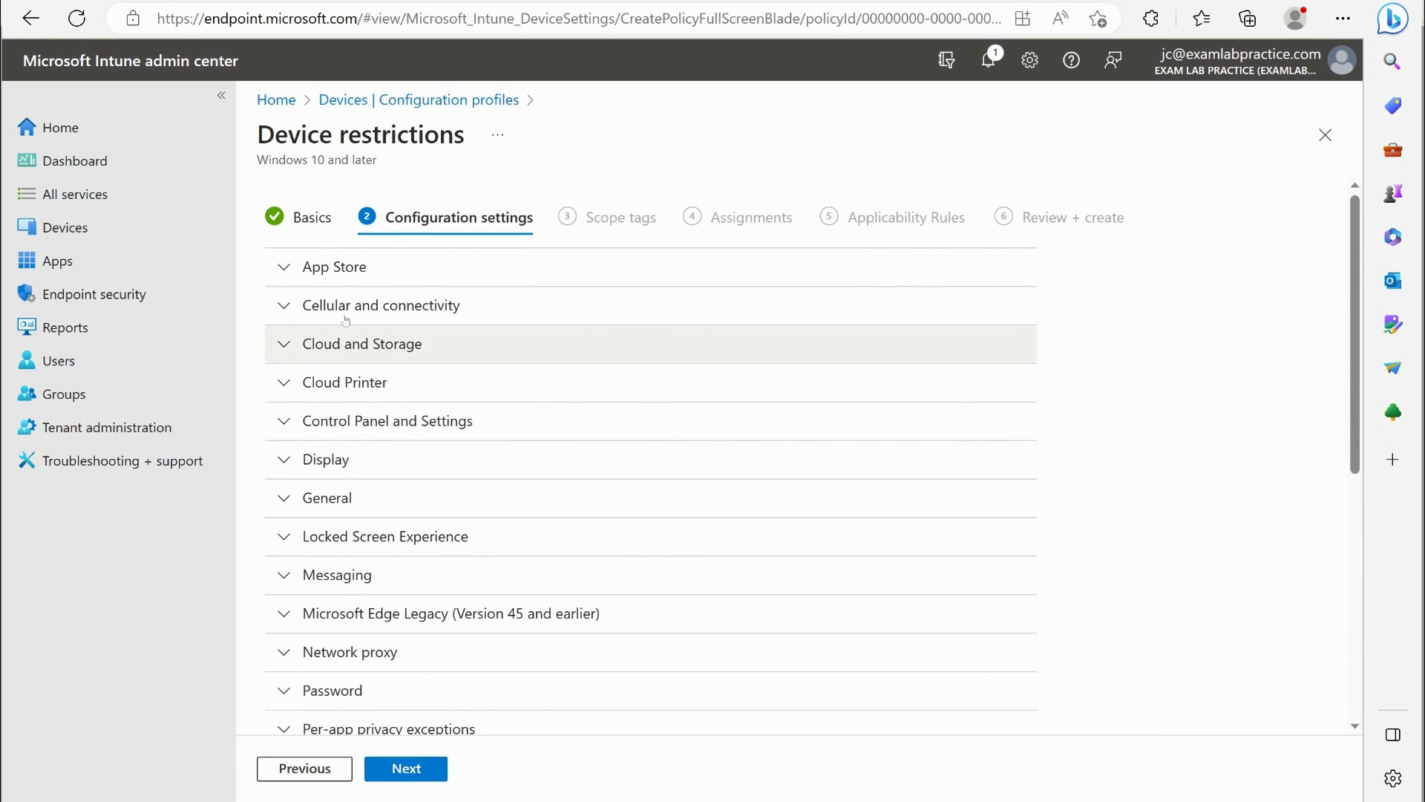
scroll(354, 601, down, 1)
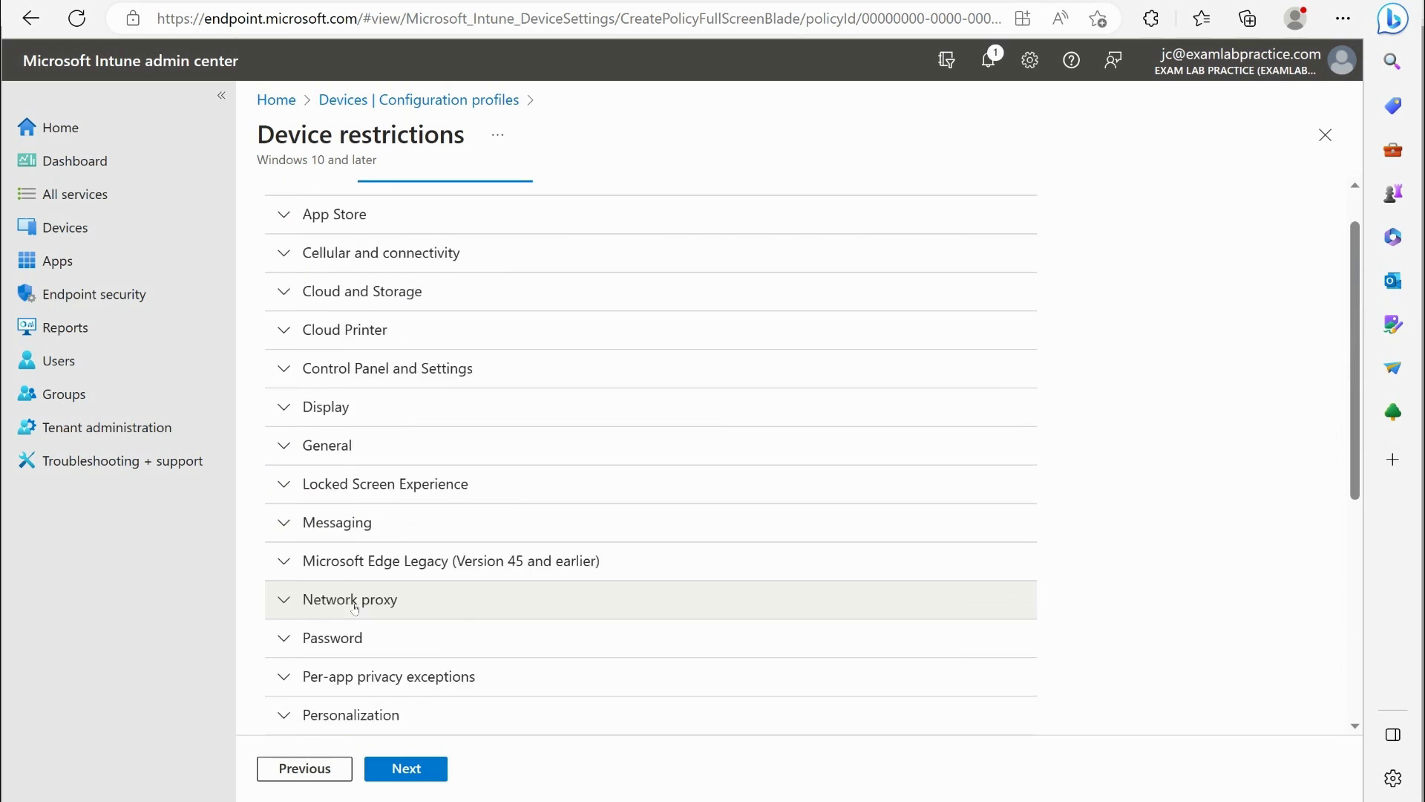
scroll(358, 624, down, 5)
scroll(319, 482, up, 6)
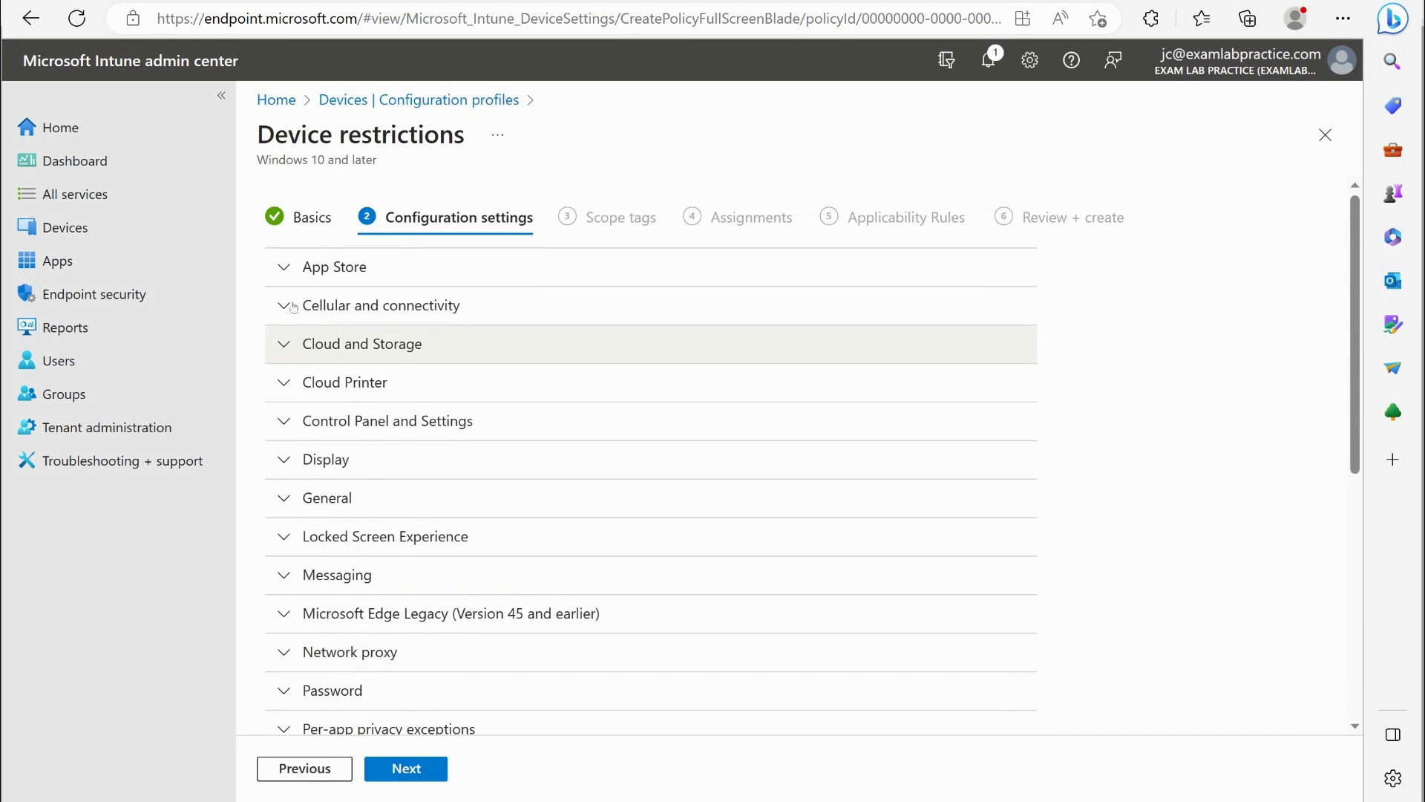
click(297, 267)
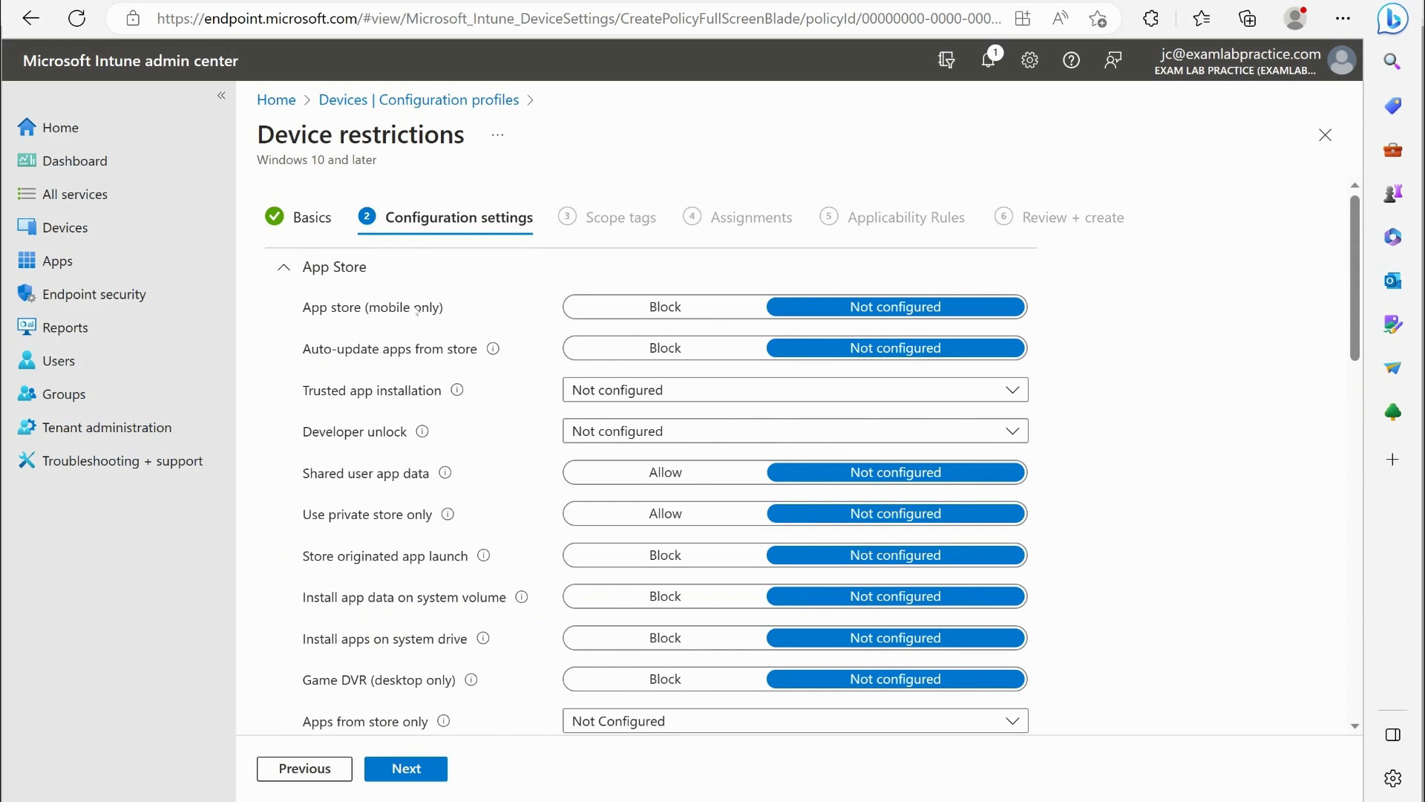
scroll(698, 460, down, 3)
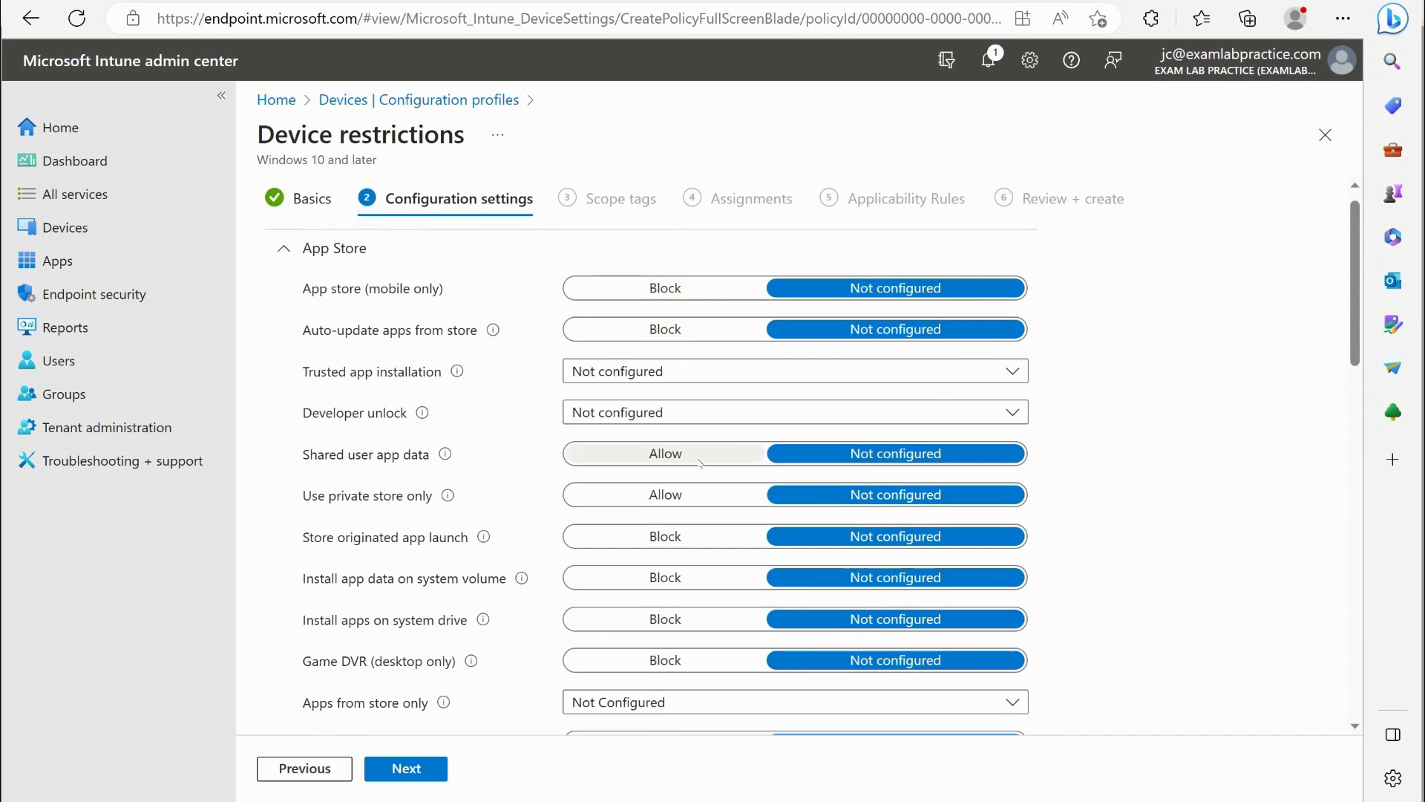
scroll(529, 671, down, 5)
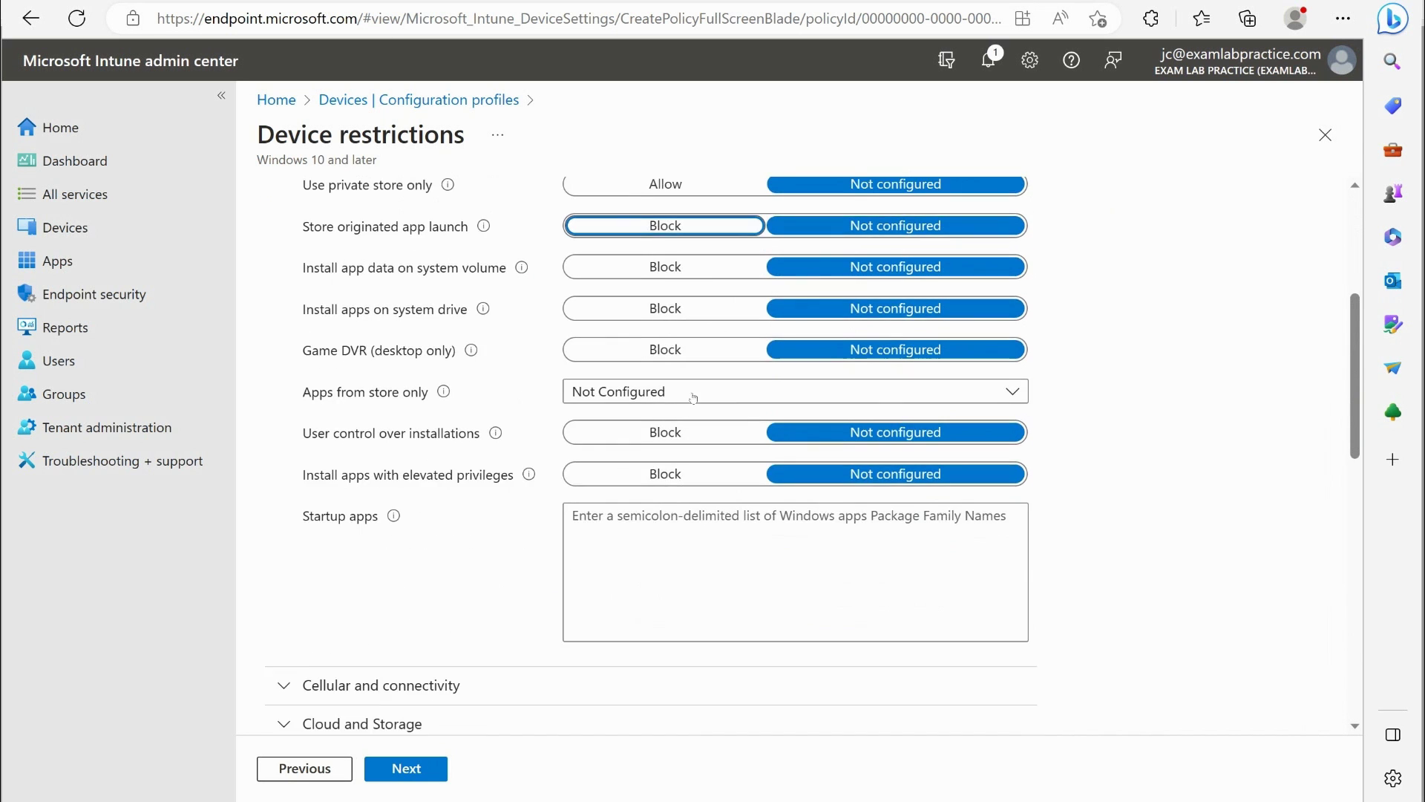
scroll(520, 579, up, 6)
scroll(511, 484, down, 1)
scroll(510, 483, up, 1)
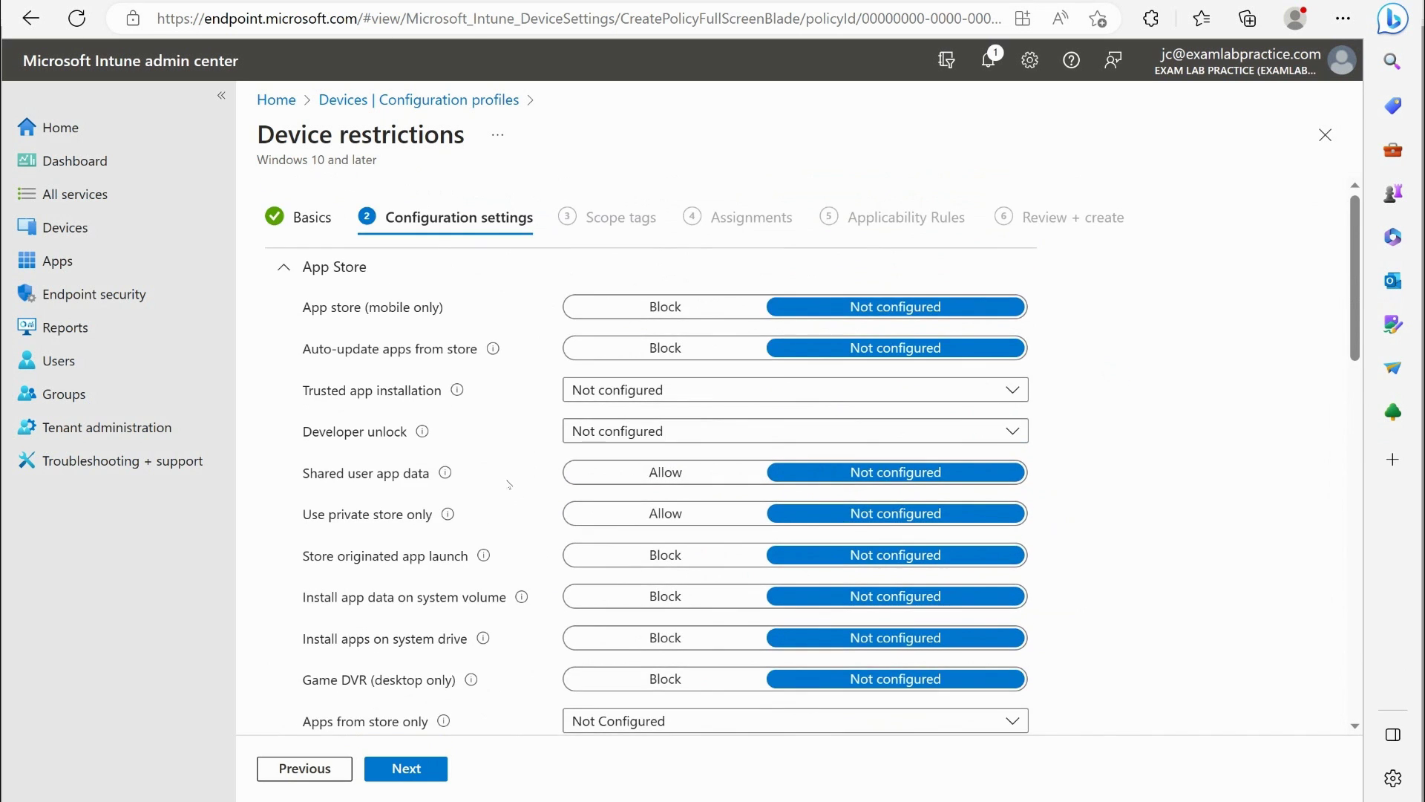
click(300, 276)
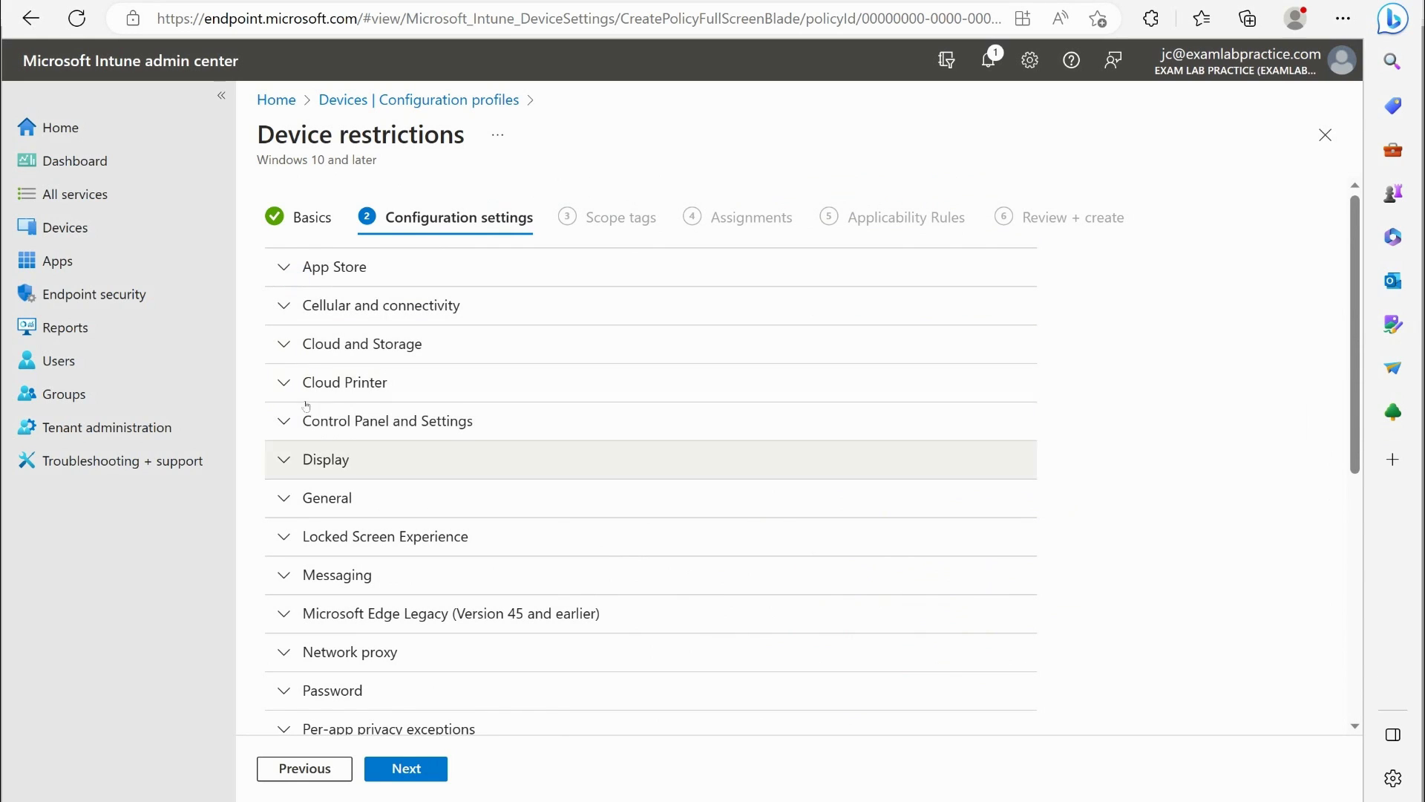
click(289, 315)
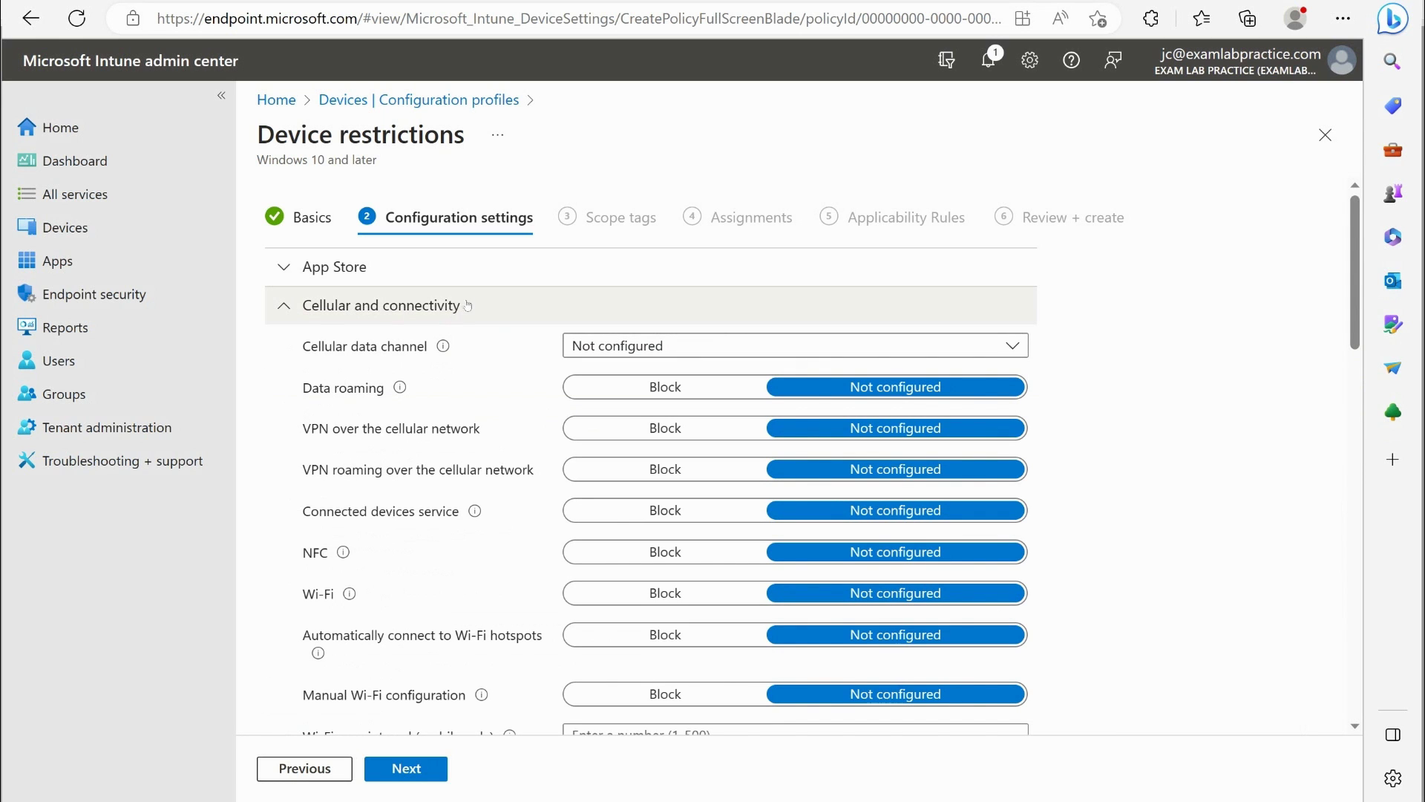
scroll(585, 484, down, 3)
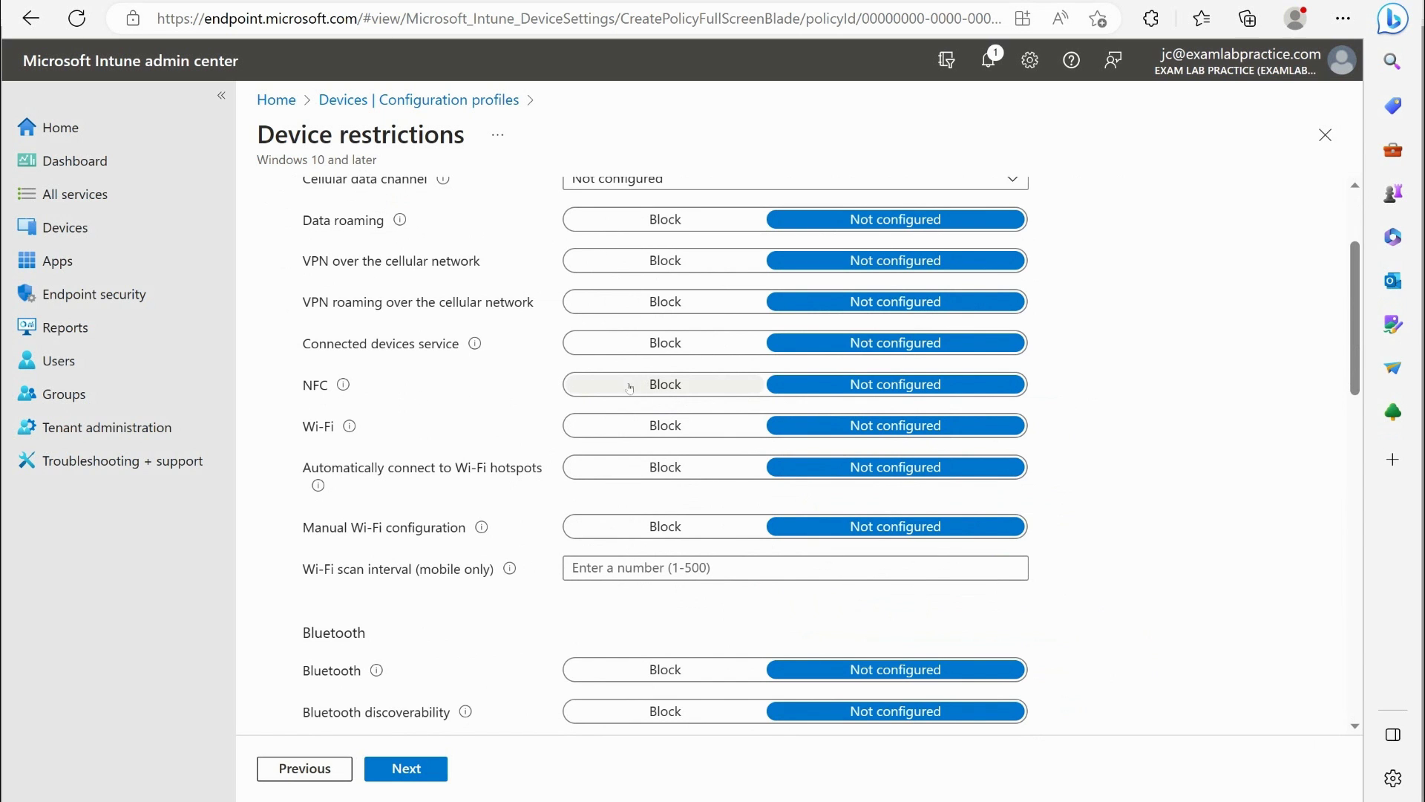
scroll(670, 391, up, 2)
scroll(670, 391, down, 5)
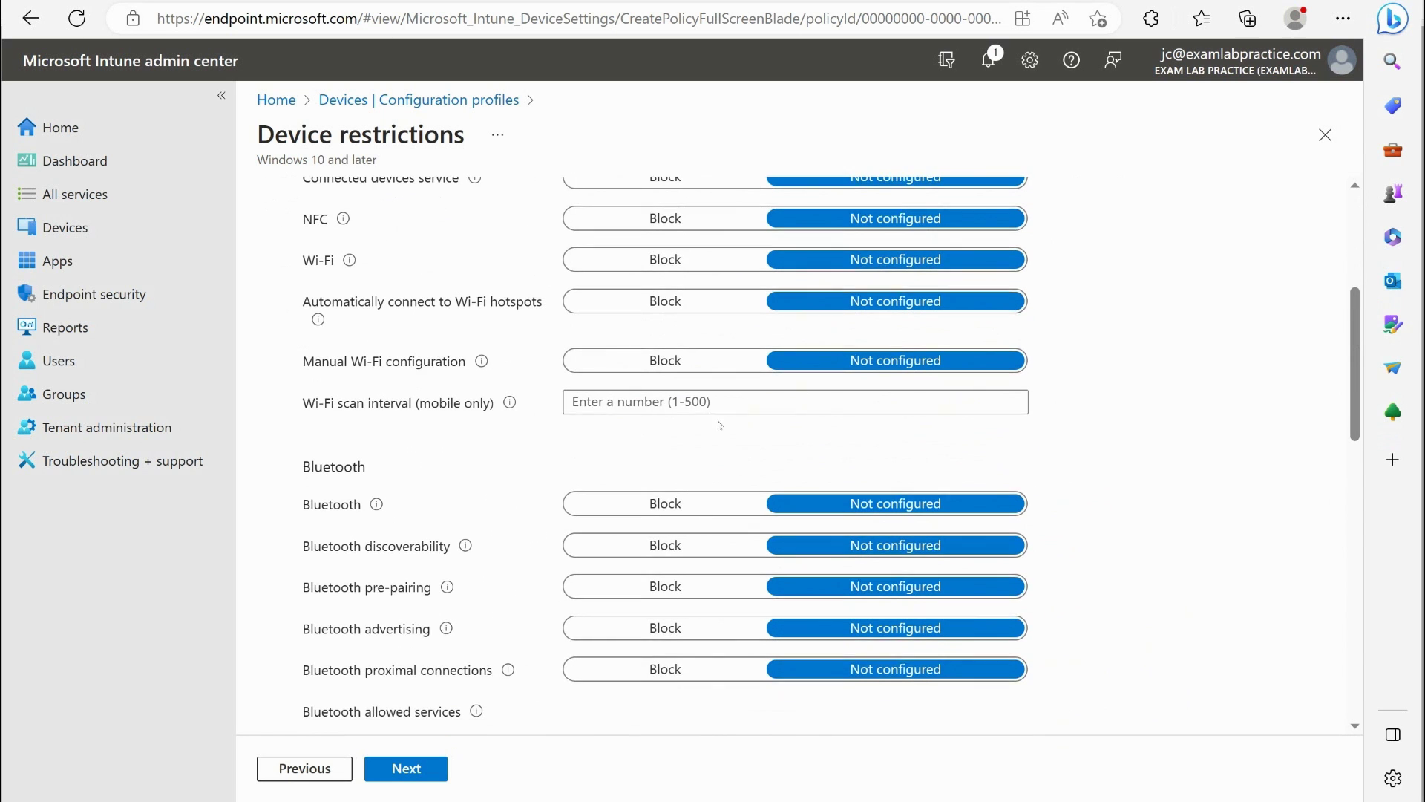
scroll(671, 505, up, 5)
click(468, 306)
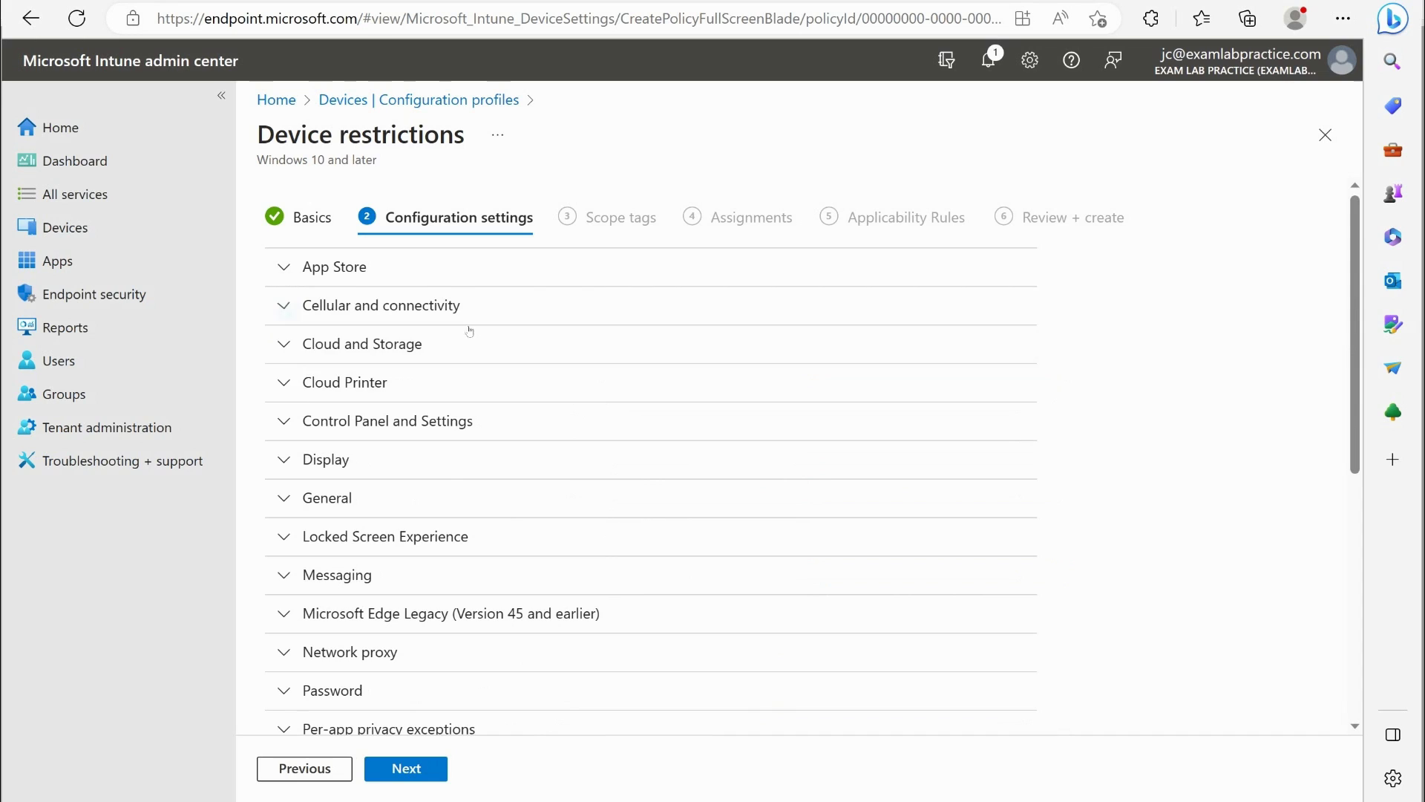
click(283, 353)
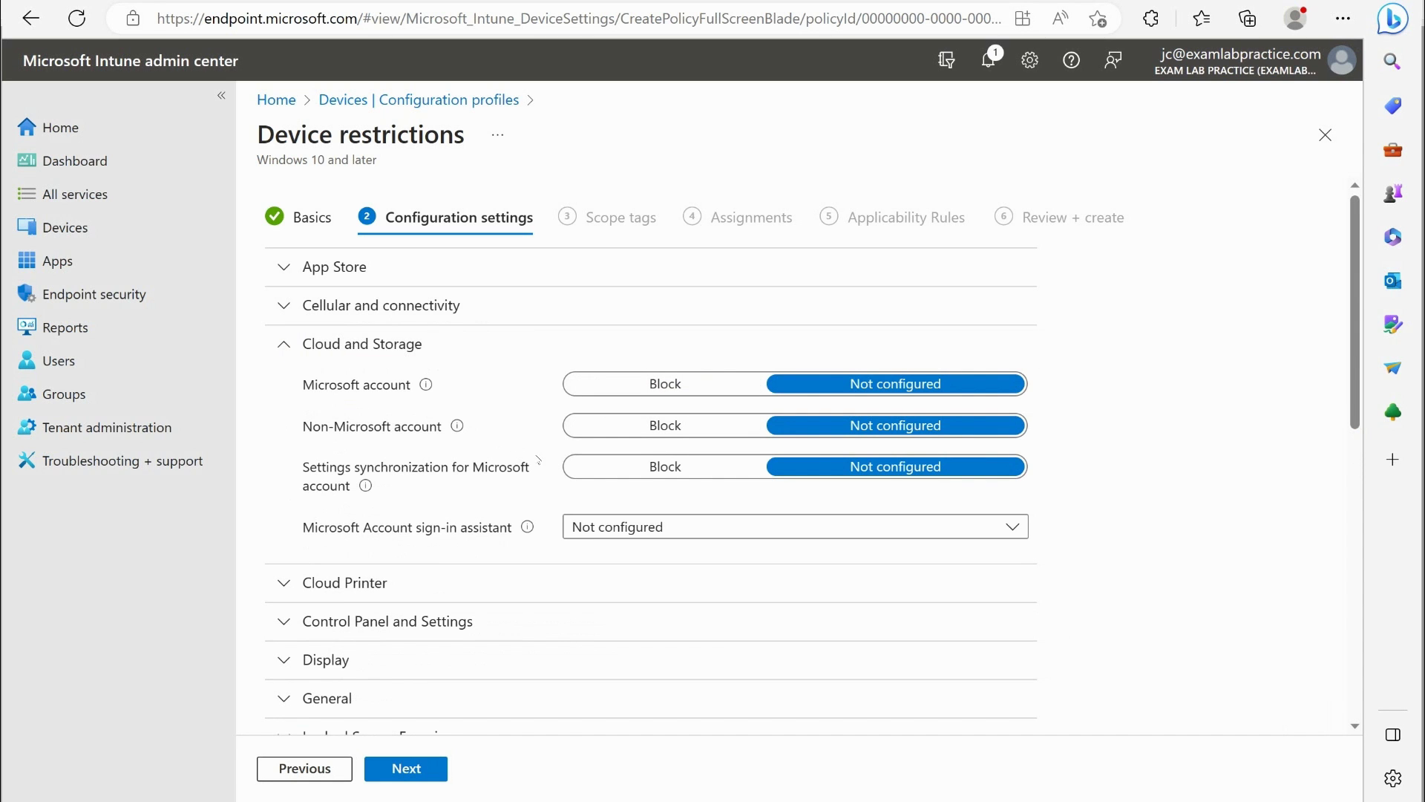
click(294, 344)
click(291, 381)
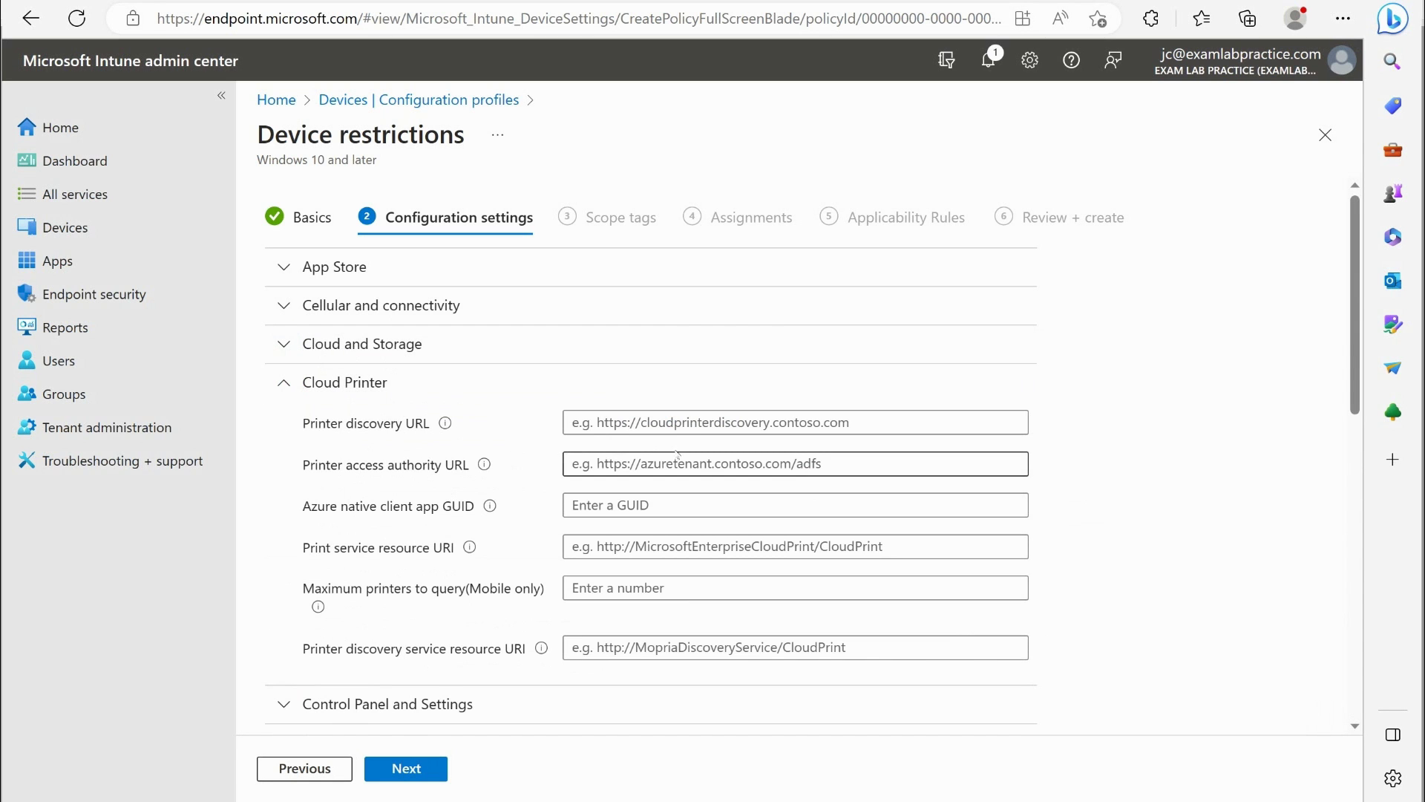
click(294, 381)
click(296, 420)
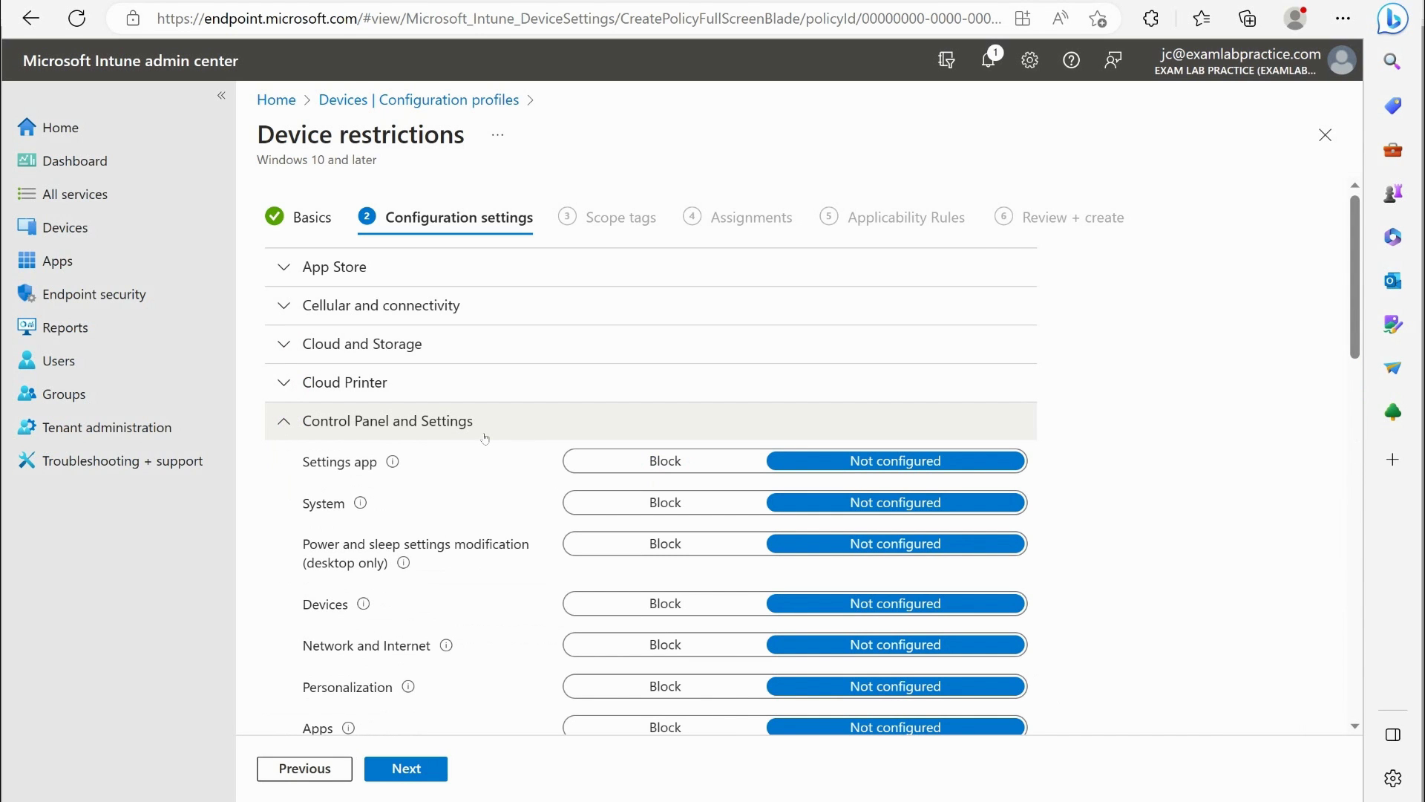
scroll(508, 442, down, 2)
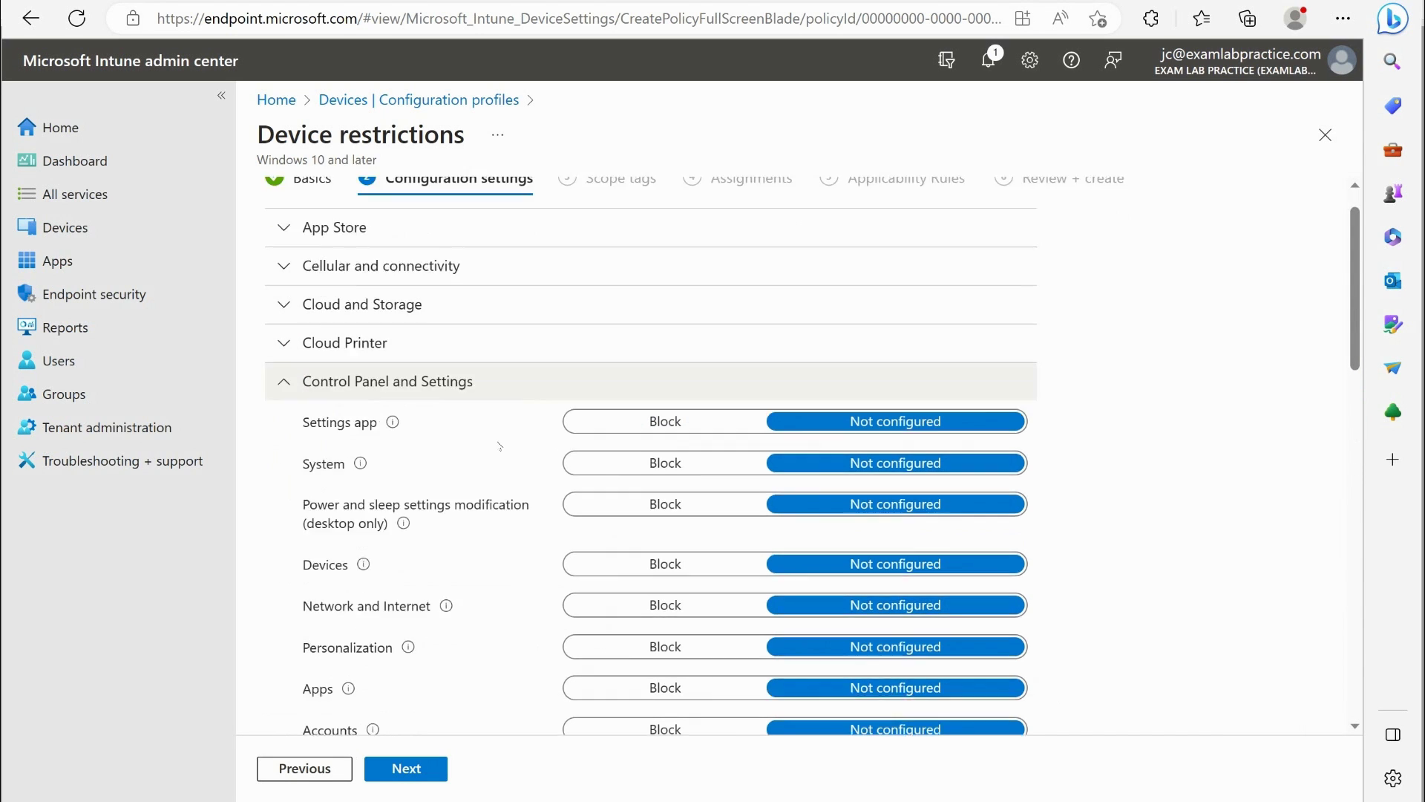
scroll(377, 578, down, 1)
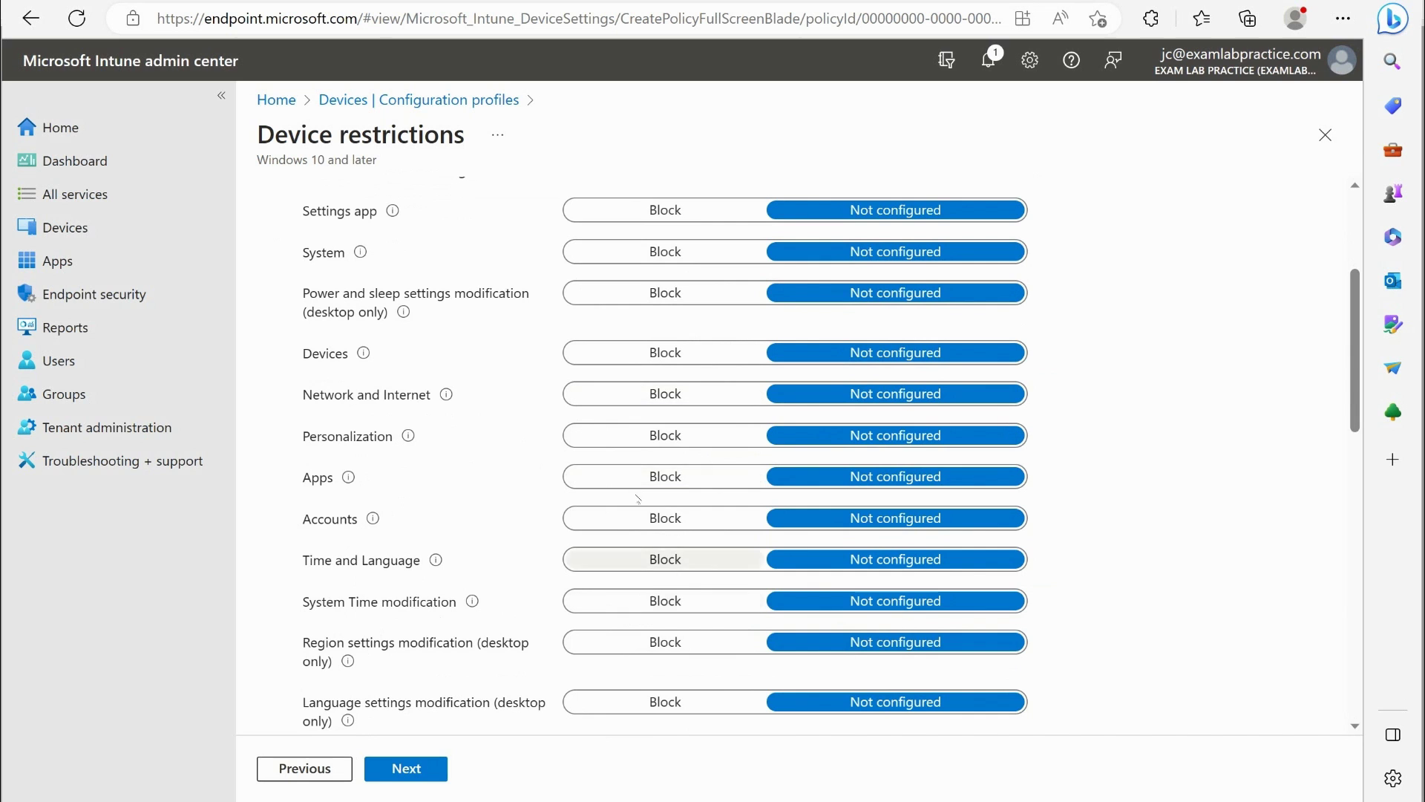
scroll(586, 512, up, 3)
scroll(535, 457, down, 6)
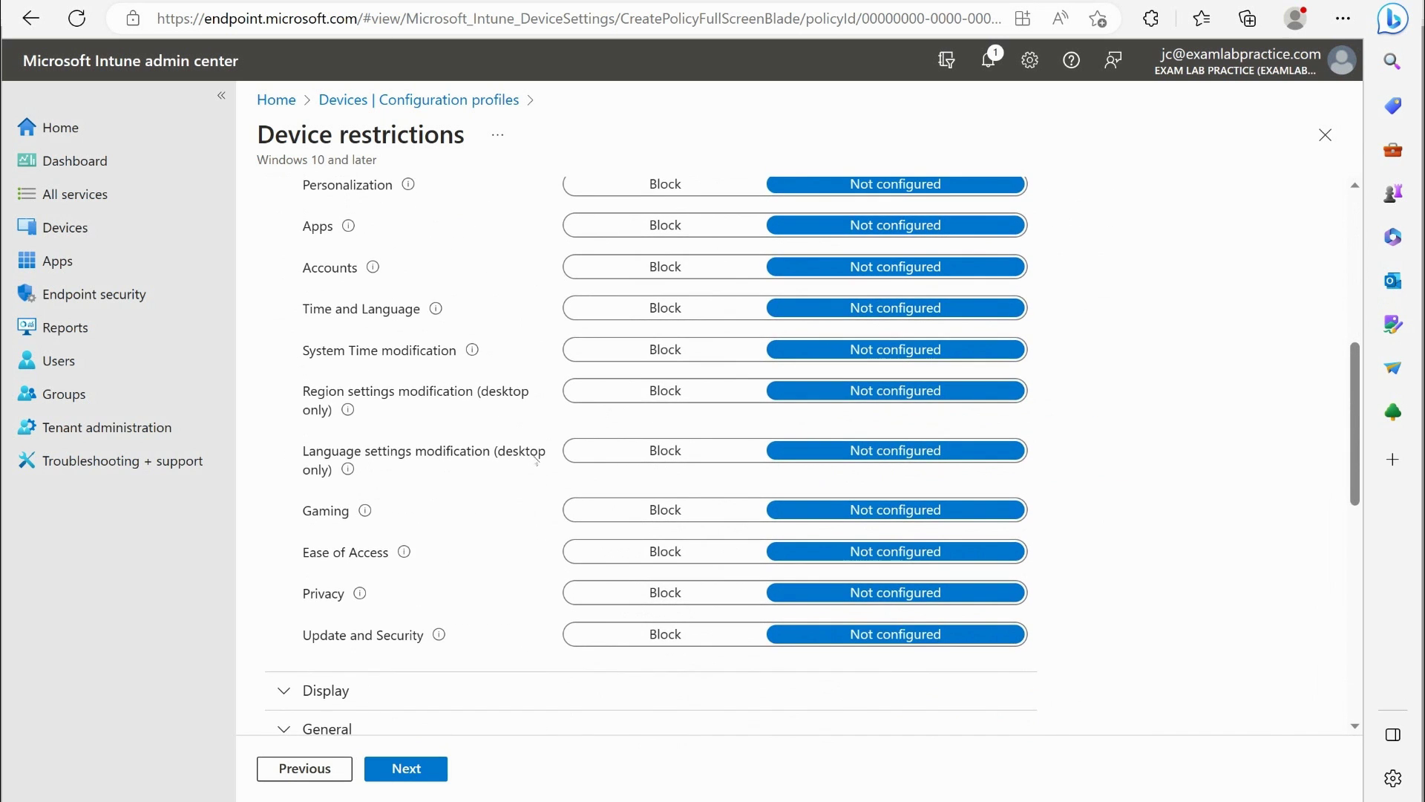
scroll(537, 461, up, 6)
click(291, 422)
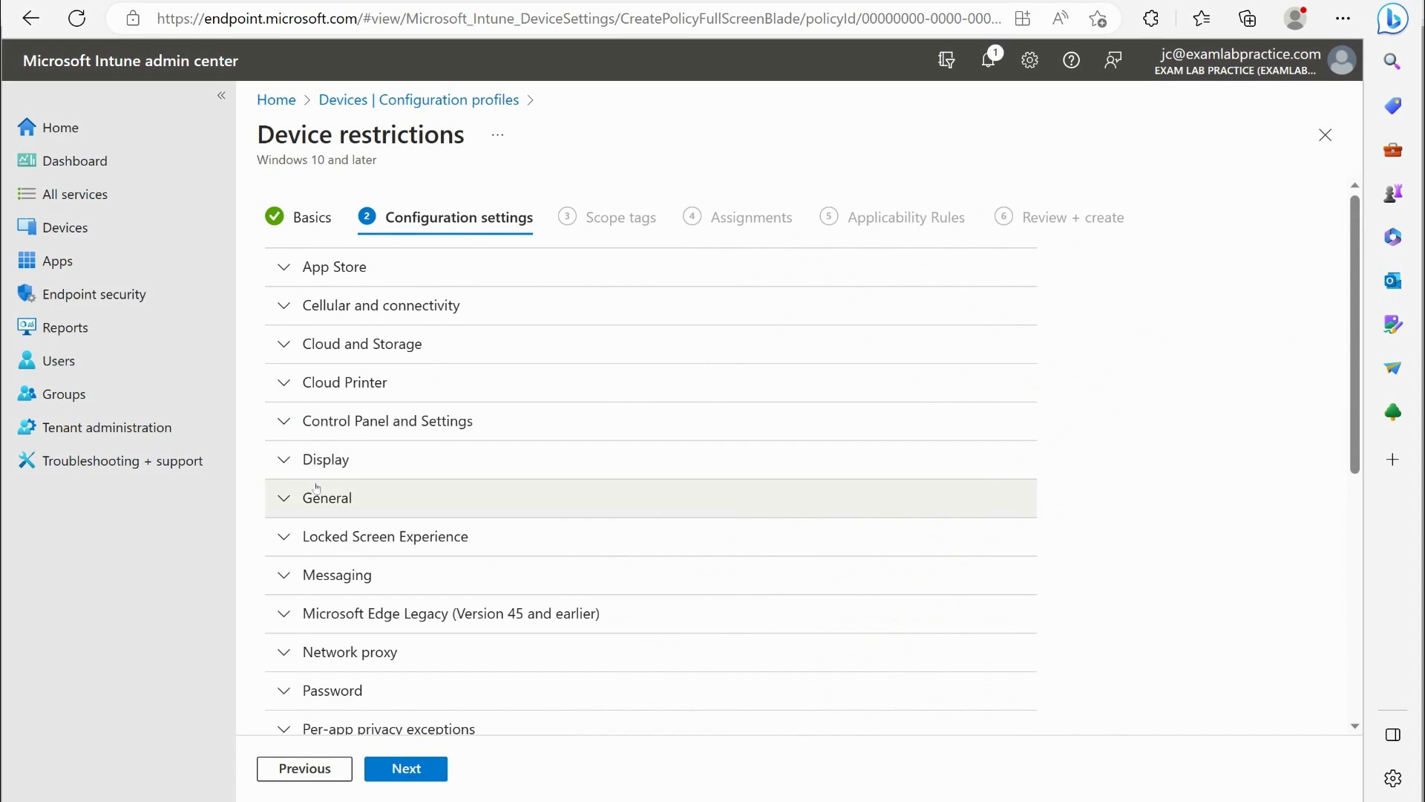
click(286, 460)
scroll(527, 454, down, 3)
scroll(528, 454, up, 3)
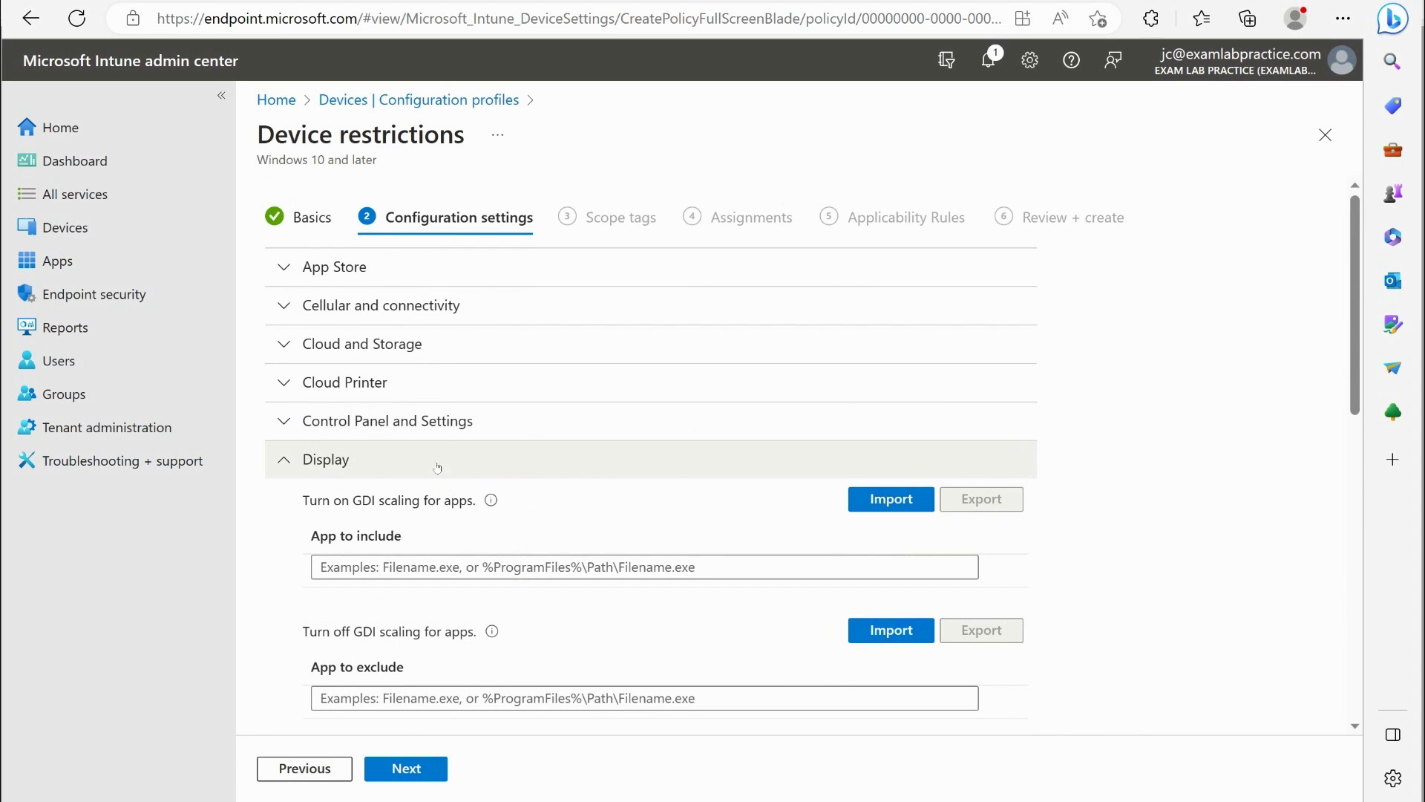
click(288, 463)
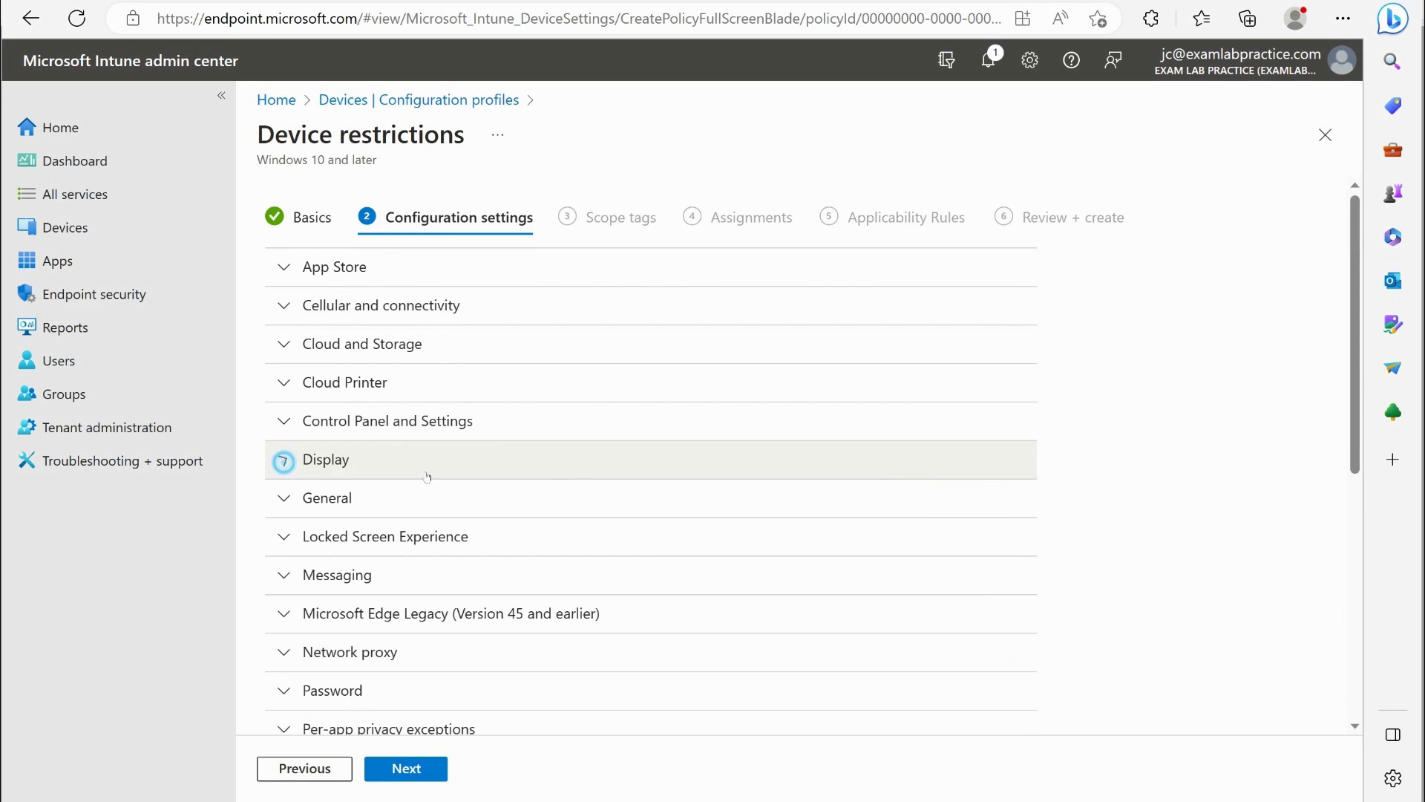
scroll(295, 495, down, 1)
Step: Under General, set Camera, Cortana and USB connection to Block, leaving OneDrive file sync unblocked
click(378, 423)
scroll(482, 430, down, 2)
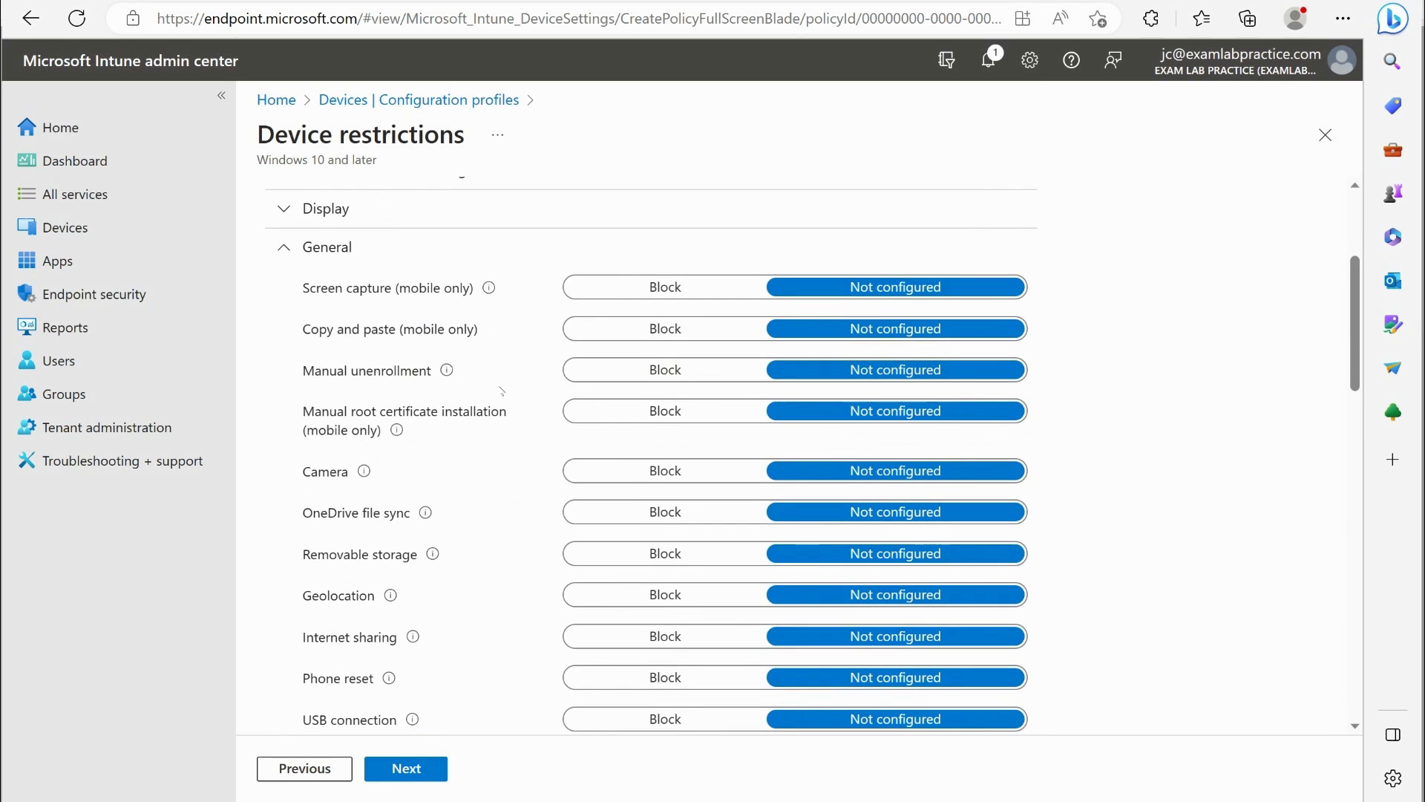
scroll(479, 556, down, 1)
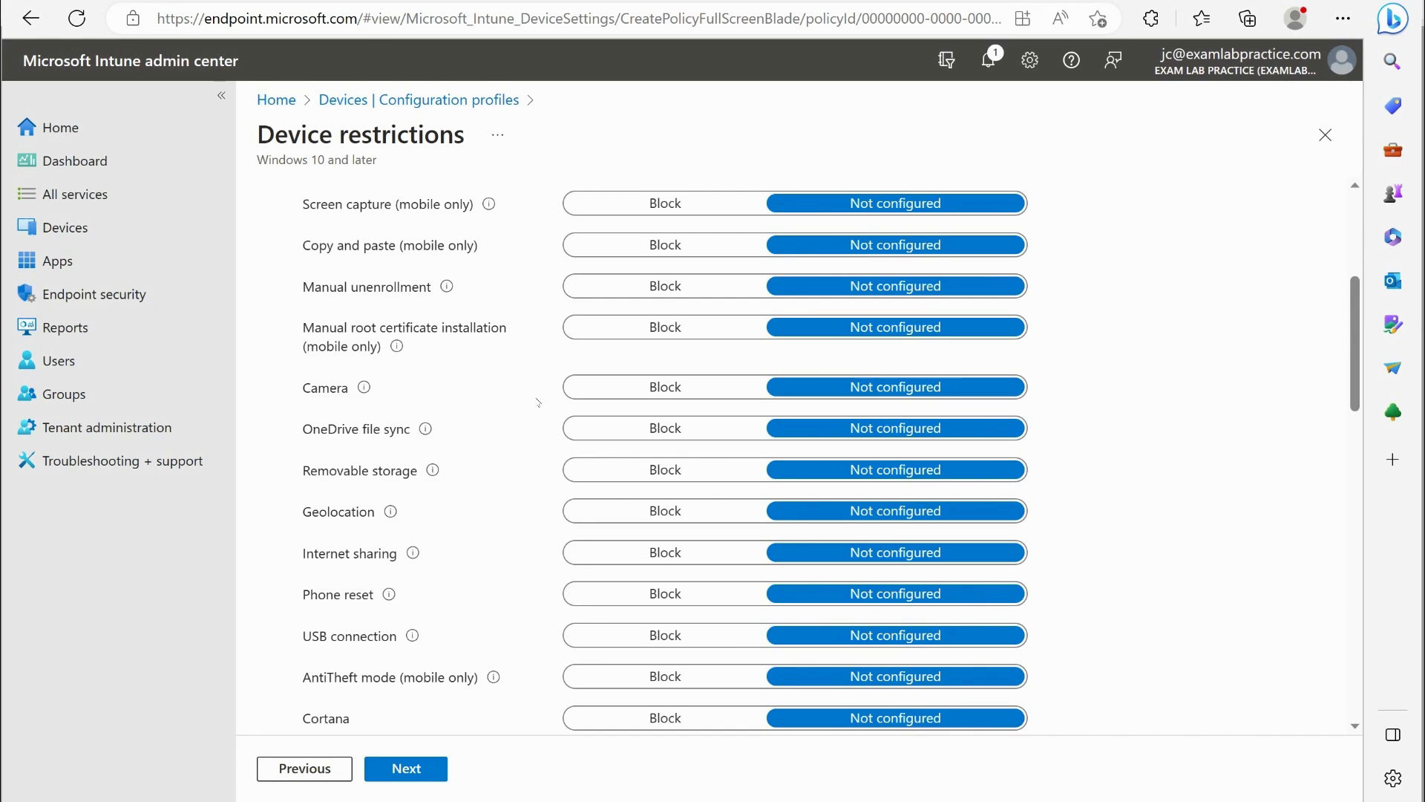
click(665, 387)
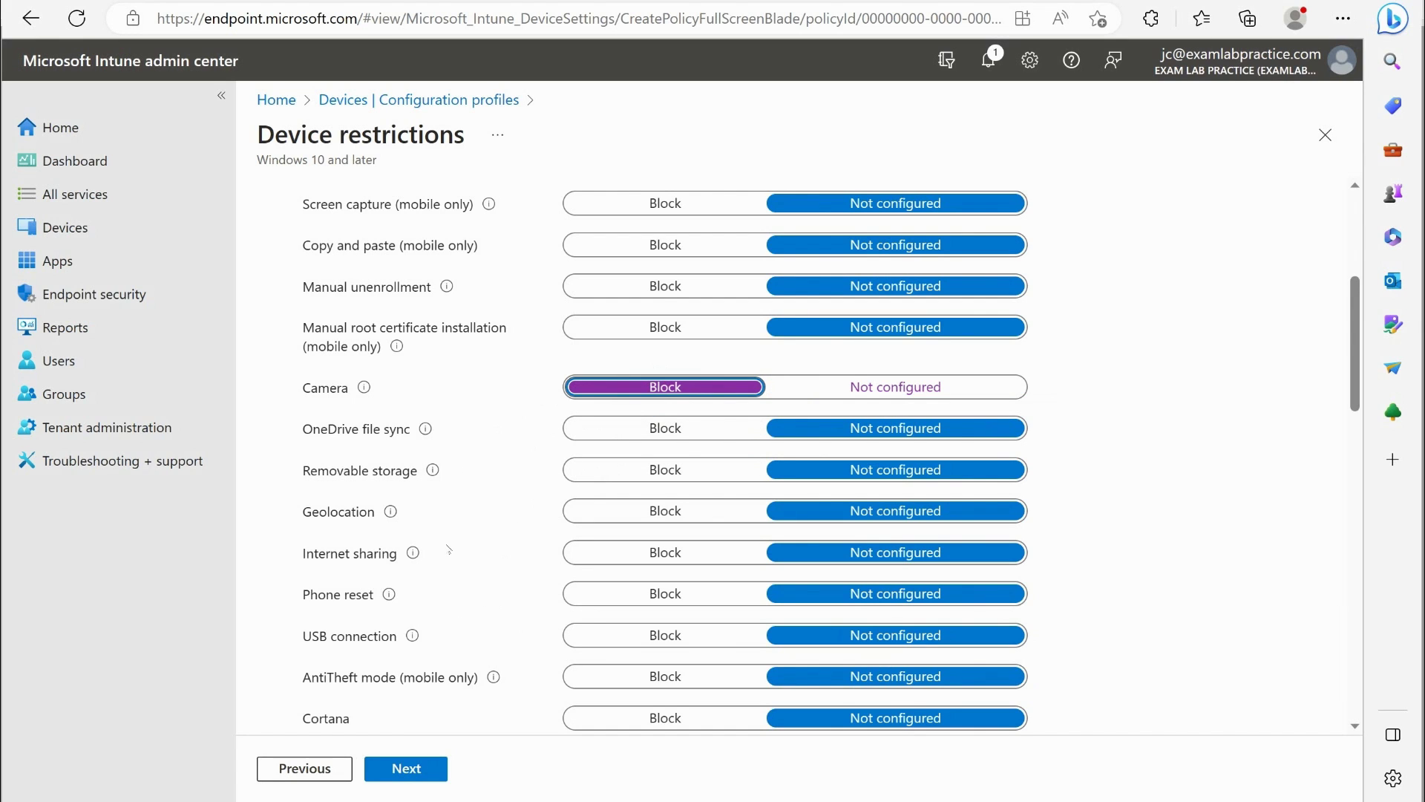
click(638, 438)
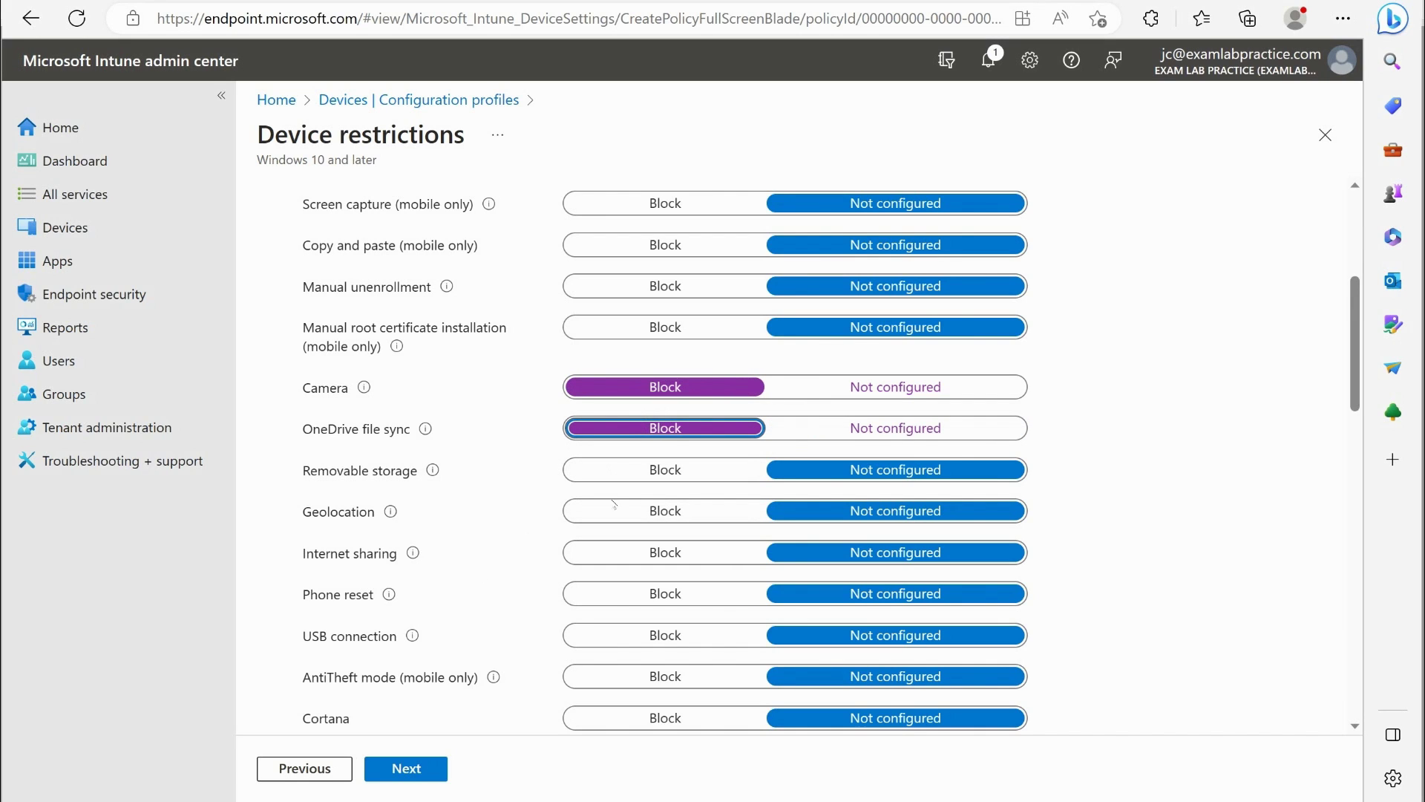
click(820, 429)
click(665, 718)
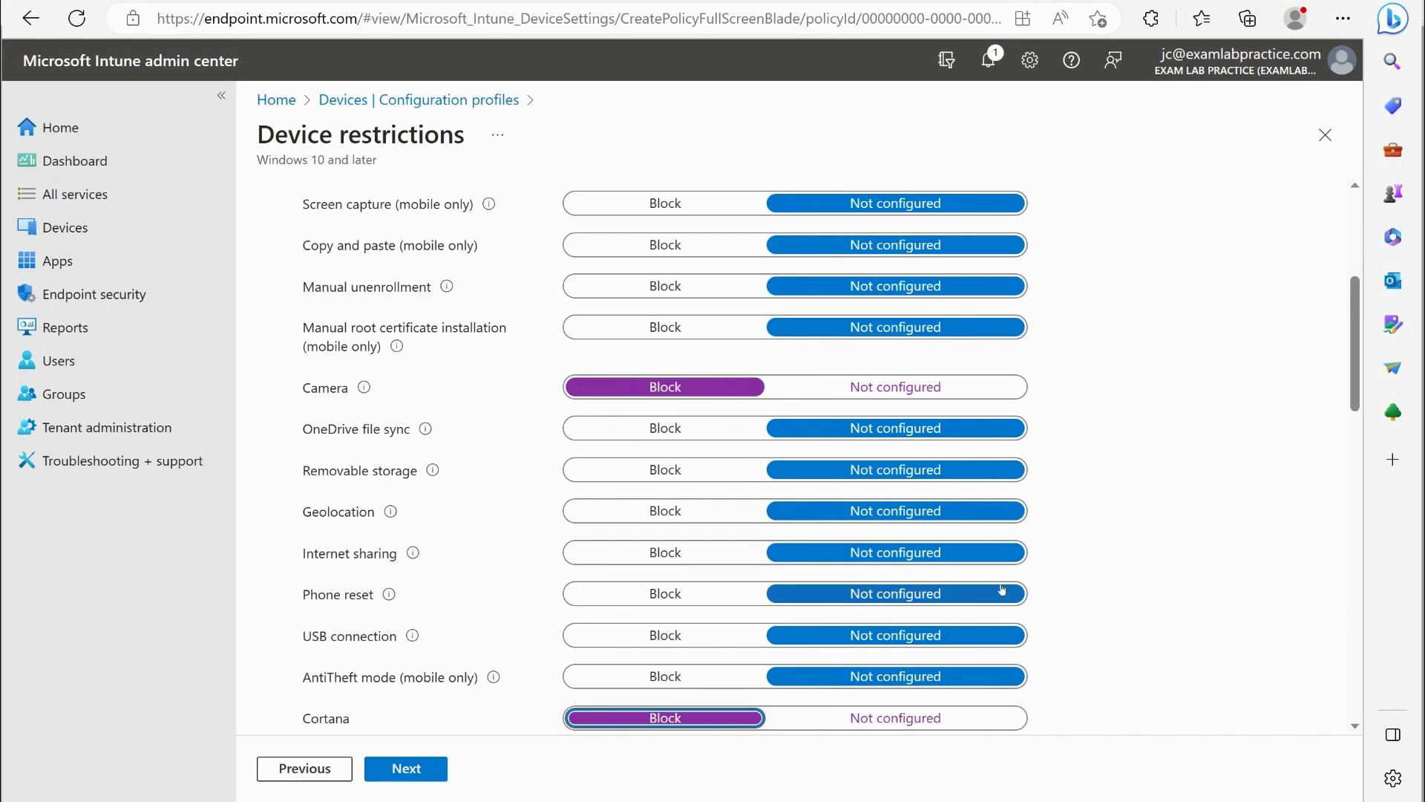
click(665, 635)
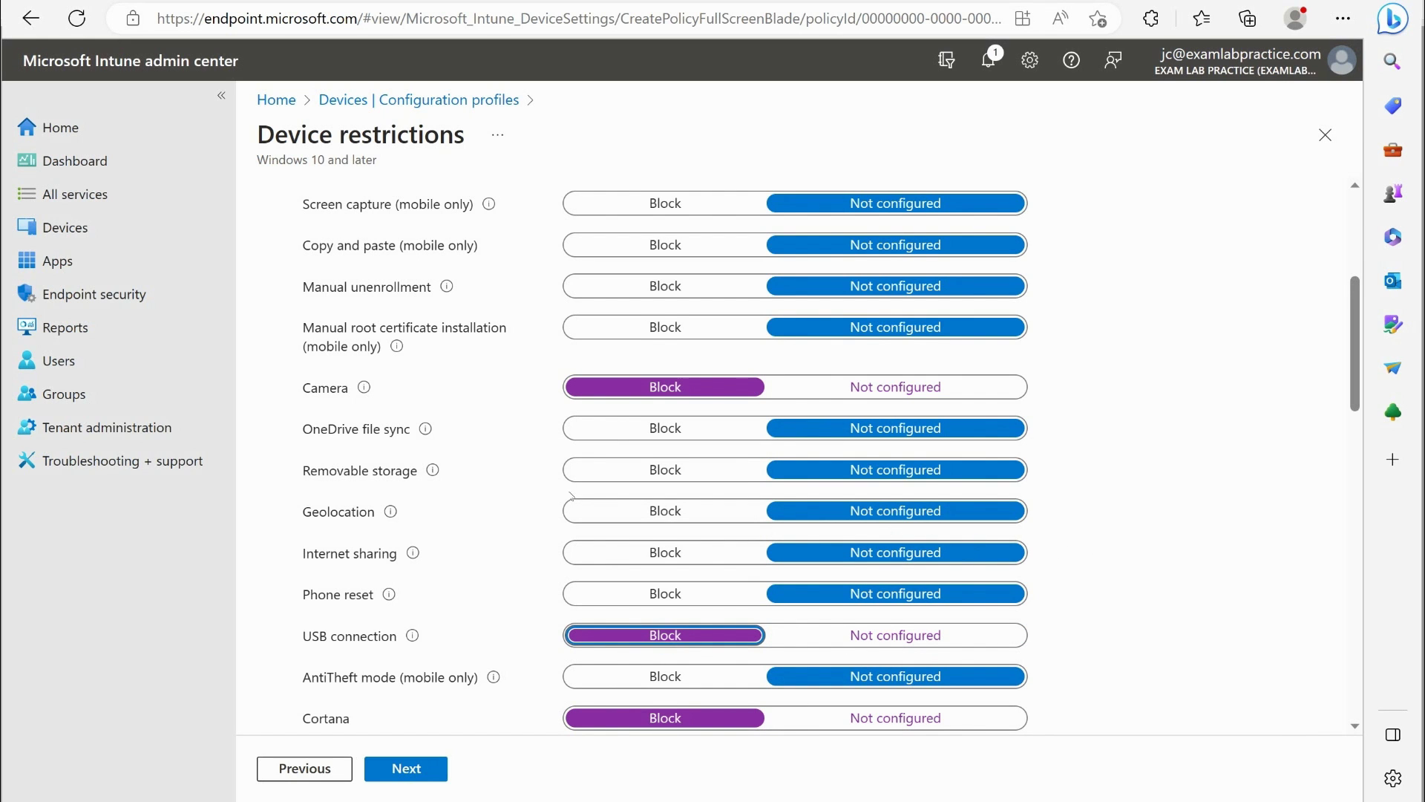
scroll(889, 532, up, 3)
click(286, 249)
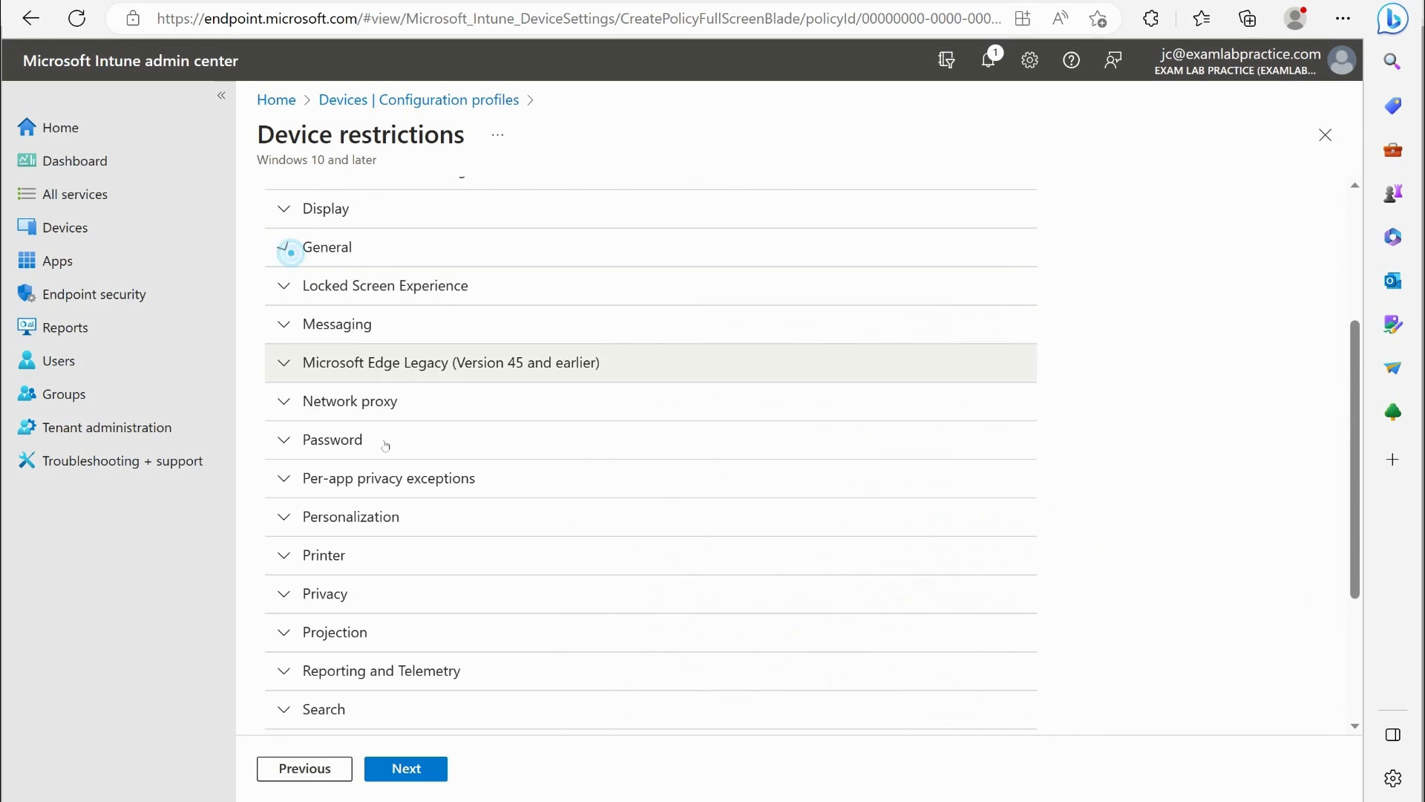
click(285, 327)
click(284, 326)
click(300, 361)
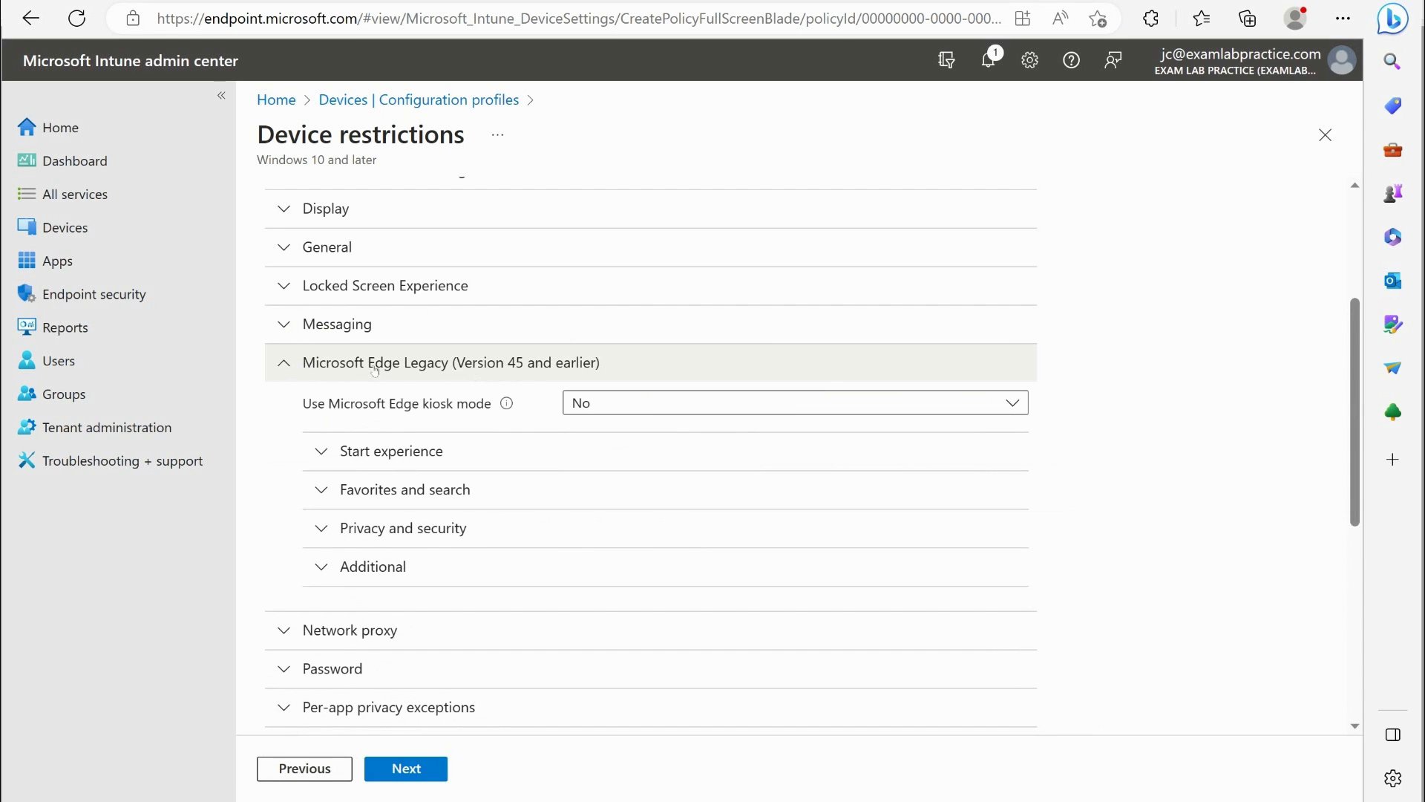
click(283, 362)
click(280, 401)
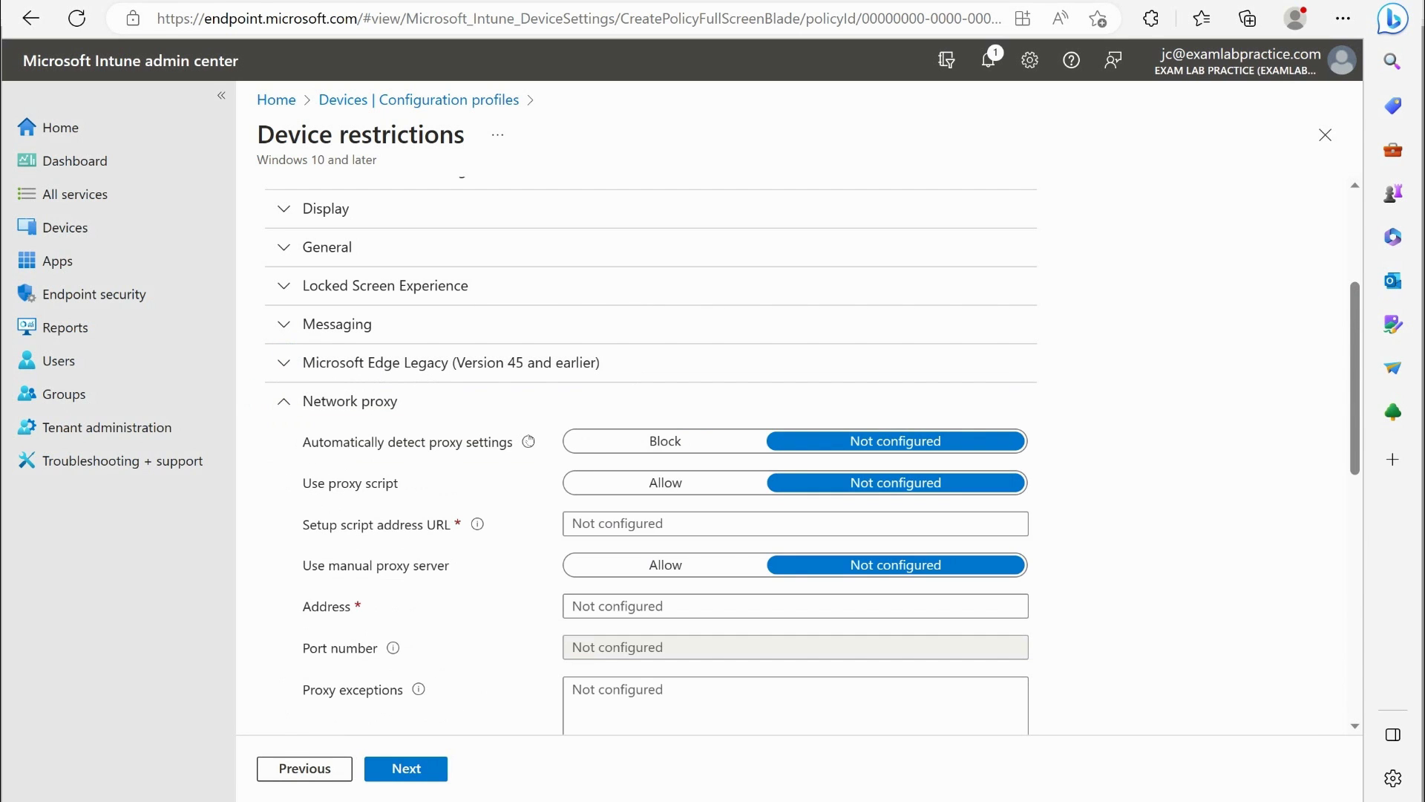
scroll(530, 479, down, 1)
click(286, 317)
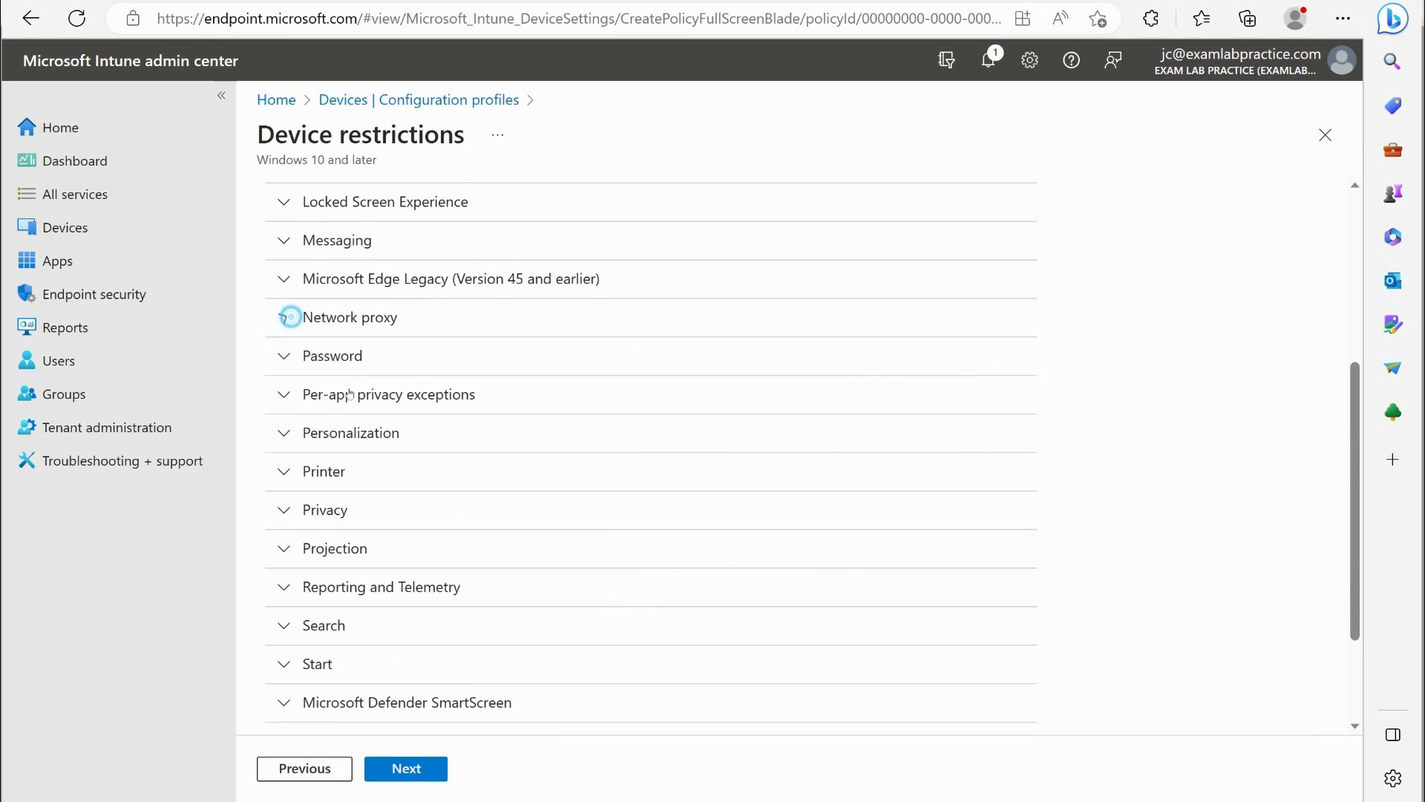
click(416, 357)
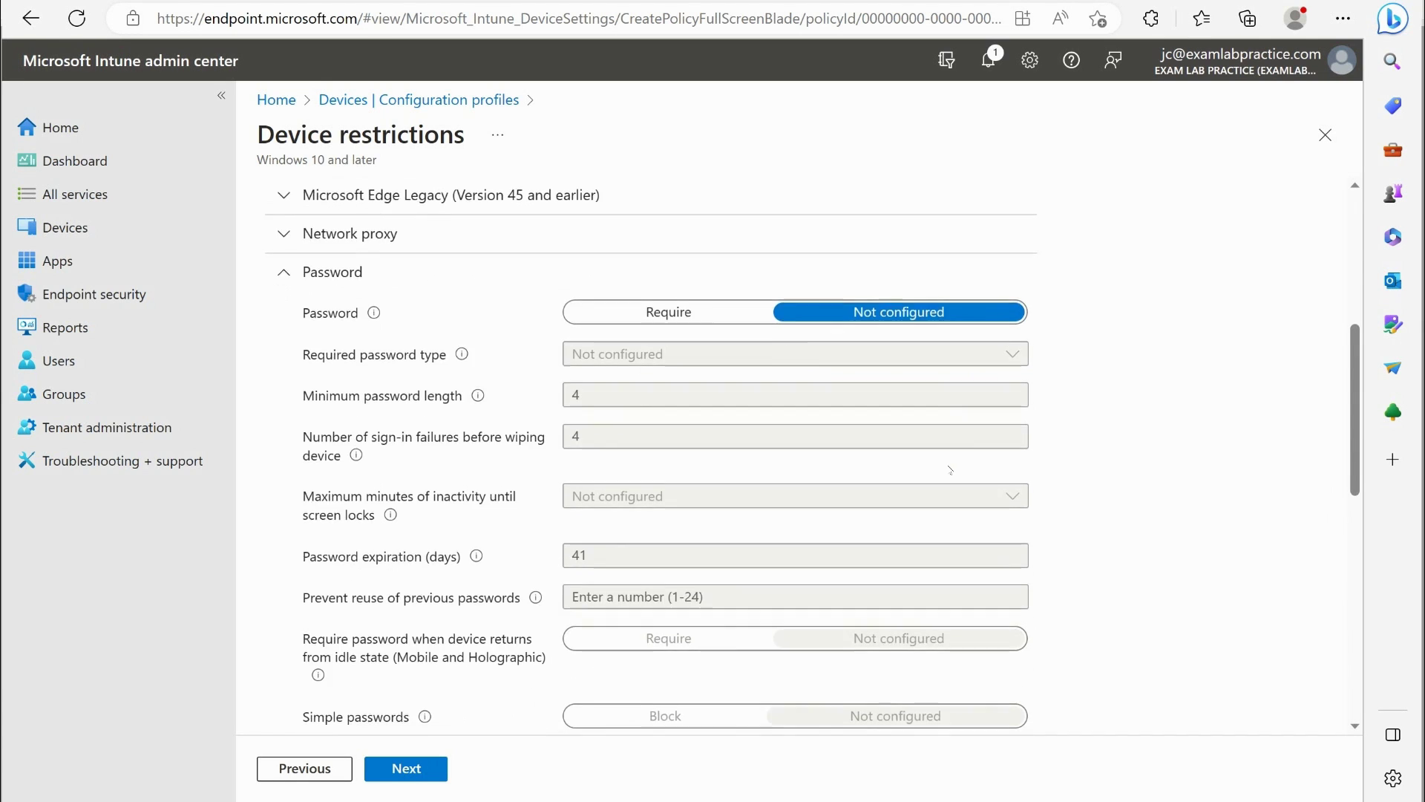
scroll(950, 469, down, 2)
scroll(520, 446, up, 4)
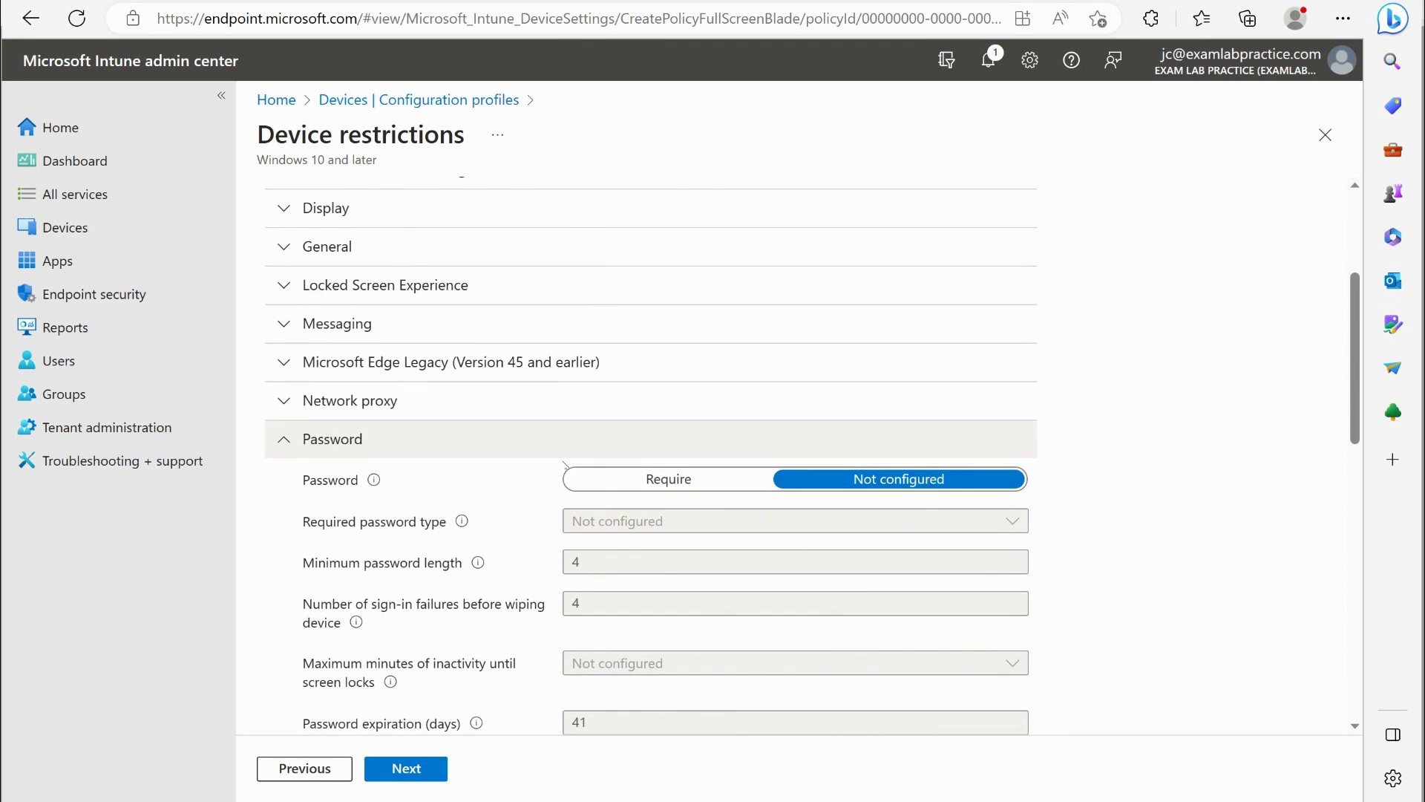
click(283, 439)
scroll(297, 386, down, 1)
click(306, 330)
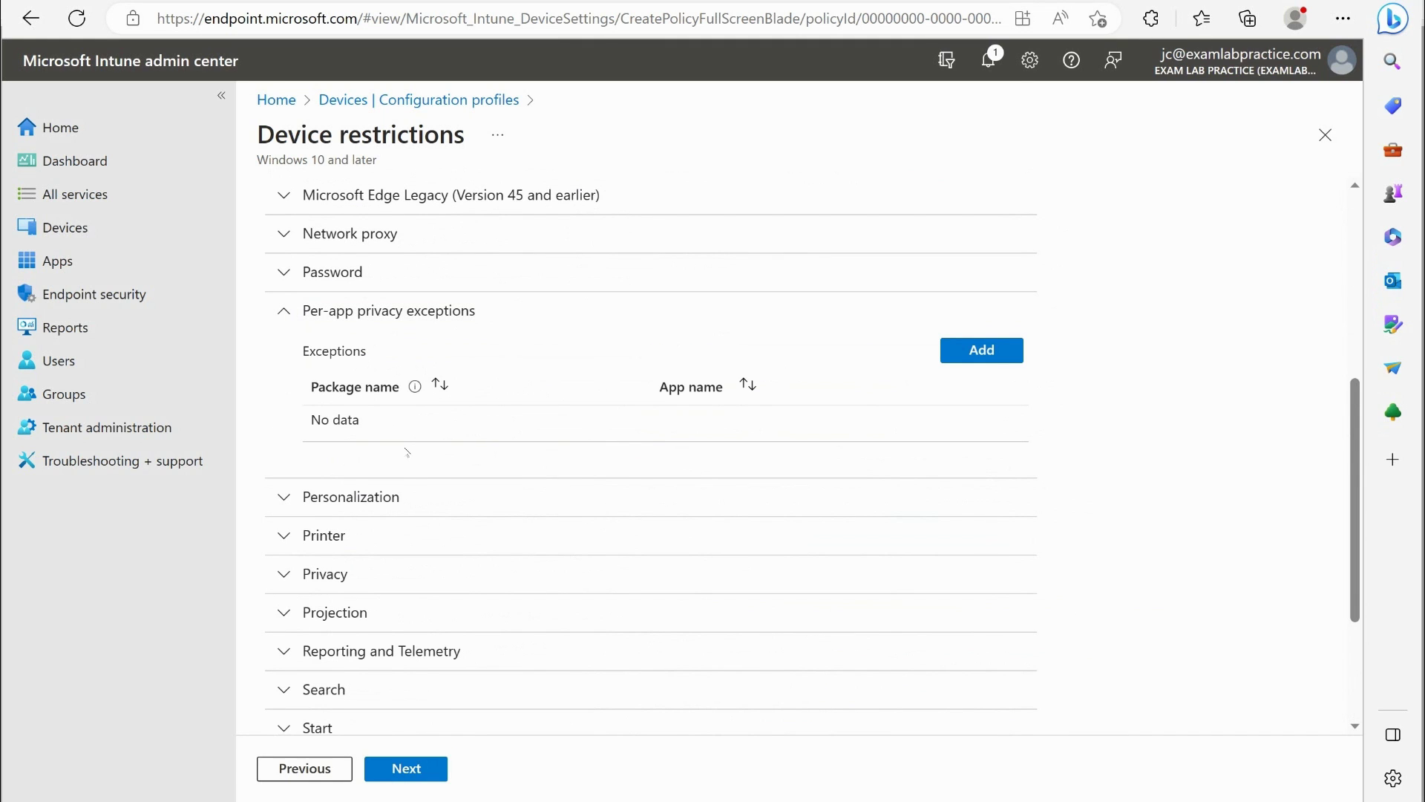
click(293, 315)
click(290, 351)
click(690, 395)
click(297, 349)
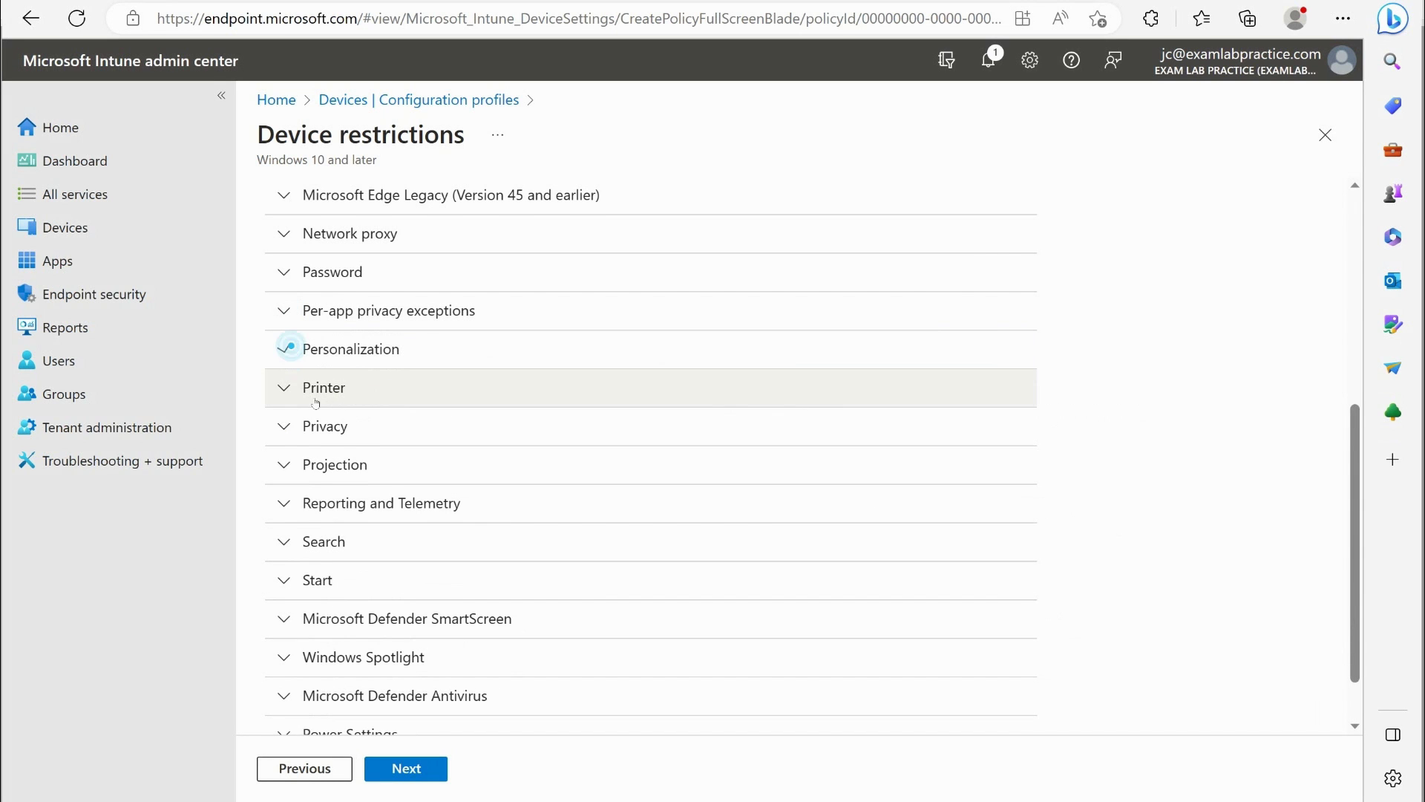
click(301, 388)
scroll(487, 479, down, 1)
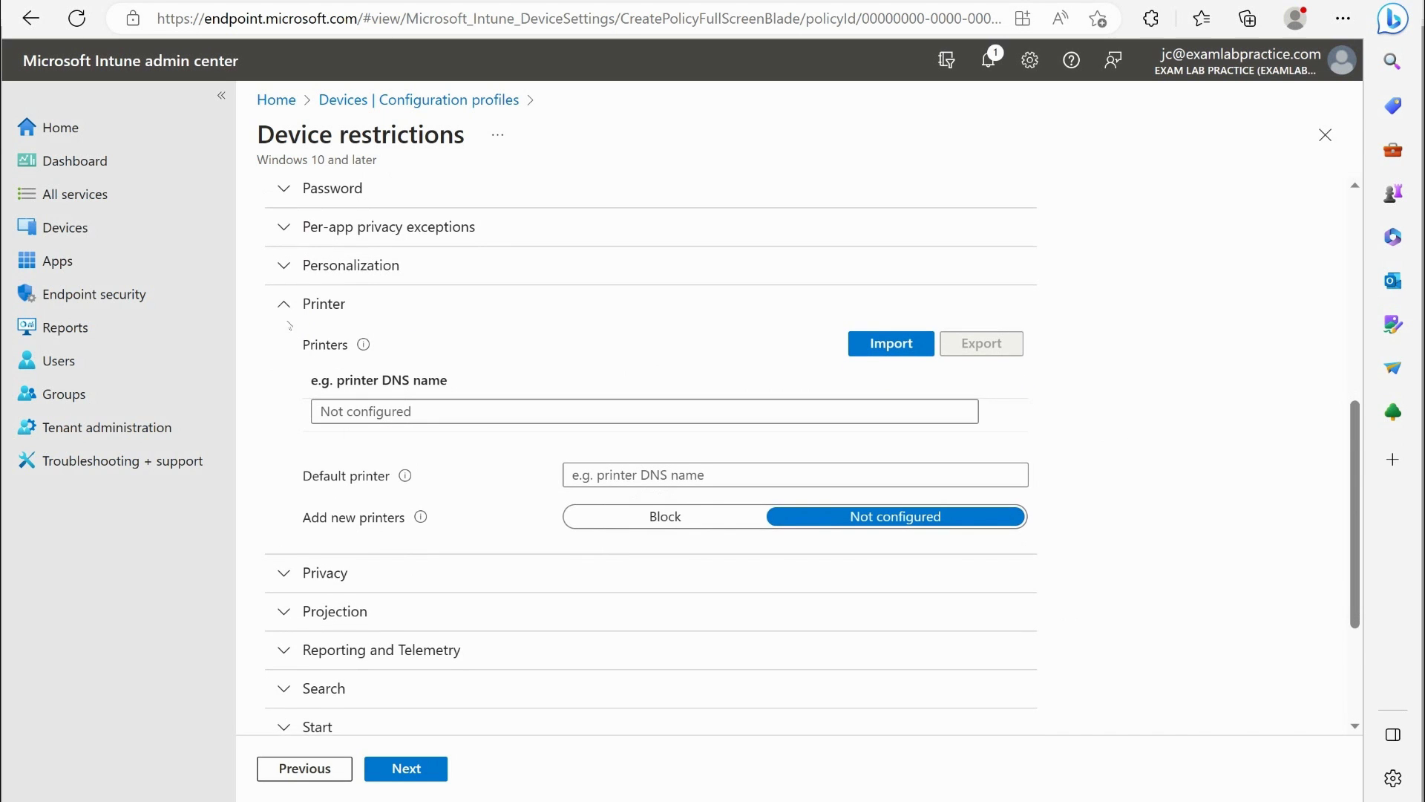
click(289, 309)
click(297, 405)
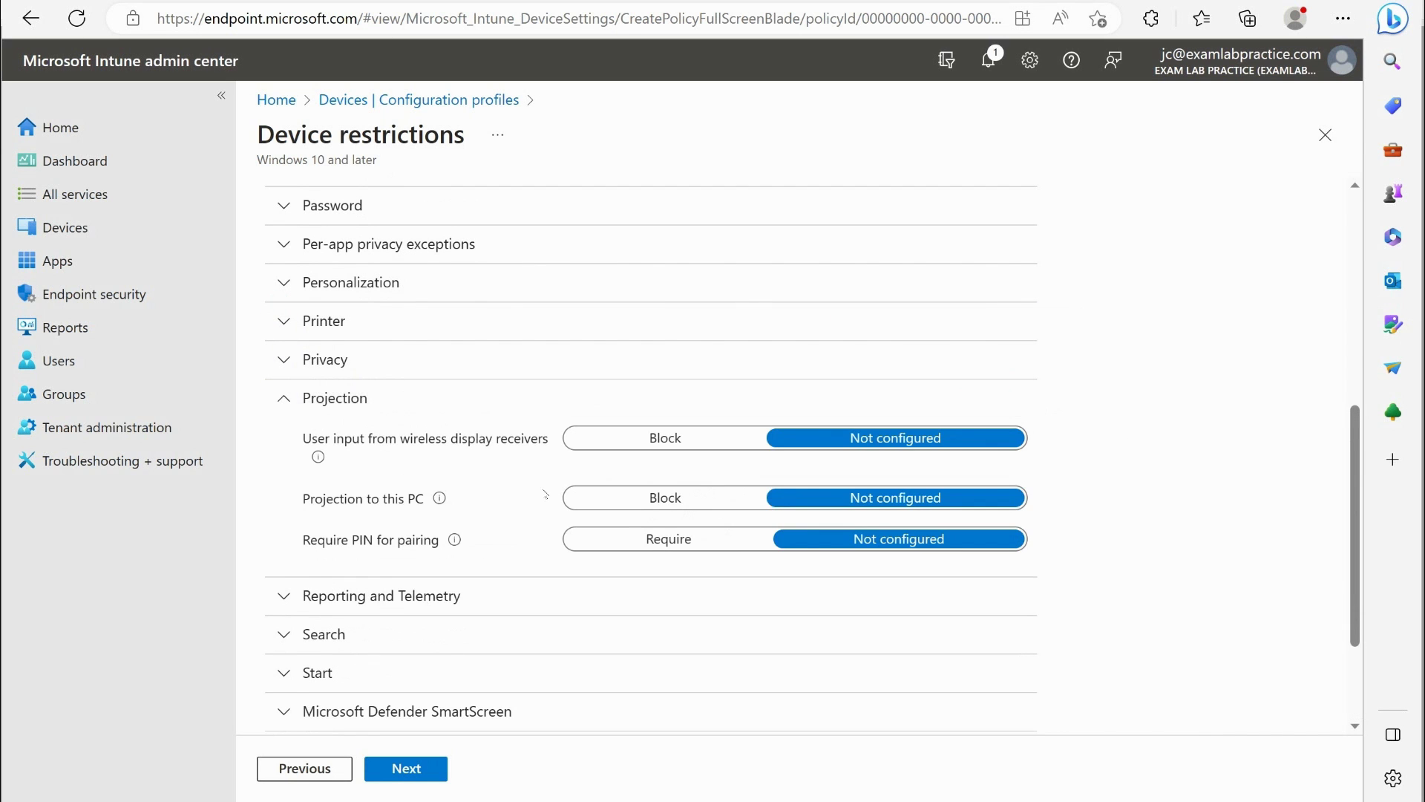
scroll(467, 519, down, 1)
click(467, 514)
scroll(469, 537, down, 3)
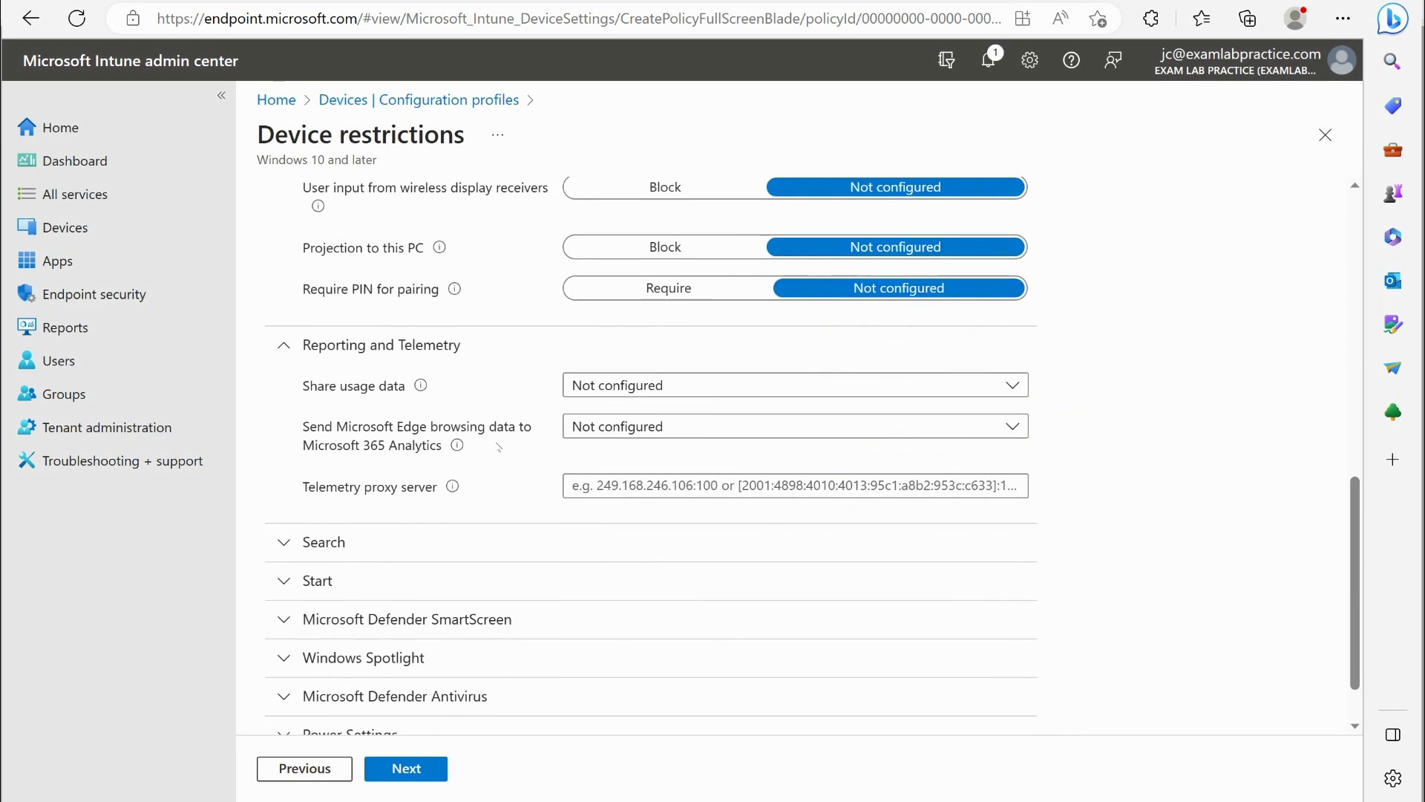
click(460, 475)
scroll(483, 527, down, 1)
scroll(483, 527, down, 2)
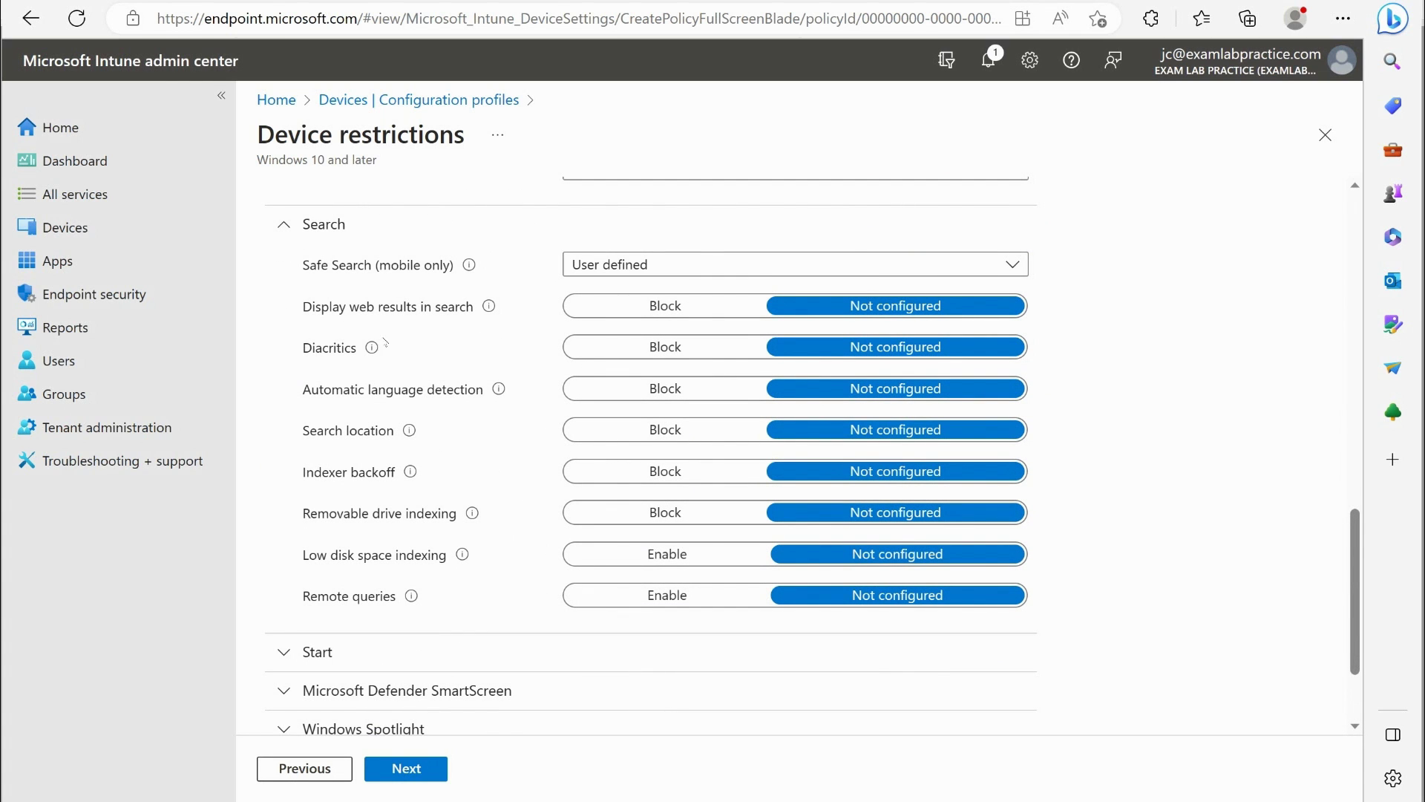
click(460, 225)
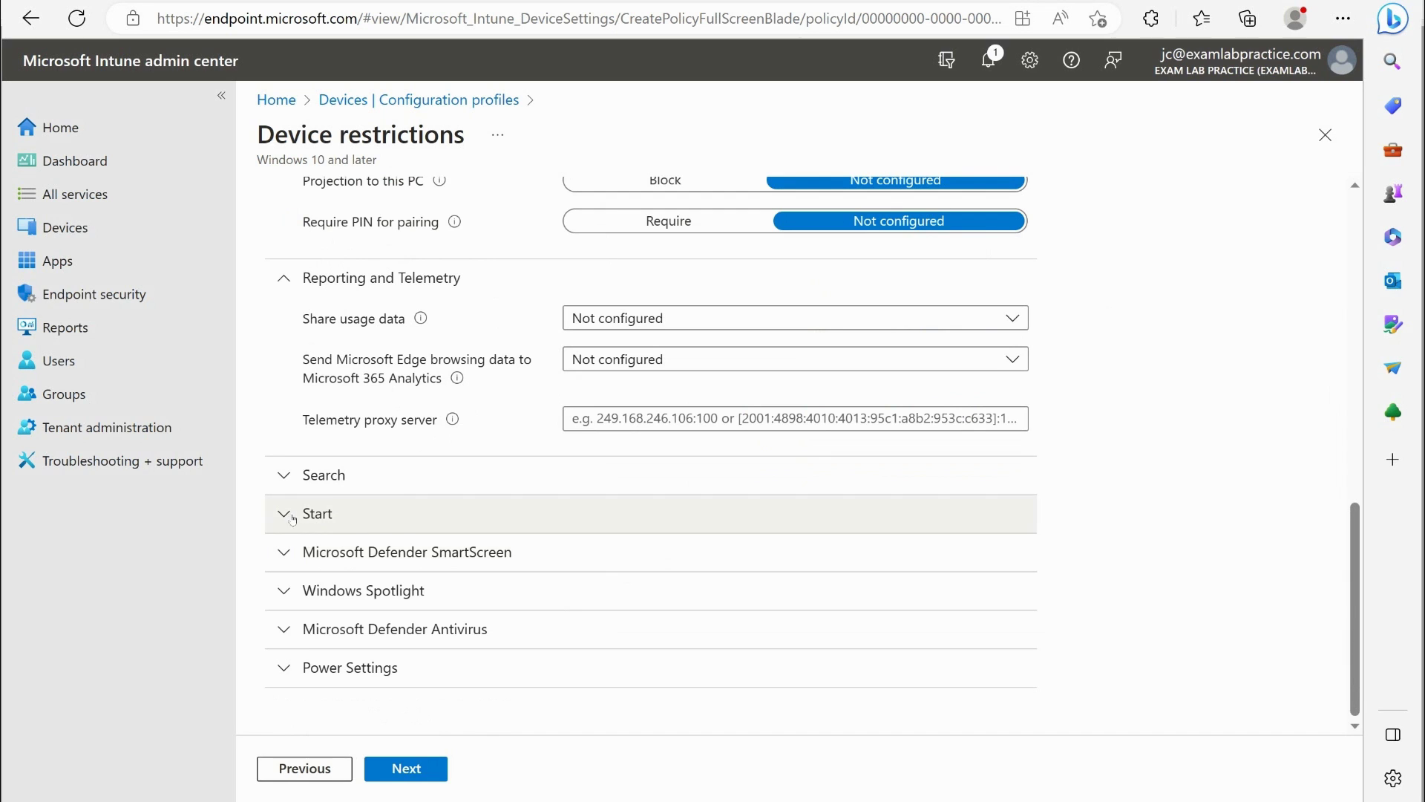
click(477, 520)
scroll(482, 526, down, 1)
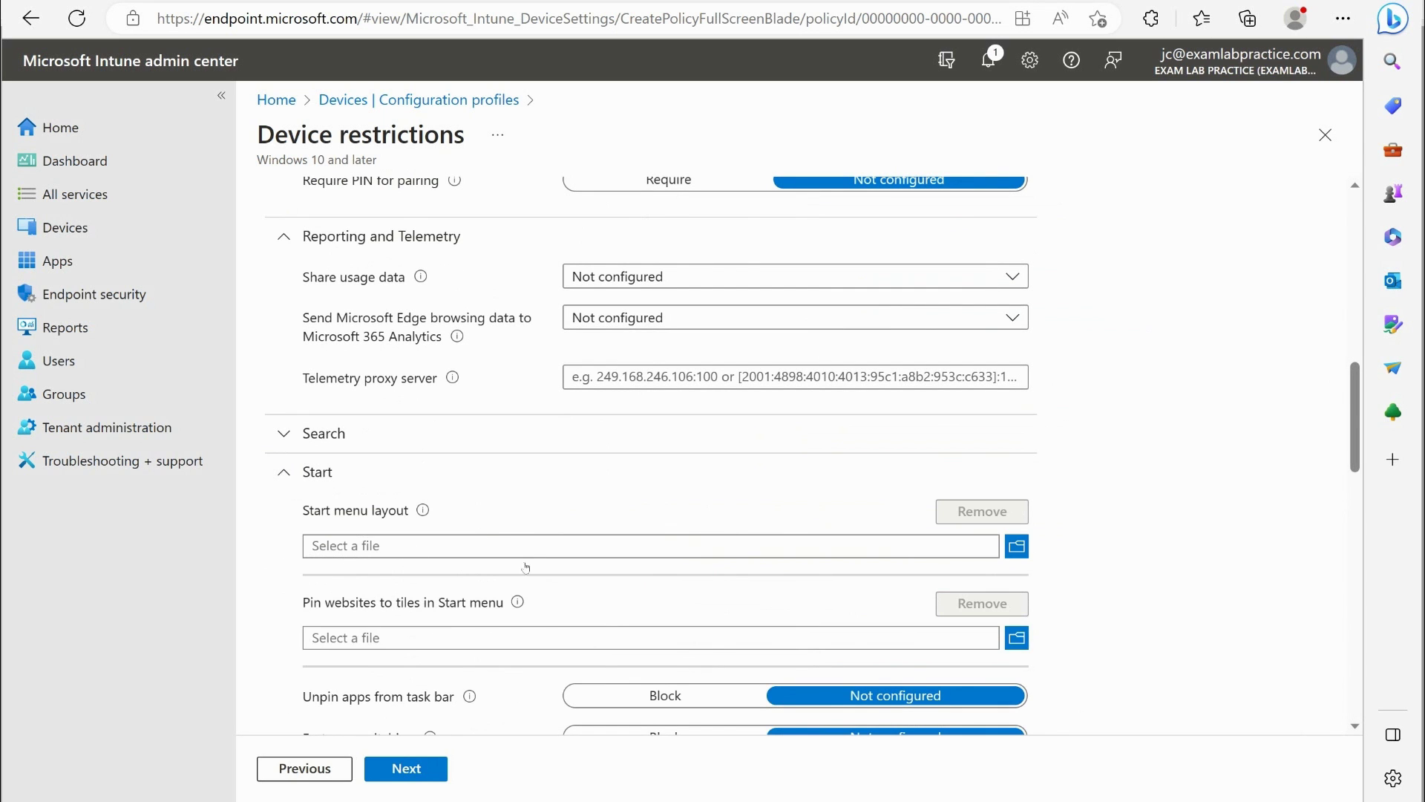
scroll(475, 575, down, 6)
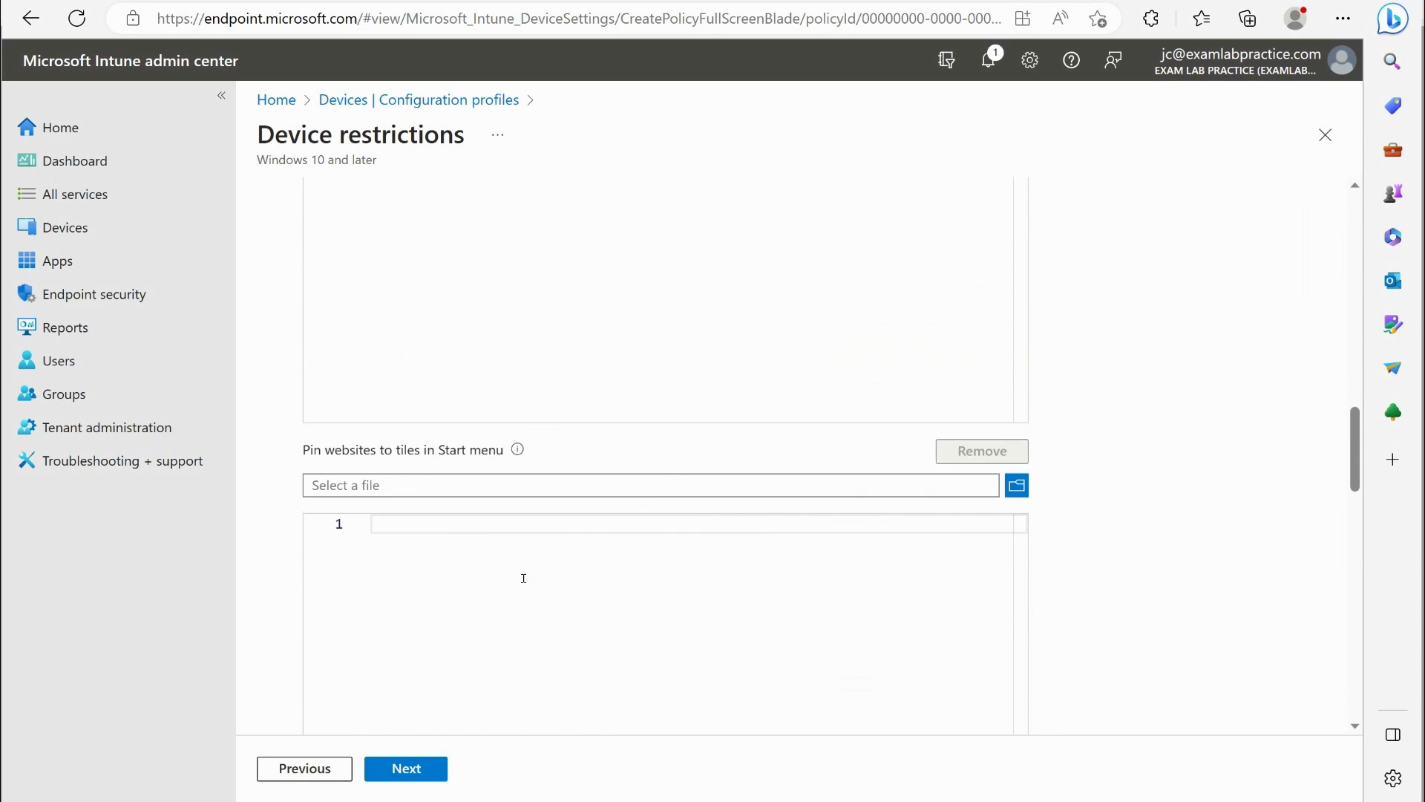
scroll(525, 575, down, 1)
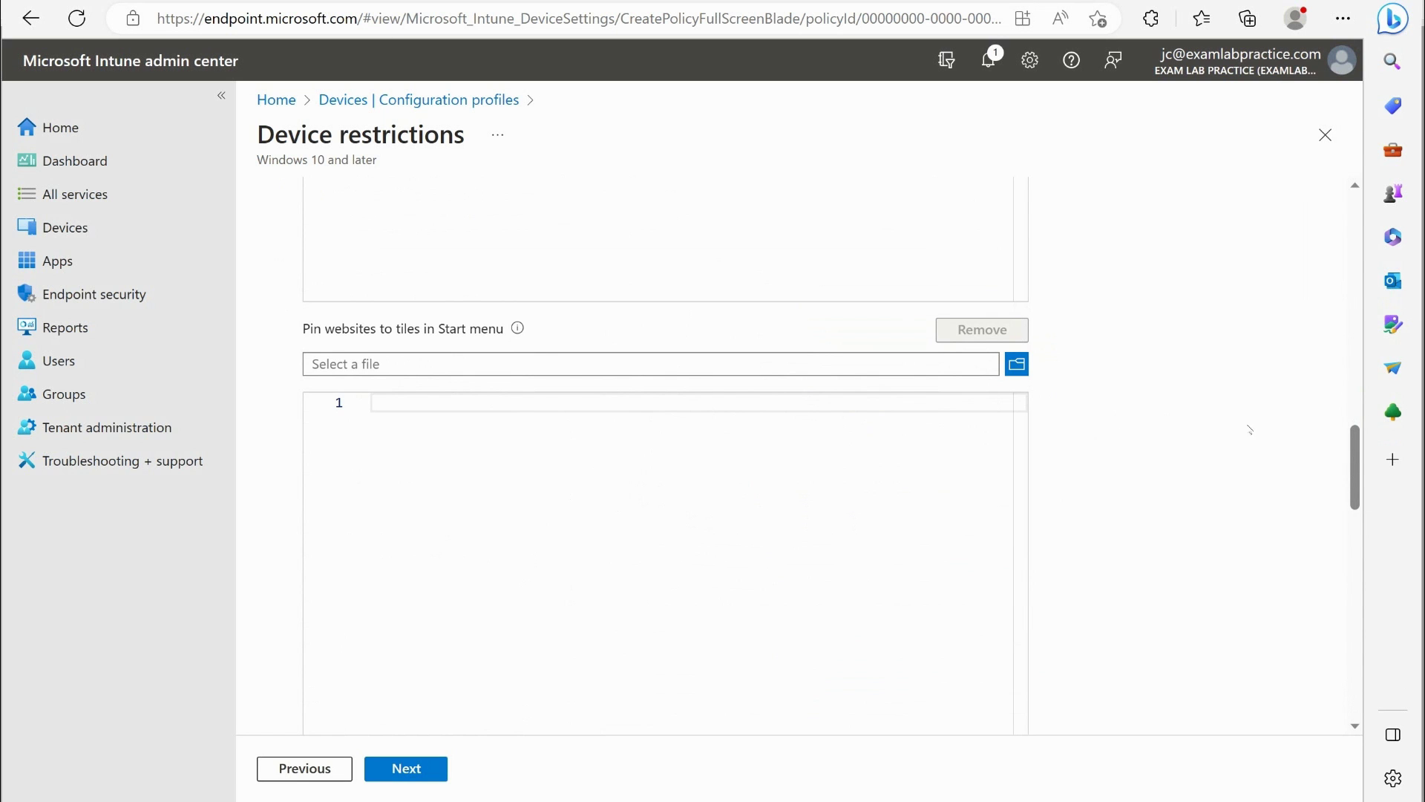
drag(1355, 444, 1320, 315)
scroll(391, 376, down, 5)
click(396, 394)
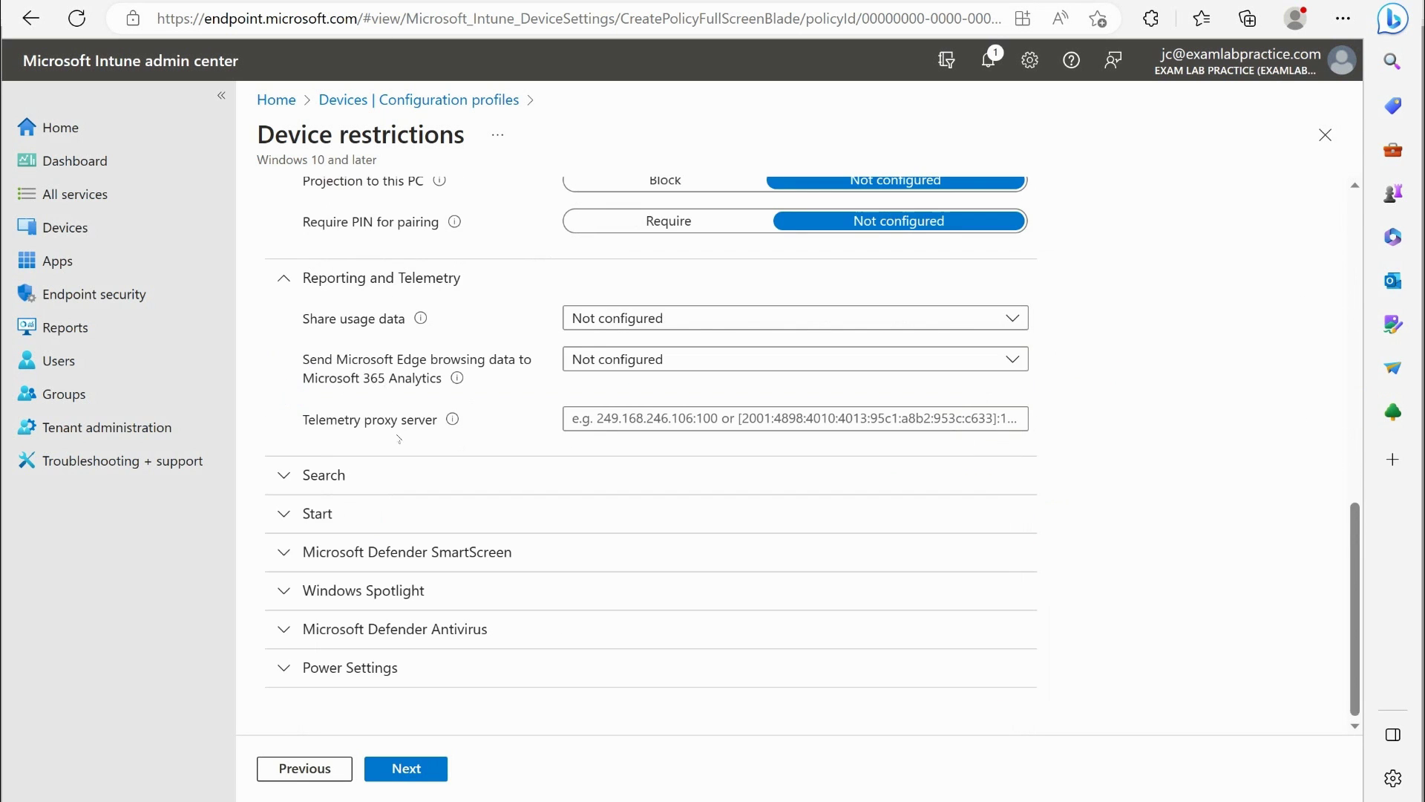
click(315, 561)
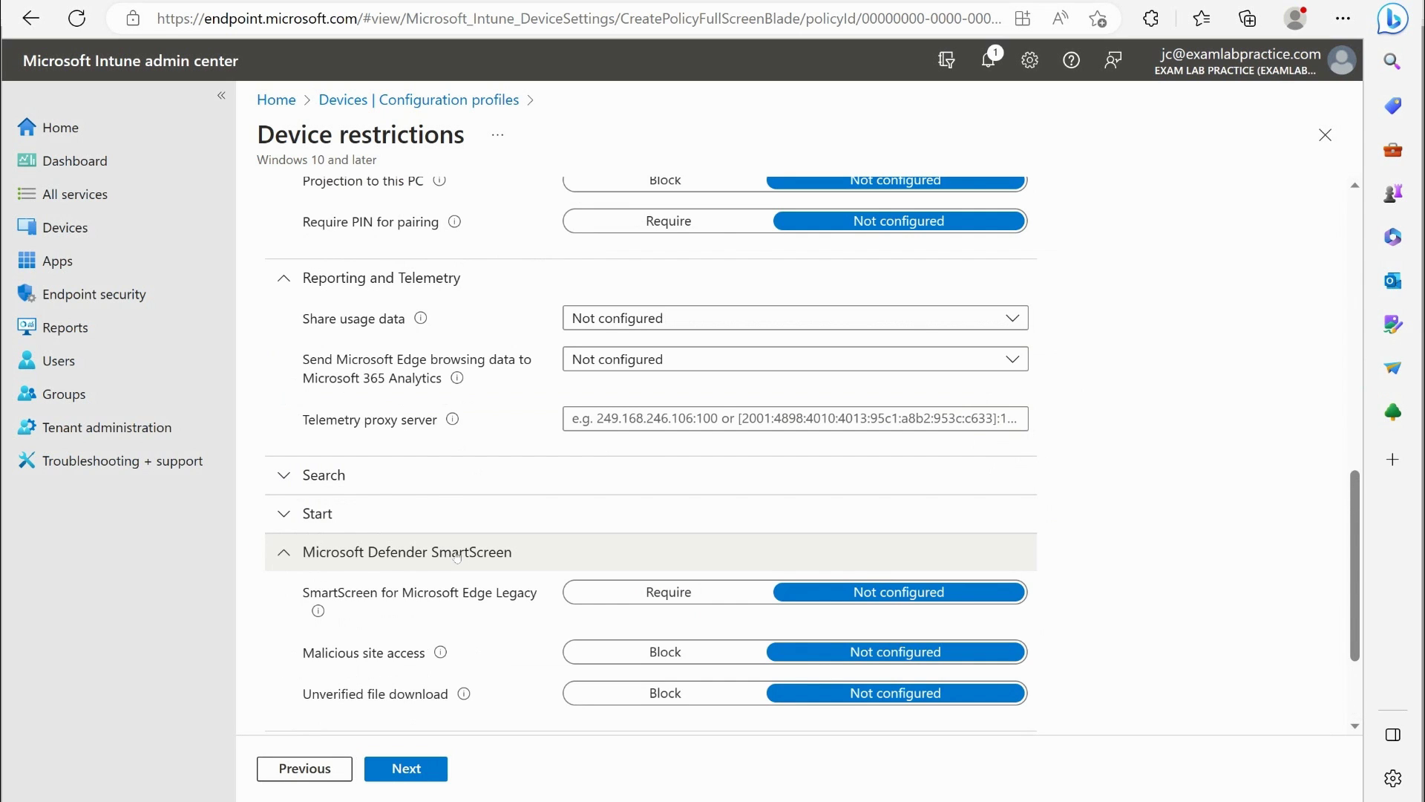
scroll(698, 448, down, 2)
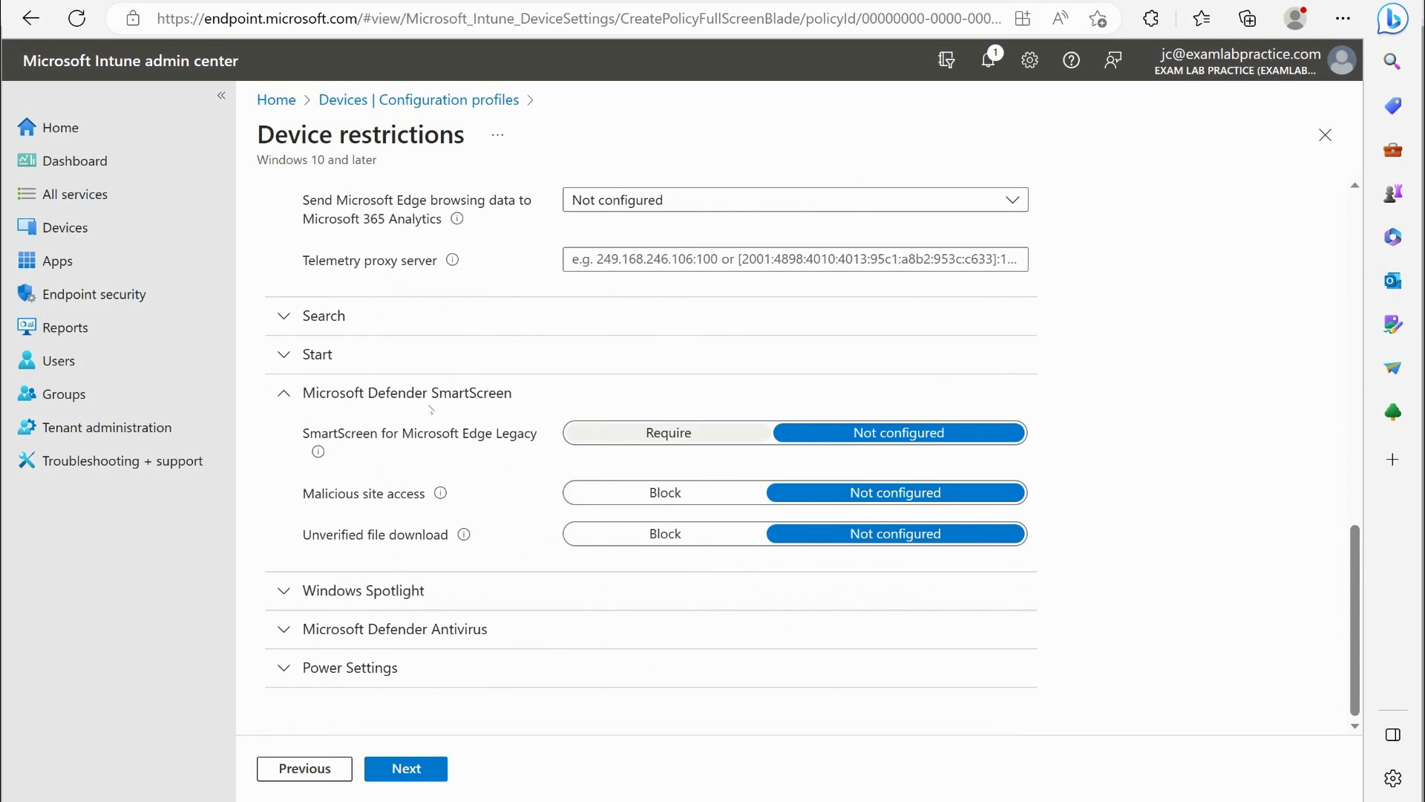
click(306, 399)
click(311, 590)
scroll(389, 434, down, 3)
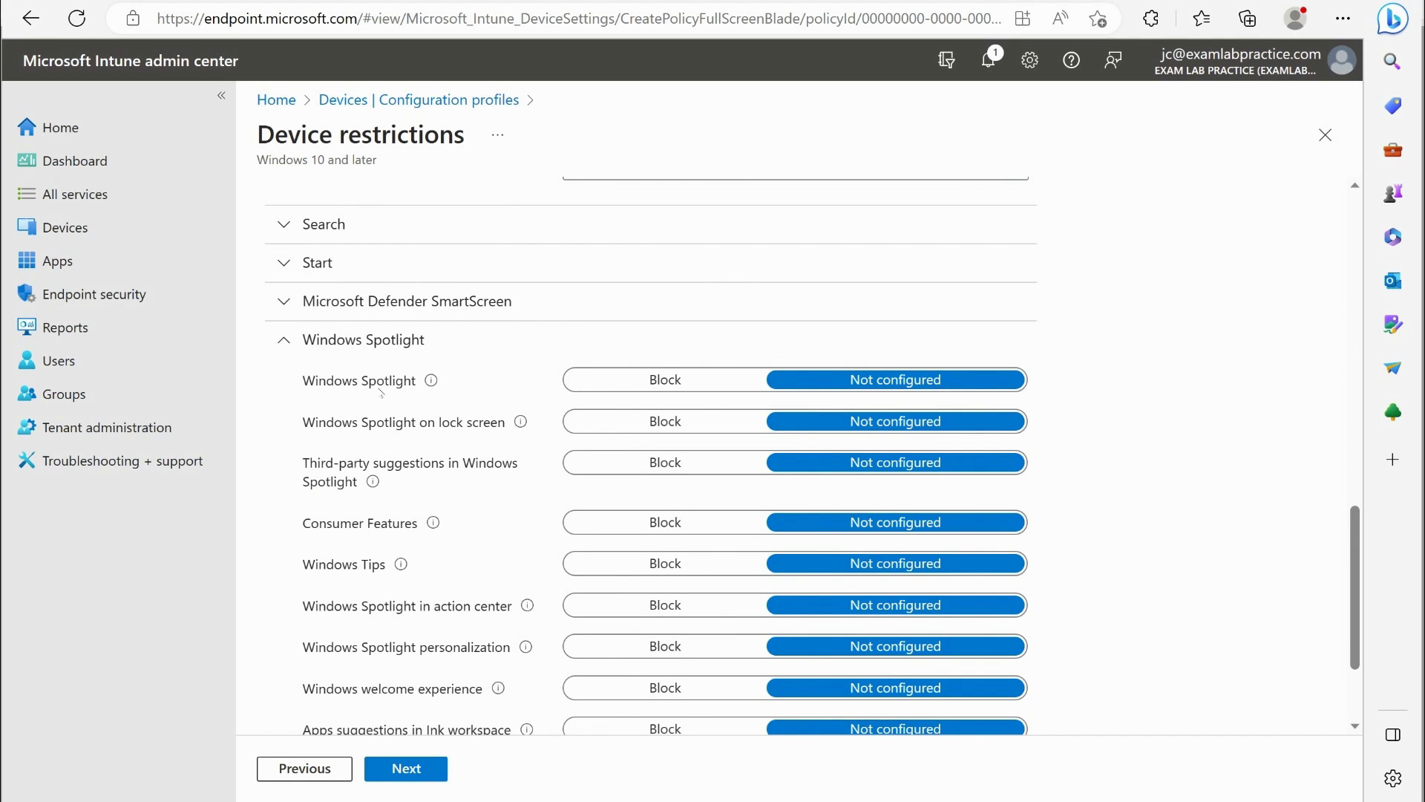
Step: Set Windows Spotlight to Block and collapse its section
click(636, 379)
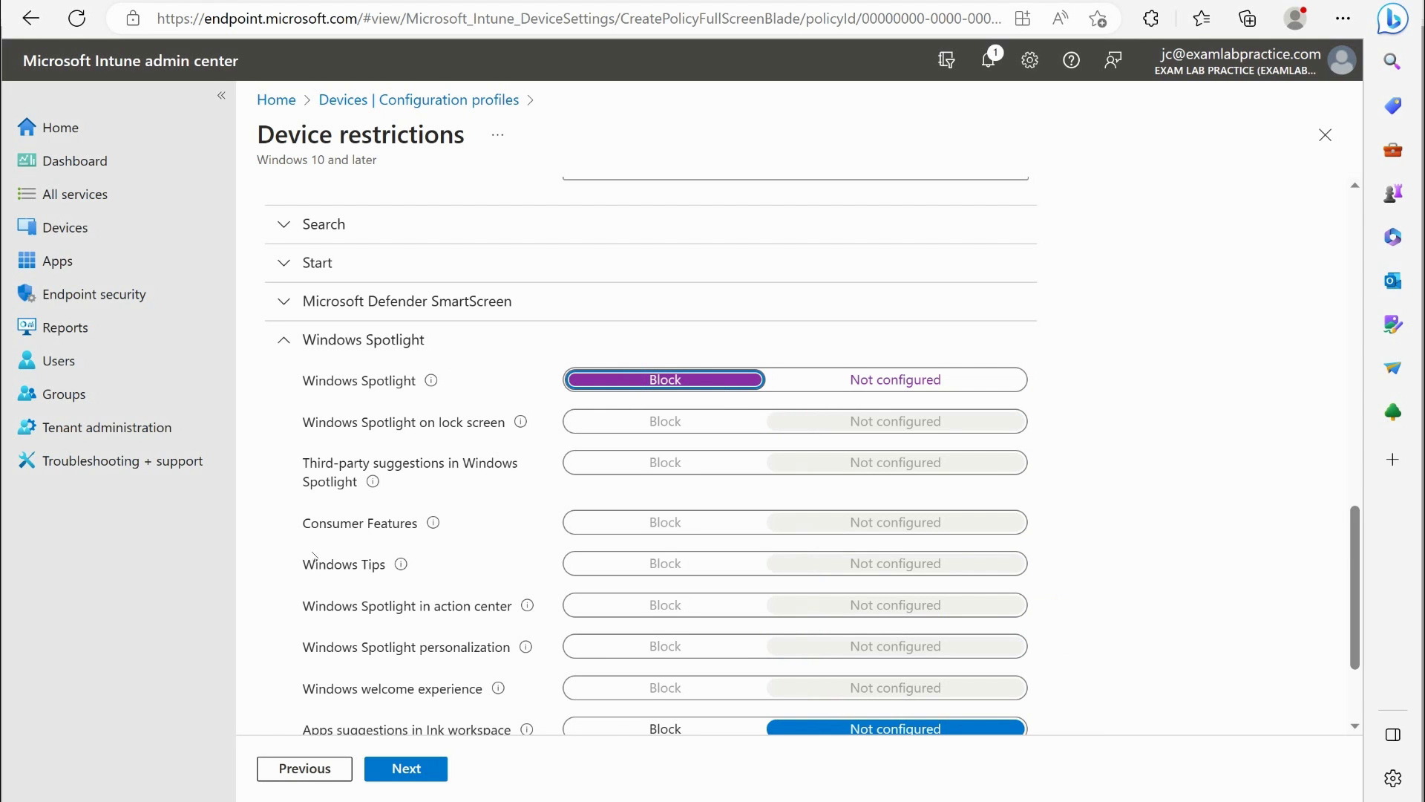
scroll(455, 499, down, 2)
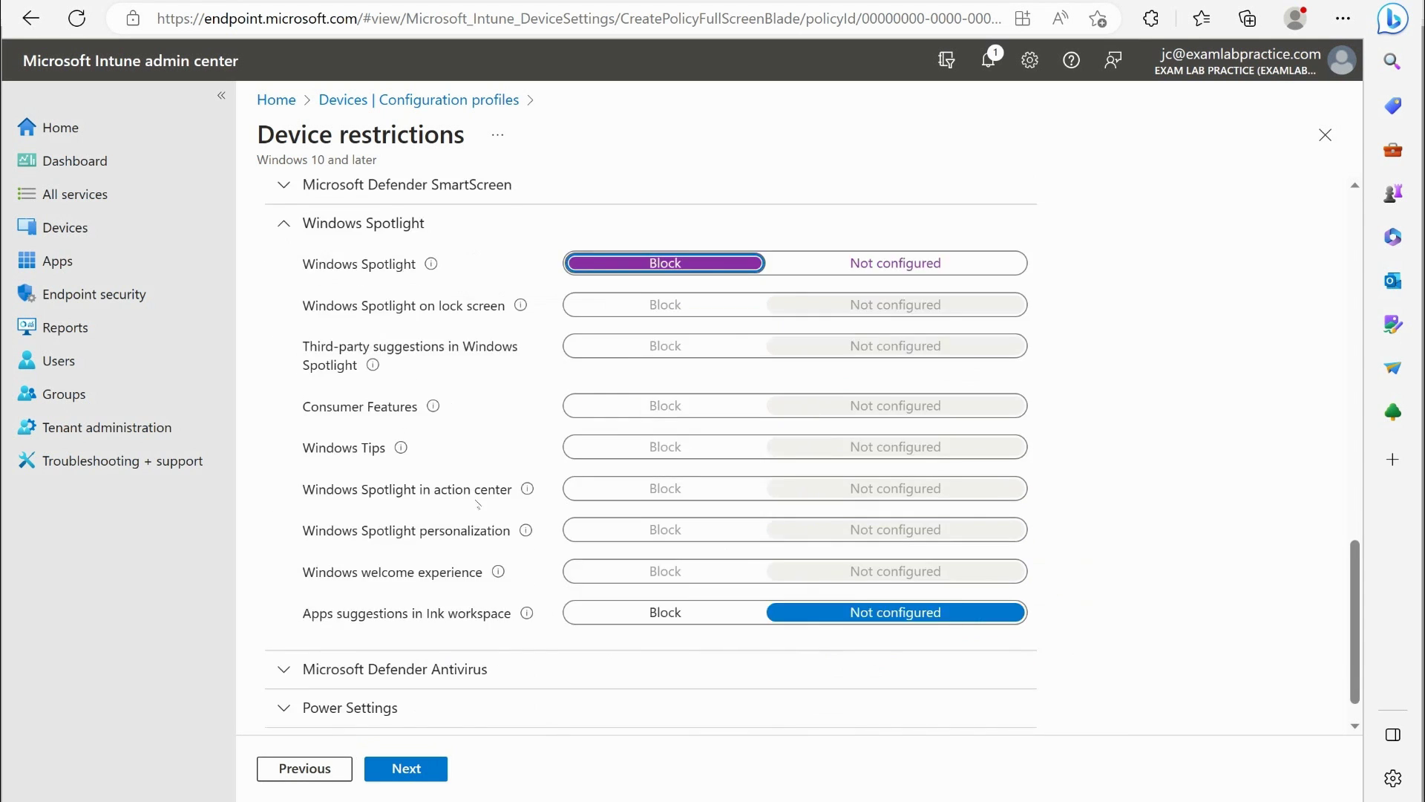
scroll(287, 341, up, 3)
click(286, 343)
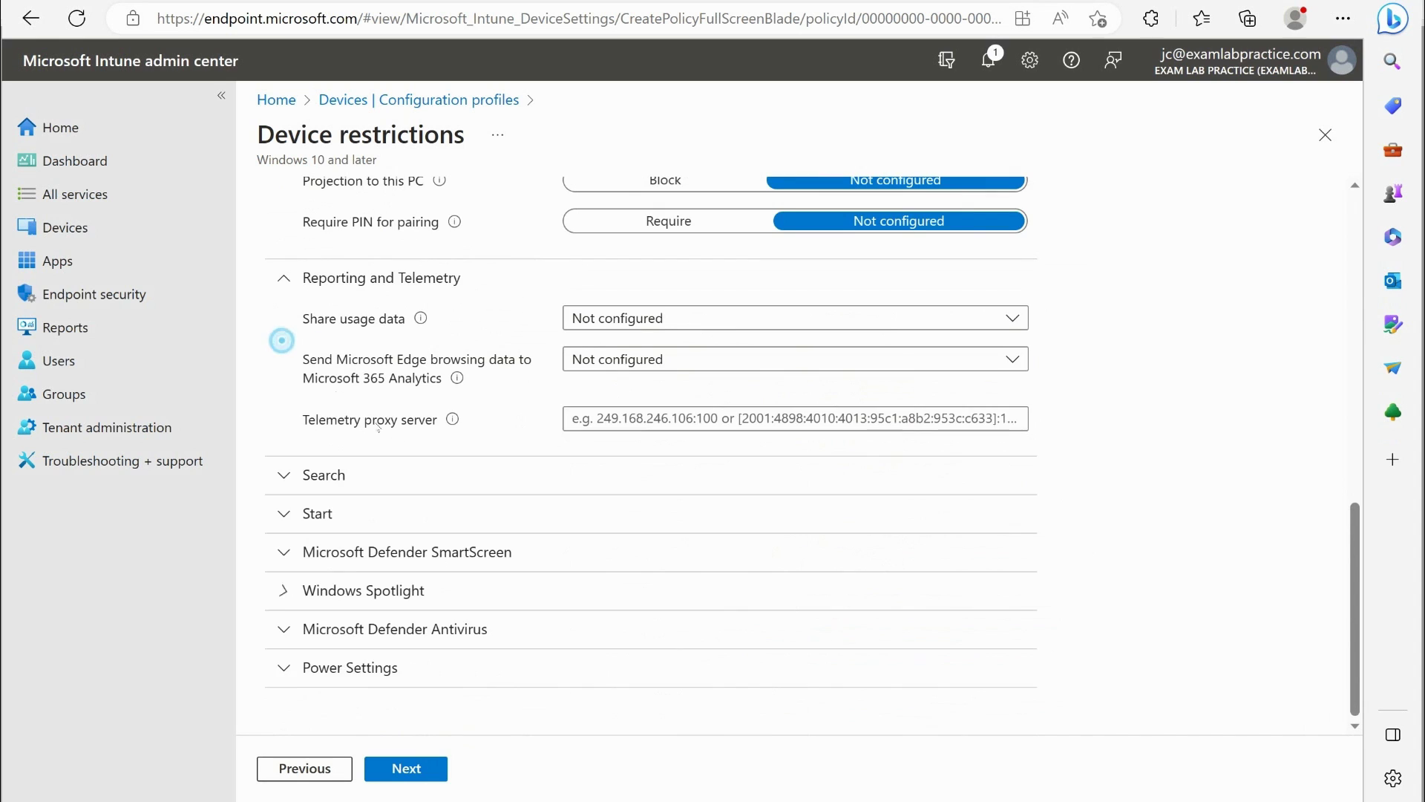
Step: Review the Microsoft Defender Antivirus, Power Settings and Projection categories, then return to the top
click(401, 627)
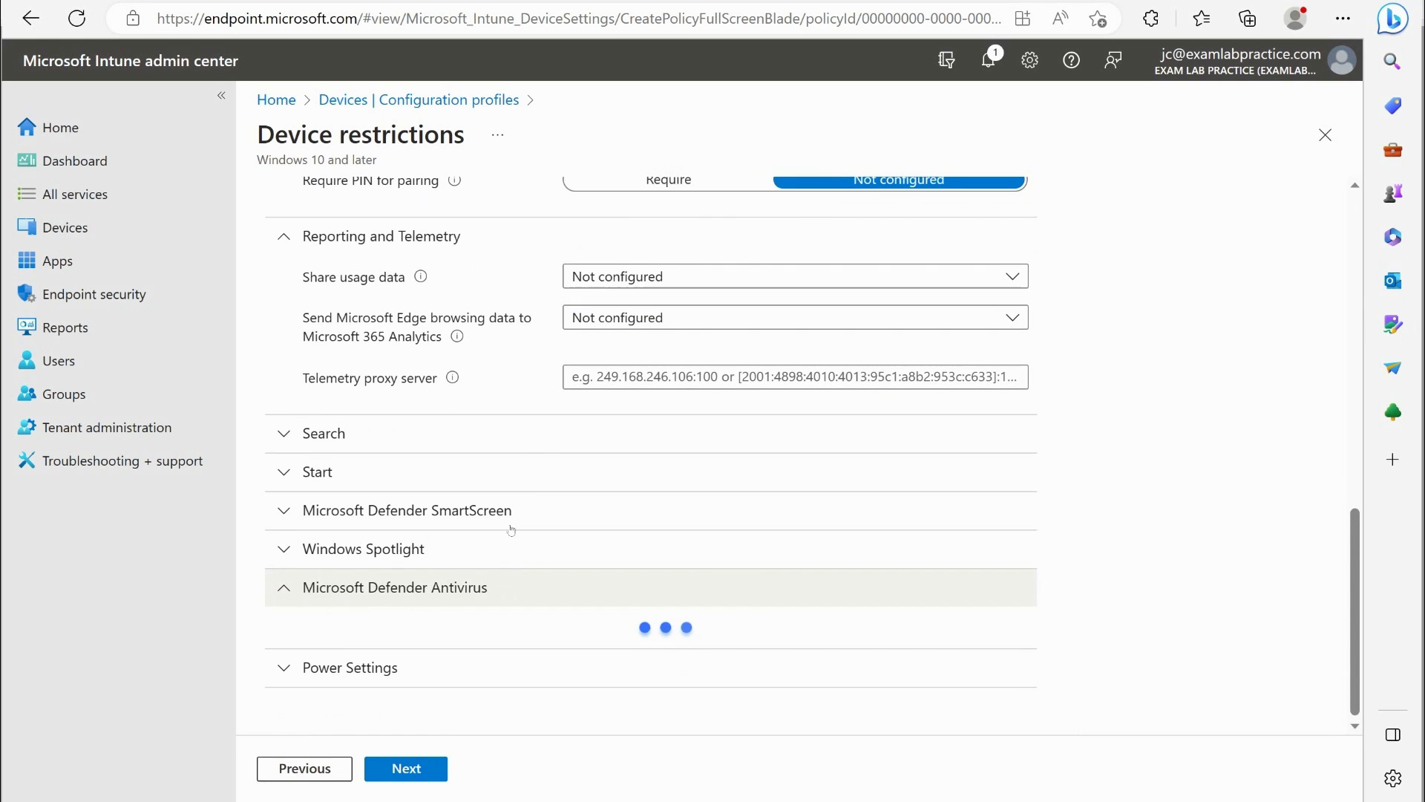
scroll(655, 358, down, 3)
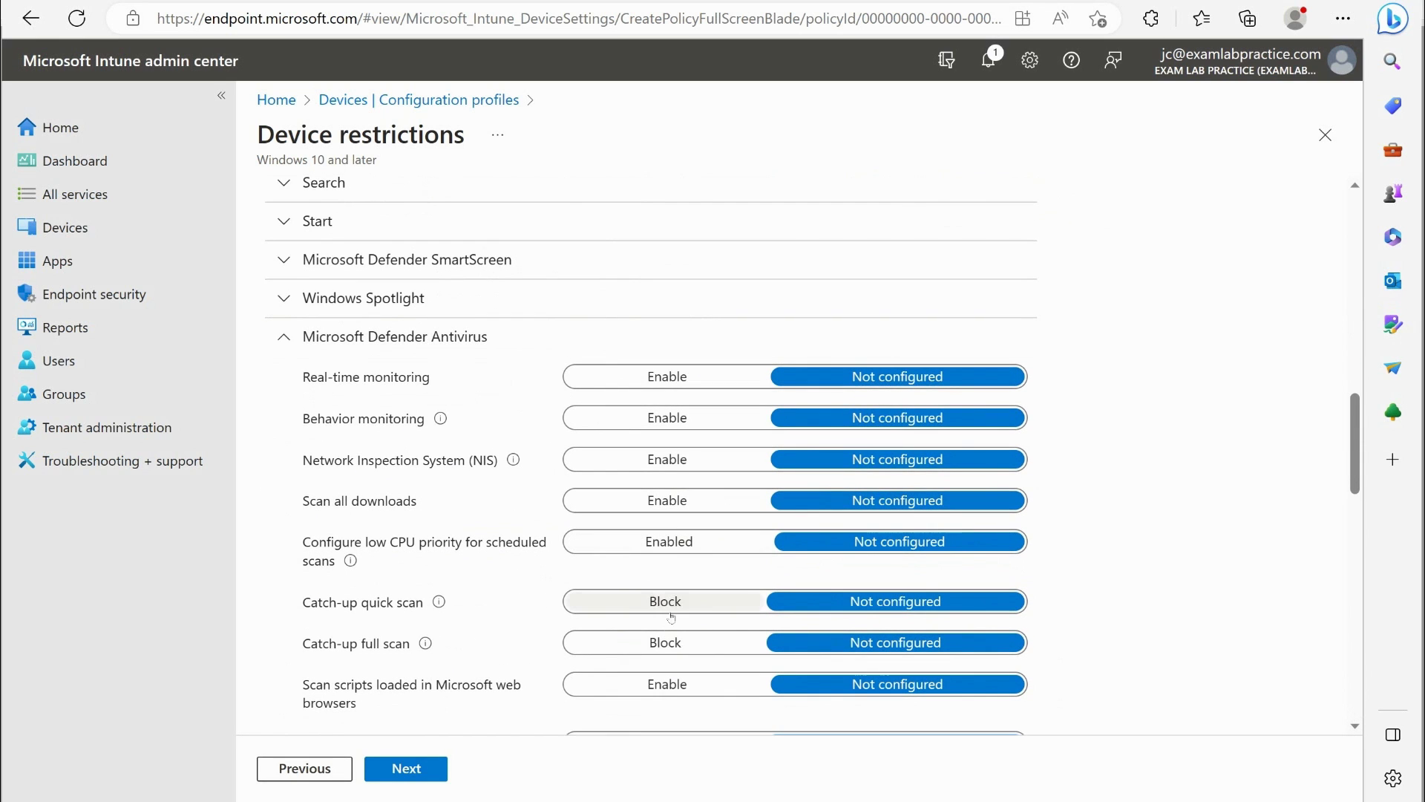
click(283, 338)
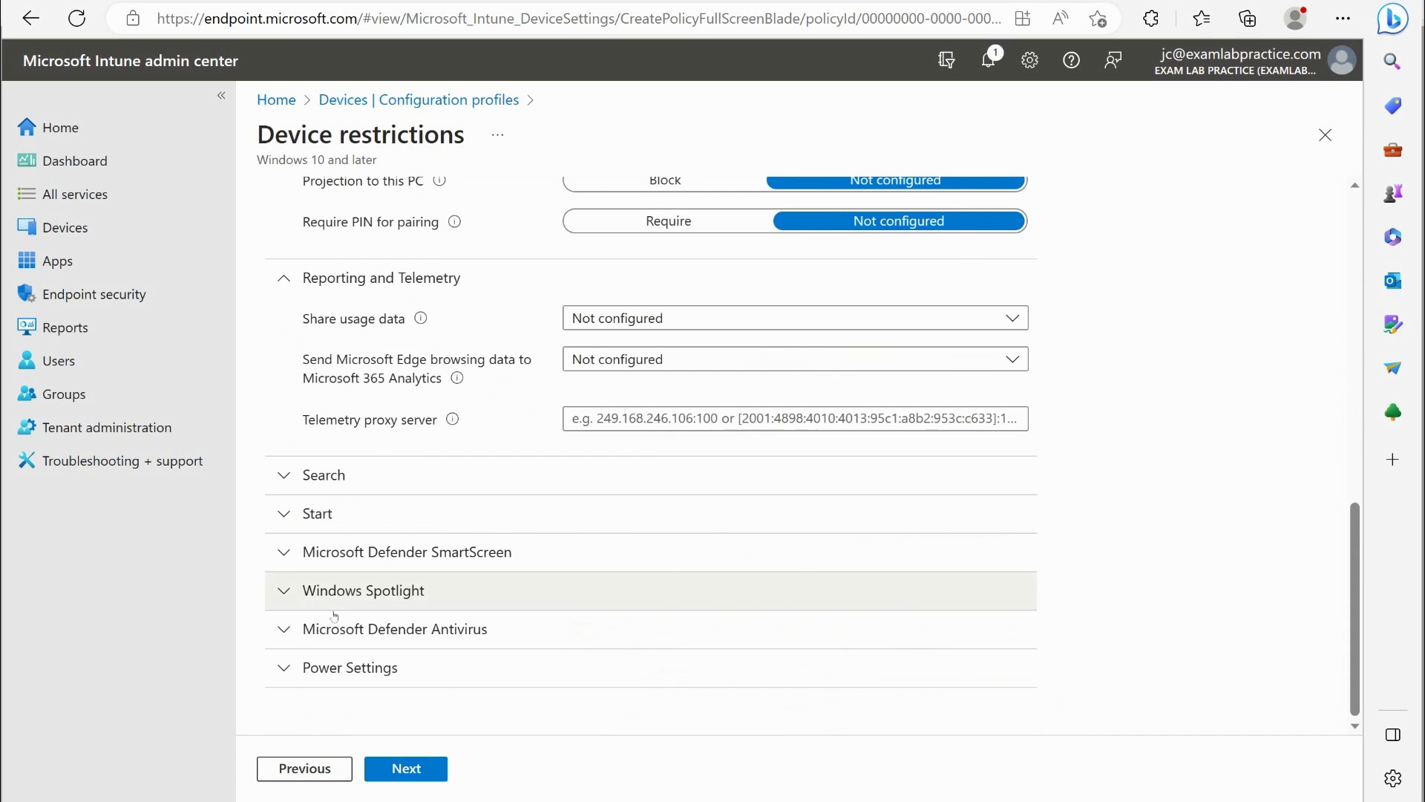
click(287, 666)
scroll(553, 458, down, 5)
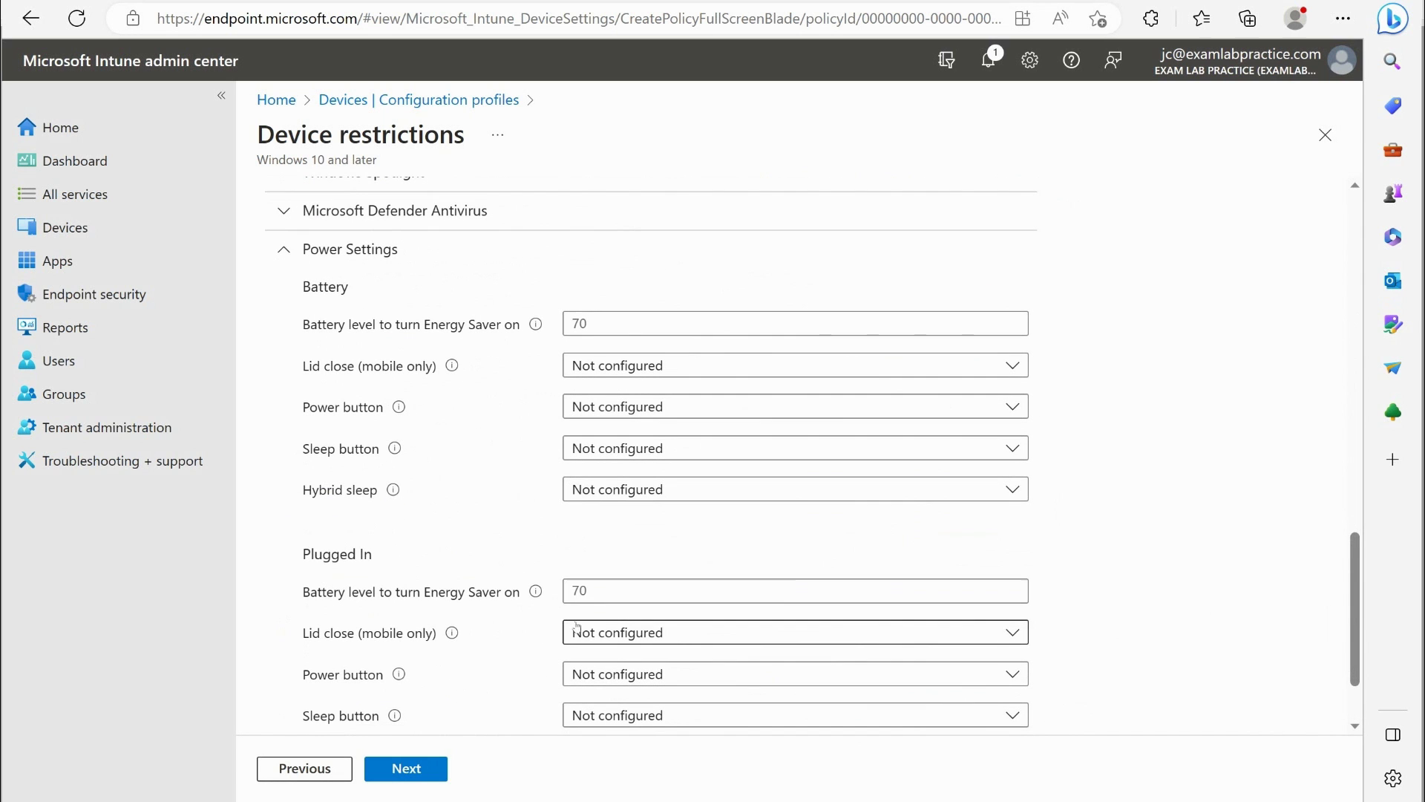
scroll(579, 666, down, 2)
scroll(579, 666, up, 5)
click(524, 562)
scroll(523, 590, up, 5)
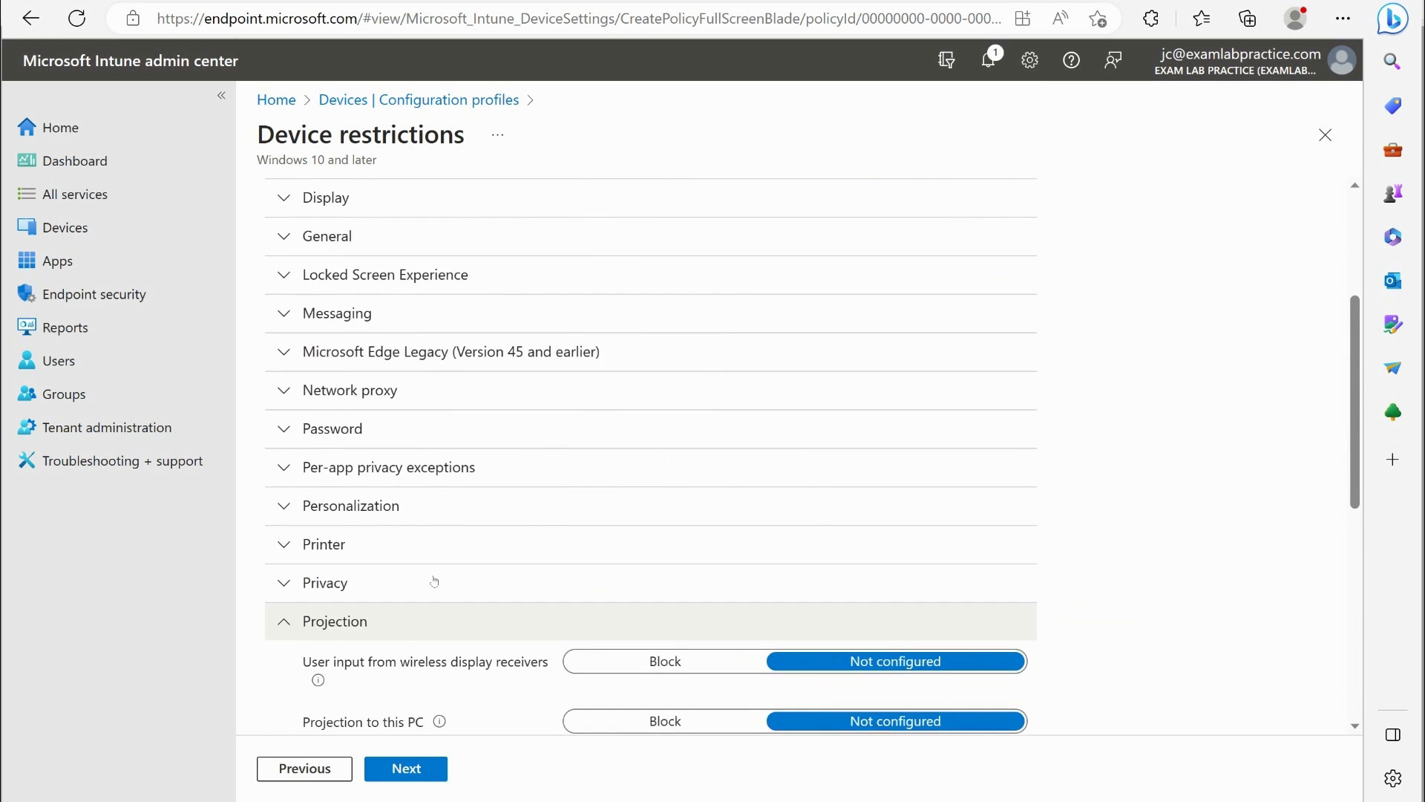
scroll(528, 564, down, 1)
click(527, 582)
scroll(528, 543, up, 5)
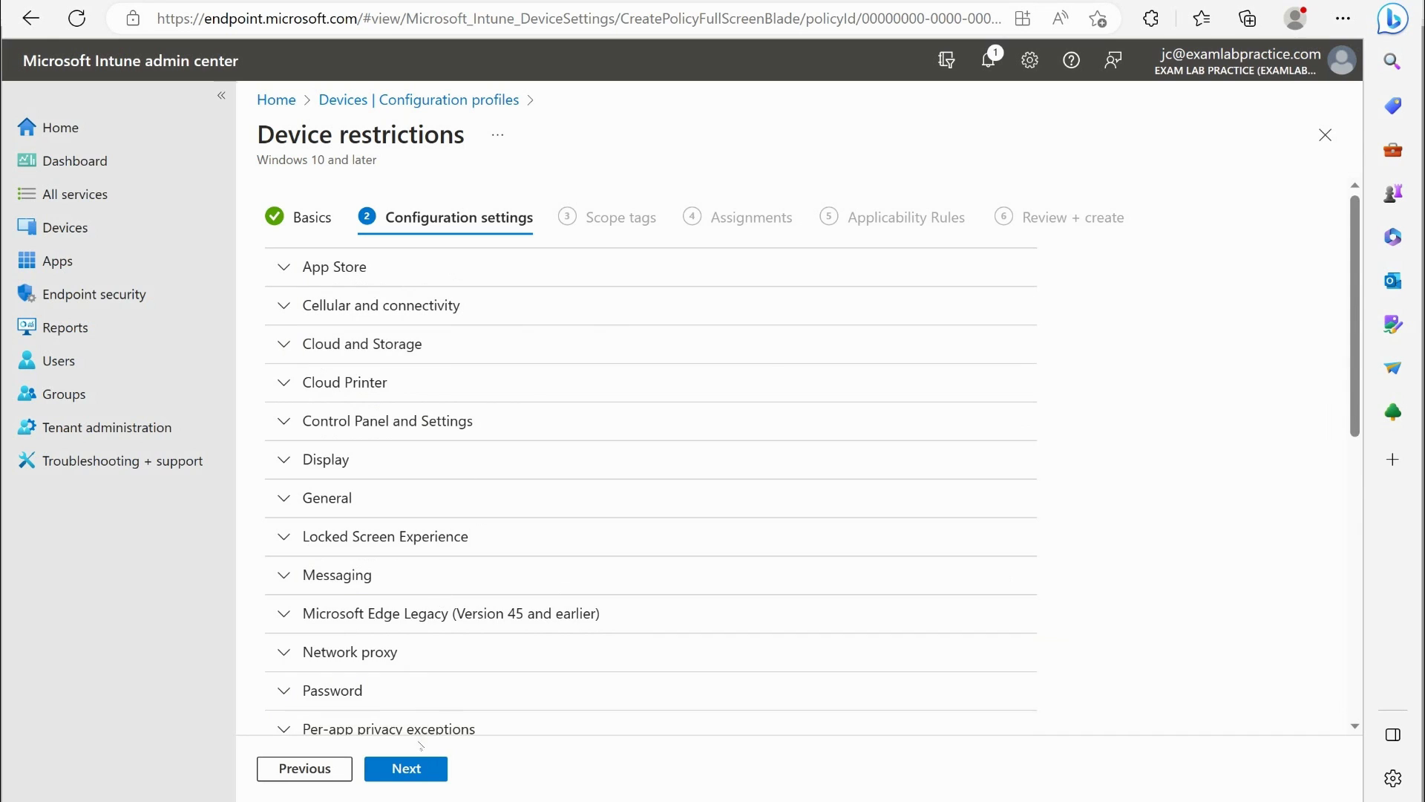
Step: Skip scope tags and include the New York Users and Devices group in assignments
click(405, 768)
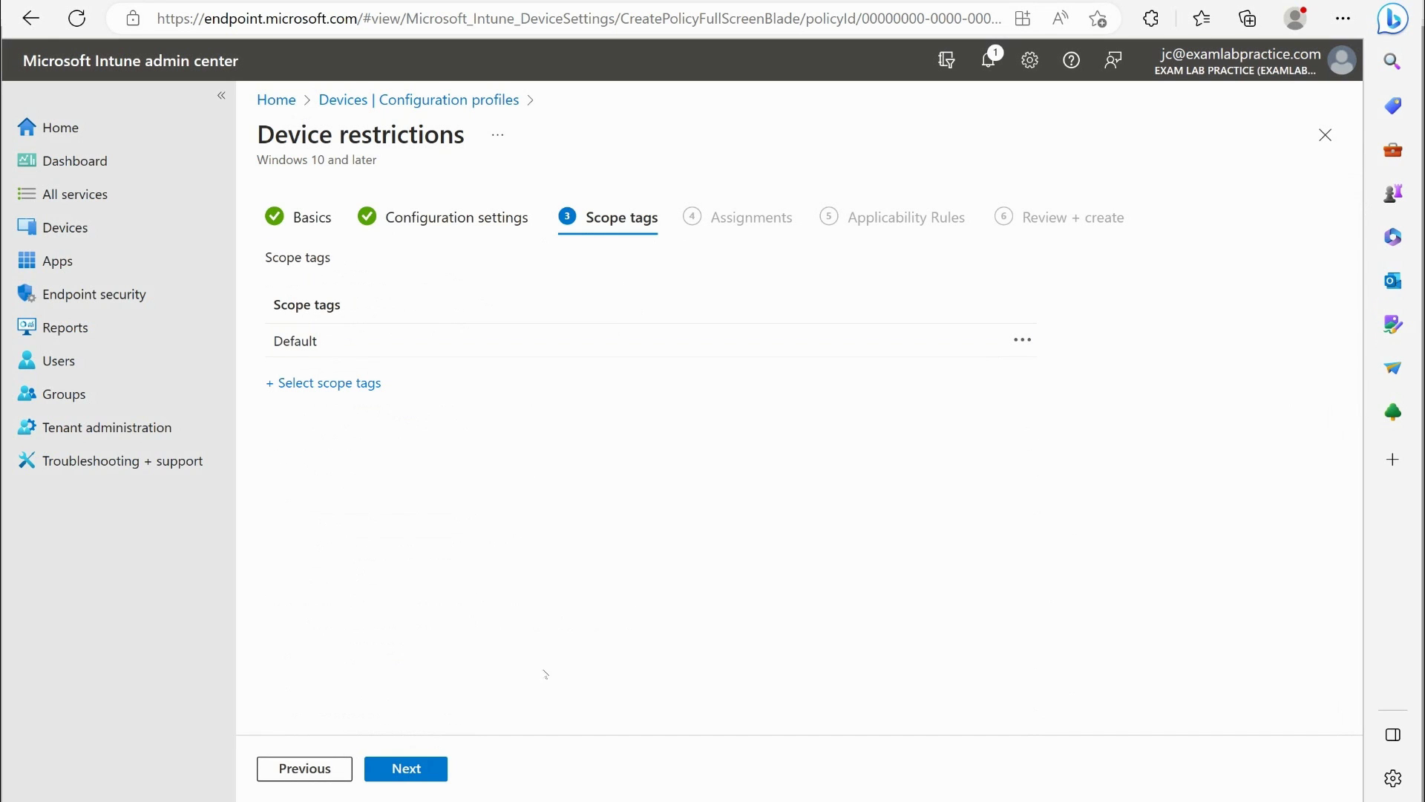
click(432, 774)
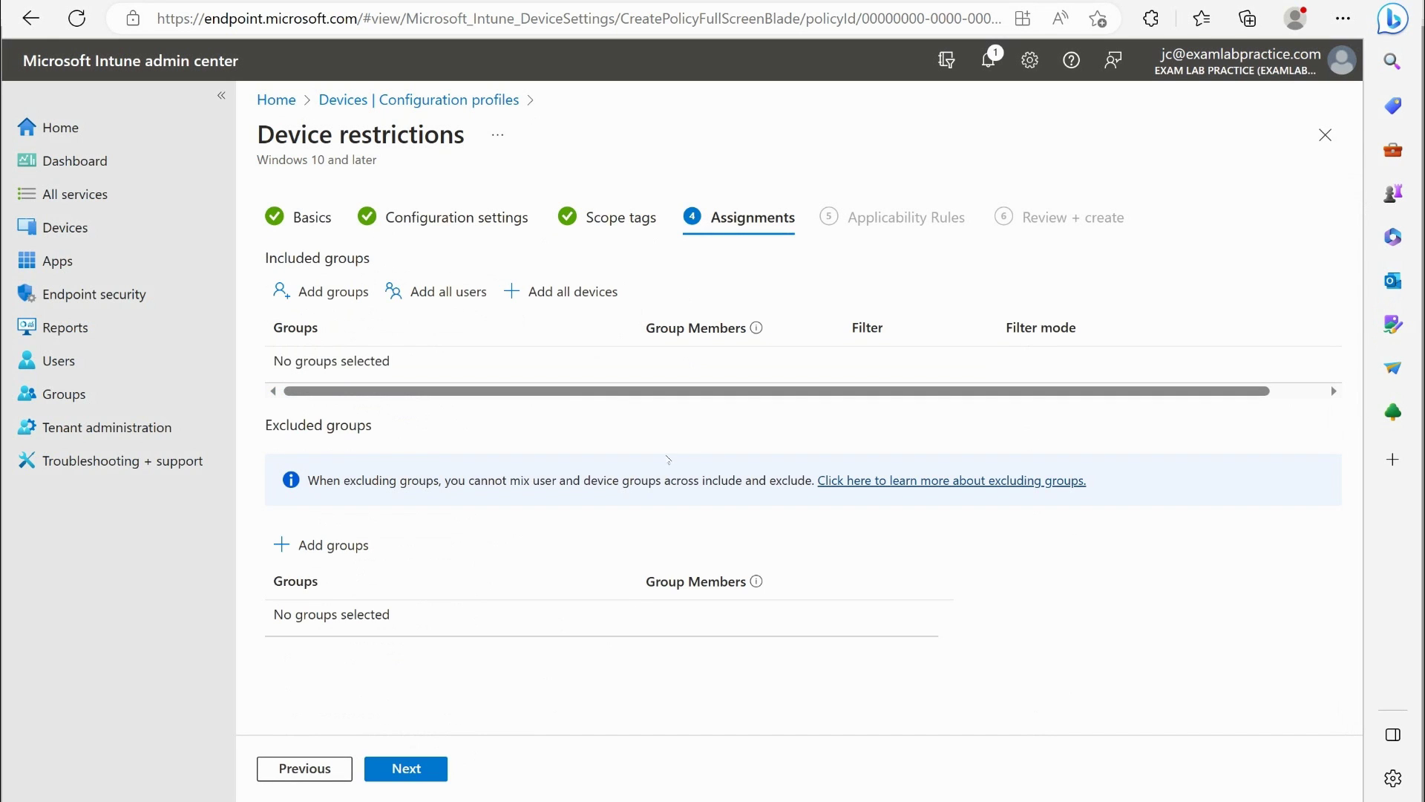
click(305, 291)
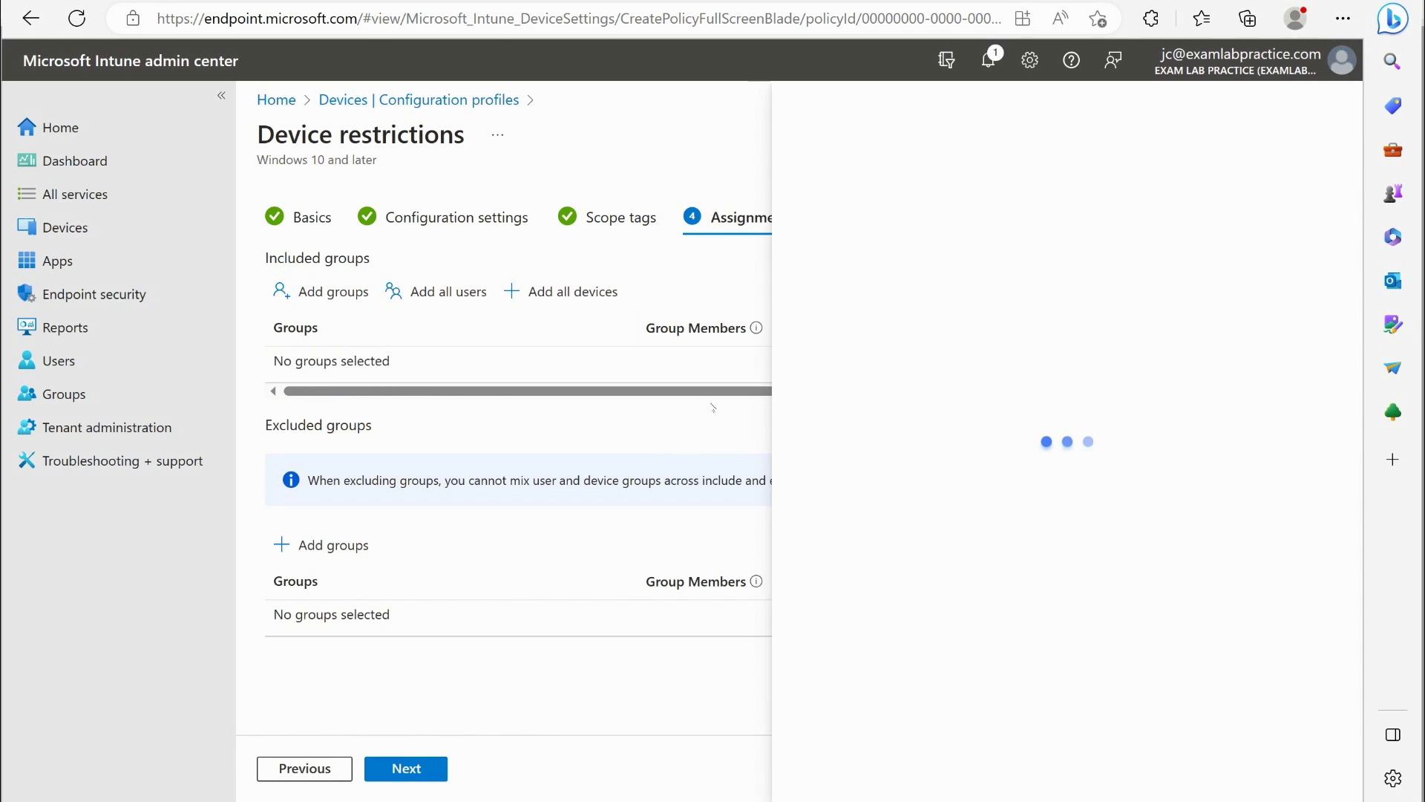
click(885, 183)
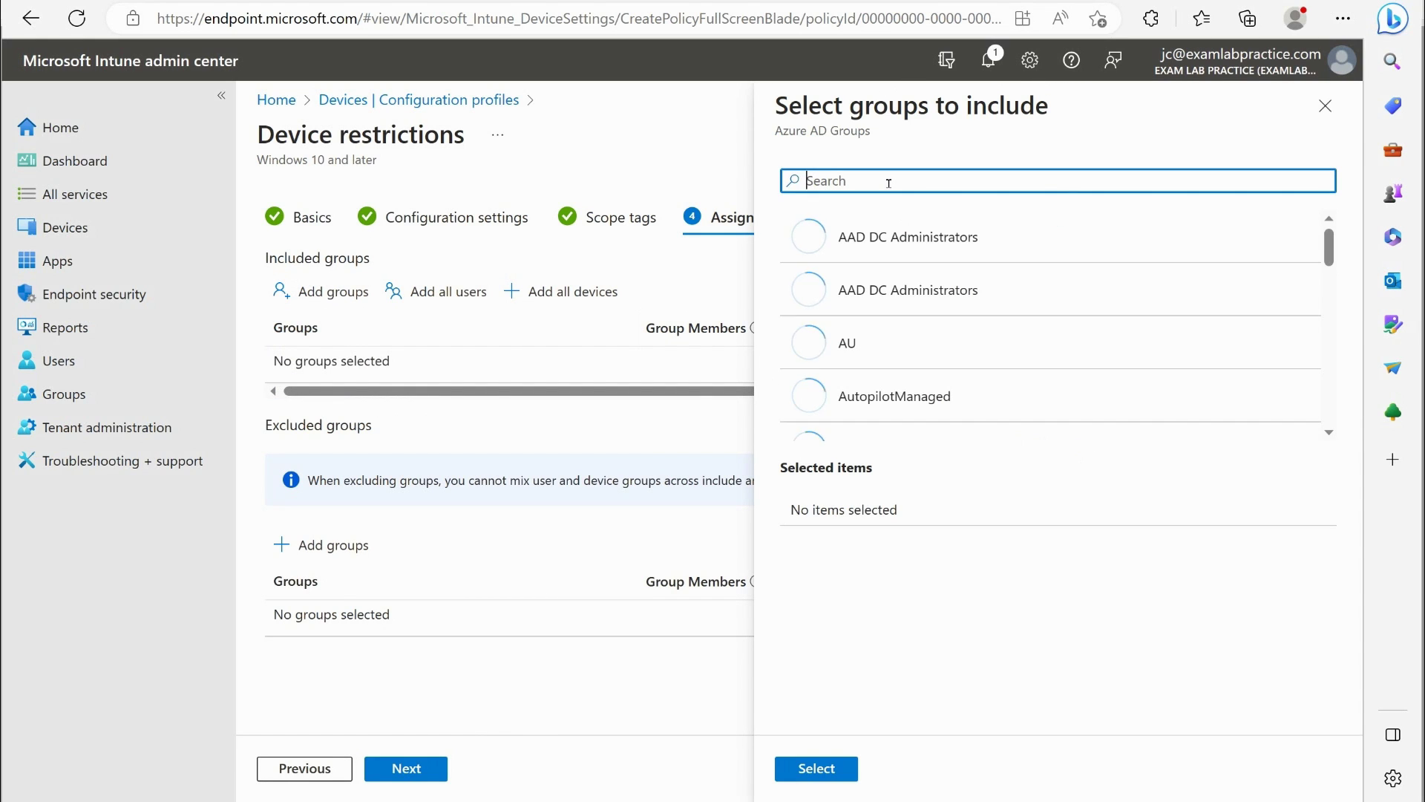
text(ne)
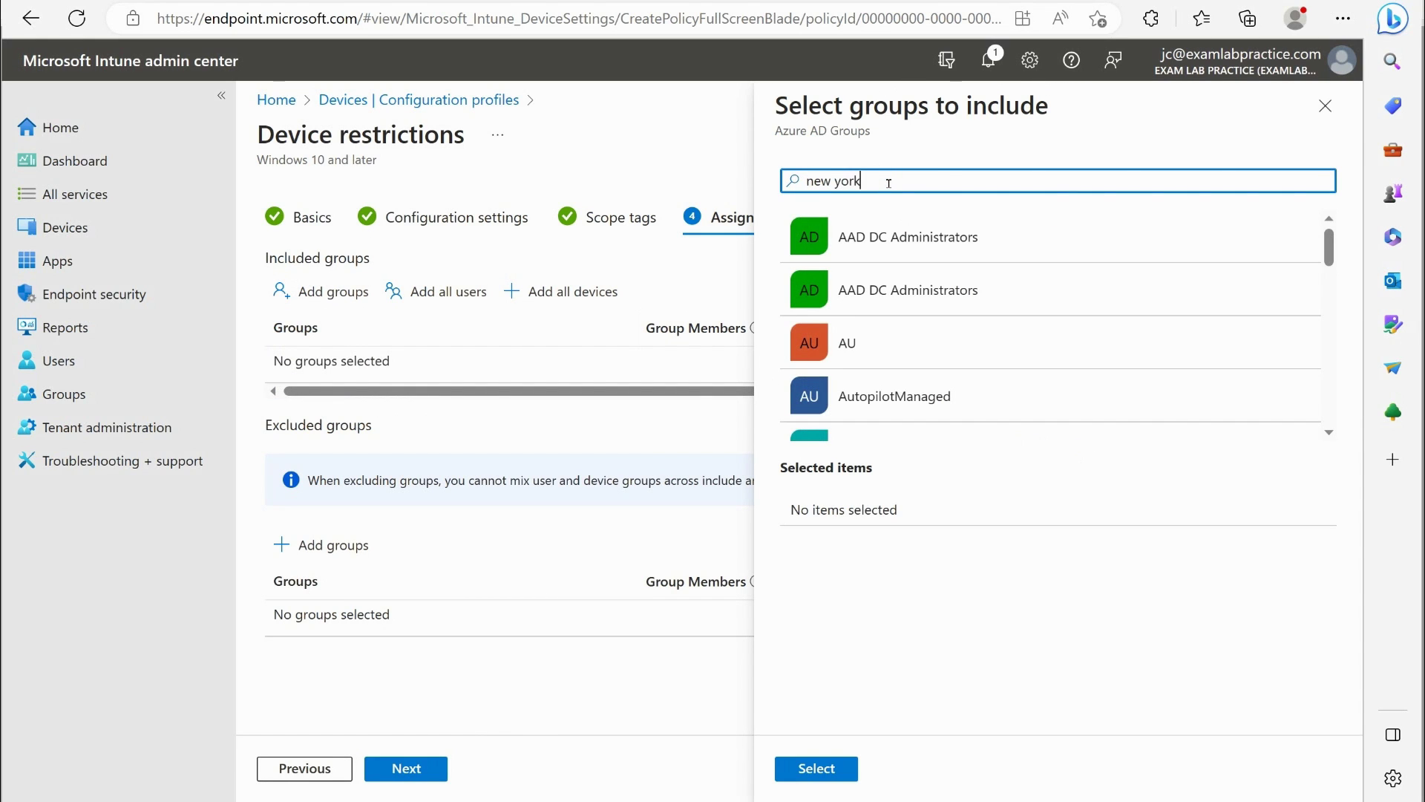
text(w york)
click(910, 291)
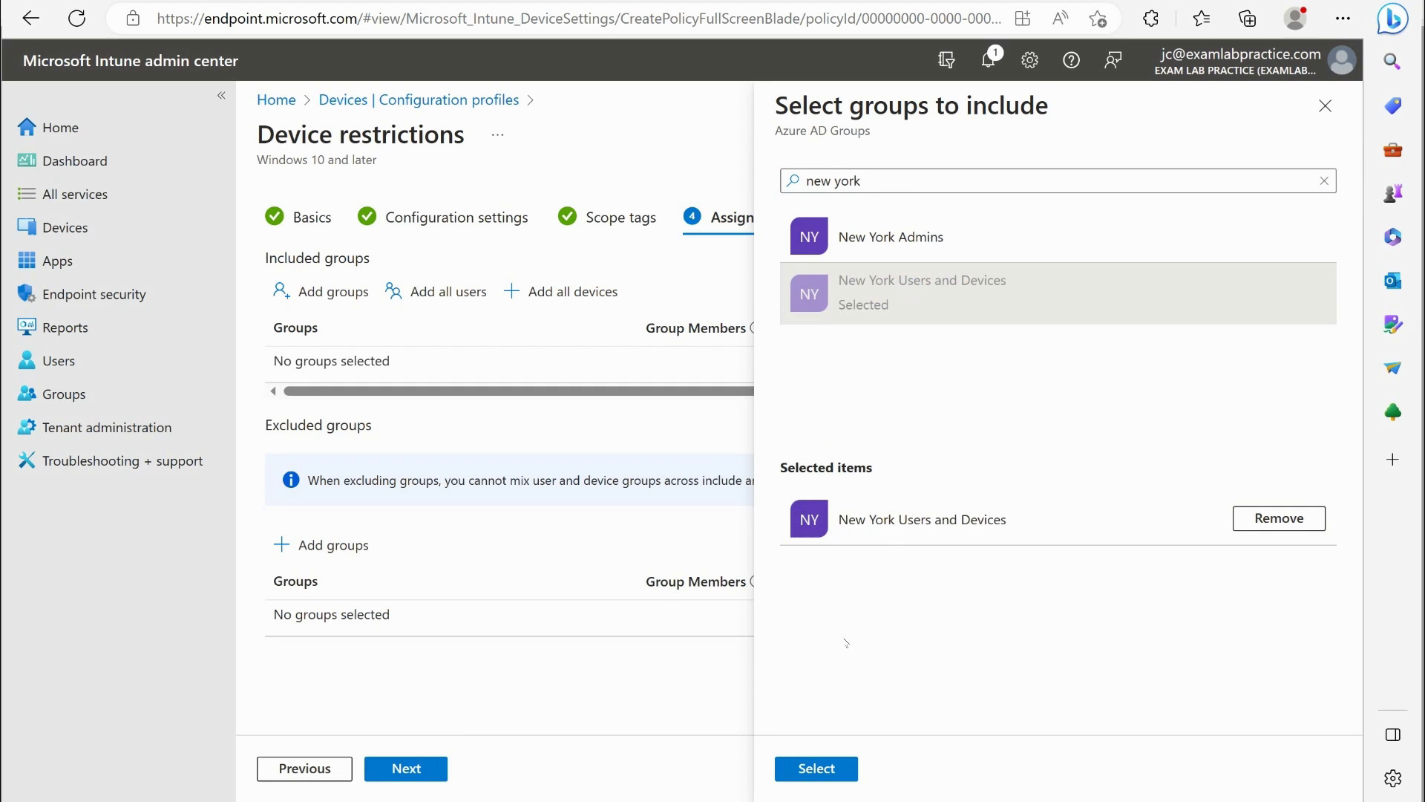
click(816, 768)
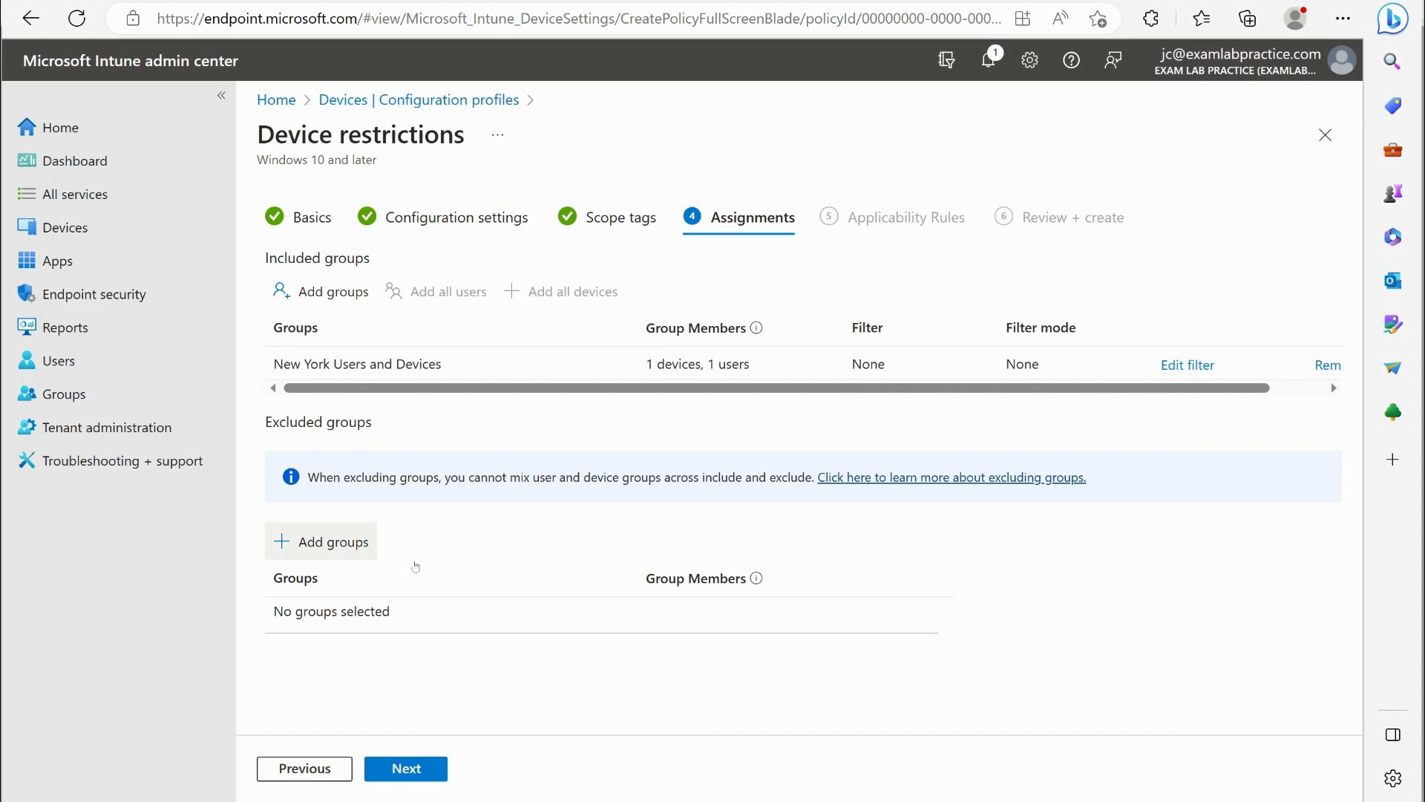
click(417, 766)
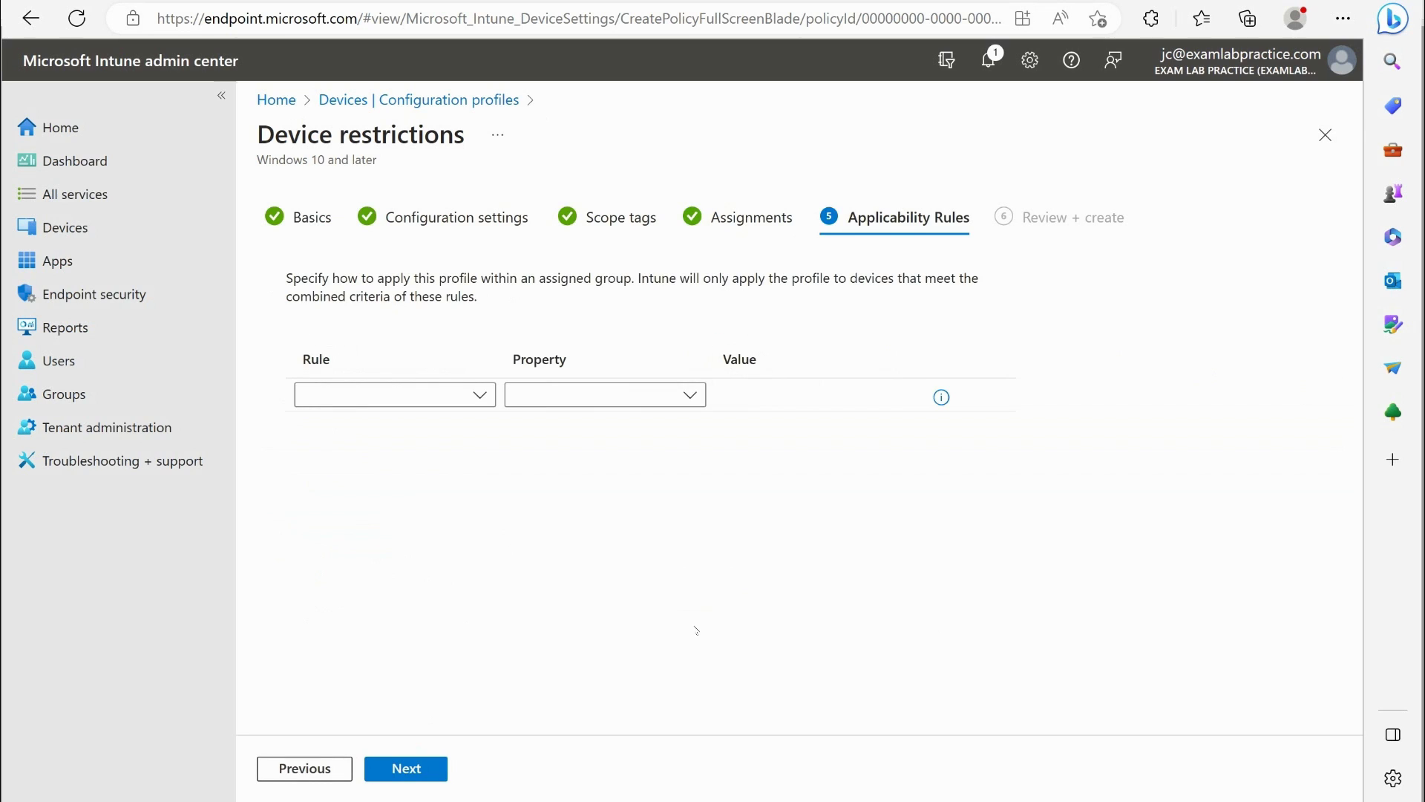
click(367, 394)
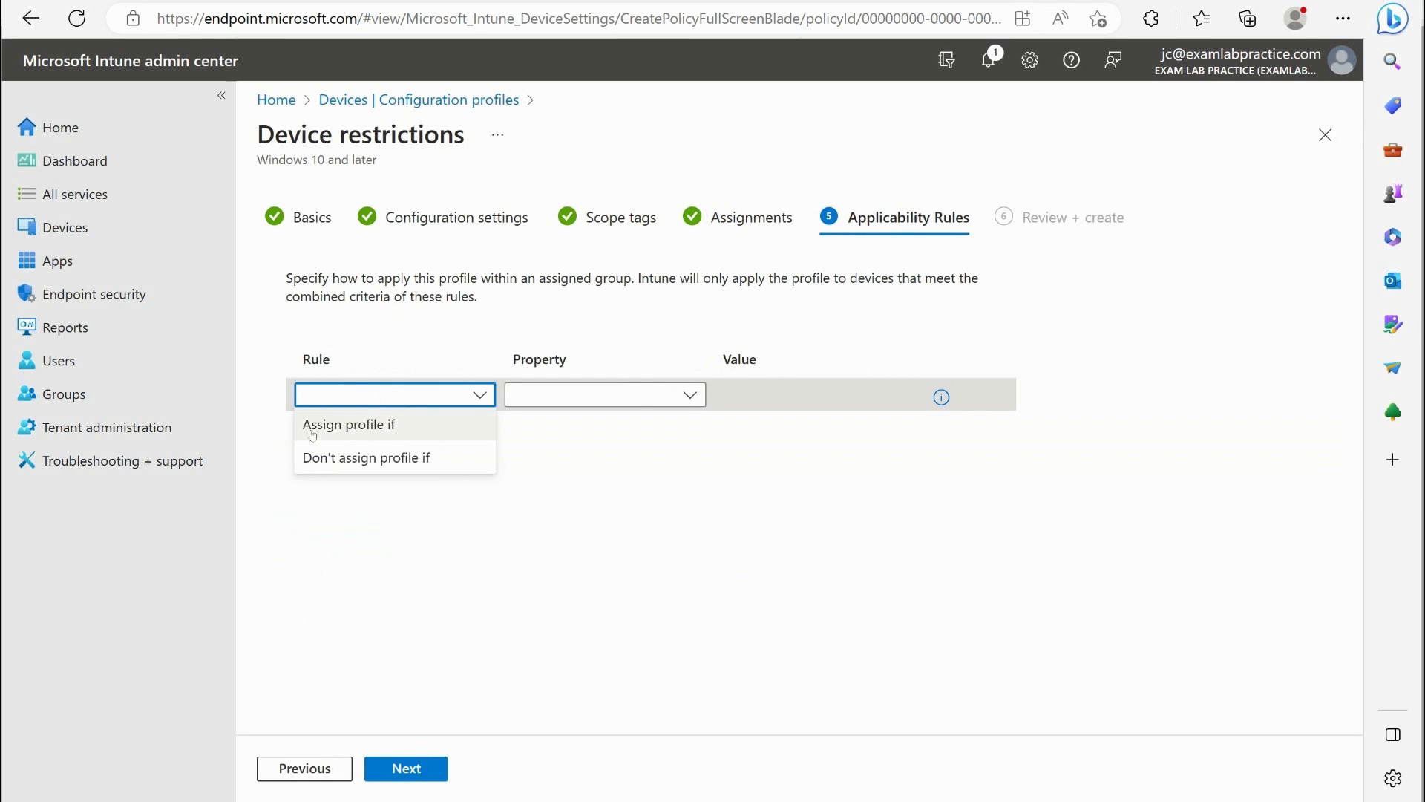
click(401, 429)
click(594, 393)
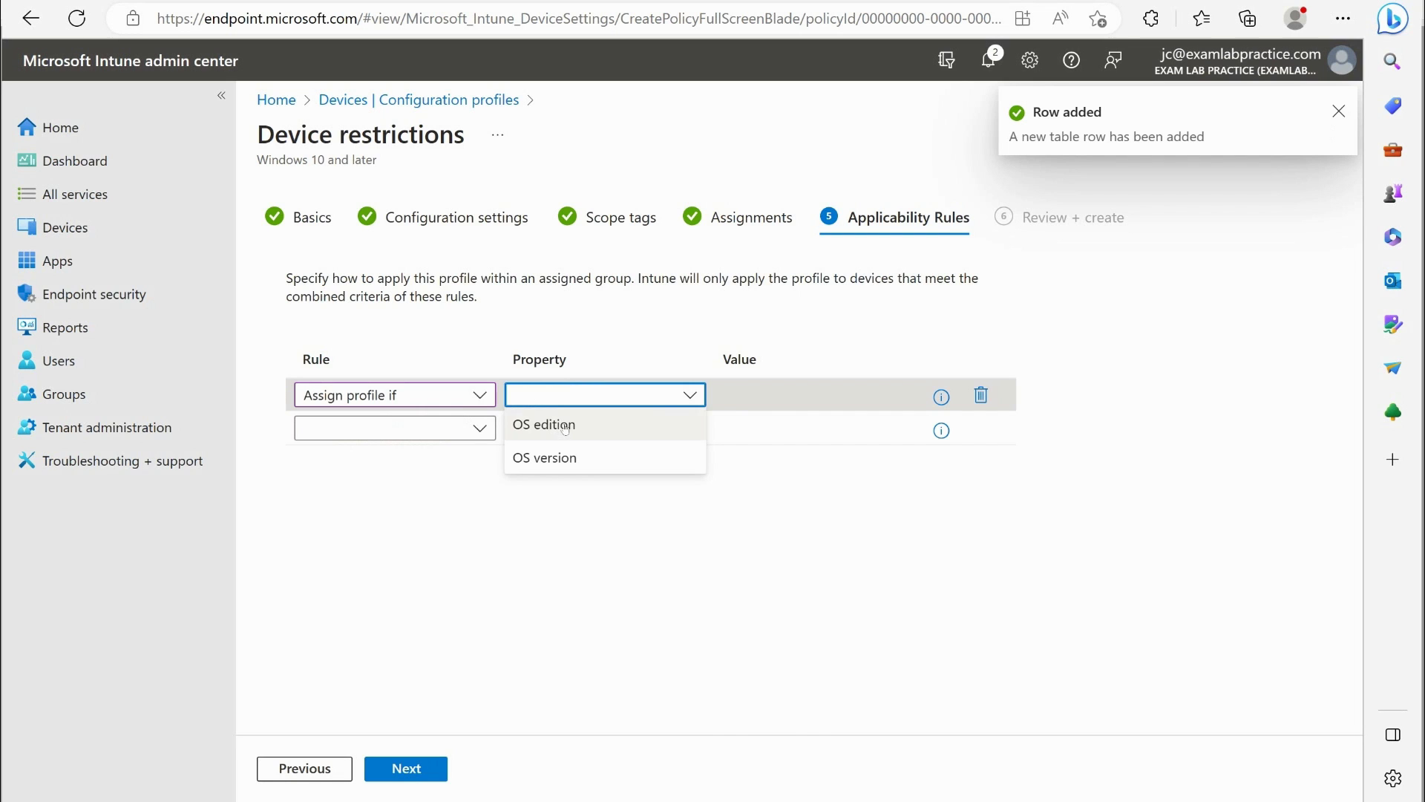
click(565, 426)
click(751, 394)
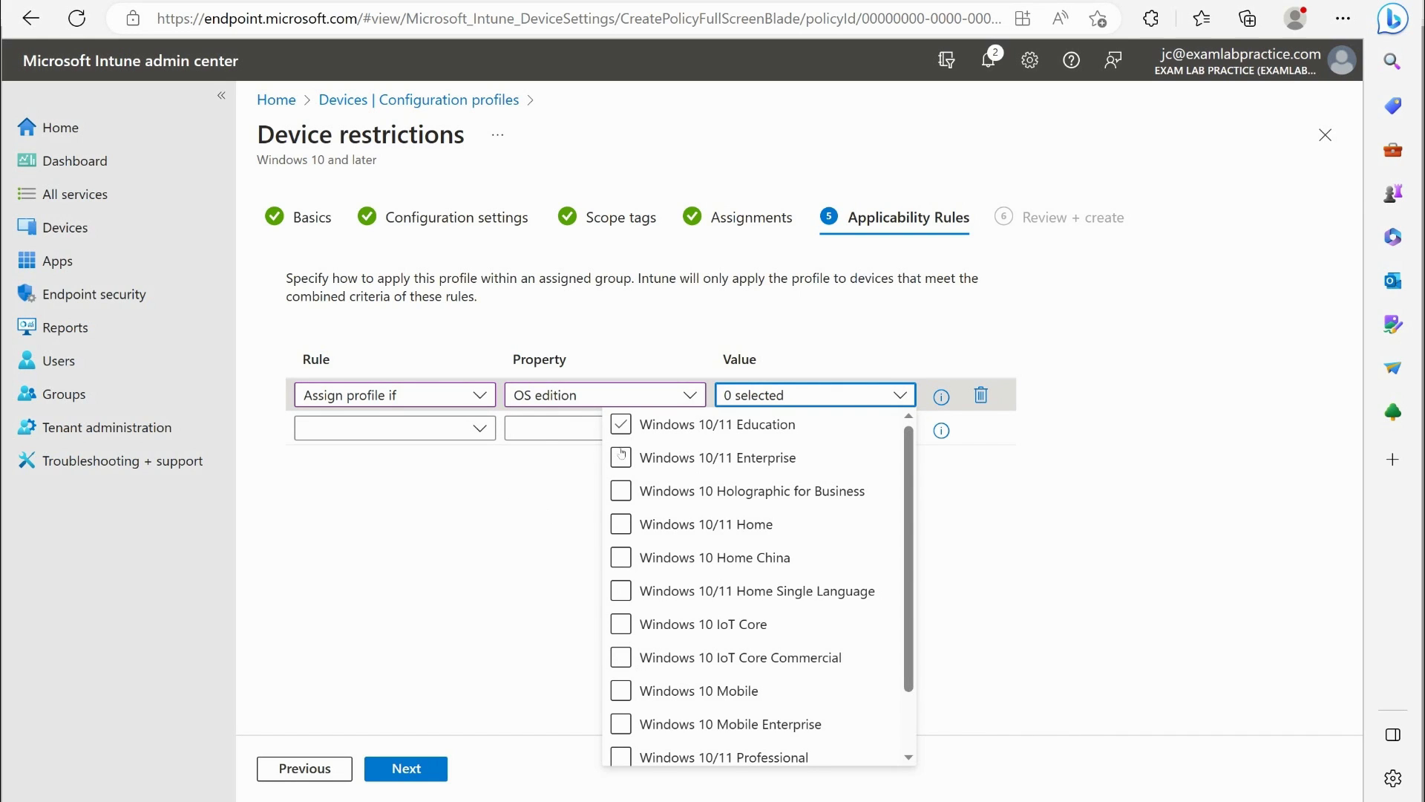
click(621, 458)
click(493, 594)
click(393, 429)
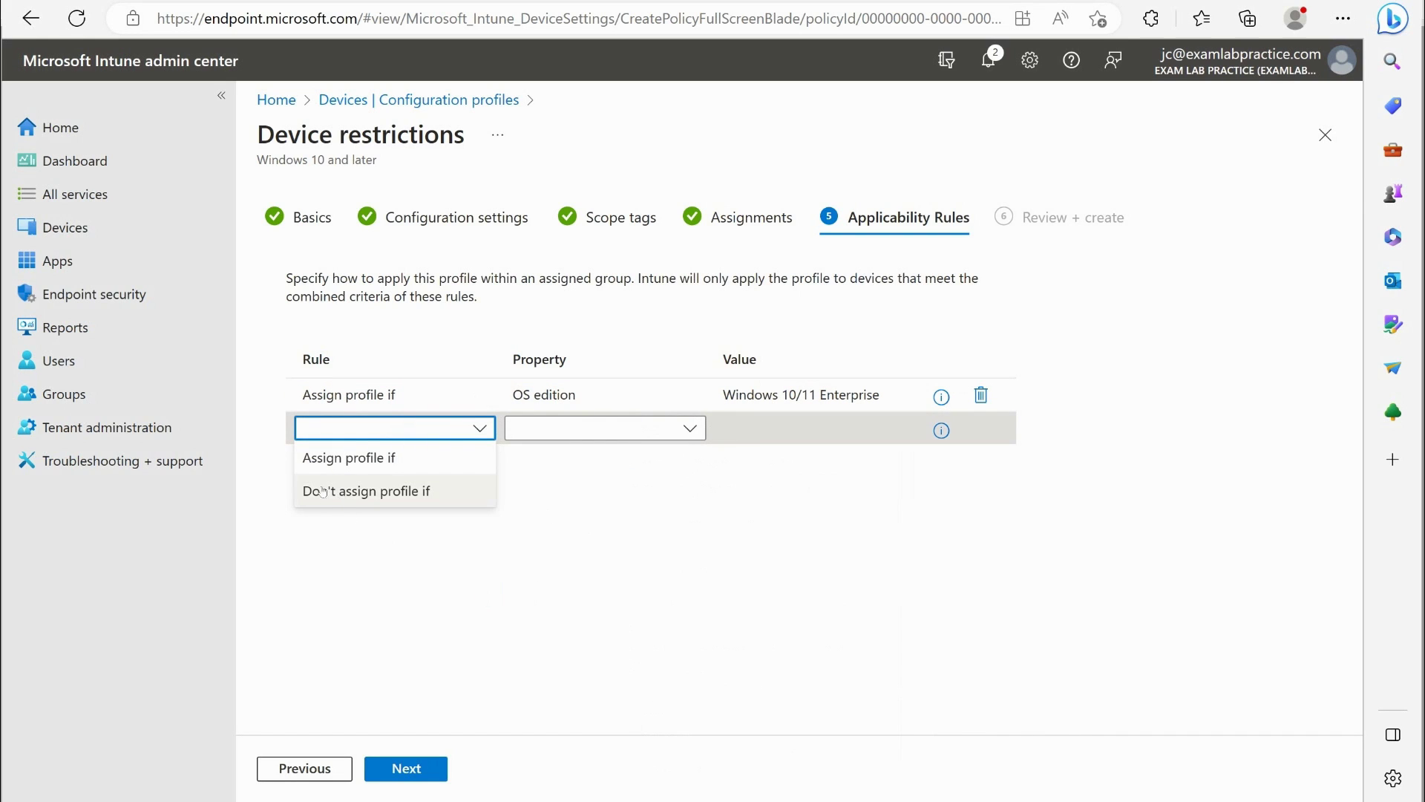
click(356, 460)
click(547, 428)
click(546, 489)
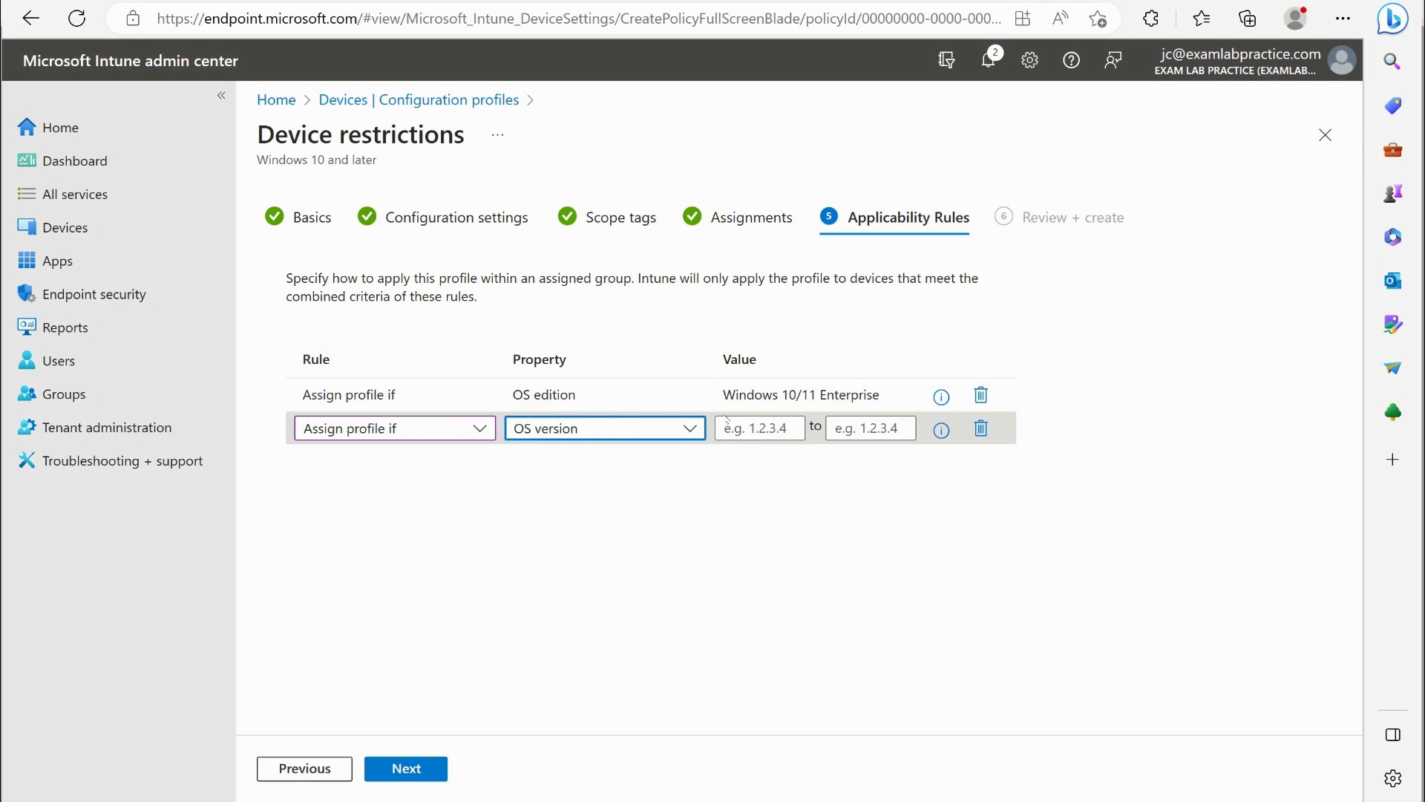
click(981, 395)
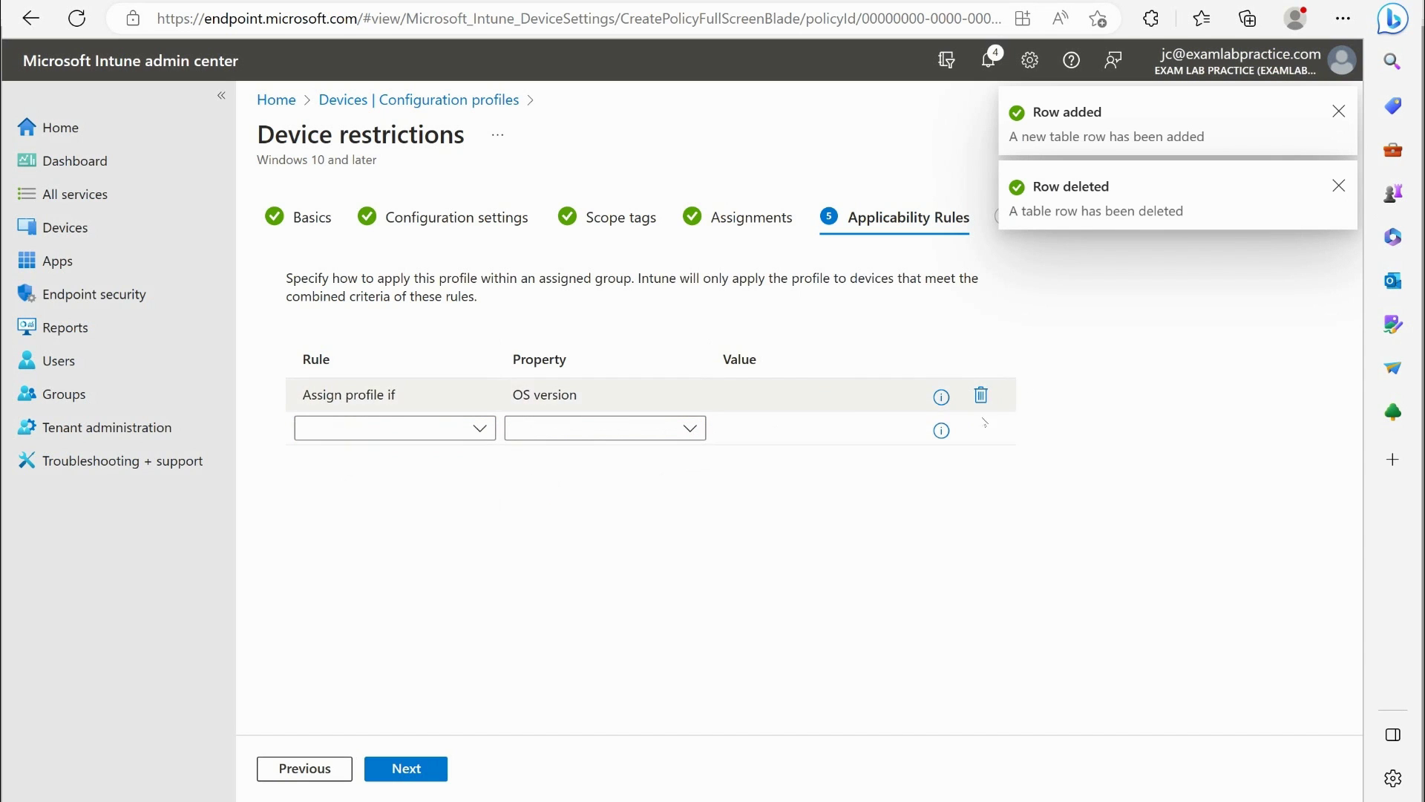
click(980, 395)
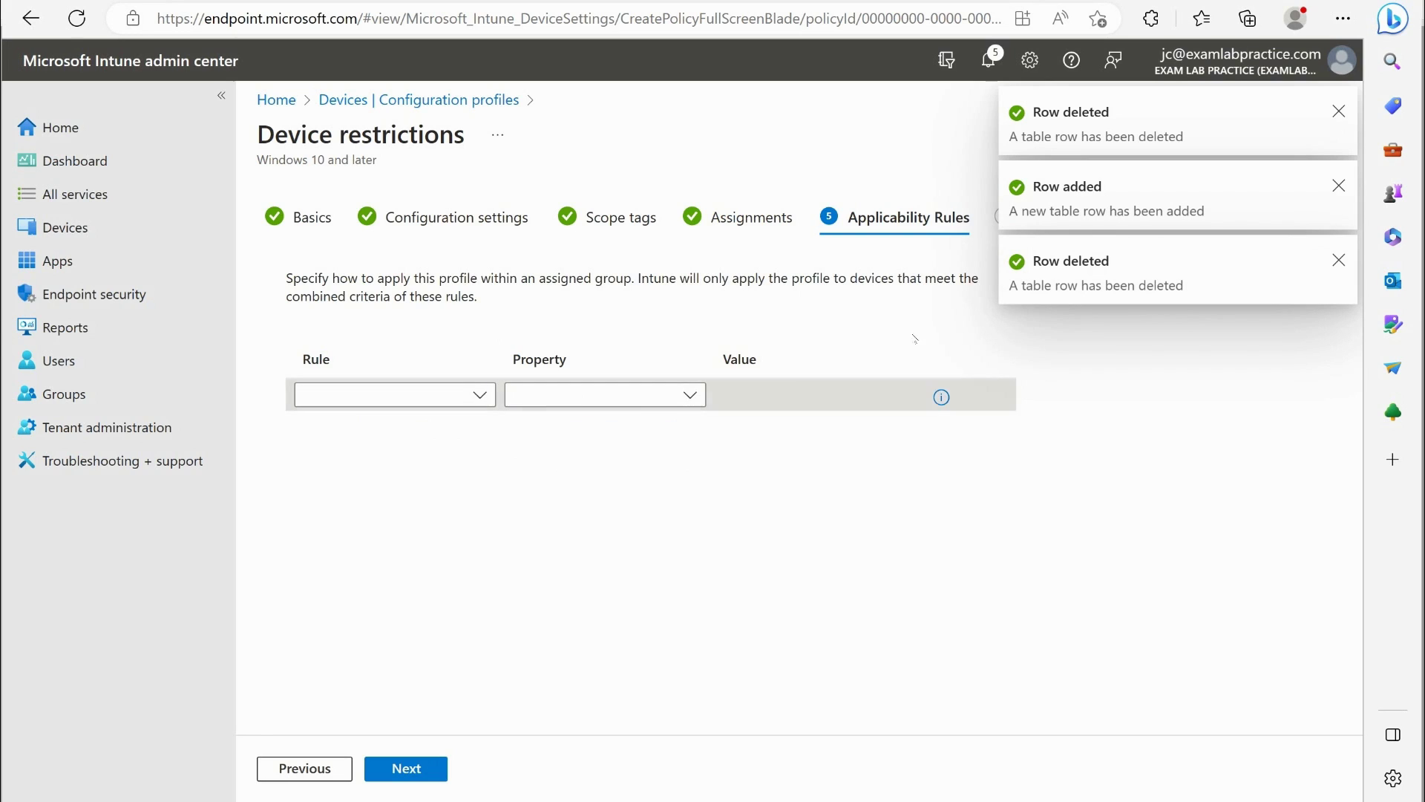
click(1339, 112)
click(1338, 112)
click(1338, 111)
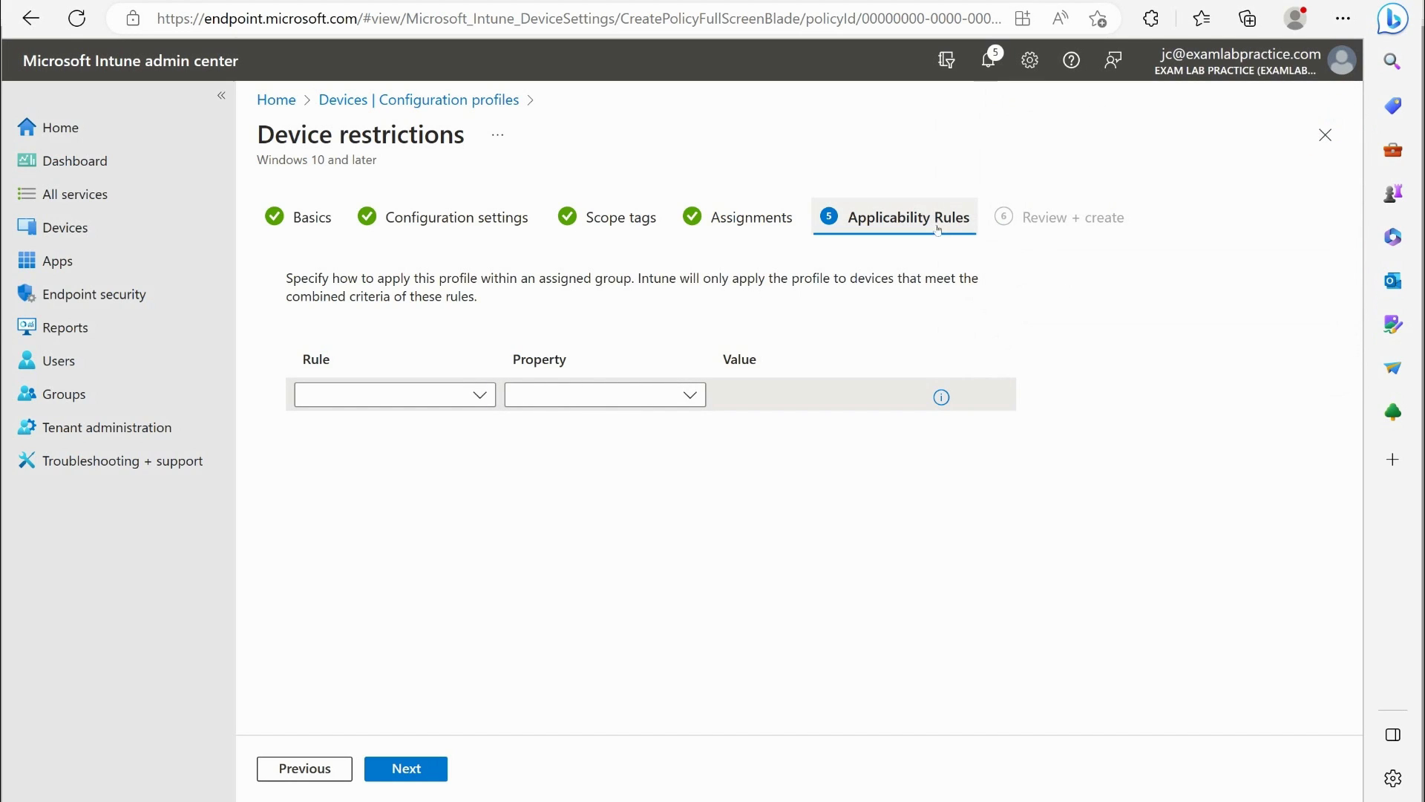
Step: Review the New York Device Config summary and create the profile
click(417, 778)
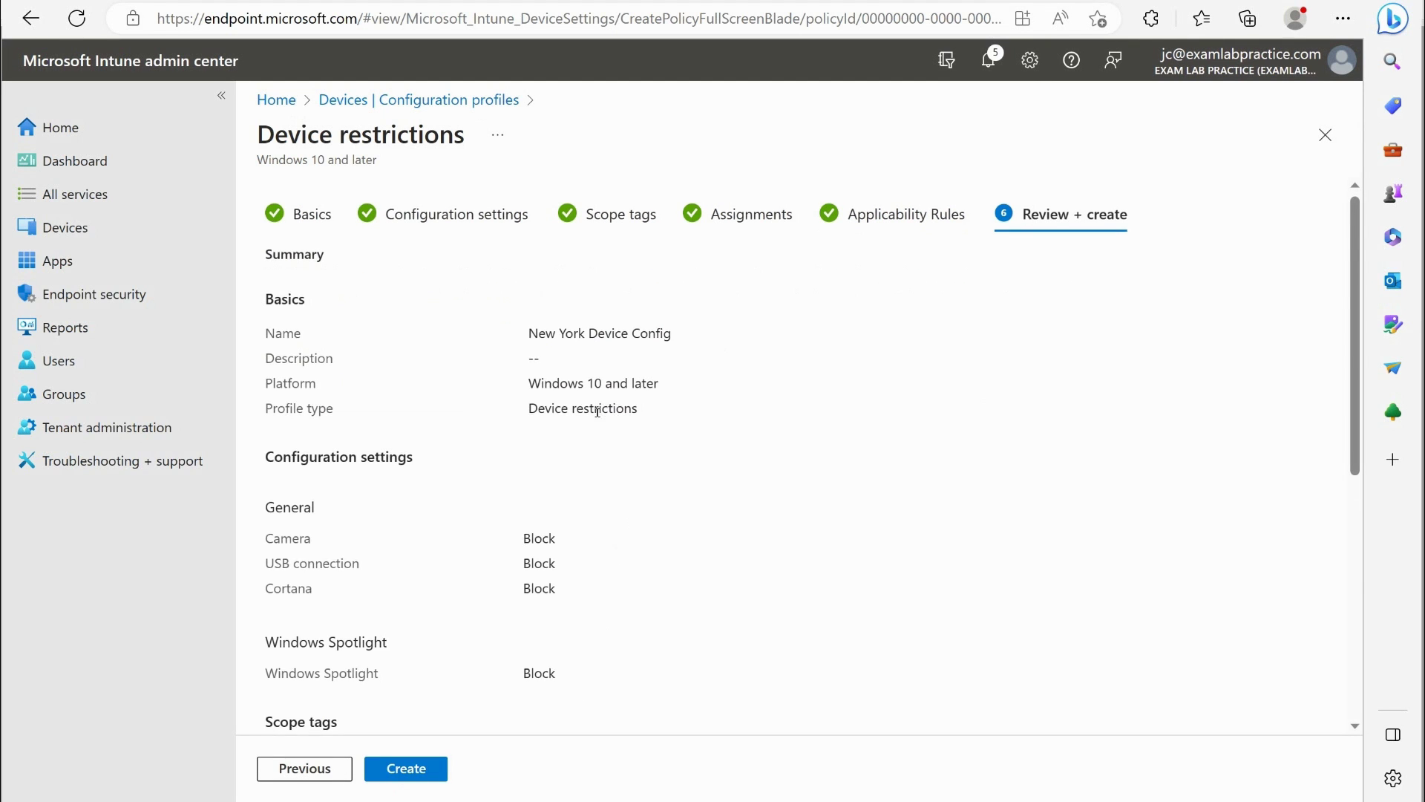
scroll(499, 304, down, 3)
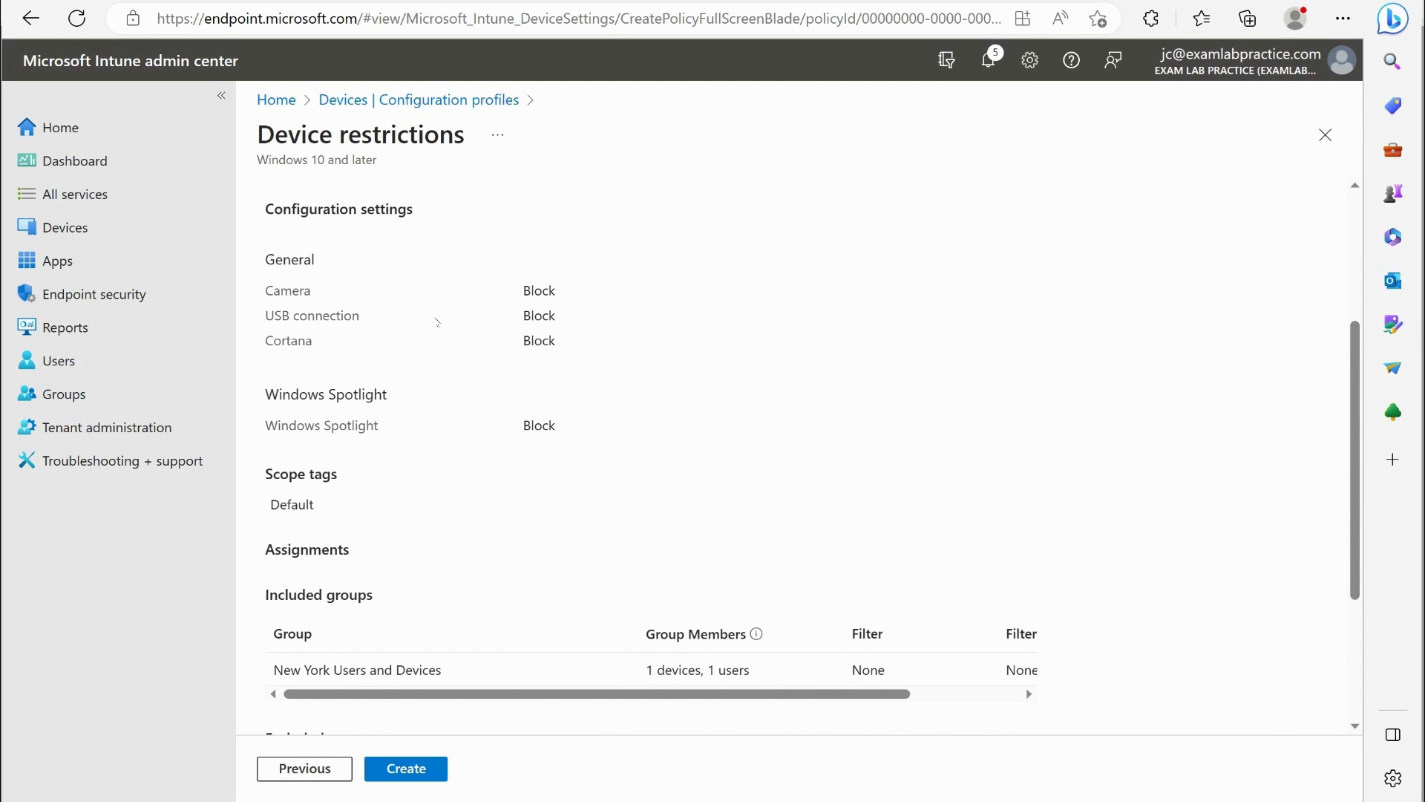
scroll(567, 508, down, 3)
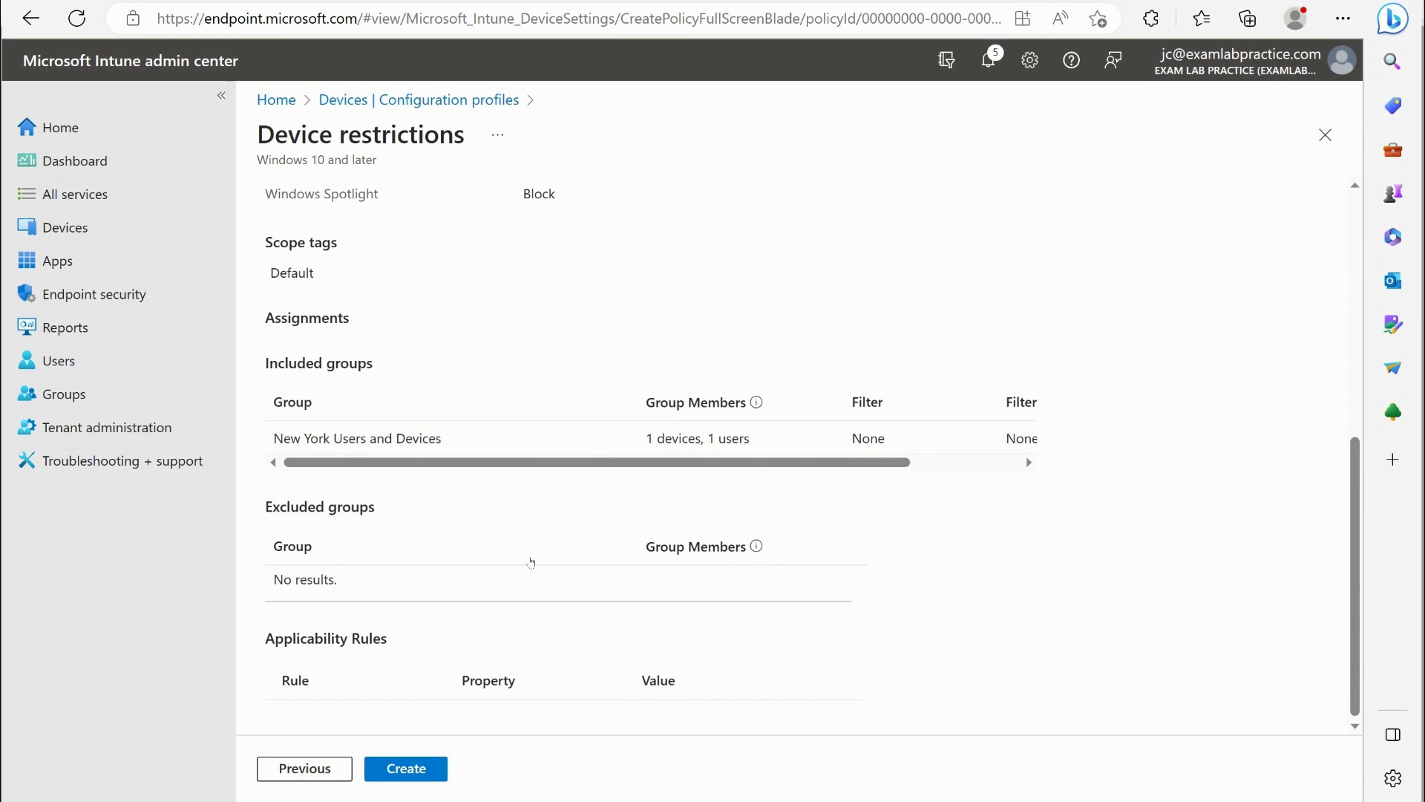
click(406, 769)
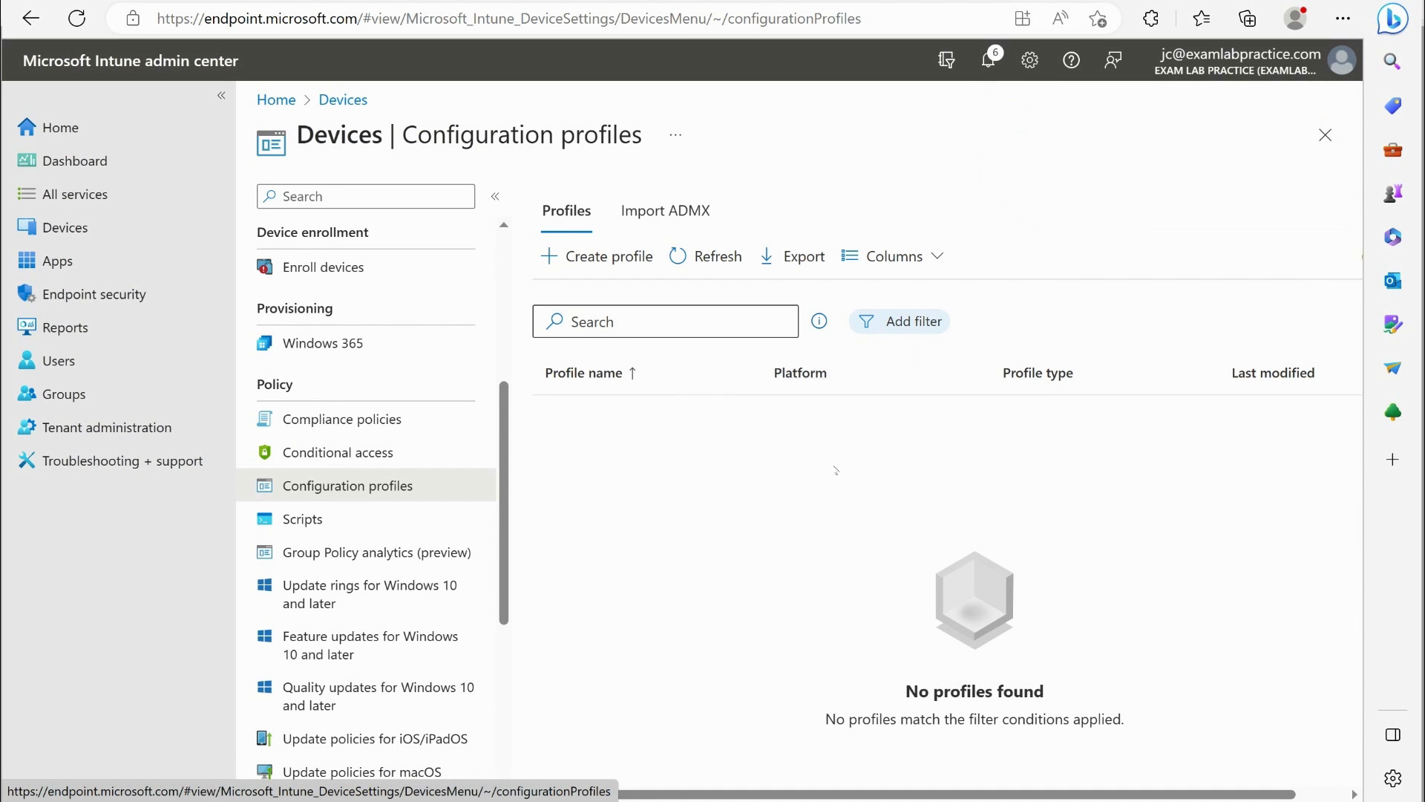
Step: Sync the Windows device NYC-CL11B from its device page, then return to Devices
click(726, 255)
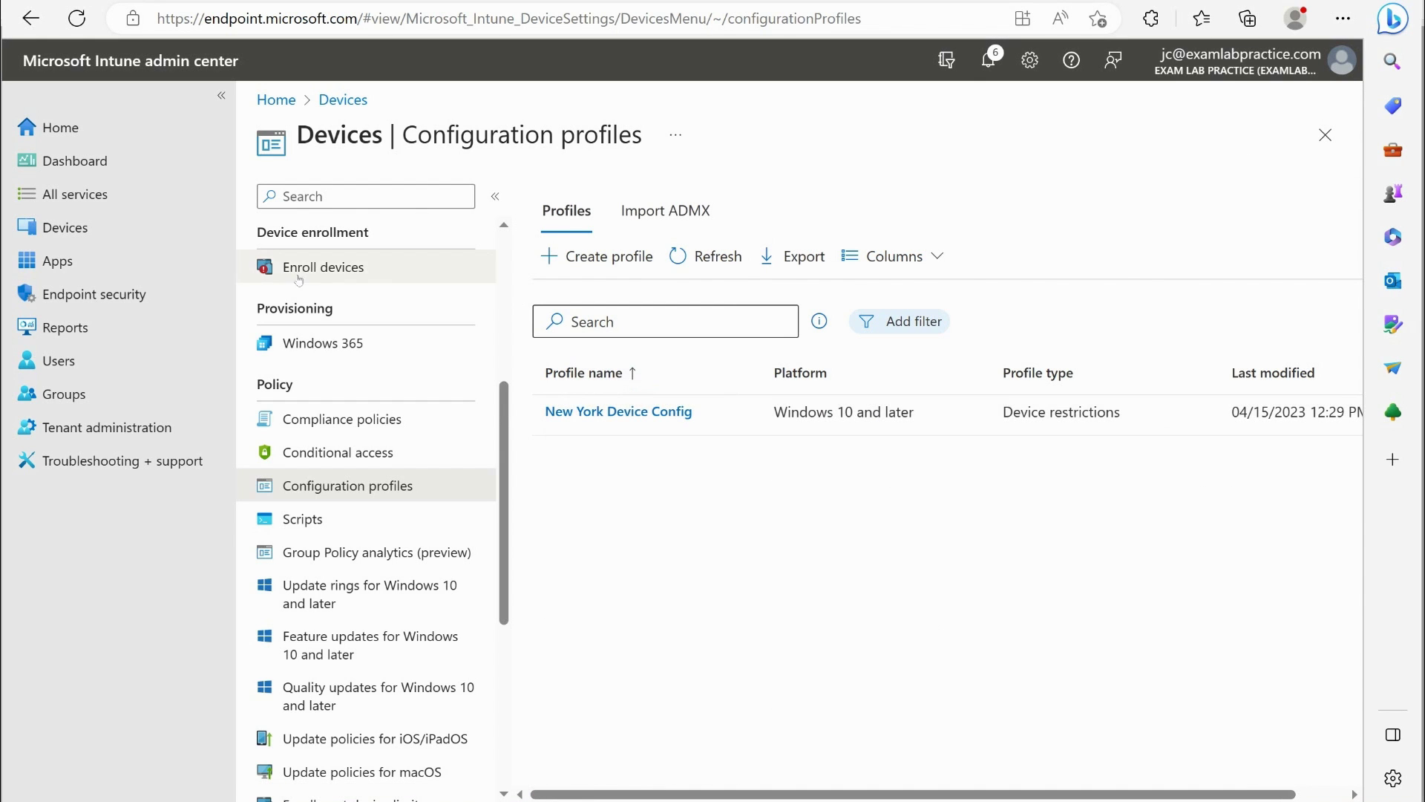
click(65, 227)
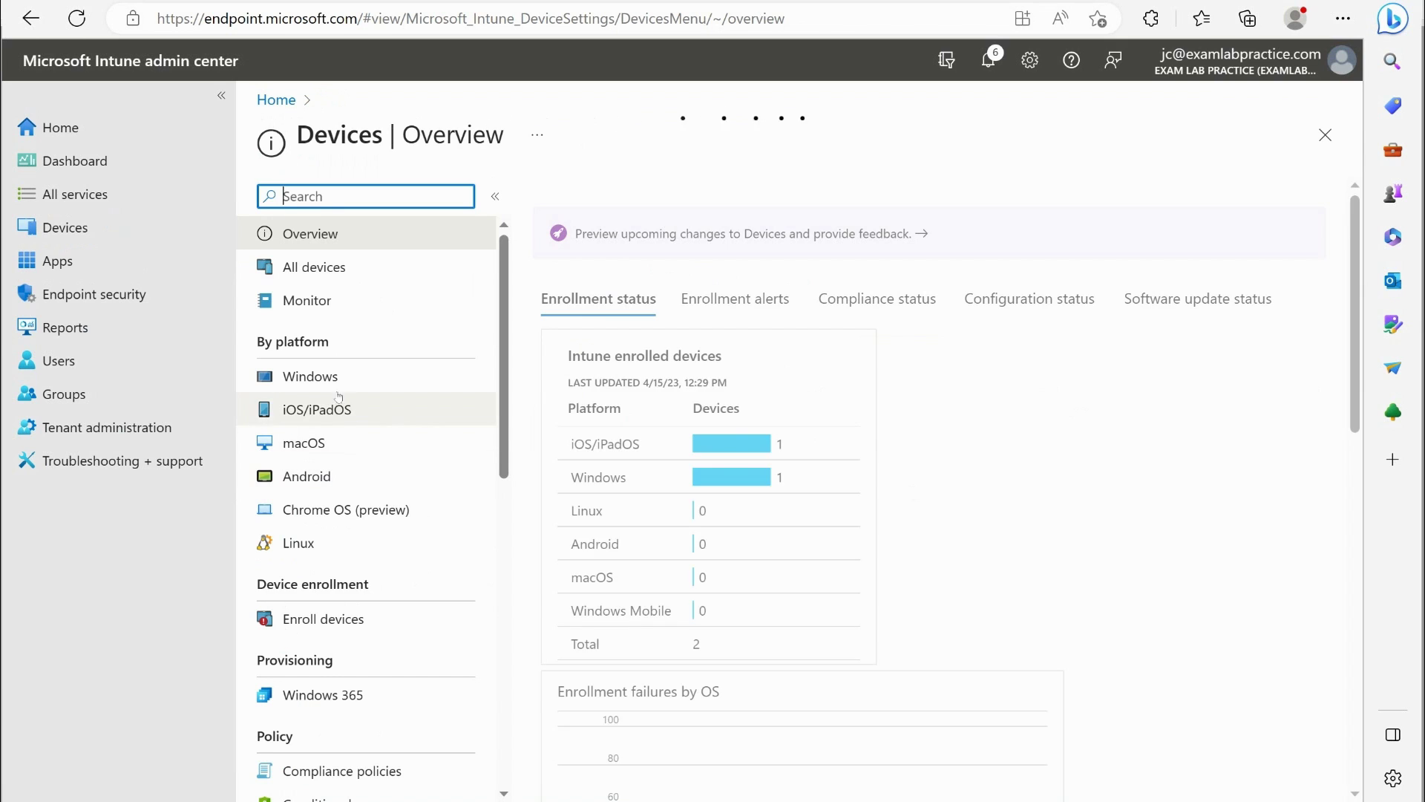
click(321, 376)
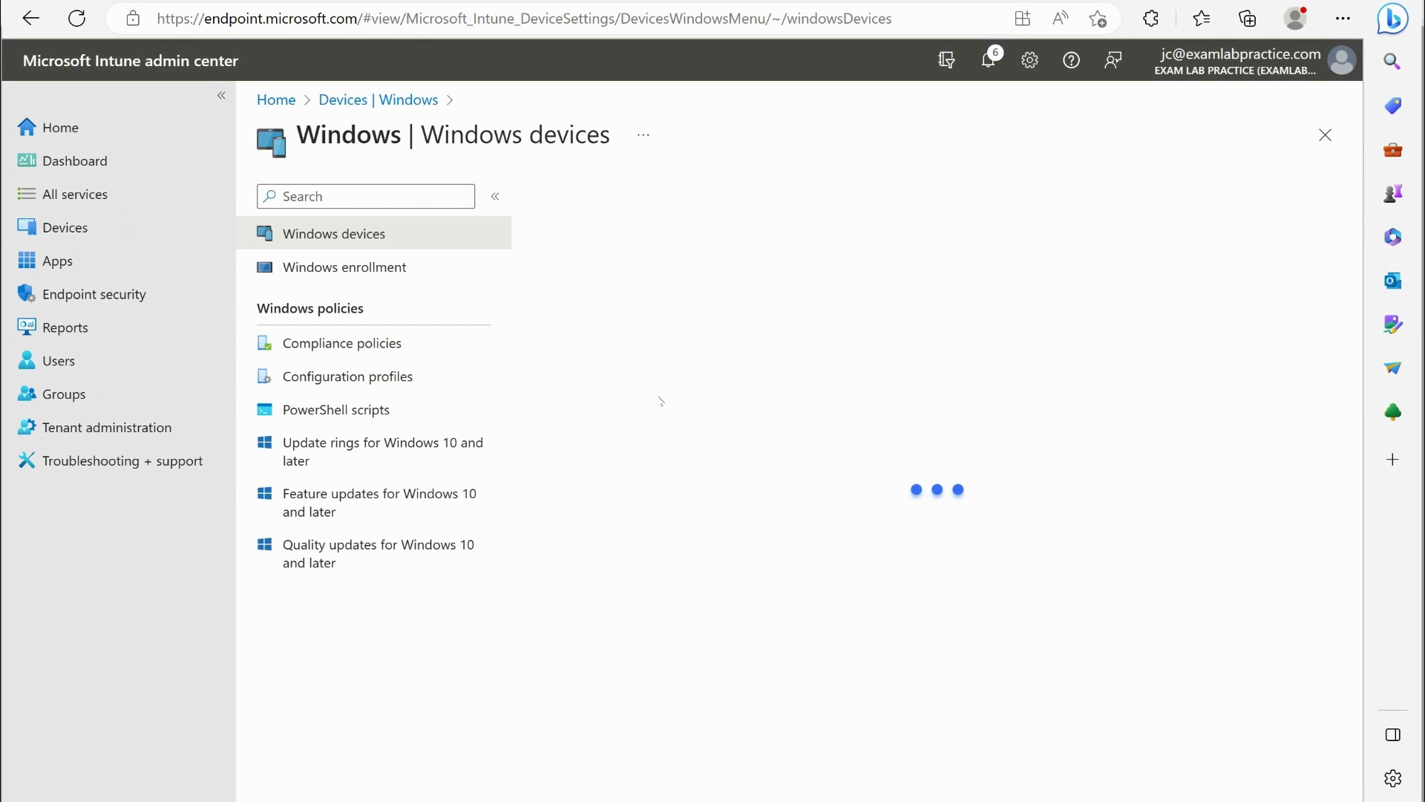
click(586, 401)
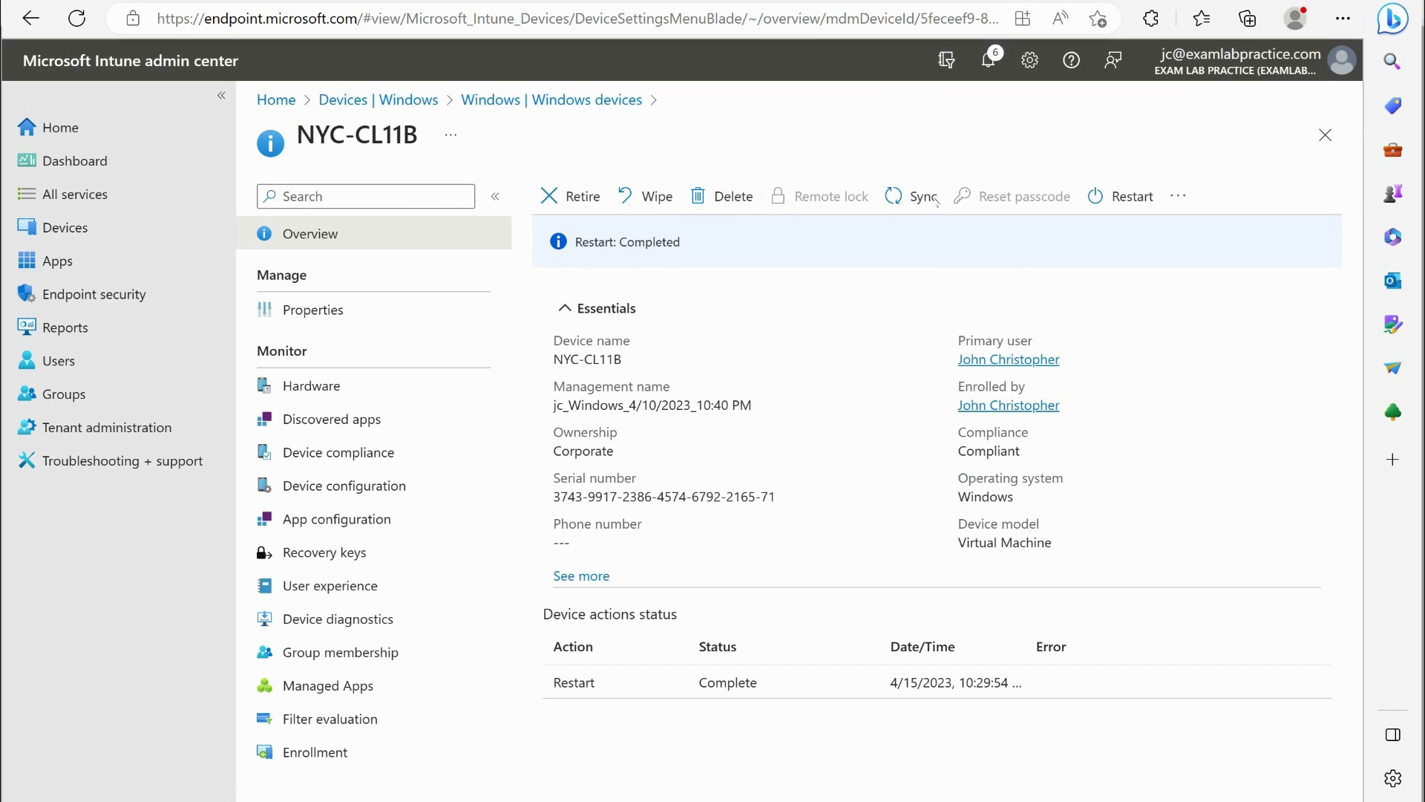
click(920, 196)
click(594, 329)
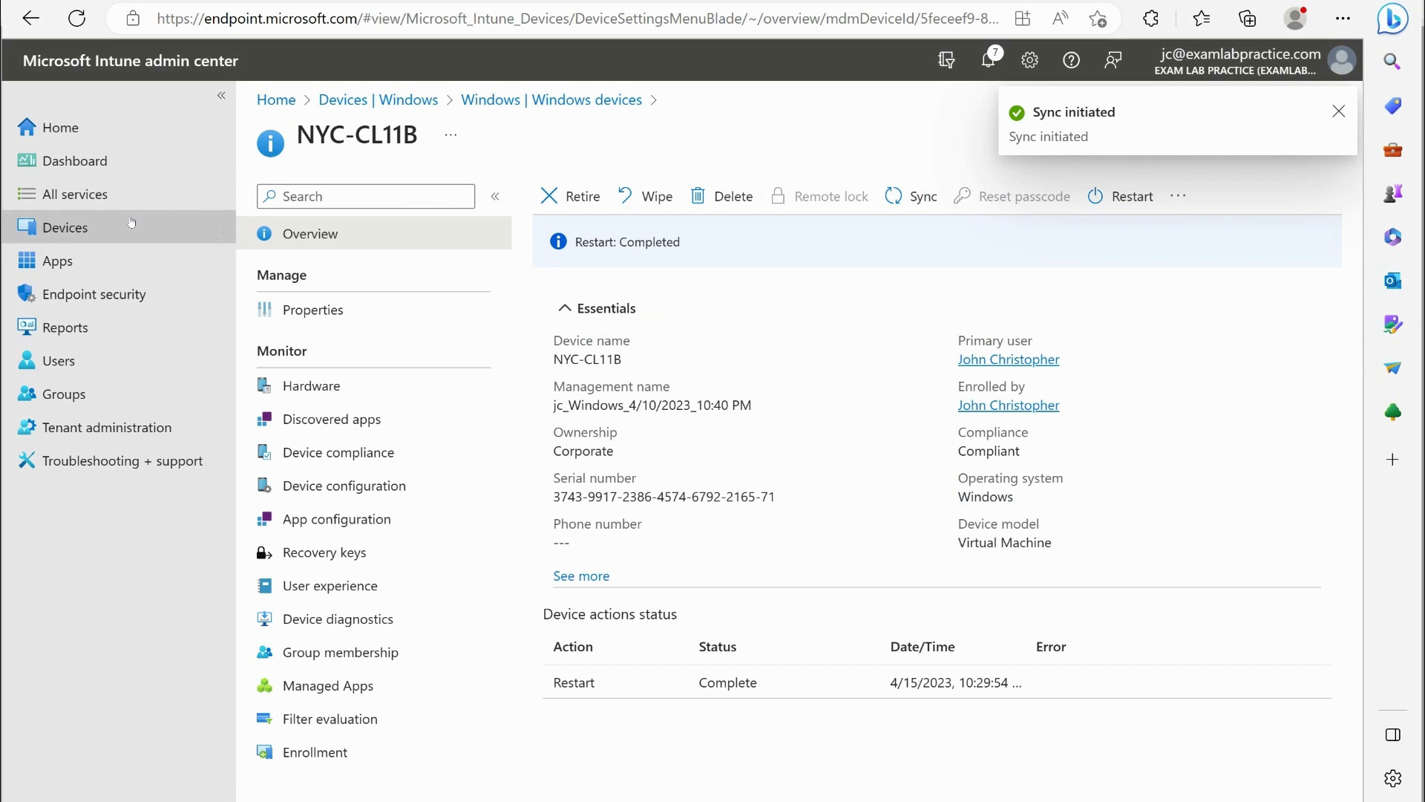
click(65, 230)
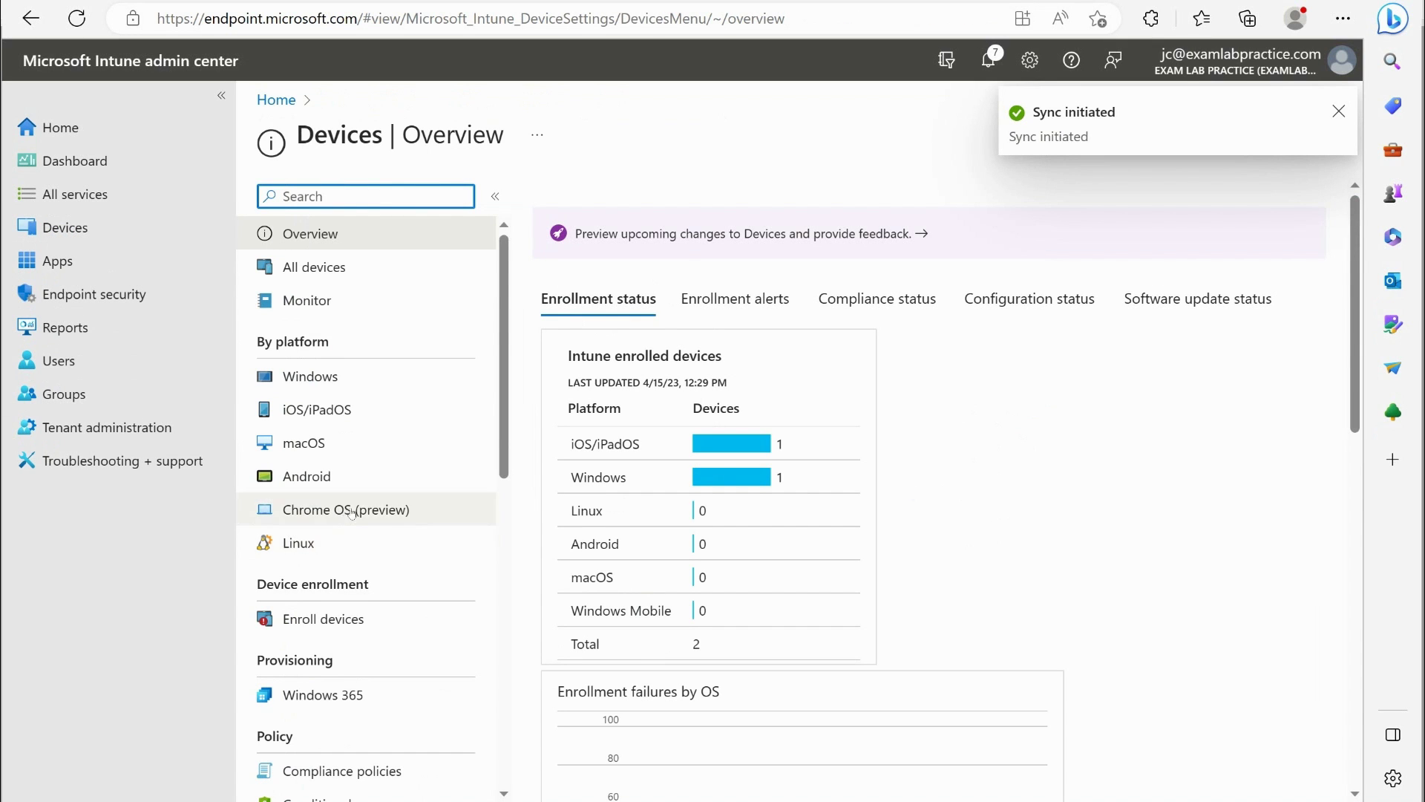
scroll(356, 505, down, 5)
Step: Create a new Windows 10 and later profile using the Settings catalog type
click(343, 484)
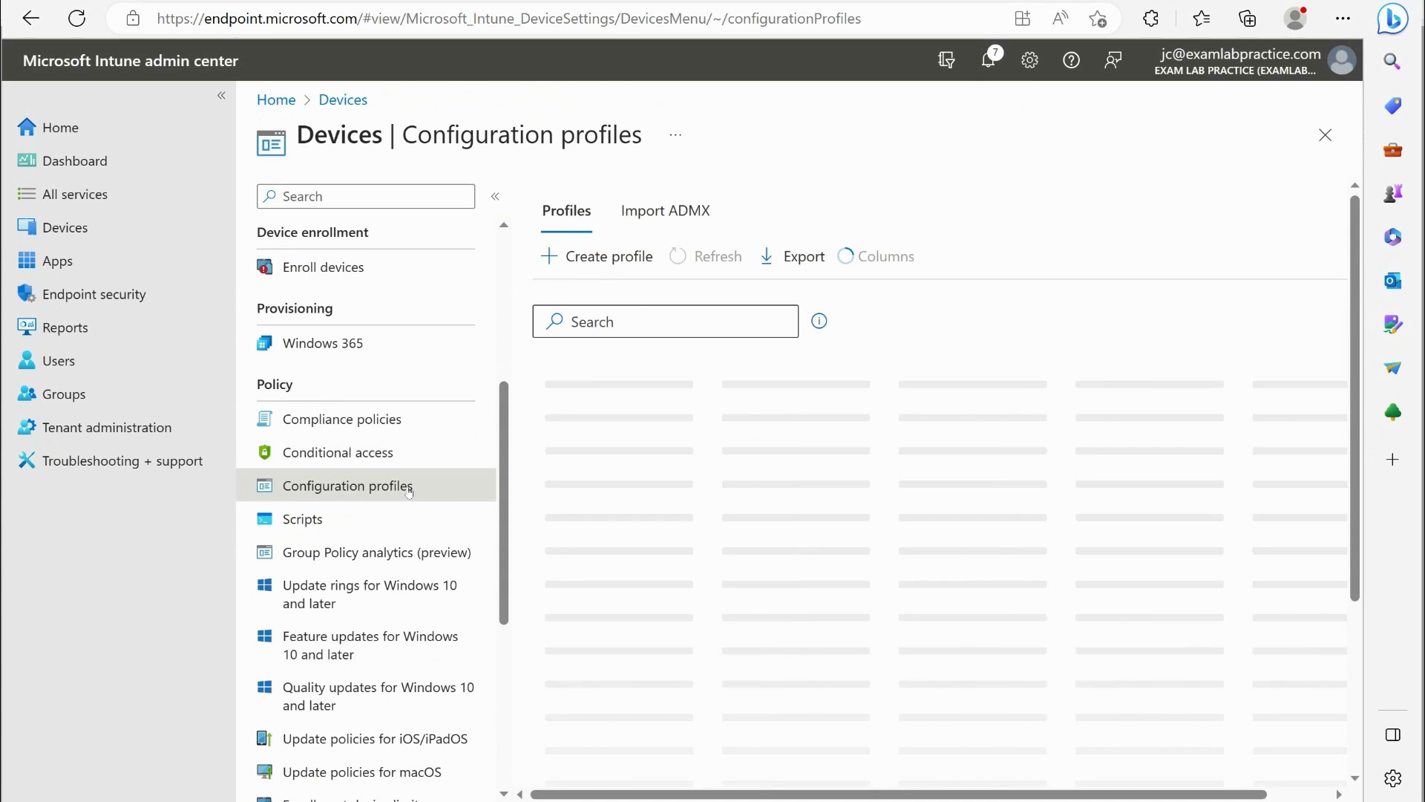
click(566, 258)
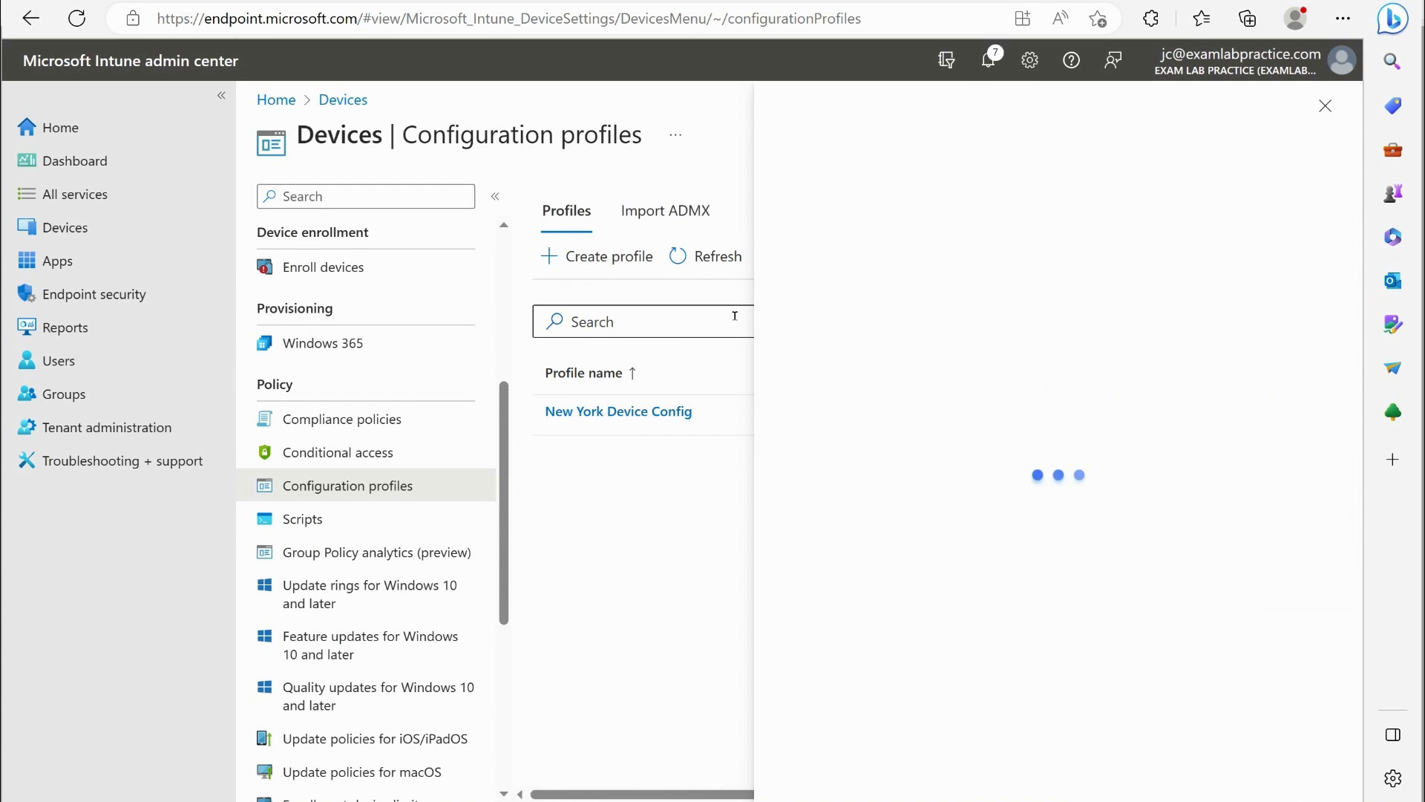
click(831, 202)
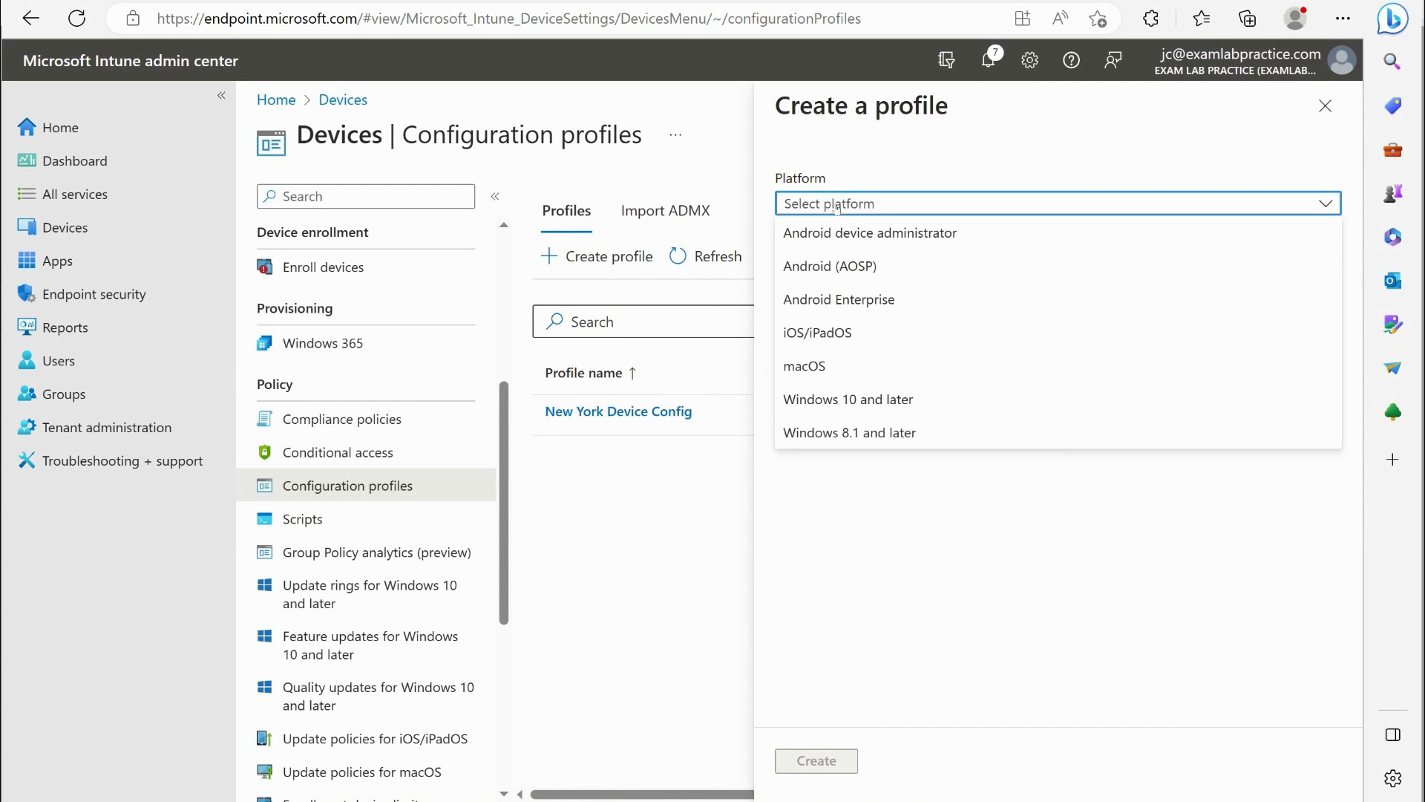
click(835, 204)
click(835, 205)
click(844, 399)
click(853, 265)
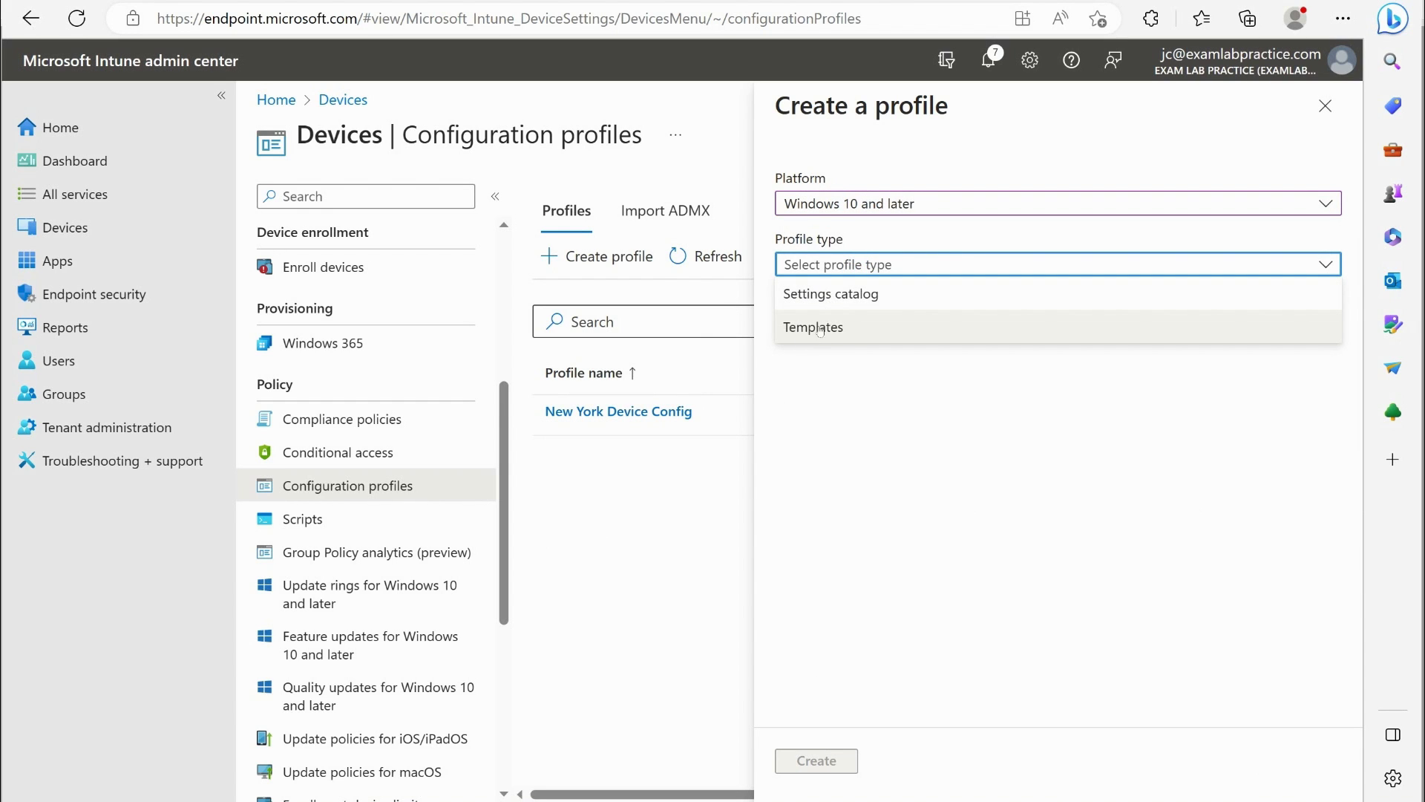
click(824, 294)
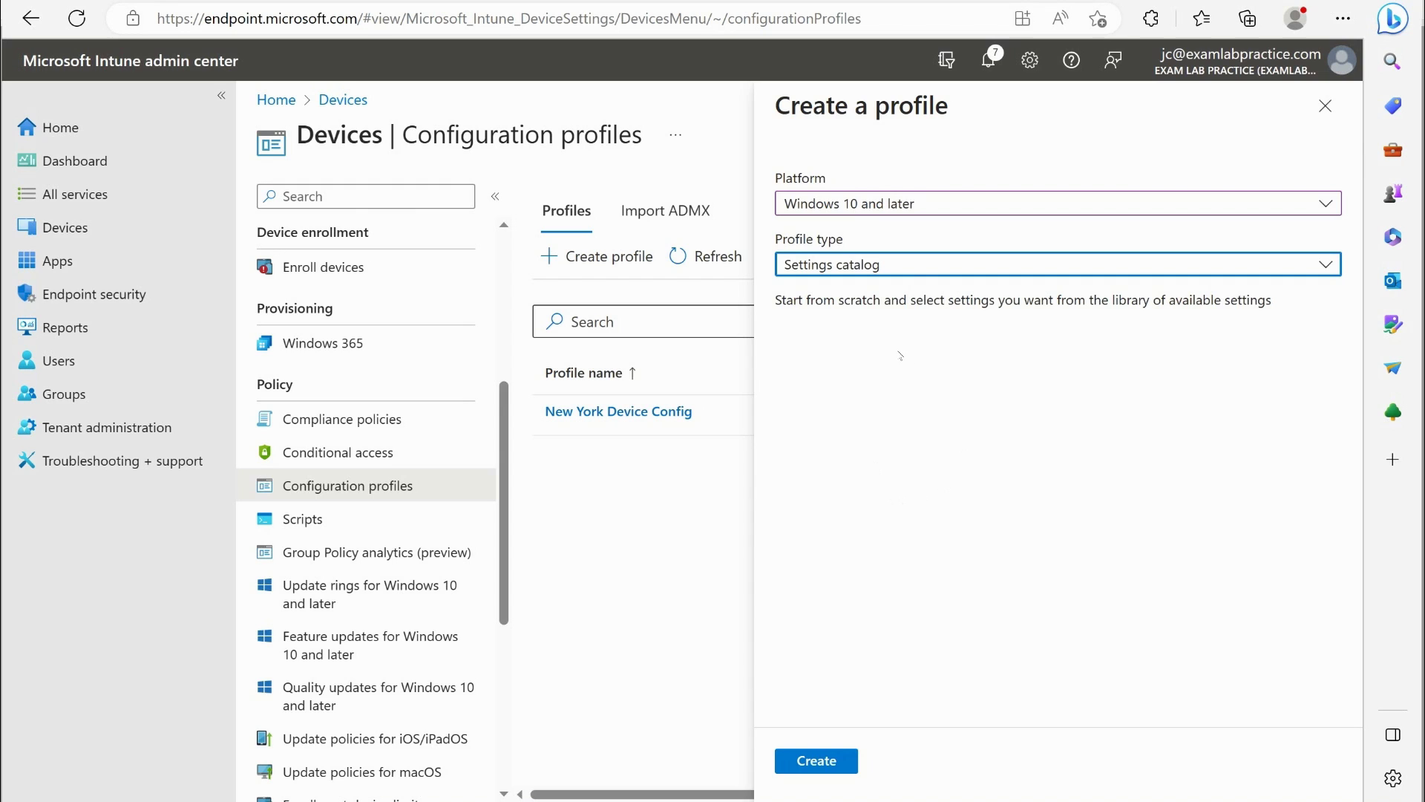
click(830, 763)
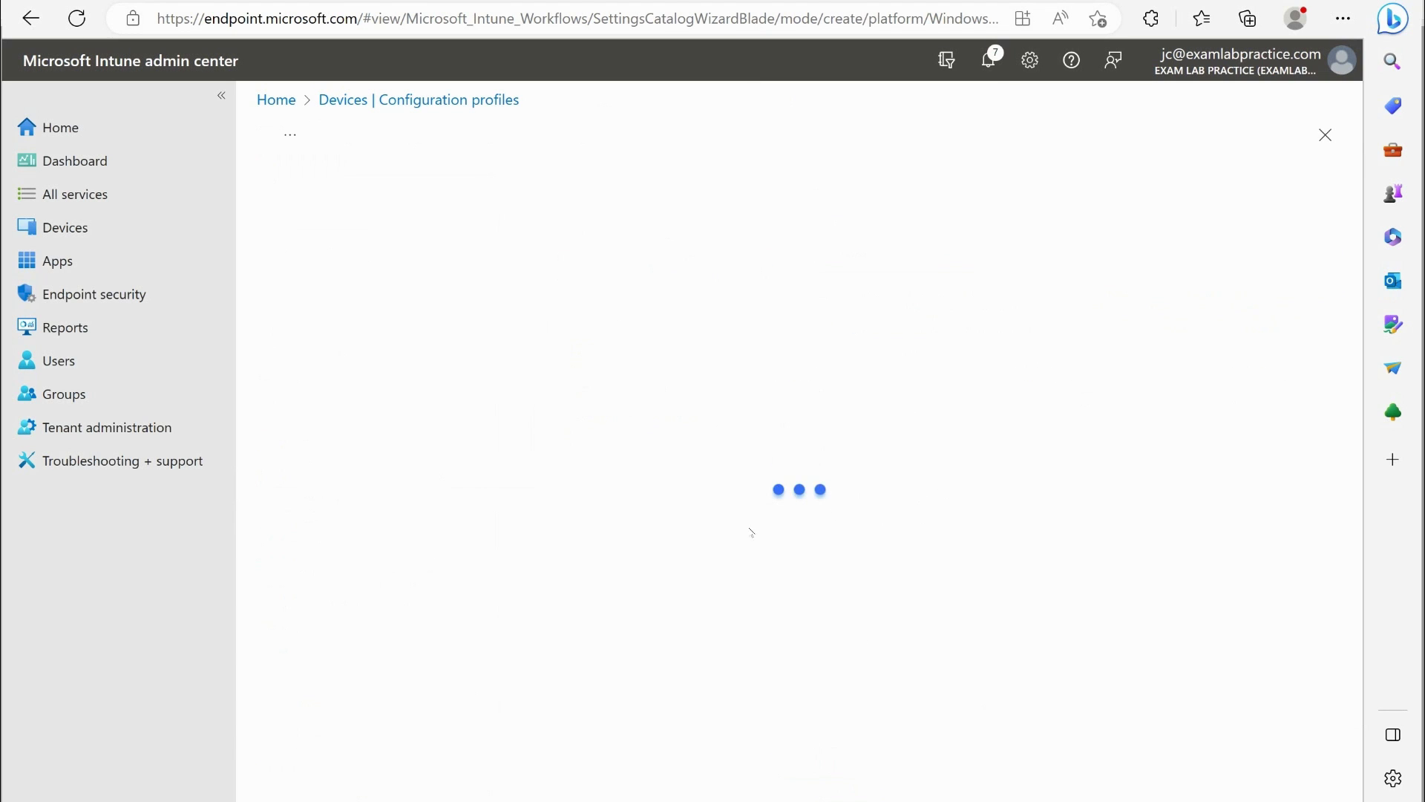
Step: Name the profile 'New York Config from Settings Catalog' and continue to Configuration settings
click(627, 265)
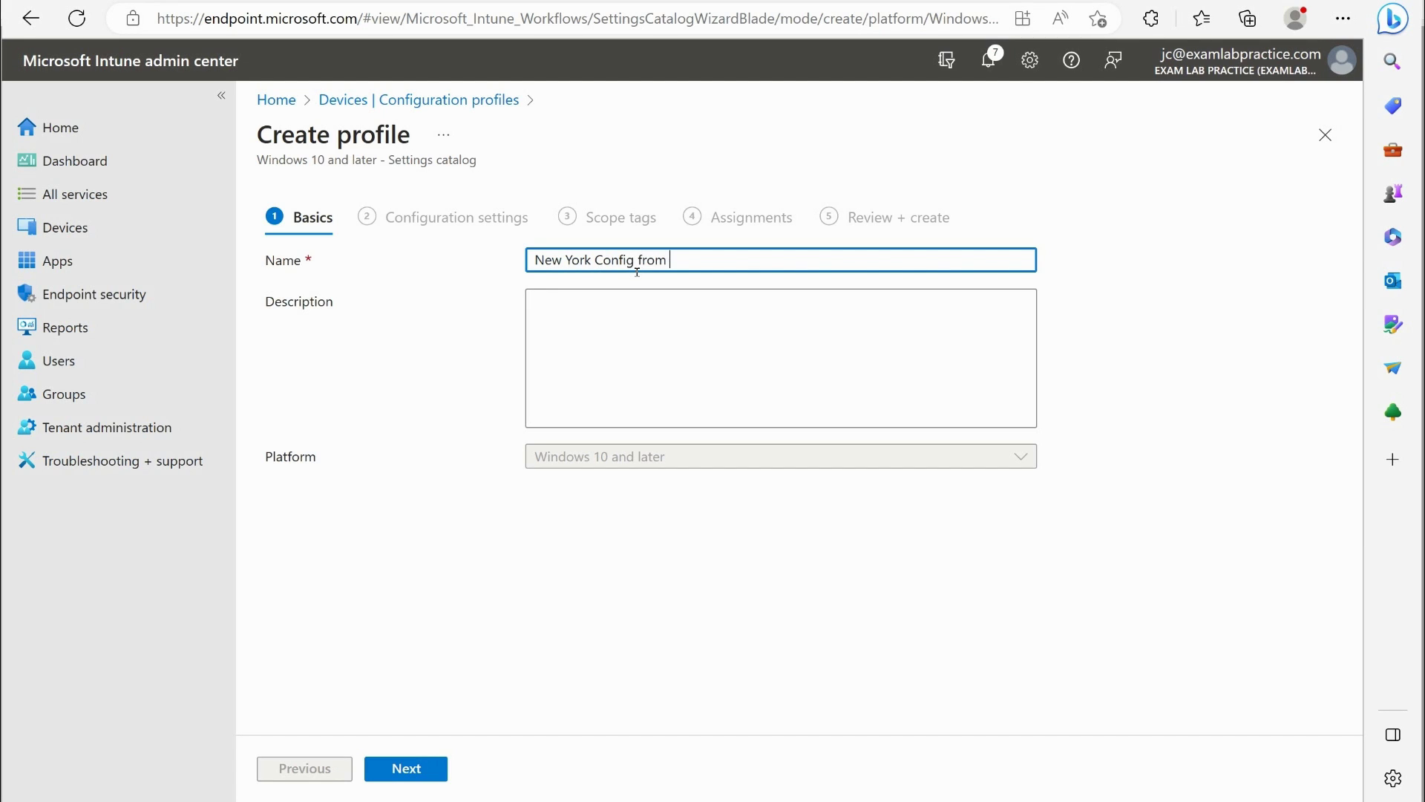
text(ings Catalog)
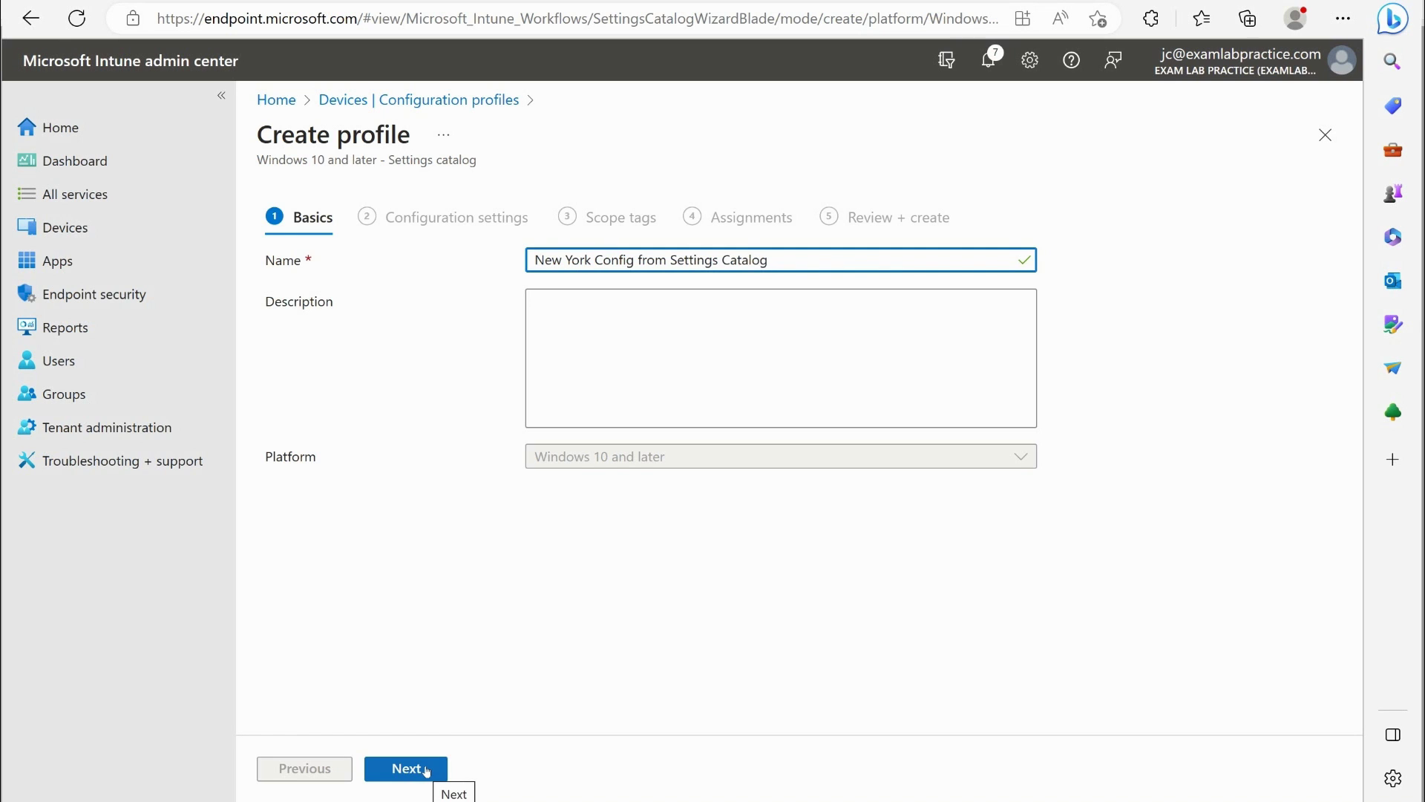
click(427, 771)
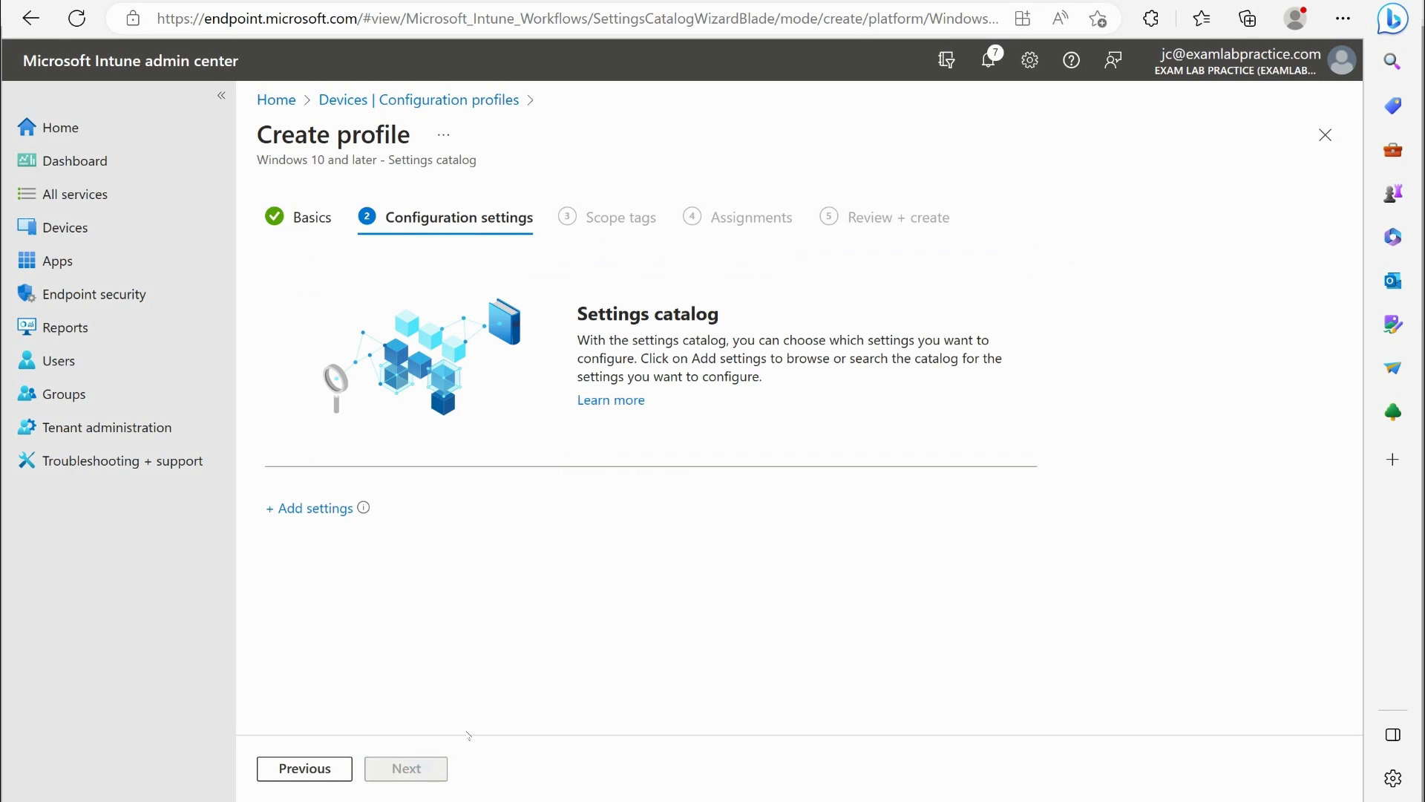
Step: Open the settings picker and drill into Administrative Templates > Desktop > Desktop to list its 15 settings
click(301, 509)
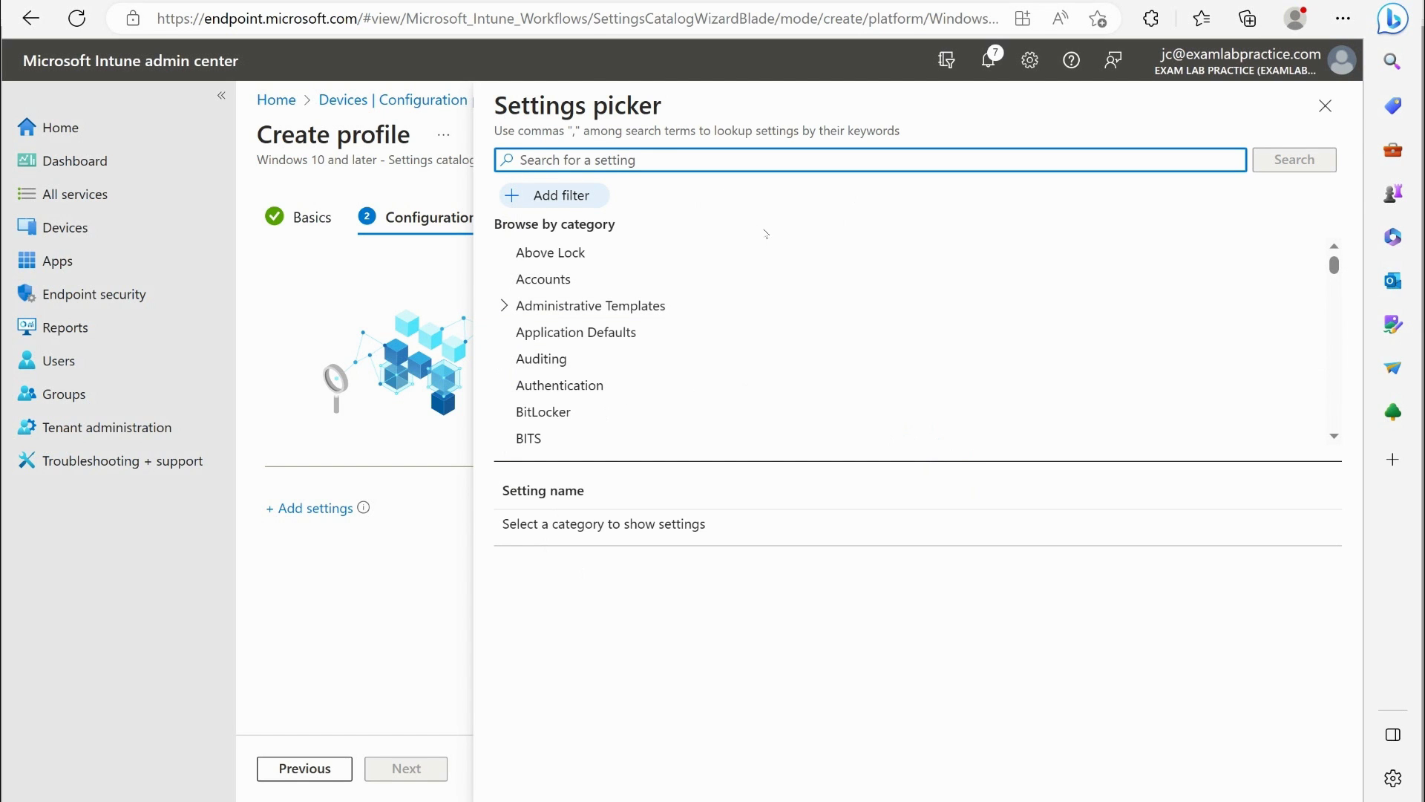
scroll(731, 297, down, 5)
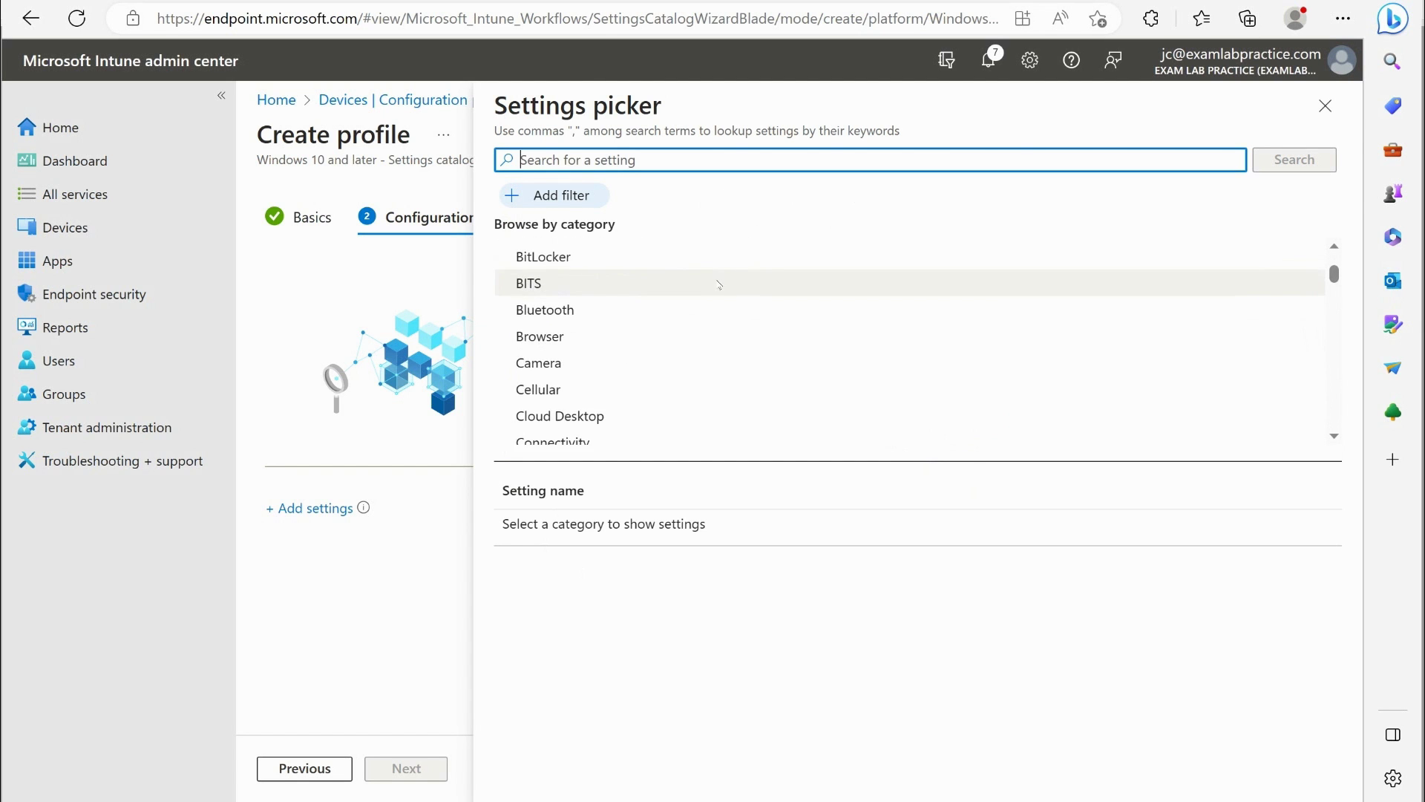
scroll(719, 285, down, 5)
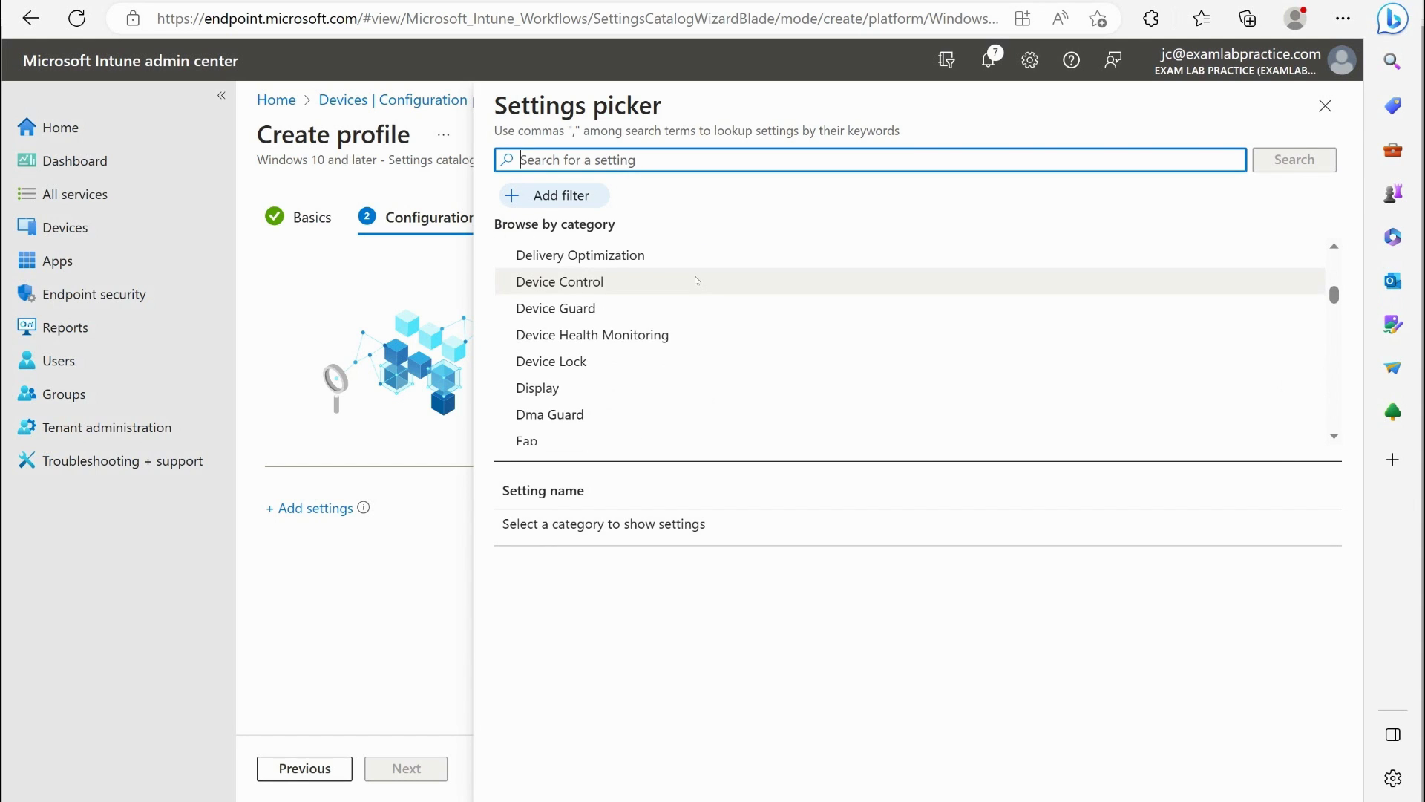
scroll(697, 280, down, 3)
scroll(697, 279, up, 6)
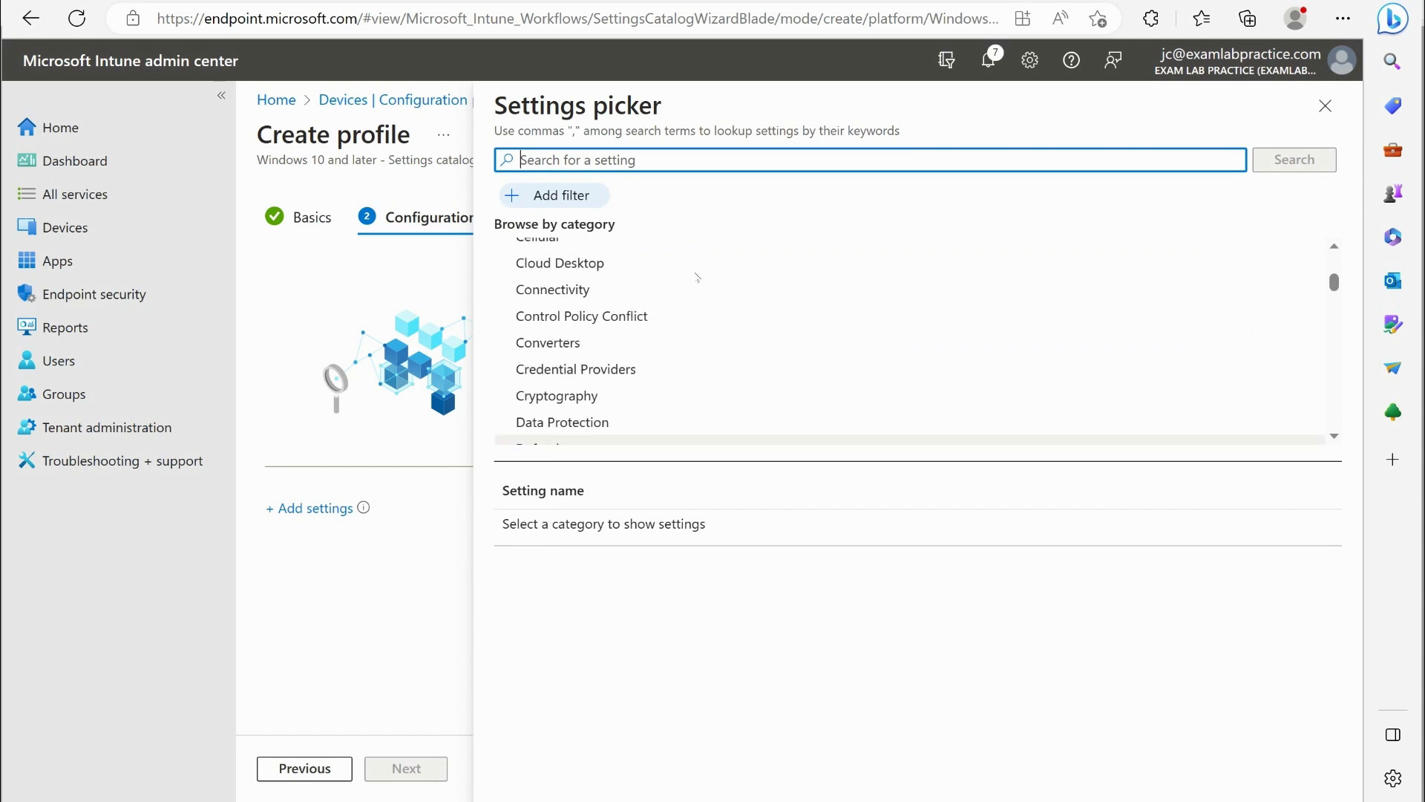
scroll(698, 279, up, 5)
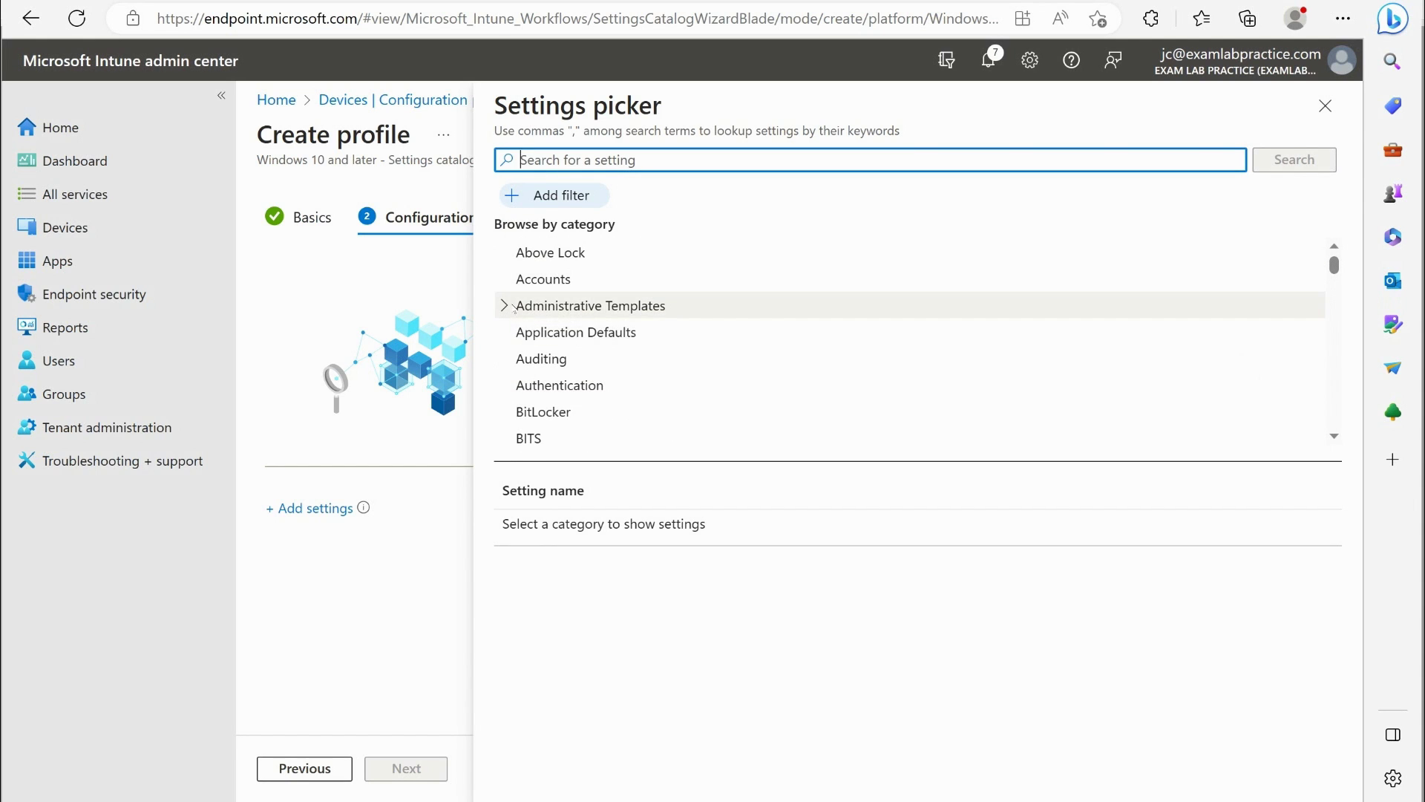
click(518, 307)
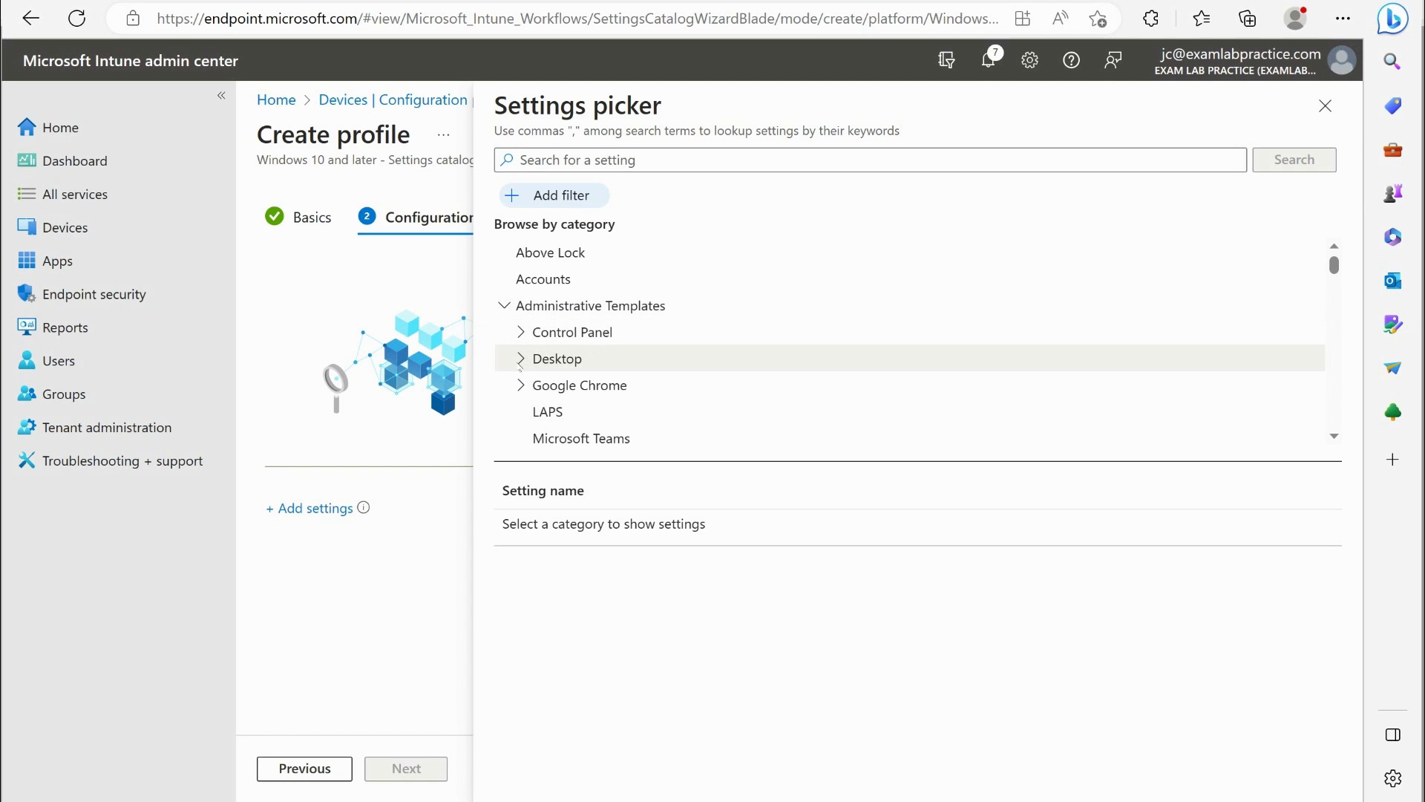
scroll(578, 409, down, 2)
scroll(579, 412, up, 2)
click(521, 361)
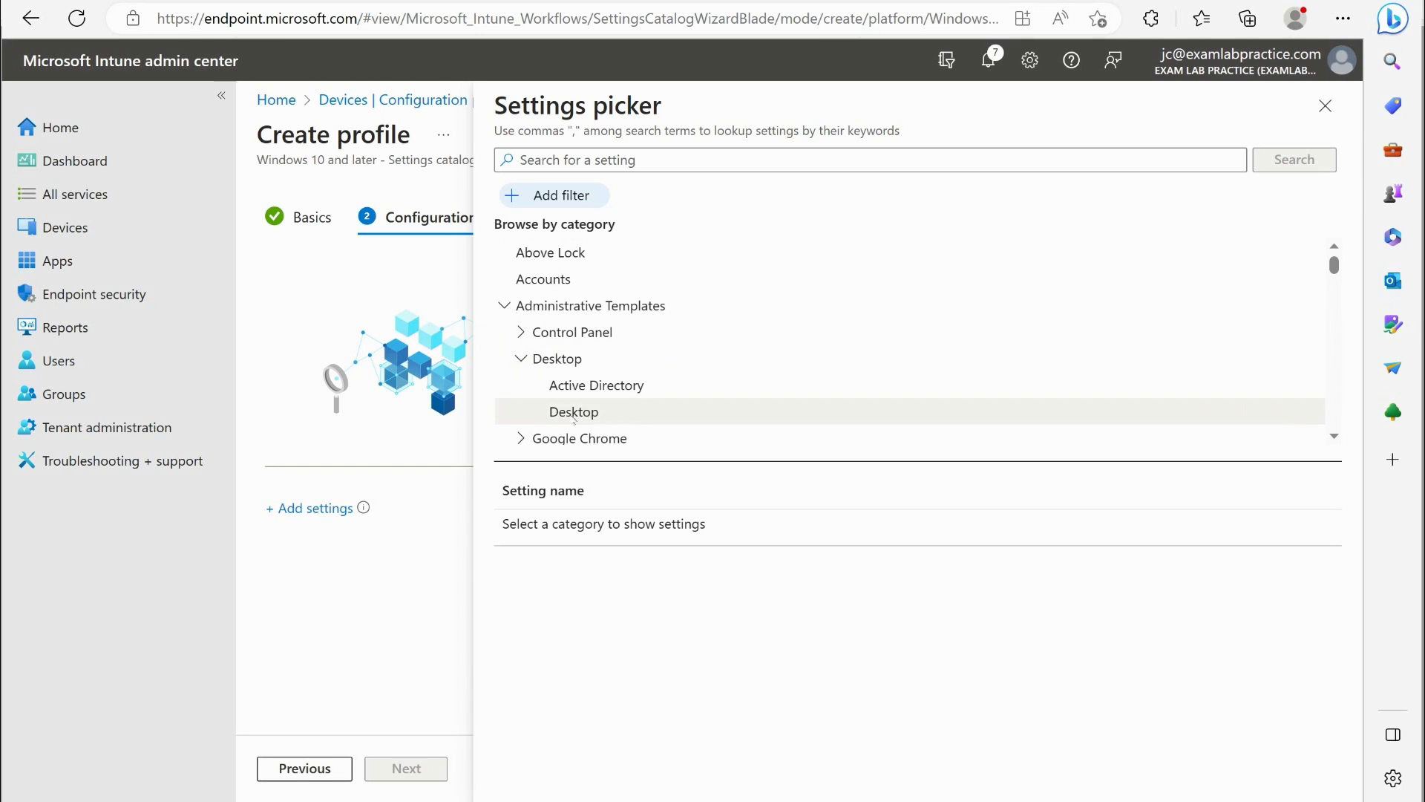
click(570, 413)
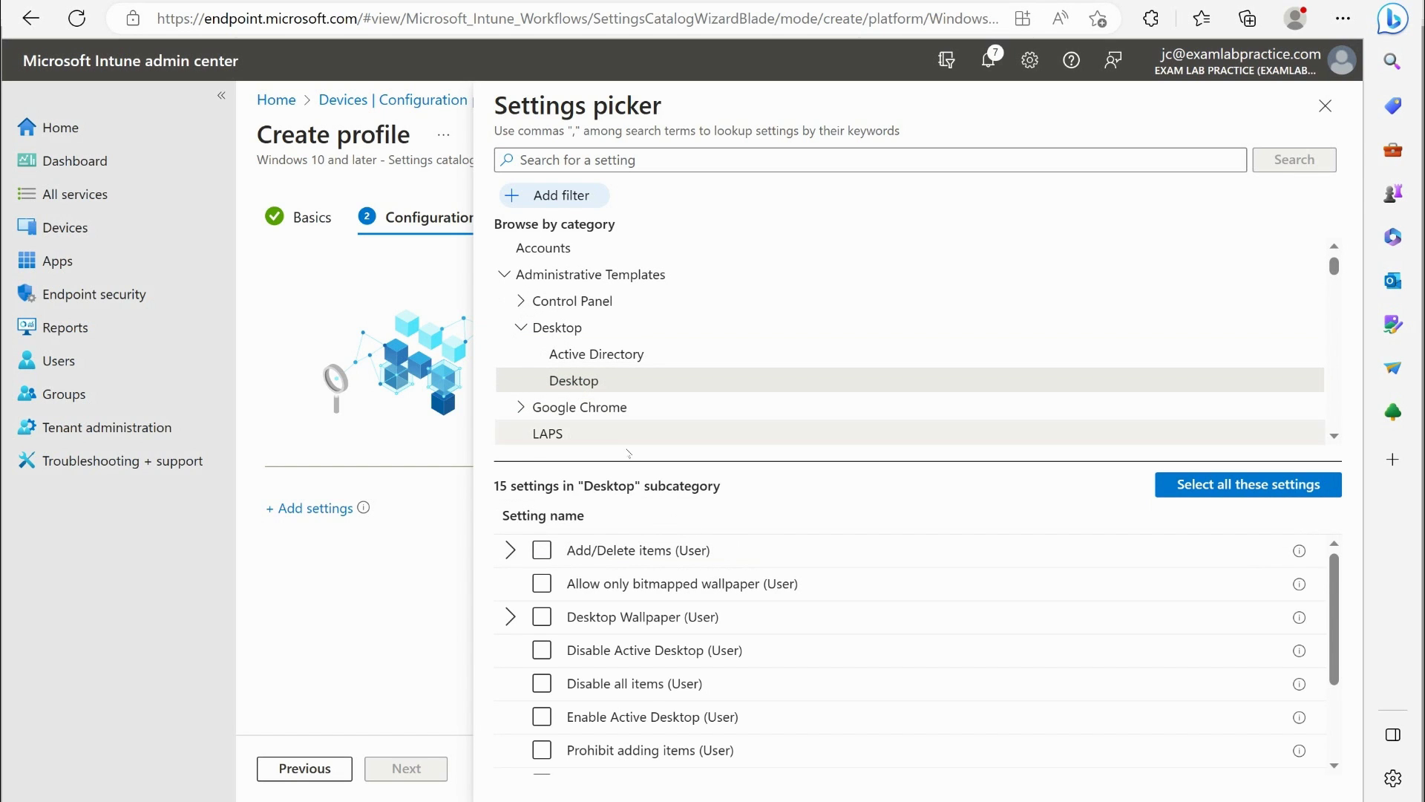
Step: Expand Desktop Wallpaper (User) and tick it to add it to the profile
click(479, 776)
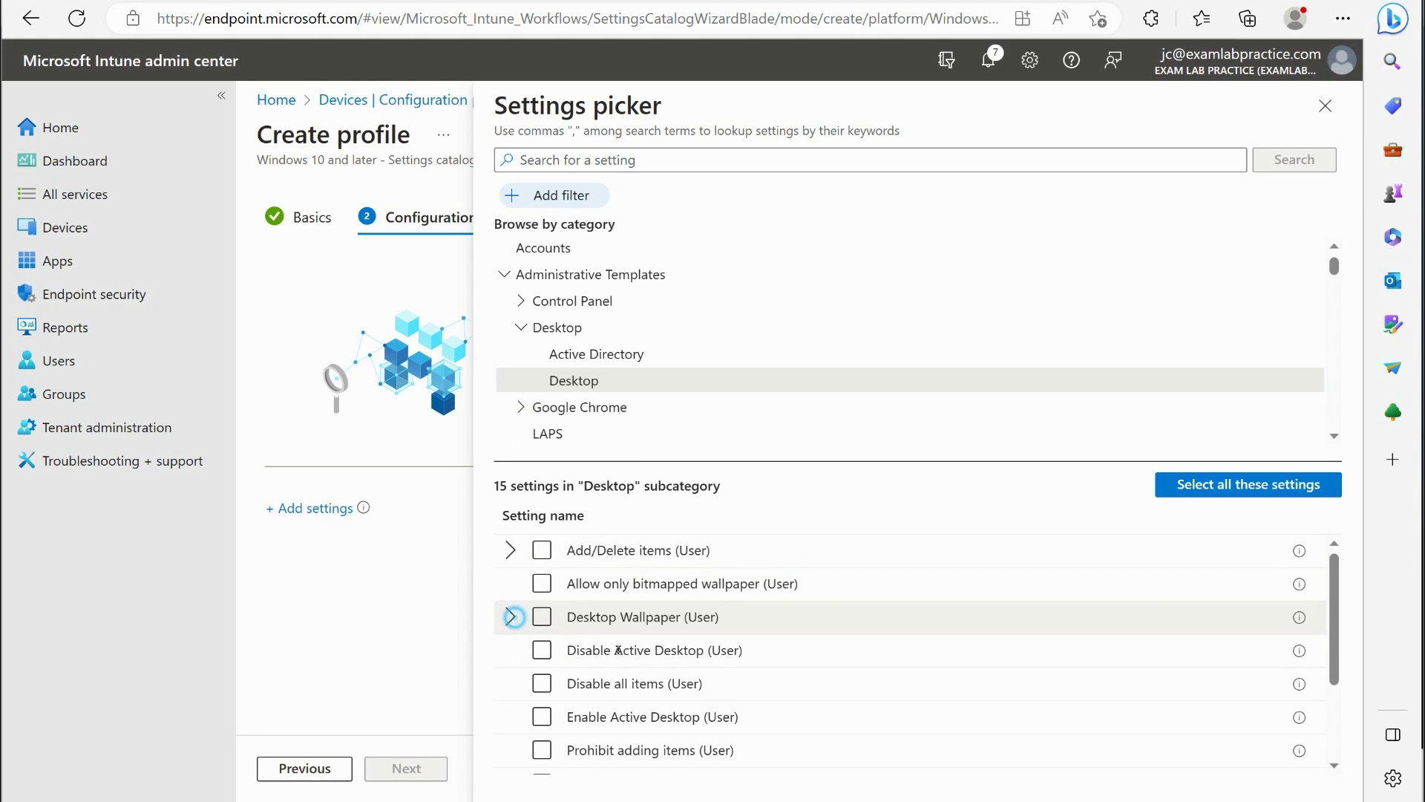
click(511, 616)
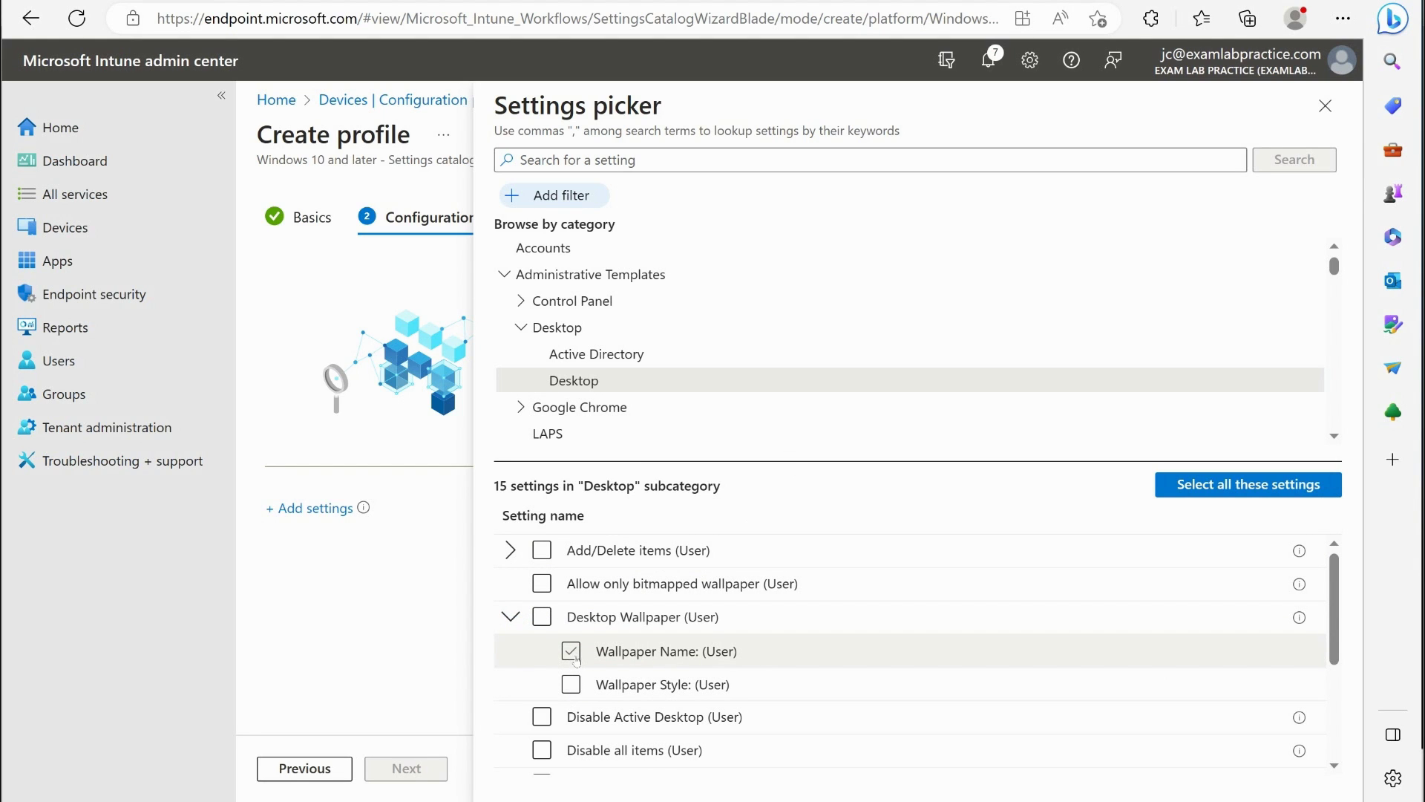
scroll(579, 662, down, 1)
click(572, 580)
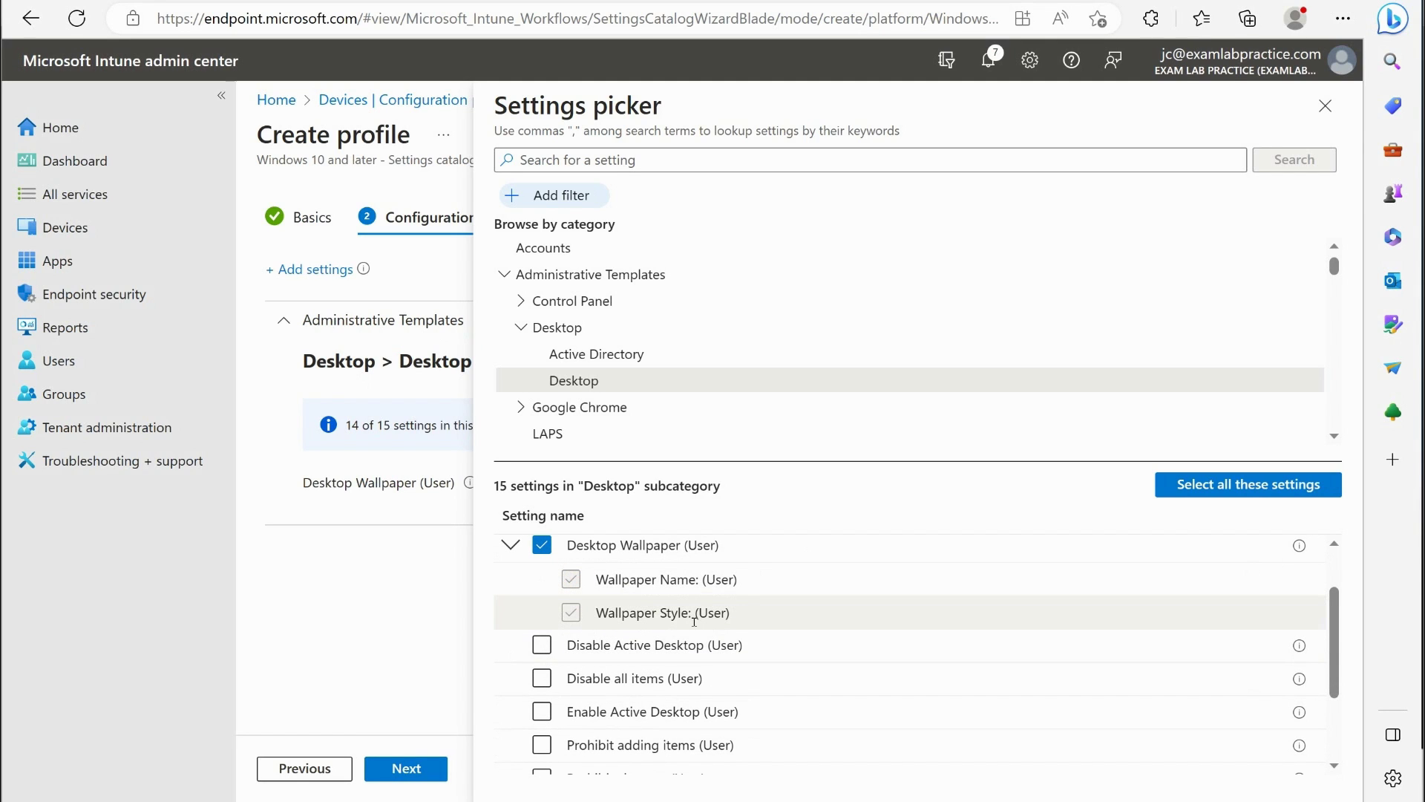
scroll(694, 620, down, 1)
scroll(819, 594, up, 1)
Step: Remove and re-add Desktop Wallpaper (User), then collapse its sub-settings
click(542, 545)
scroll(796, 637, up, 1)
scroll(797, 637, down, 2)
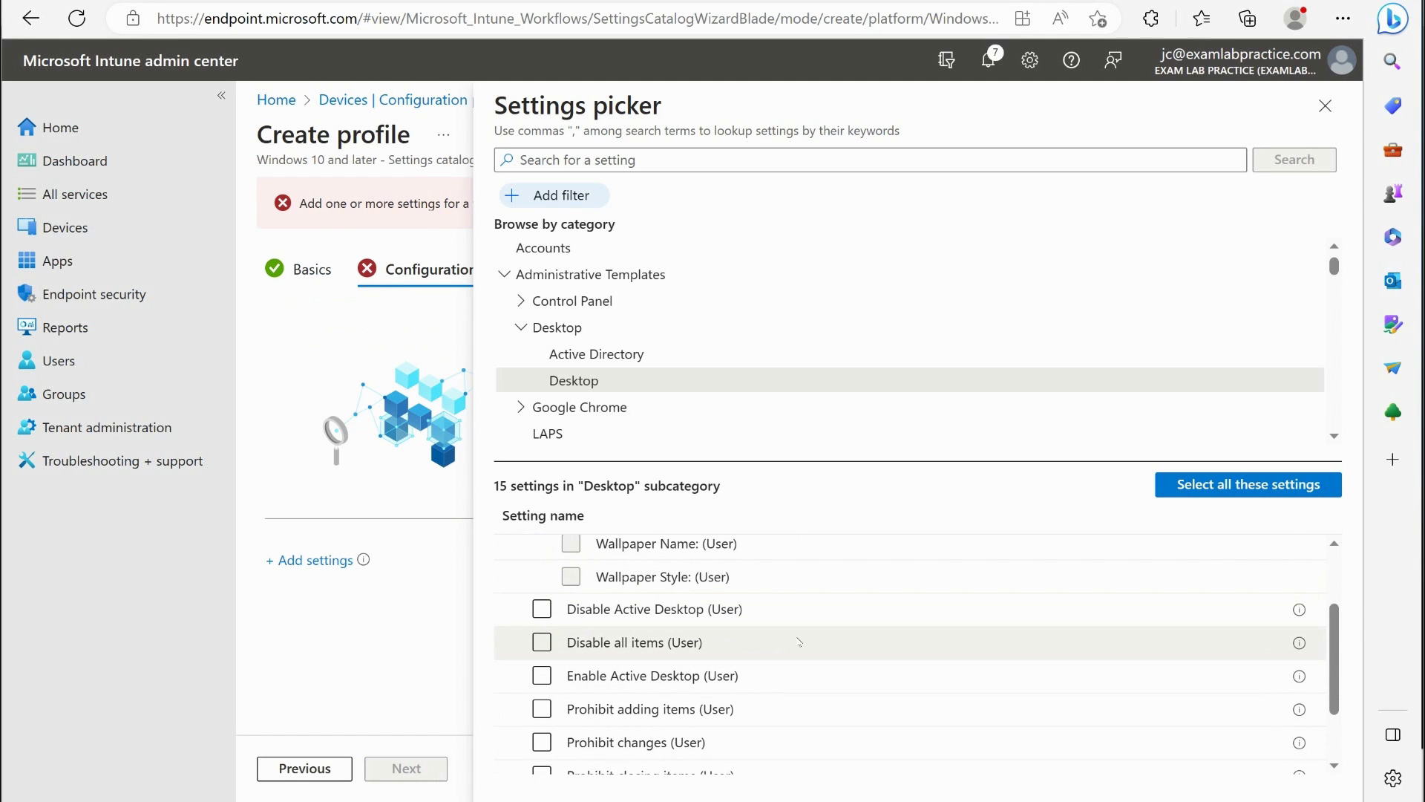
scroll(799, 642, down, 2)
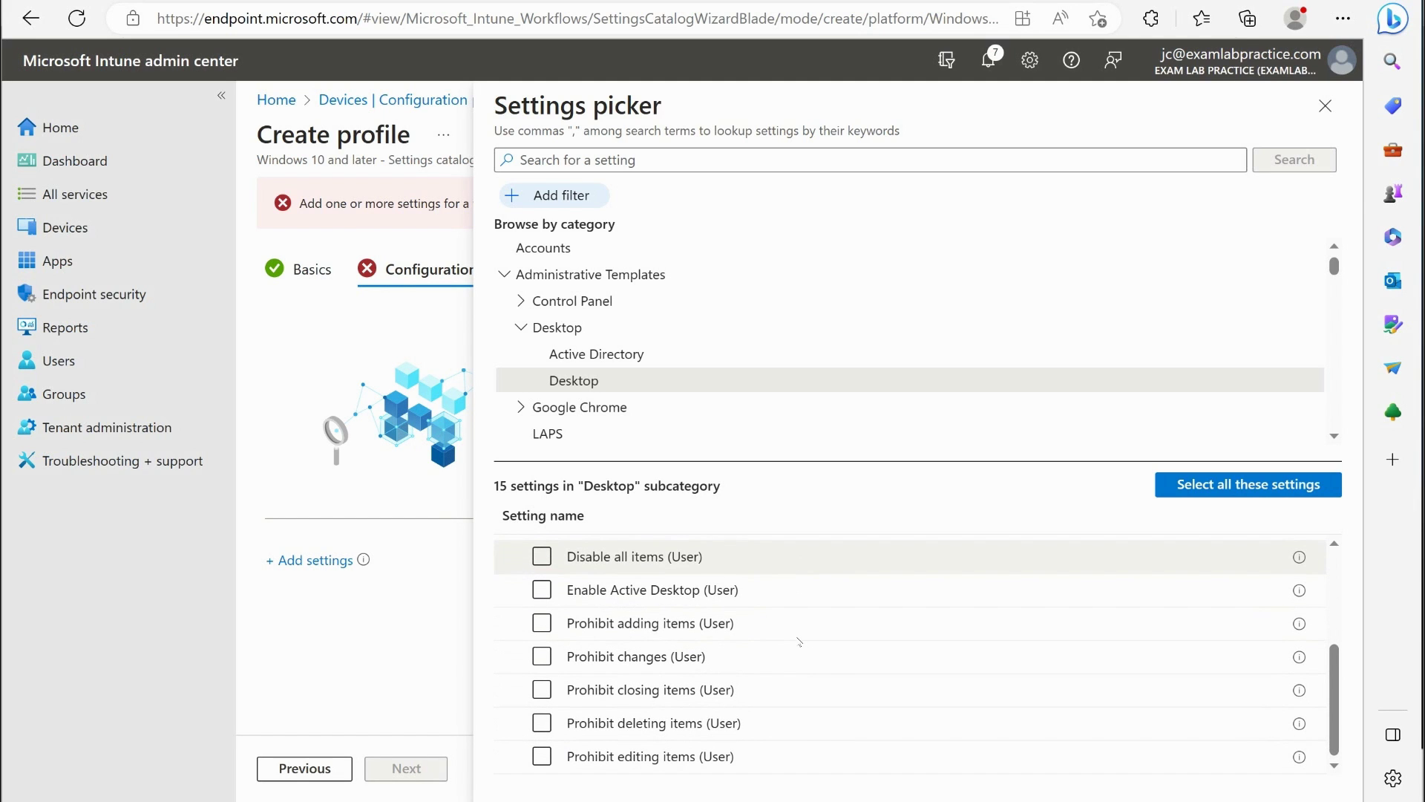
scroll(839, 677, up, 2)
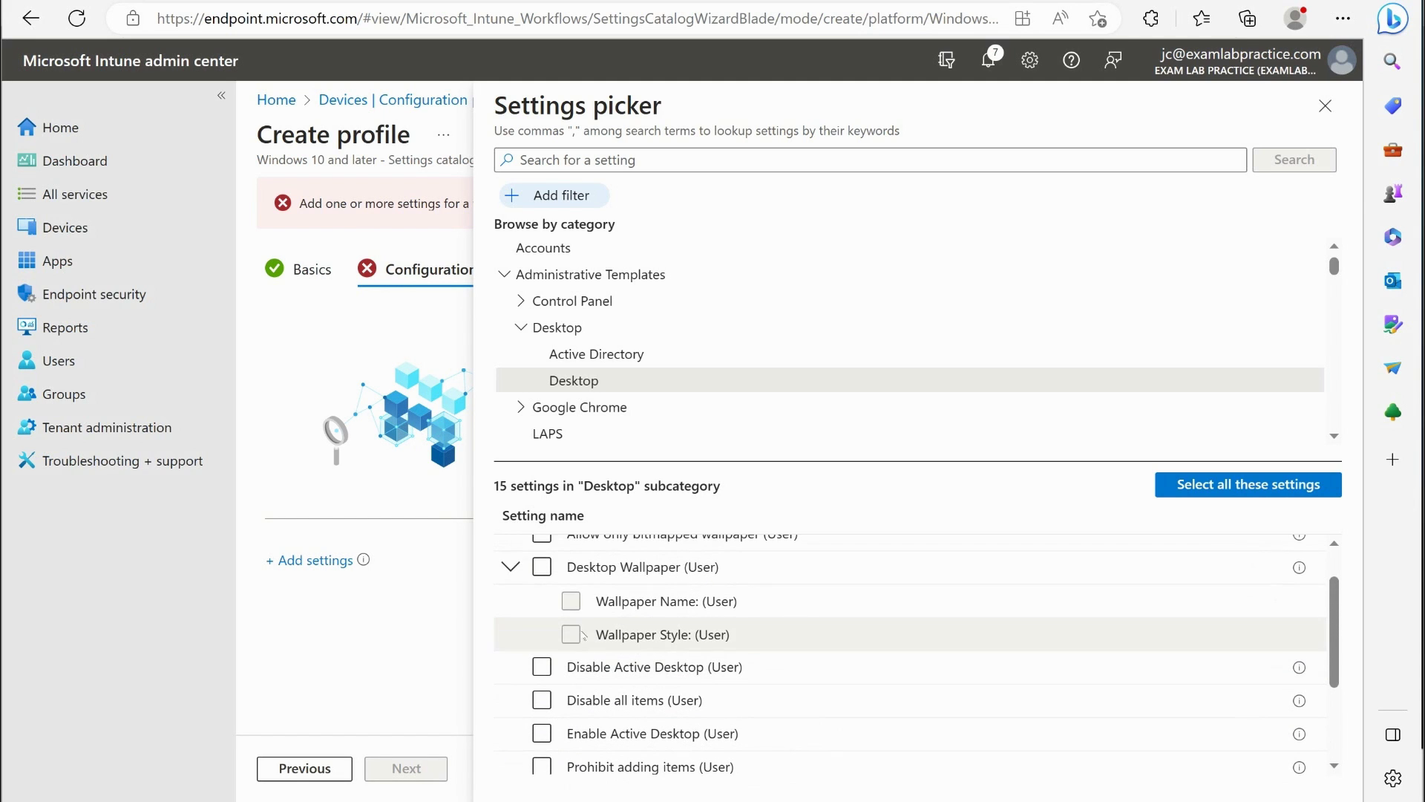
click(542, 566)
scroll(802, 584, up, 1)
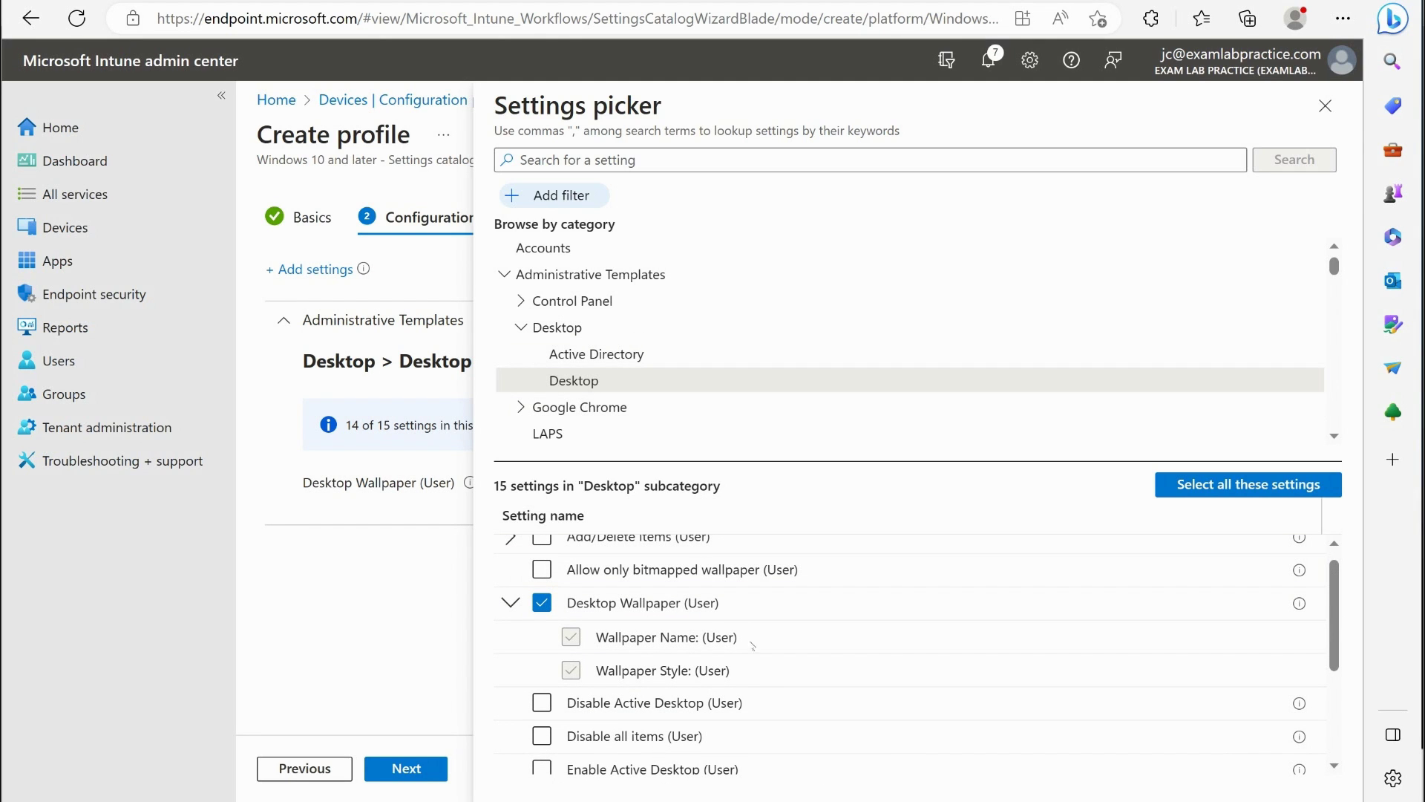
scroll(770, 665, down, 2)
scroll(772, 659, up, 2)
scroll(772, 656, up, 1)
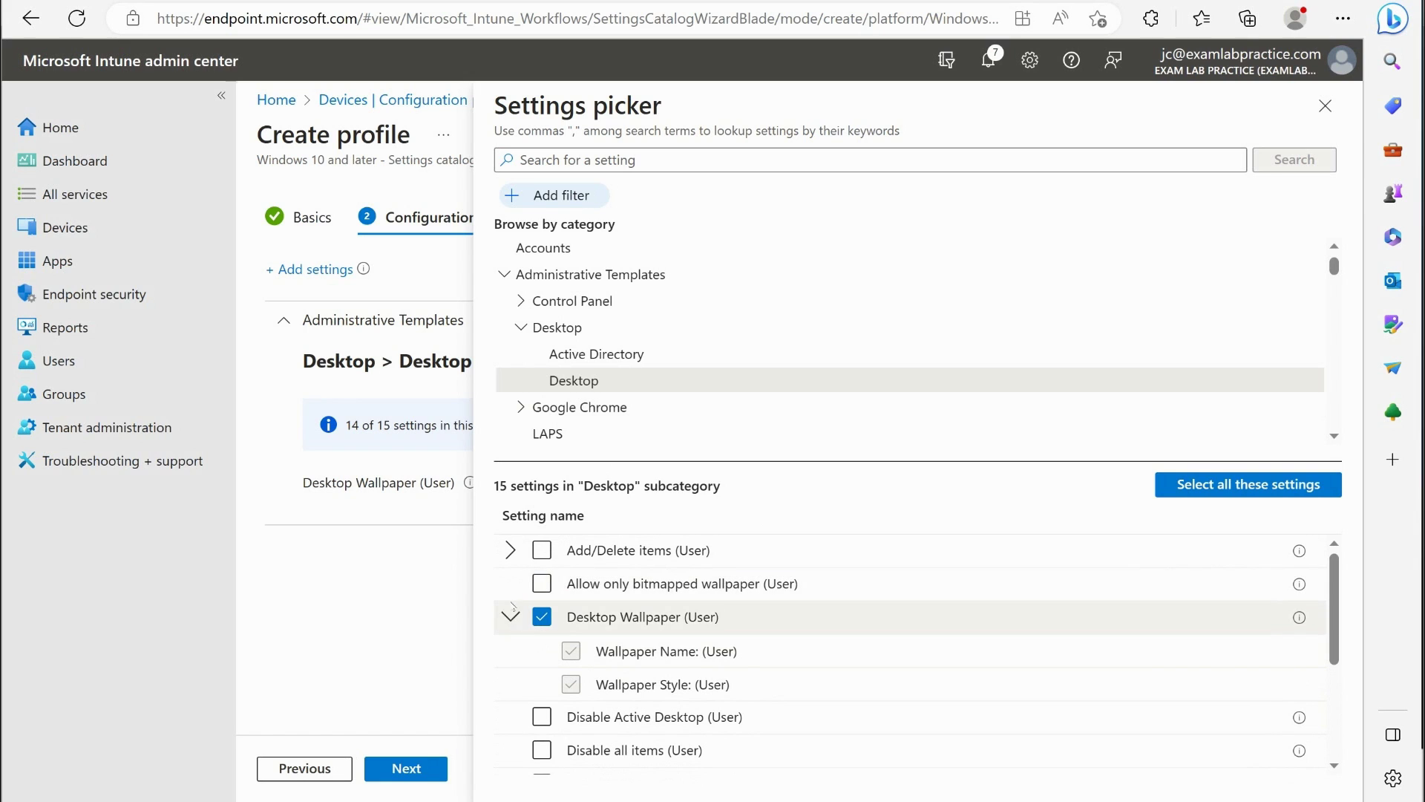
scroll(779, 651, down, 3)
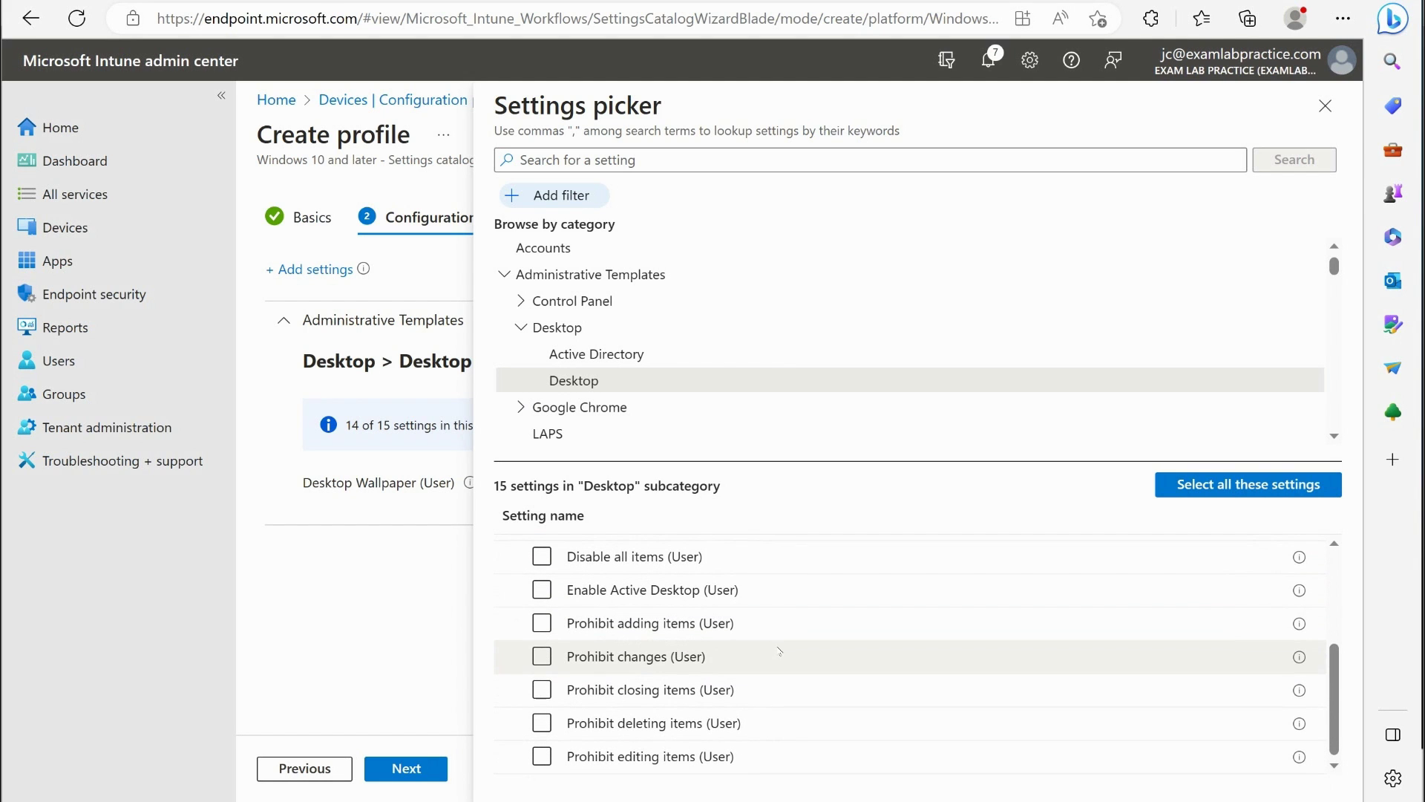
scroll(772, 668, up, 3)
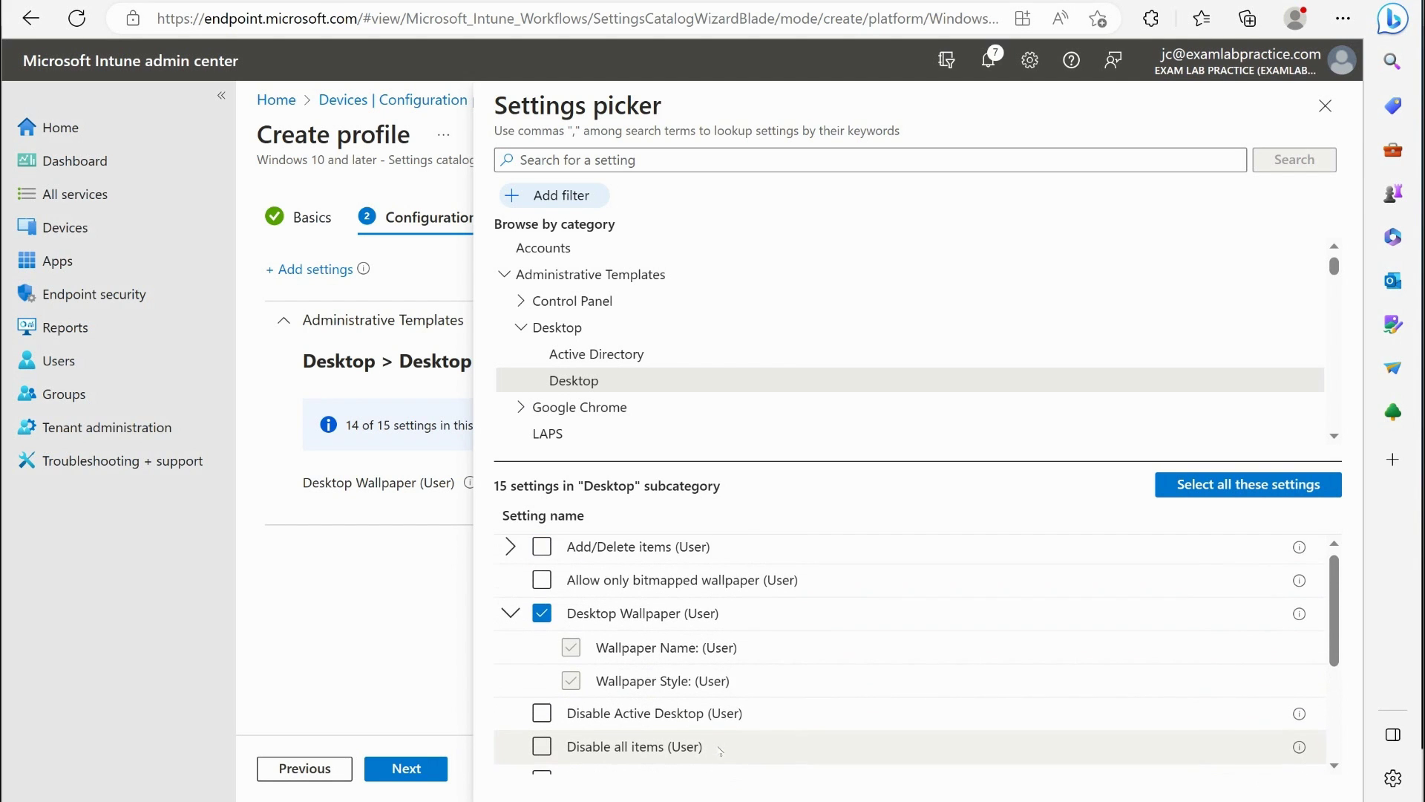
click(510, 617)
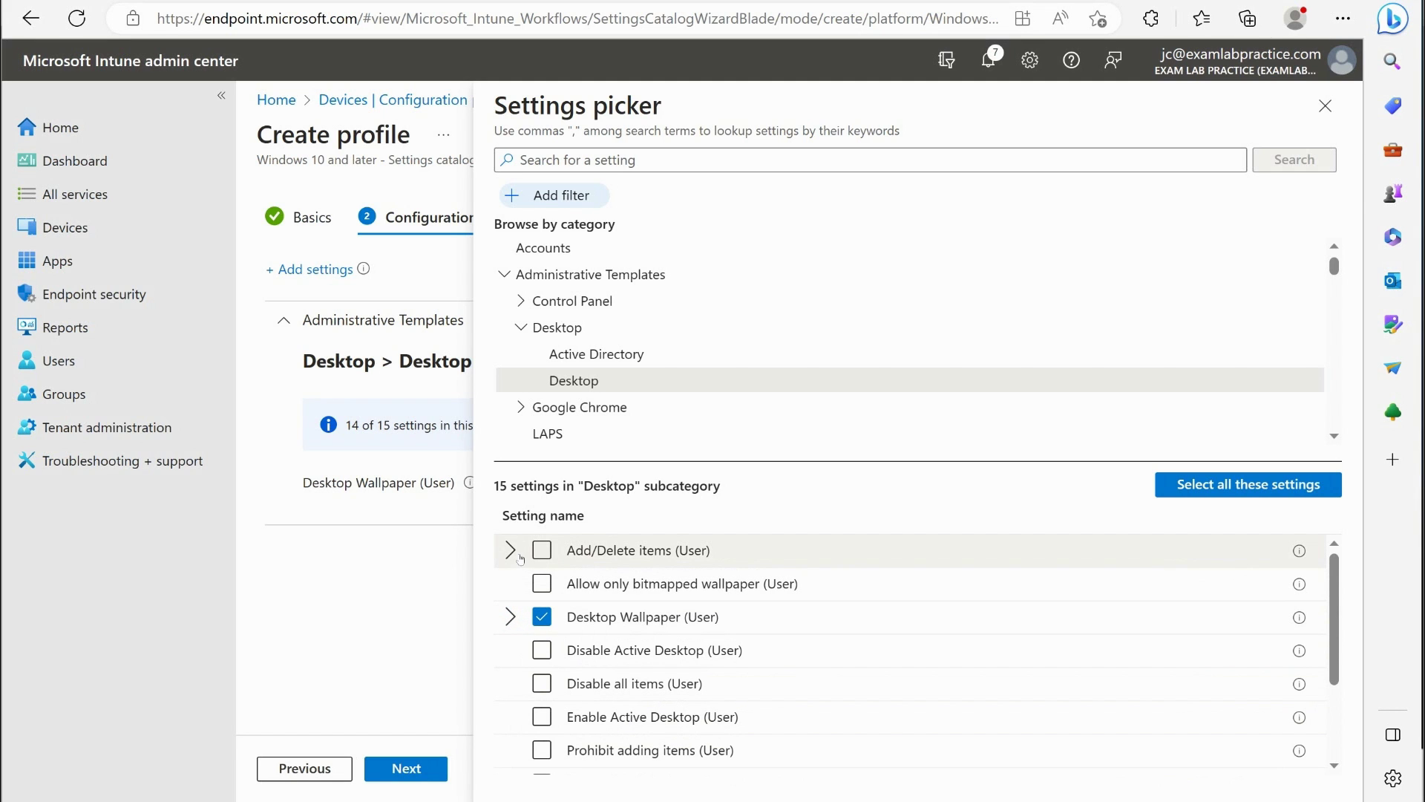
Step: Browse the Google Chrome settings category in the picker
scroll(579, 594, down, 1)
scroll(609, 616, up, 1)
scroll(630, 635, down, 2)
scroll(630, 631, up, 3)
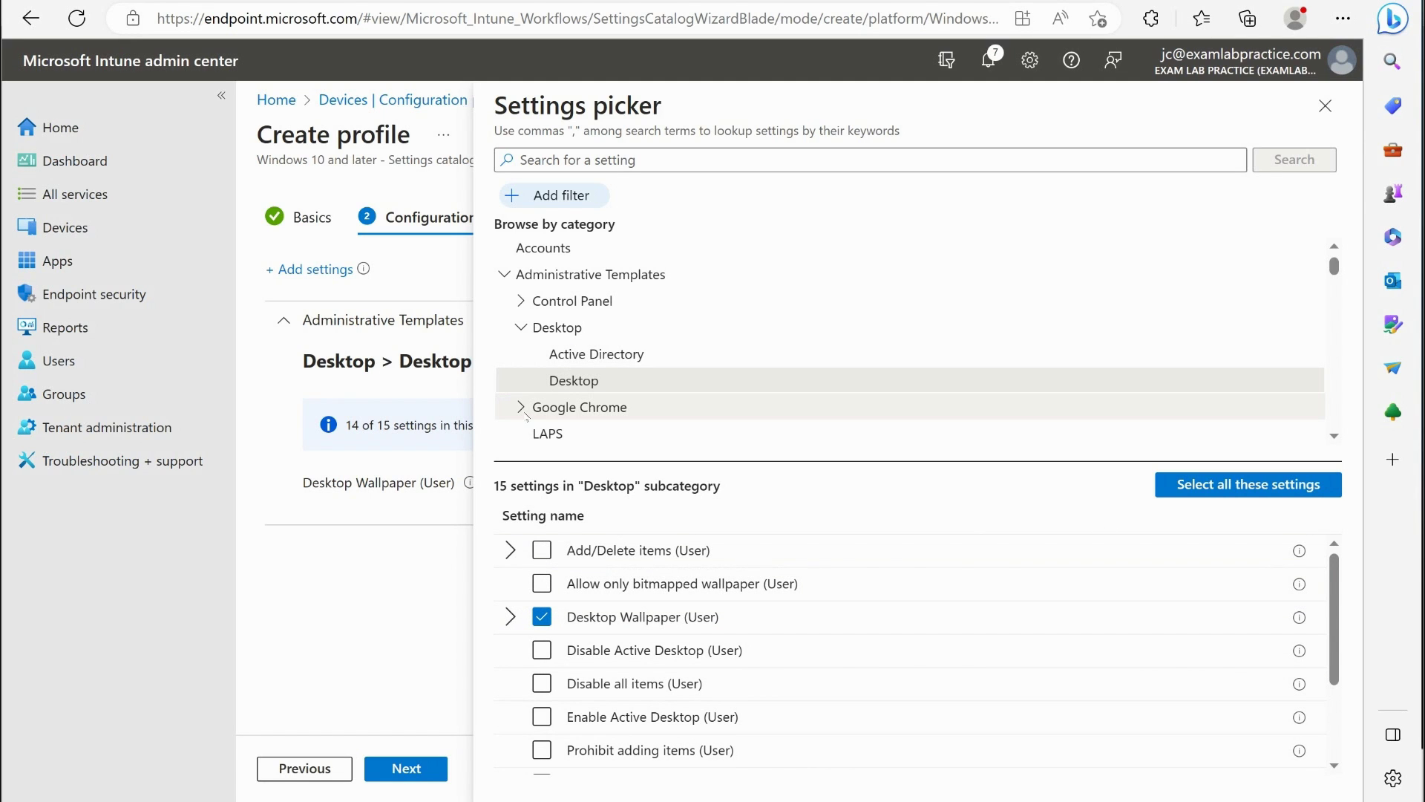
scroll(523, 411, down, 1)
click(523, 346)
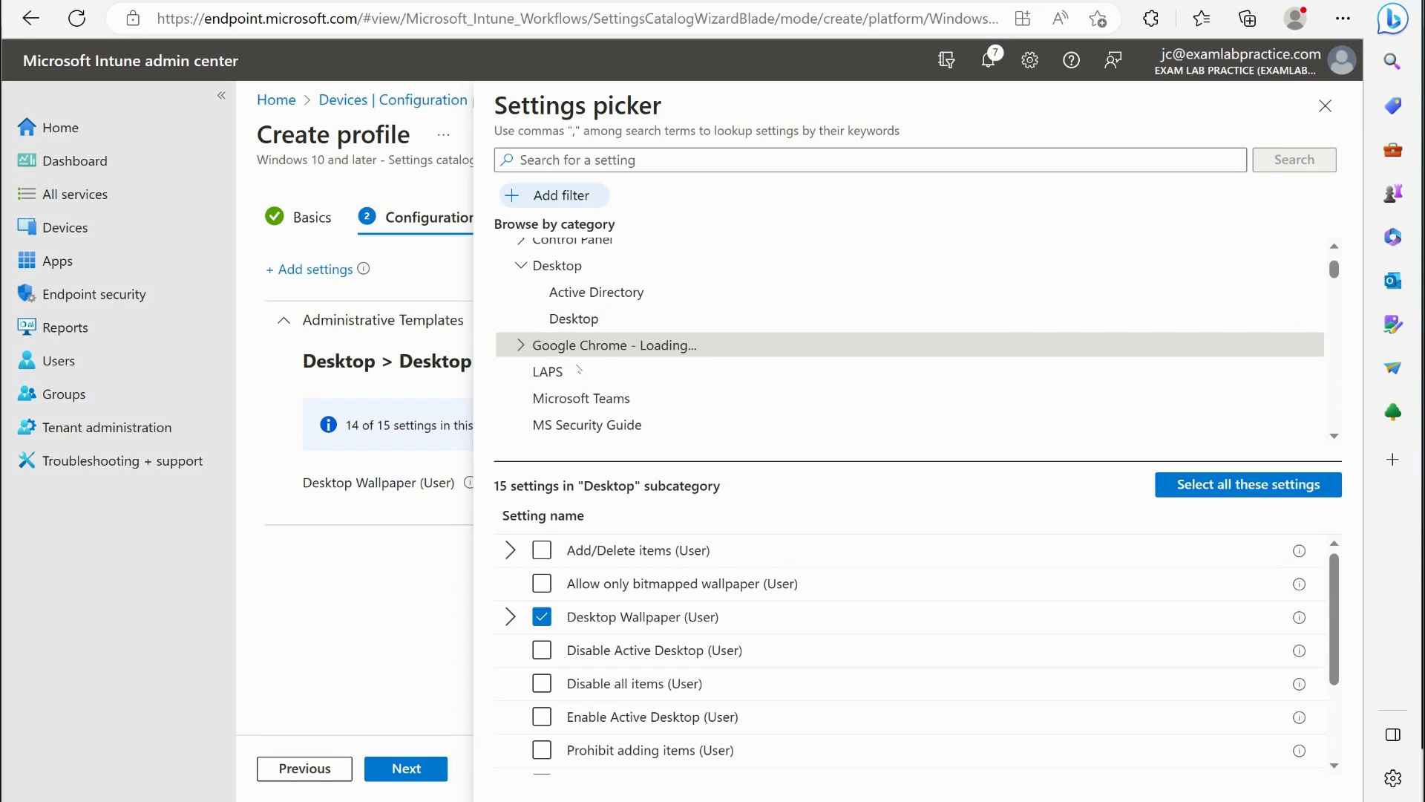
scroll(530, 343, down, 2)
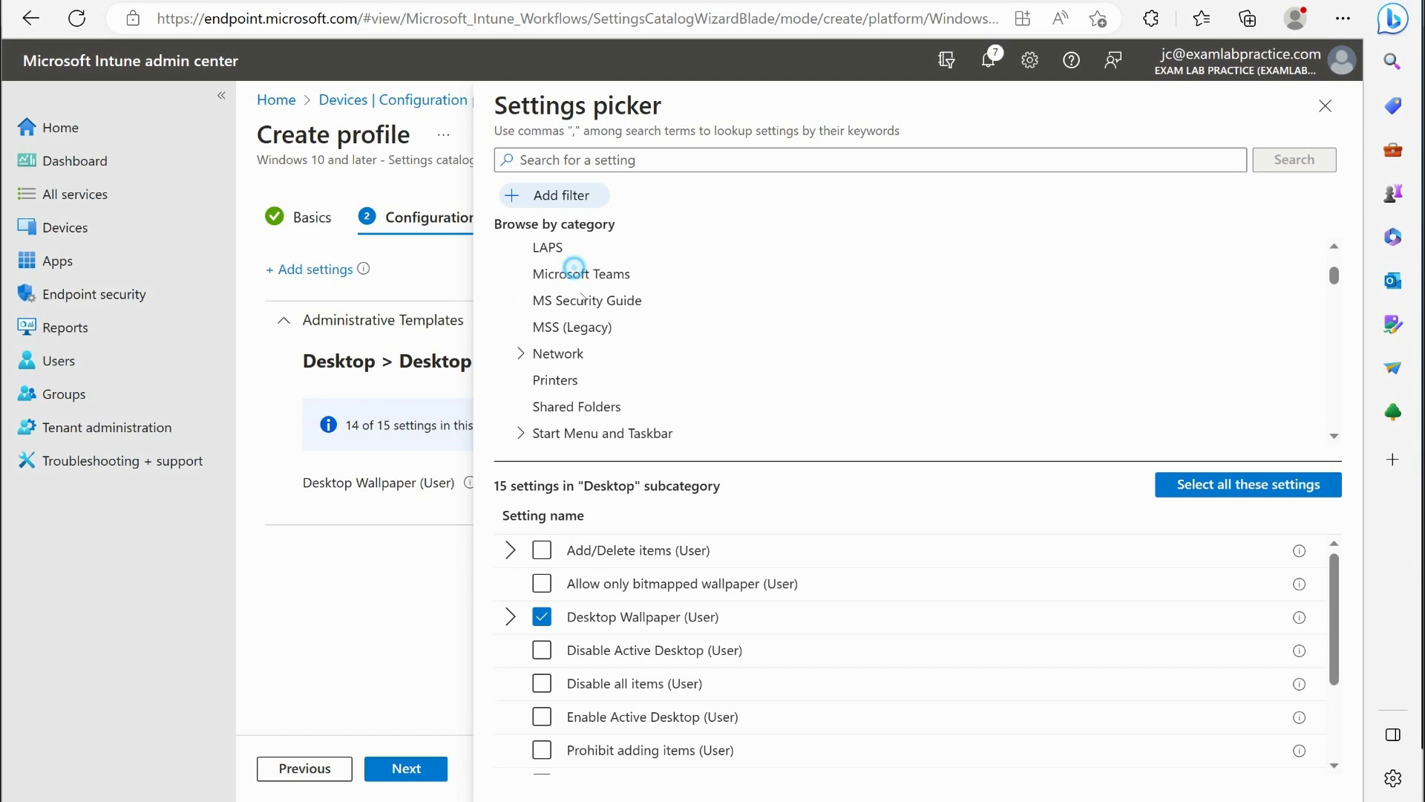
scroll(648, 426, down, 1)
scroll(648, 426, down, 2)
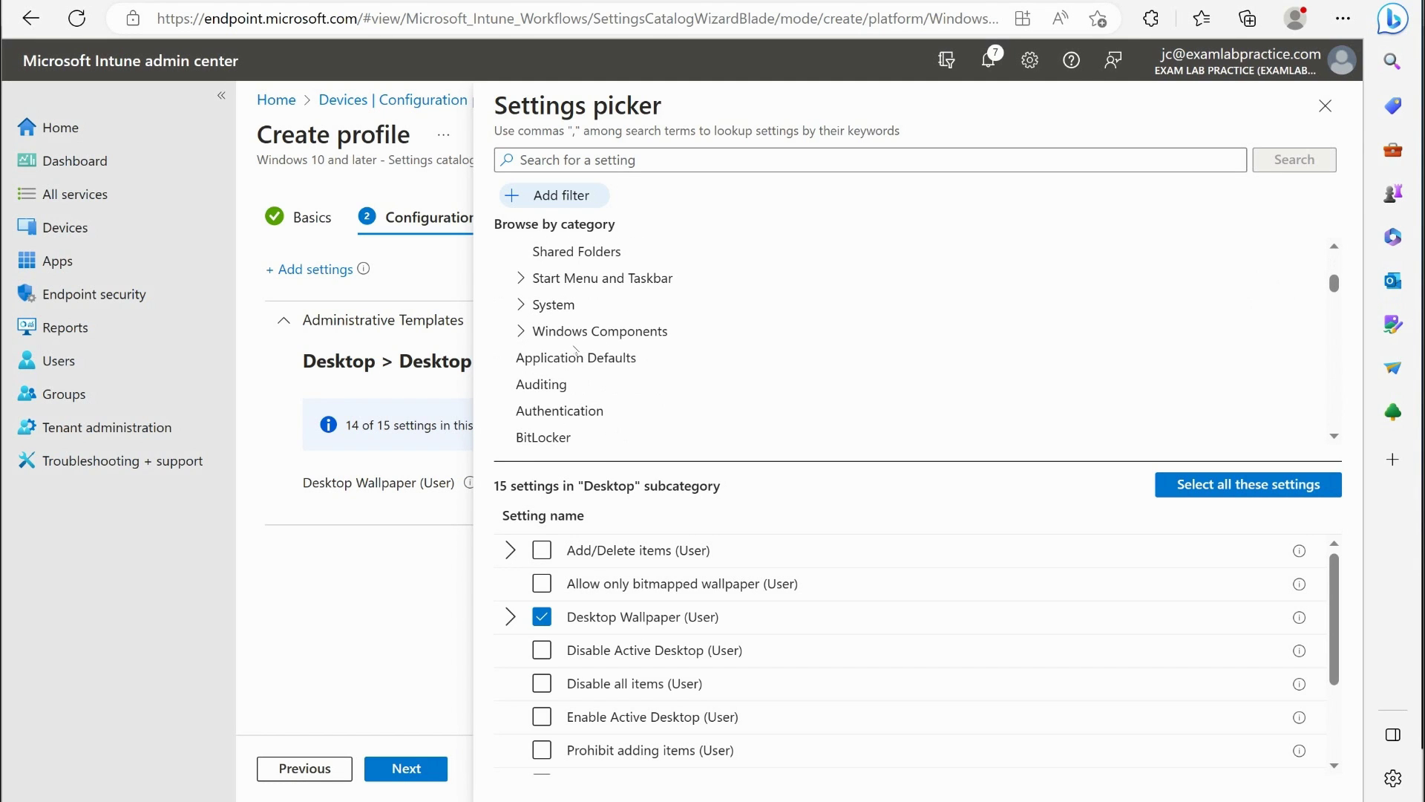
scroll(585, 351, down, 3)
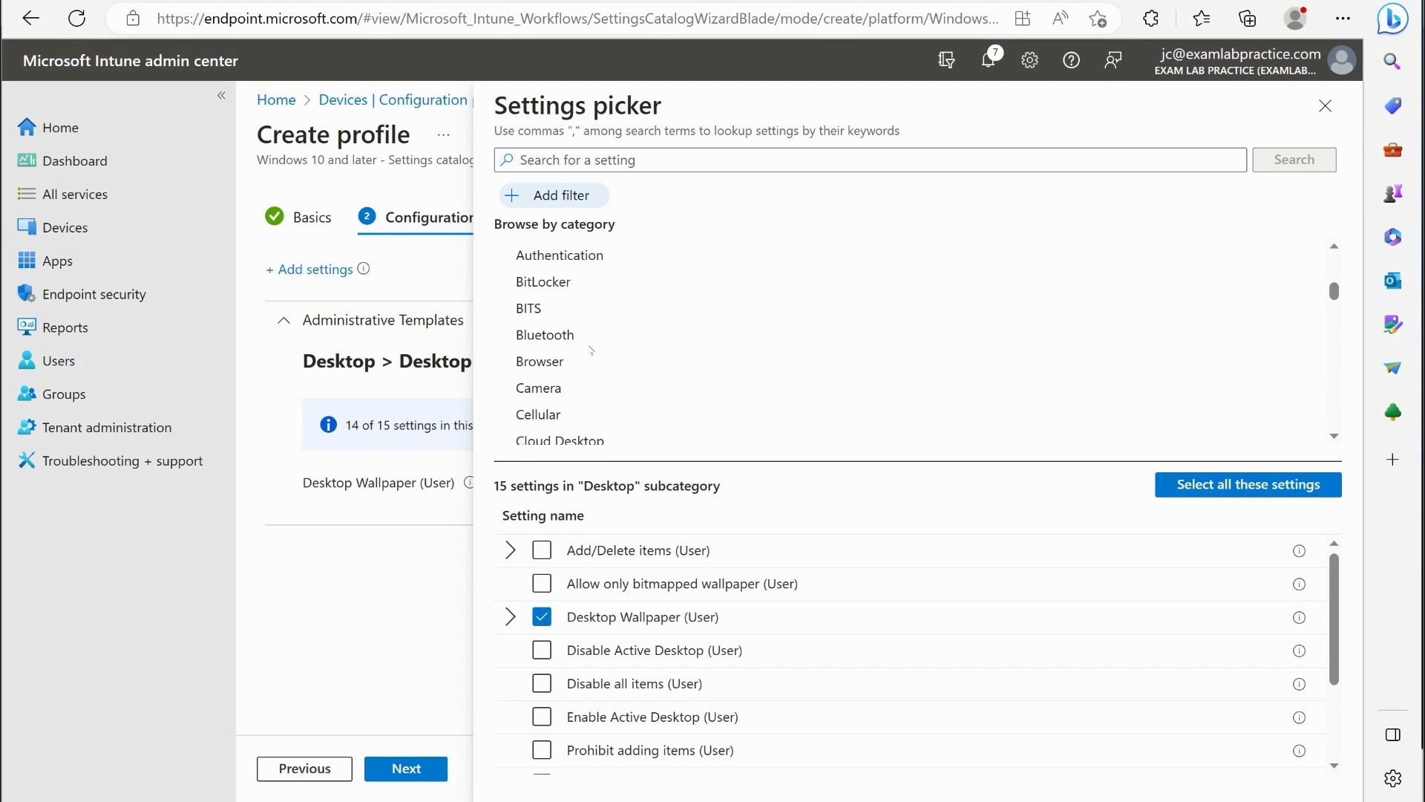
scroll(592, 350, down, 1)
scroll(592, 350, down, 1)
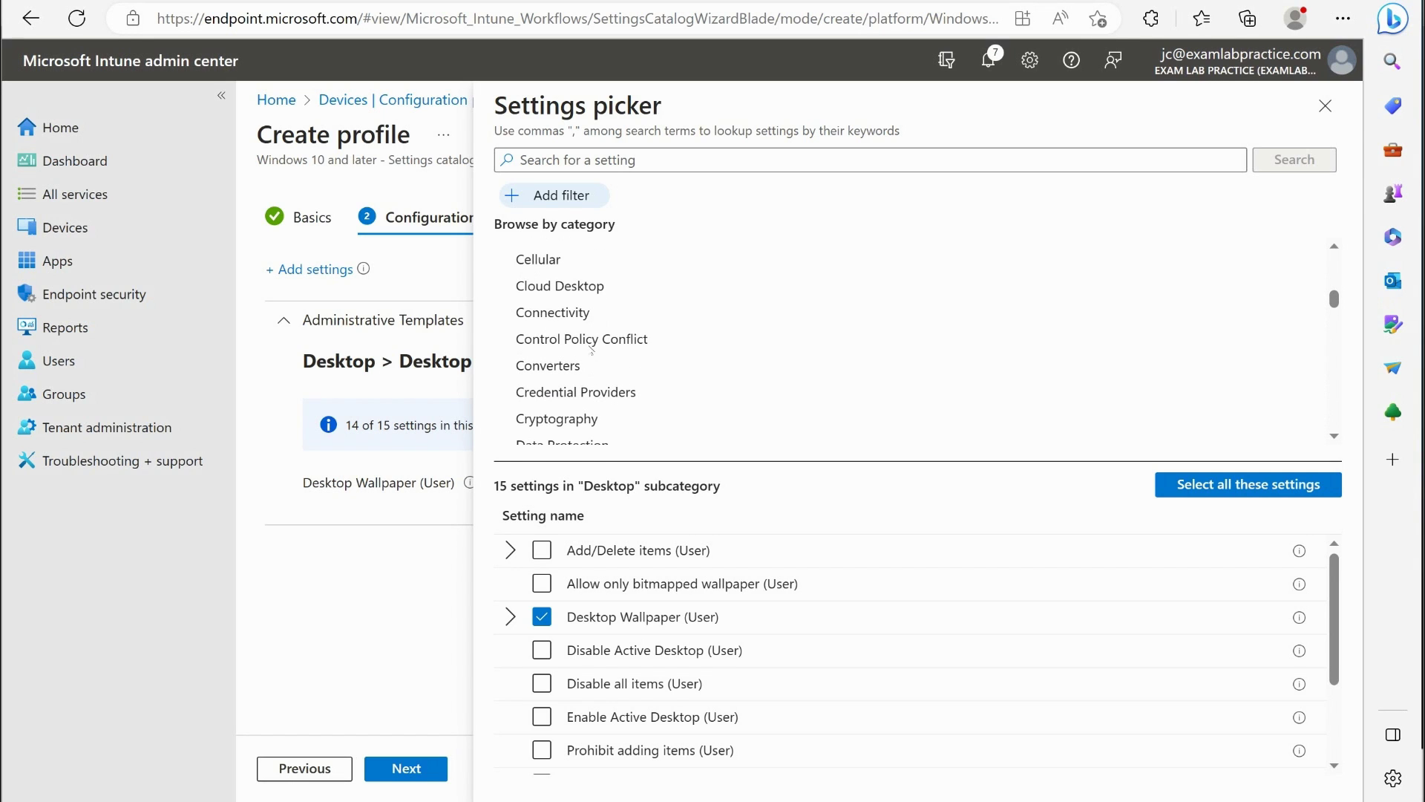
click(594, 339)
scroll(555, 393, up, 2)
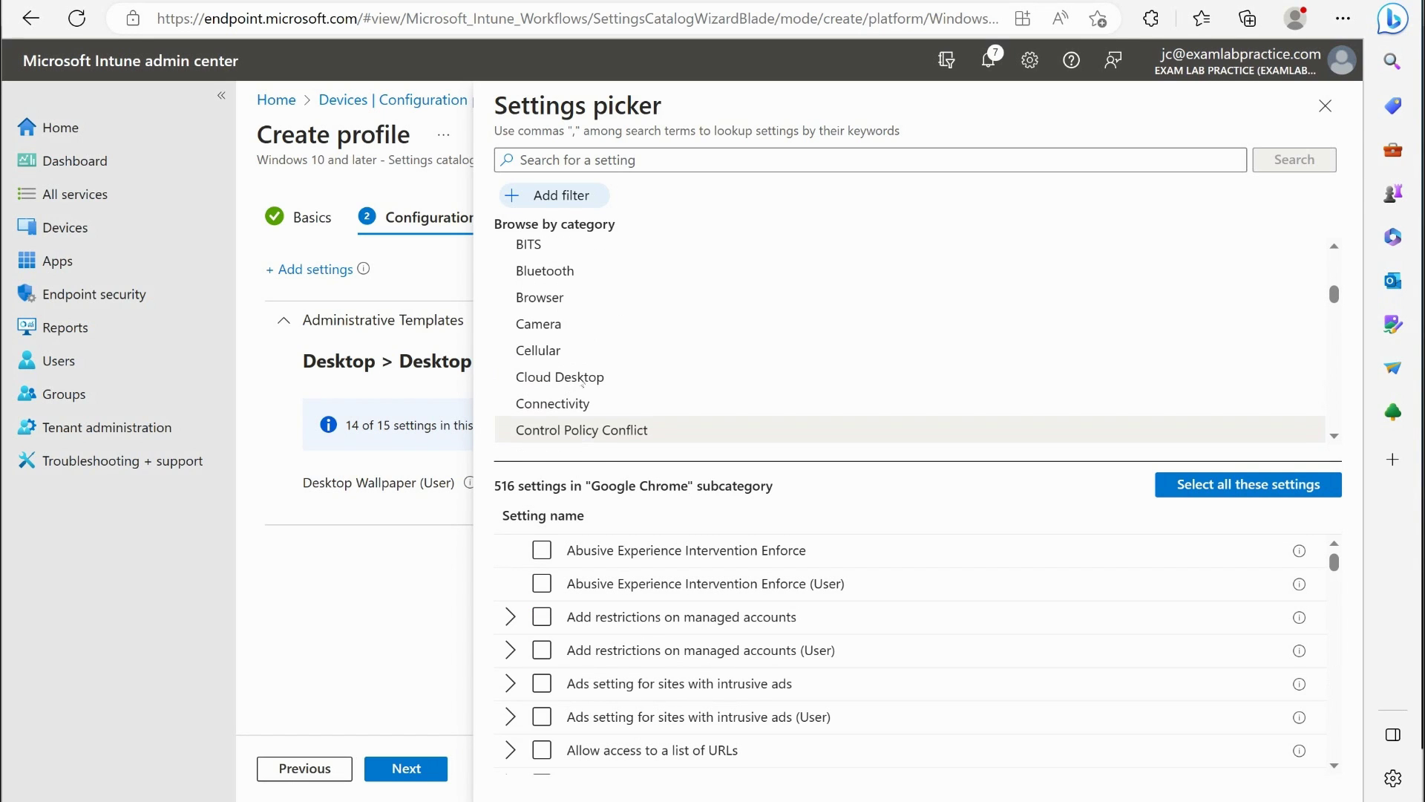
scroll(579, 375, up, 2)
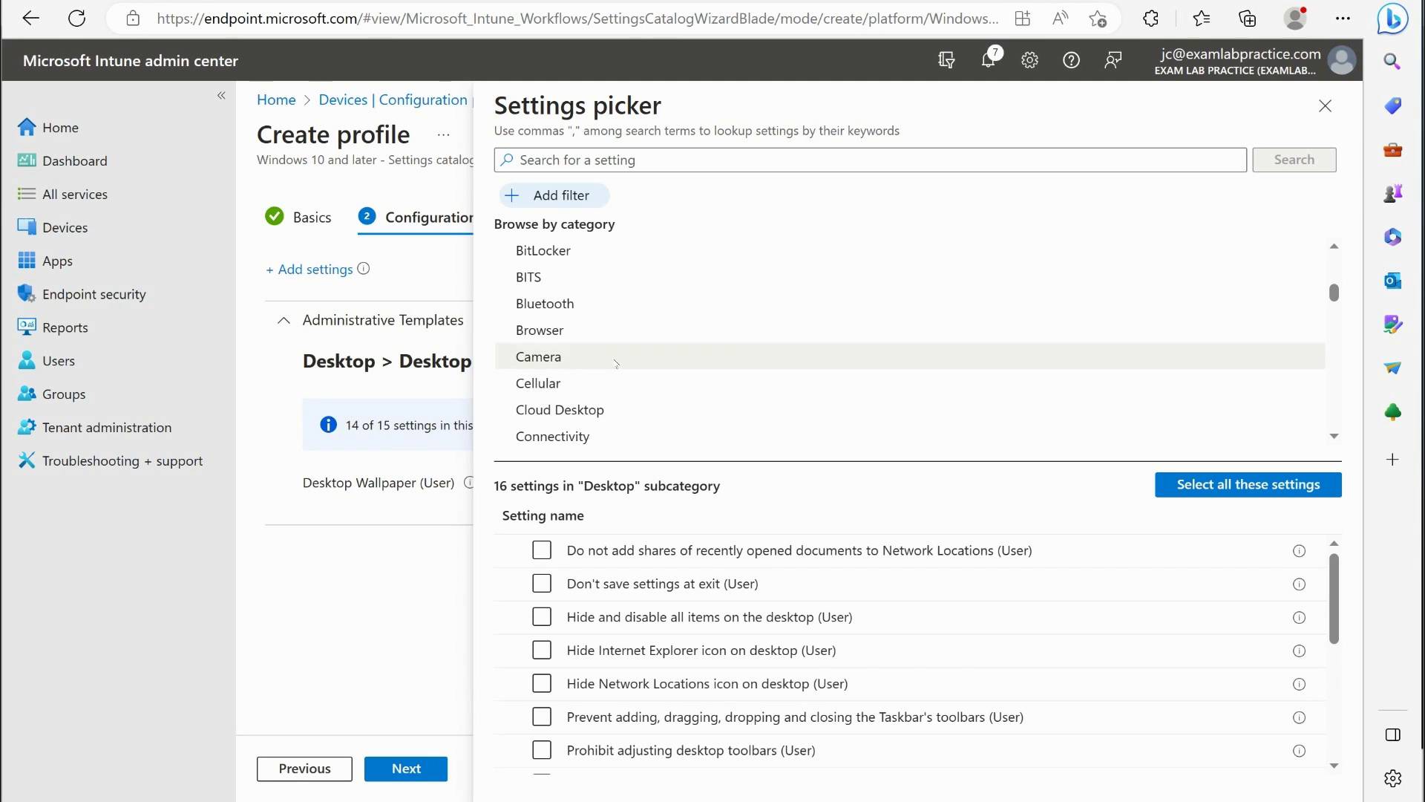
scroll(609, 385, up, 1)
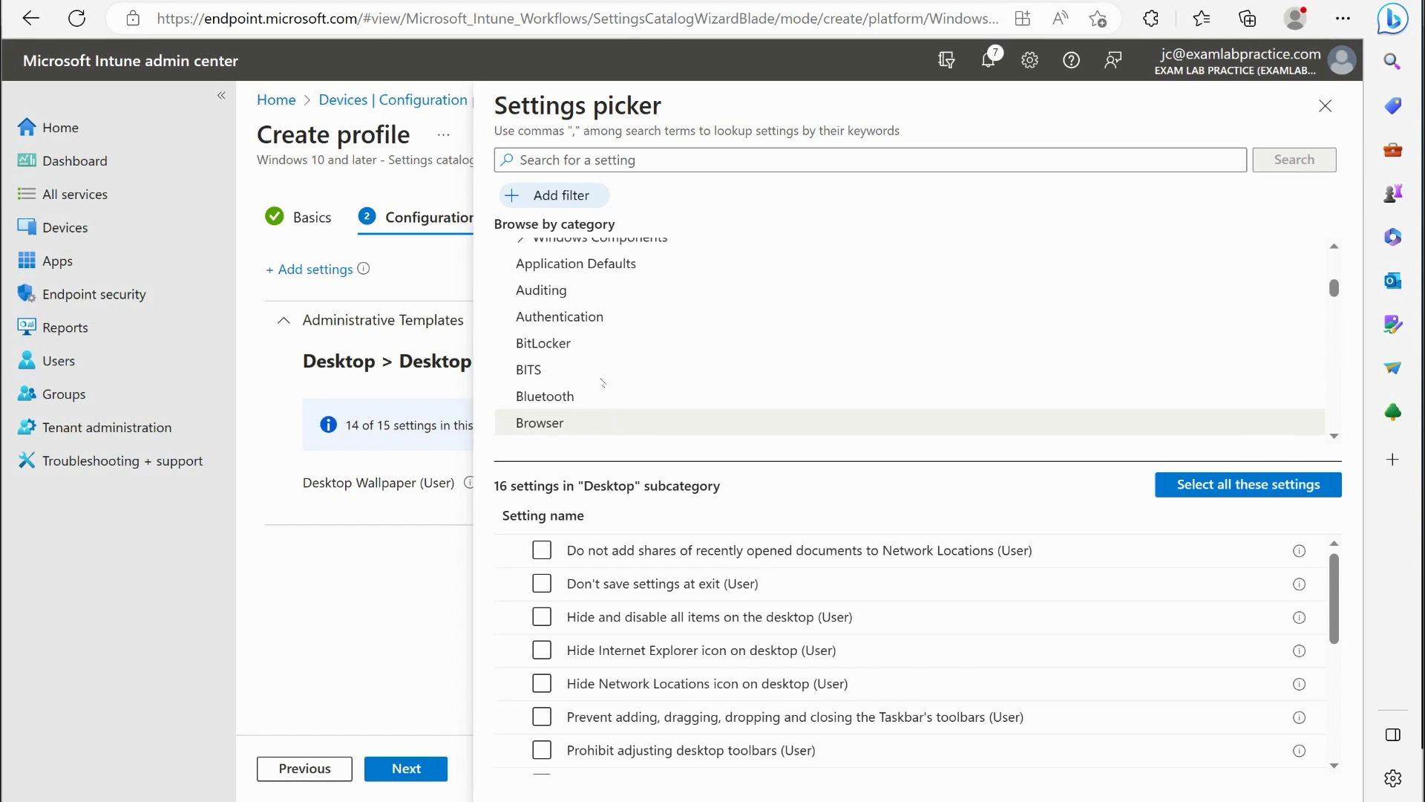
scroll(605, 383, down, 5)
scroll(602, 380, down, 4)
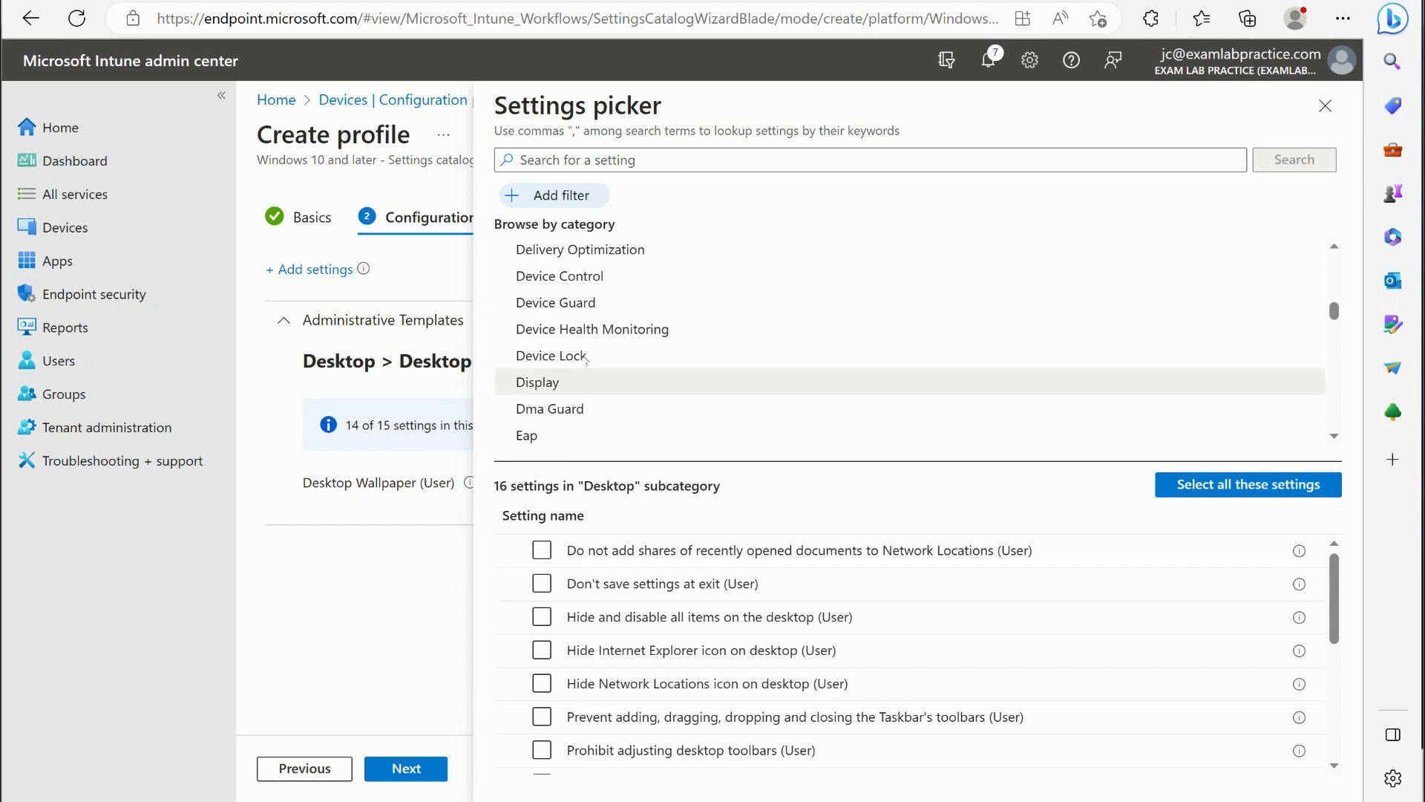
scroll(603, 398, down, 10)
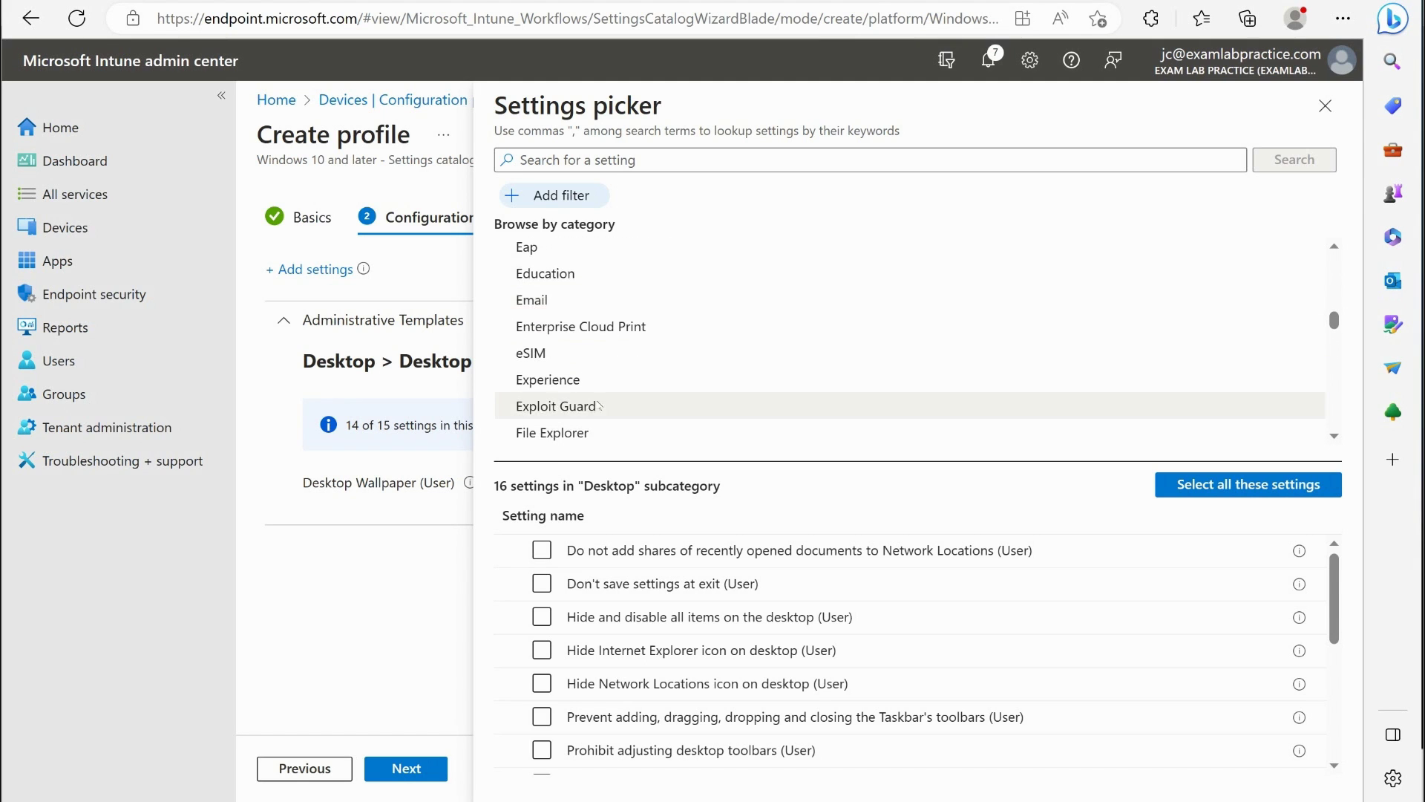
scroll(600, 408, down, 12)
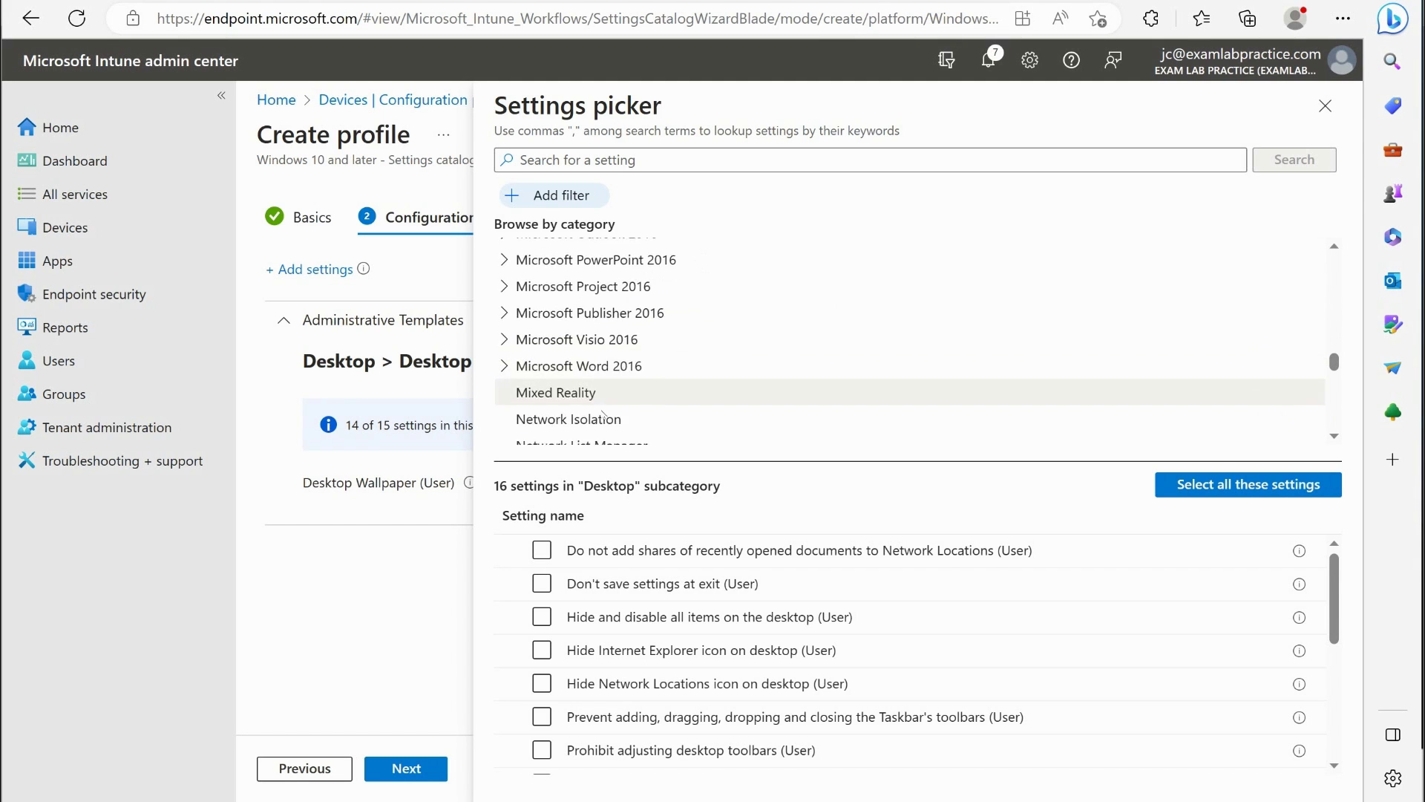
scroll(989, 555, down, 1)
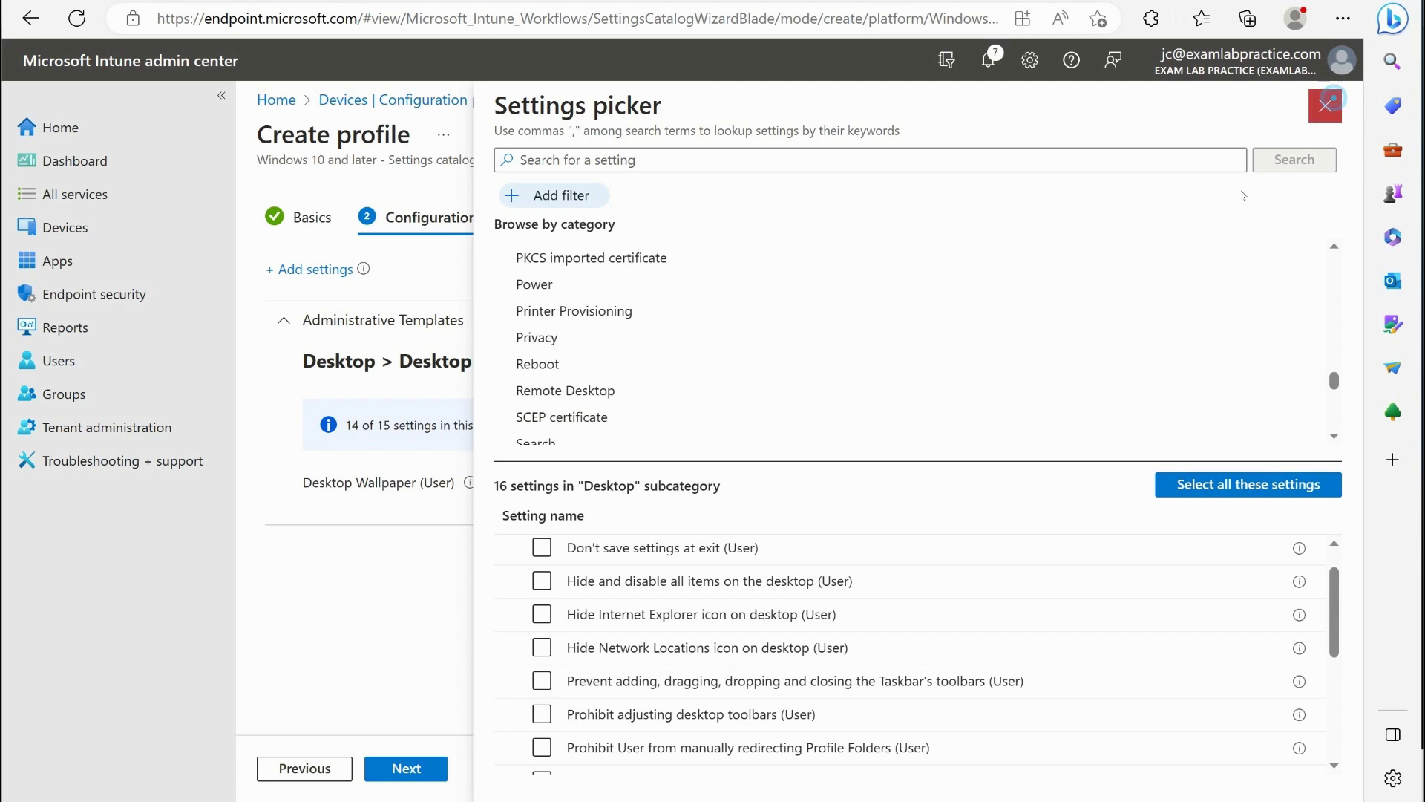
Step: Close the picker and enable the Desktop Wallpaper (User) setting
click(1325, 105)
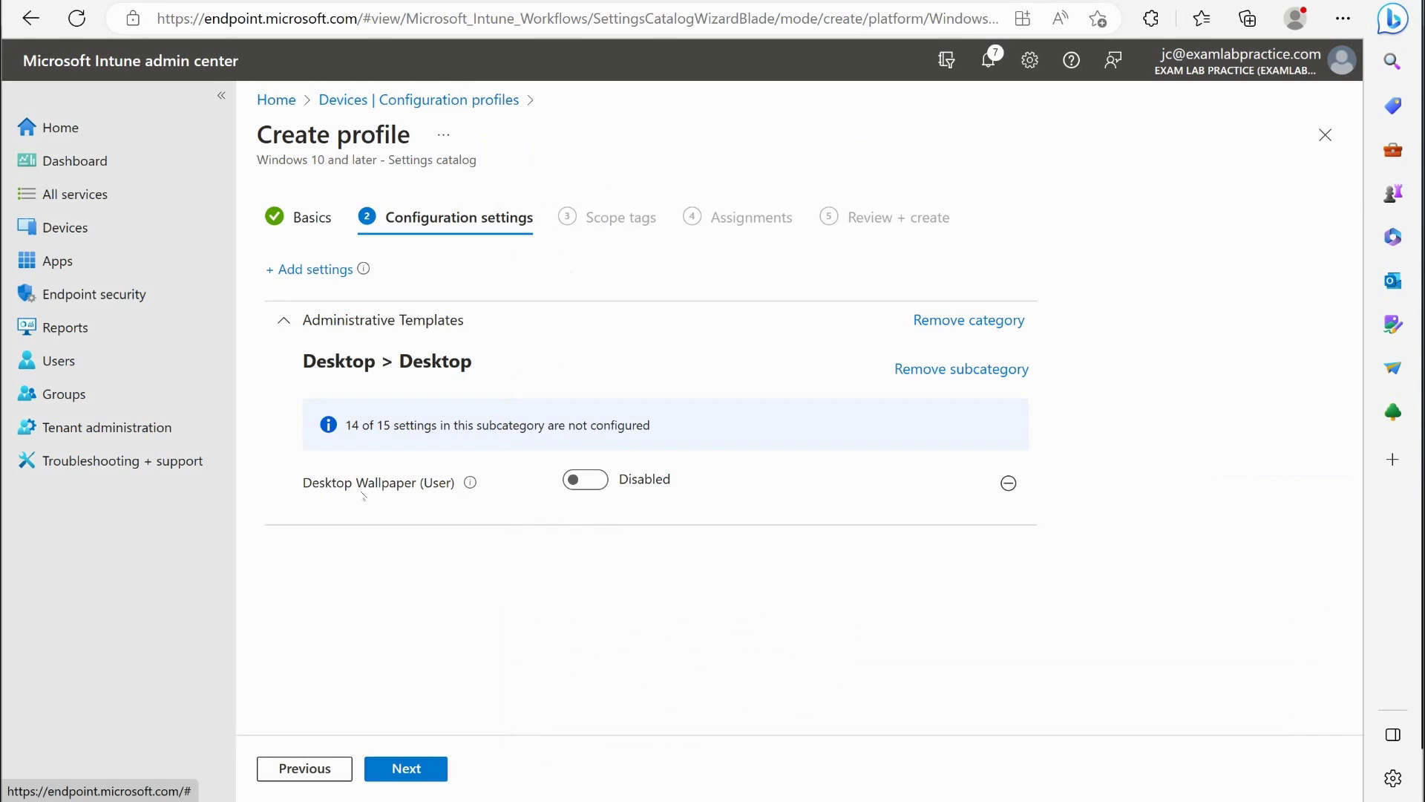
click(587, 484)
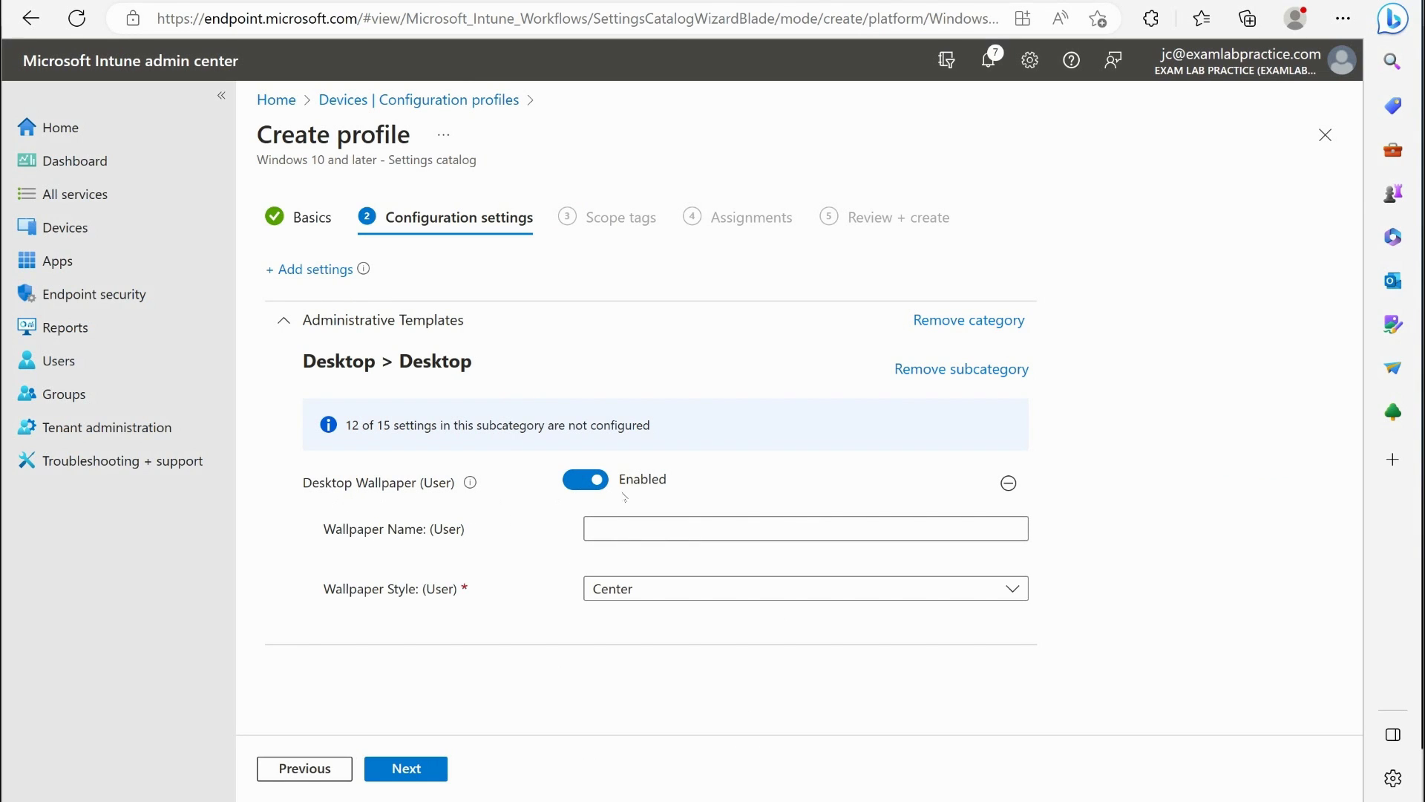
click(660, 529)
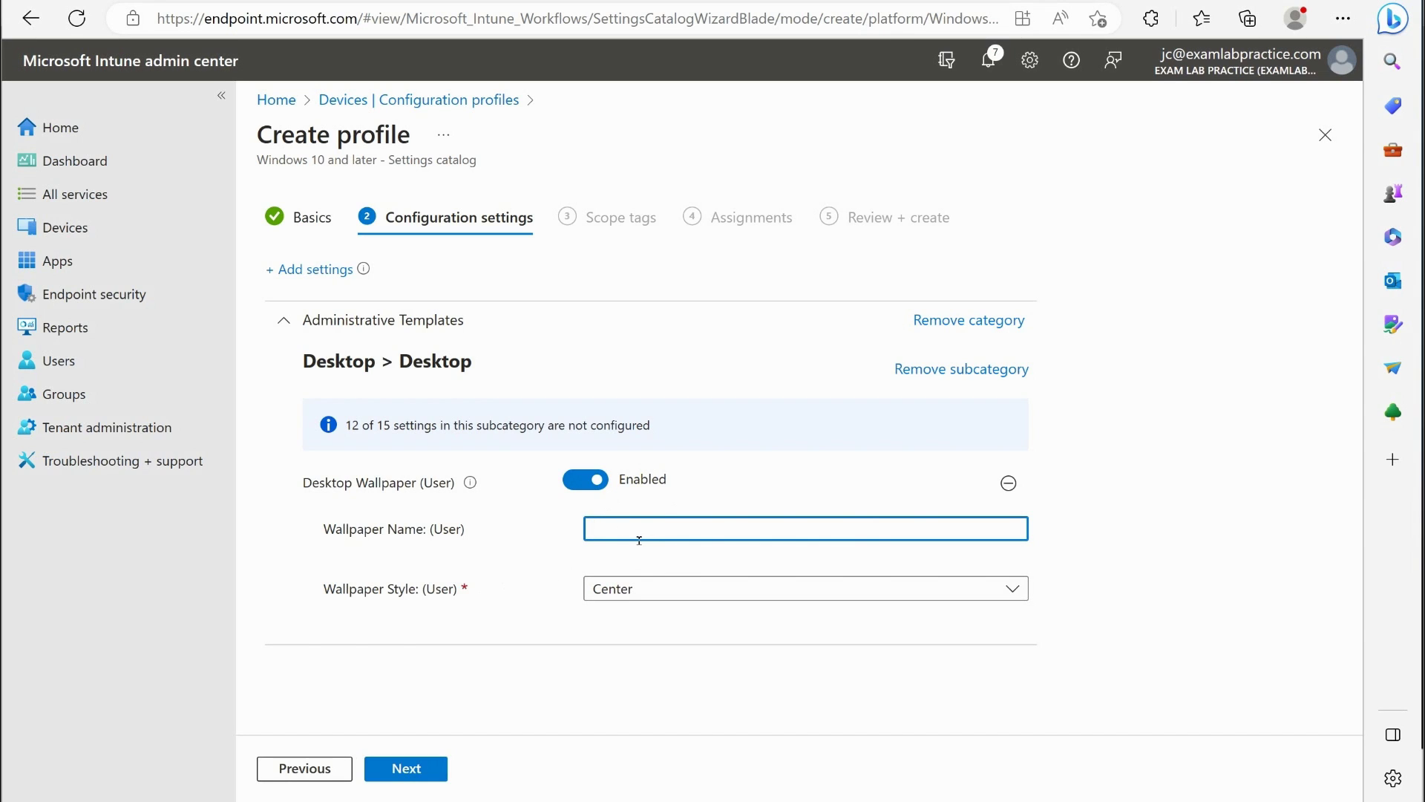
click(664, 586)
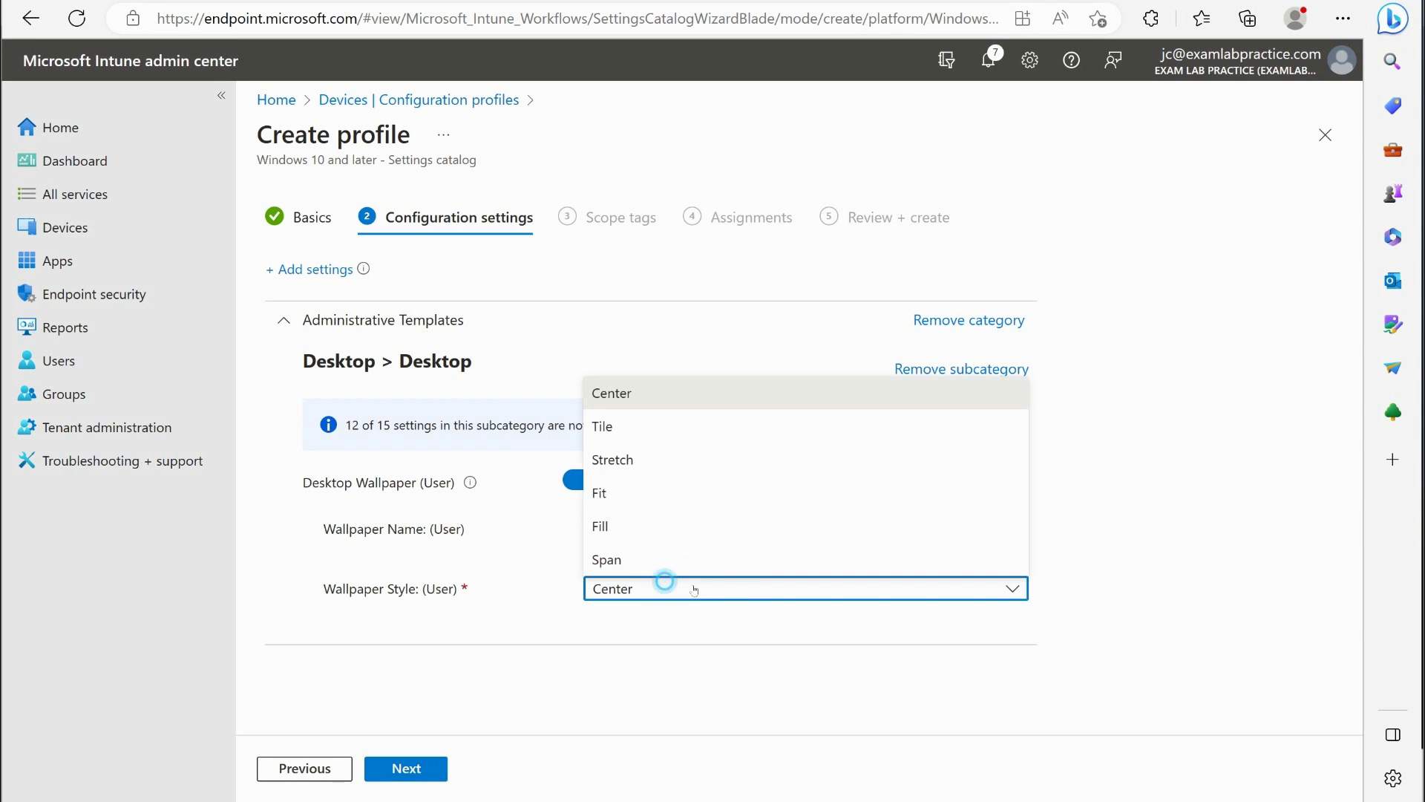
click(705, 587)
Step: Set Wallpaper Name to blank.jpg and Wallpaper Style to Stretch
click(651, 533)
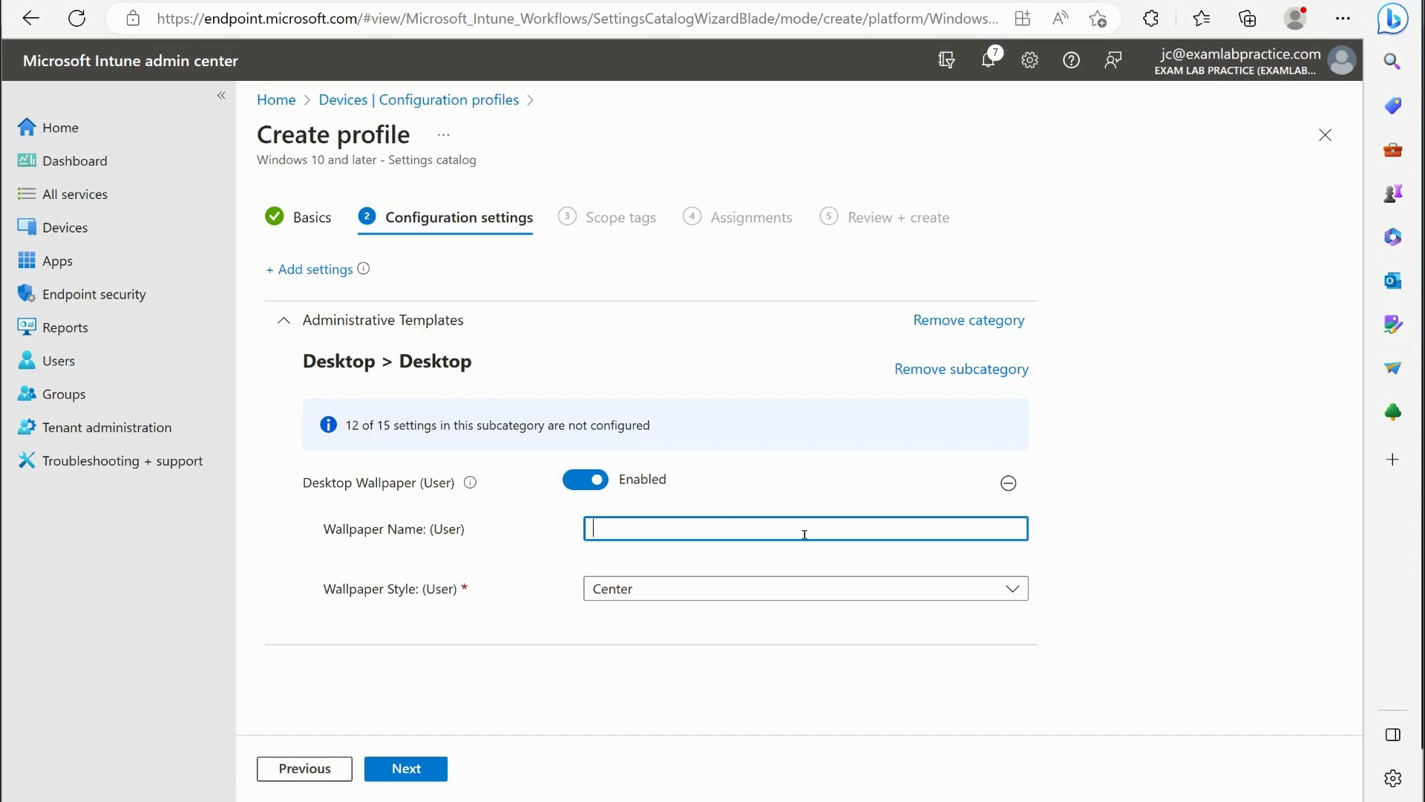
text(blank.jpg)
click(693, 593)
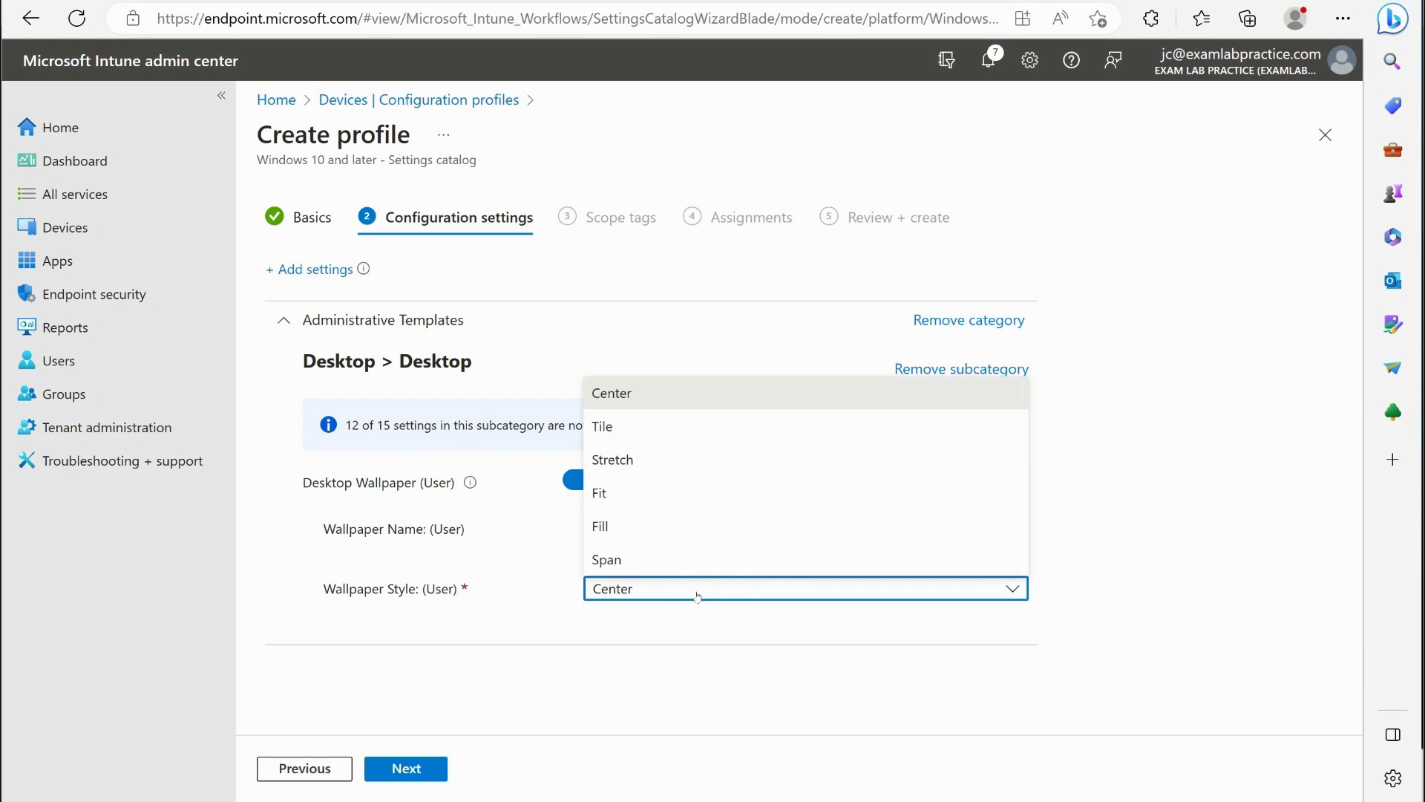
click(644, 460)
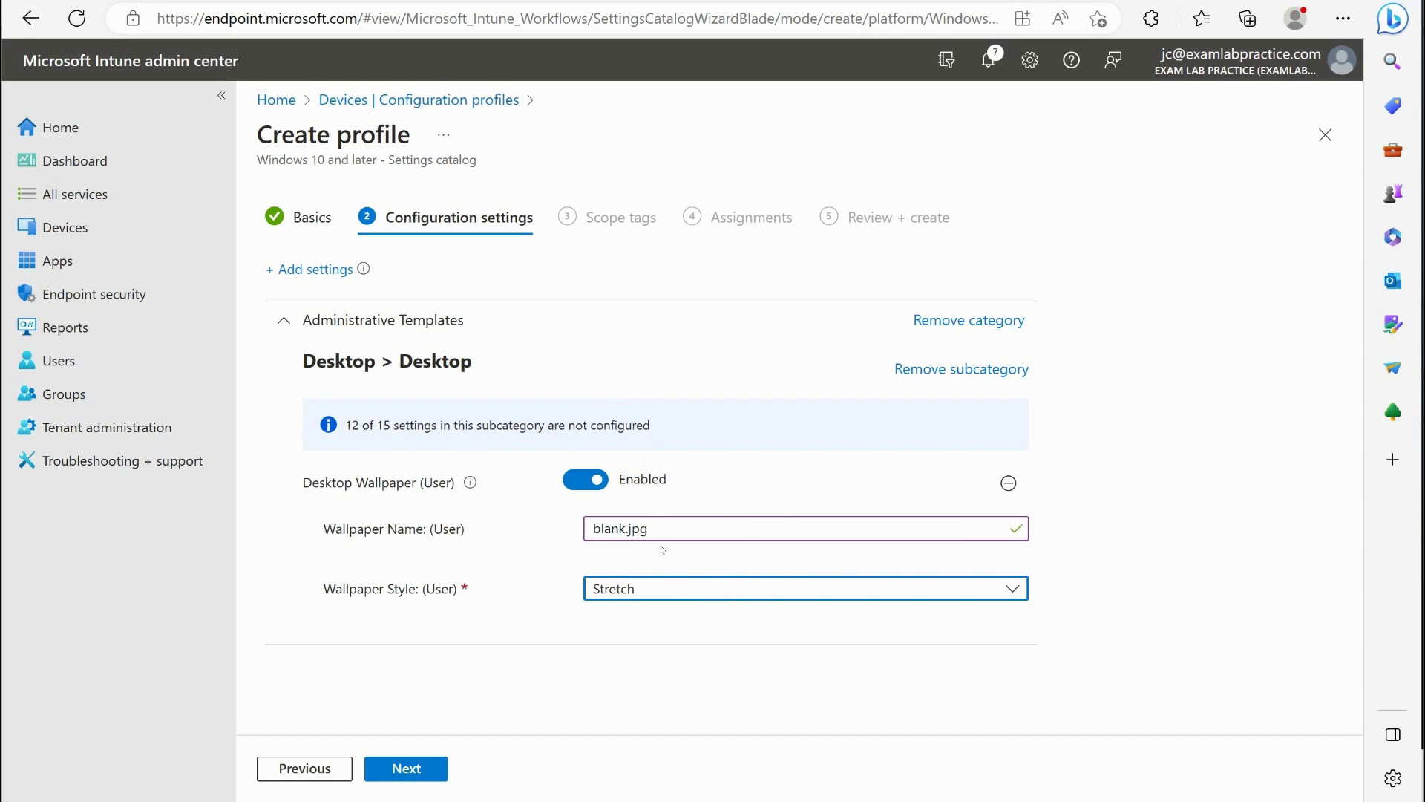
Step: Assign the policy to the New York Users and Devices group and create it
click(410, 769)
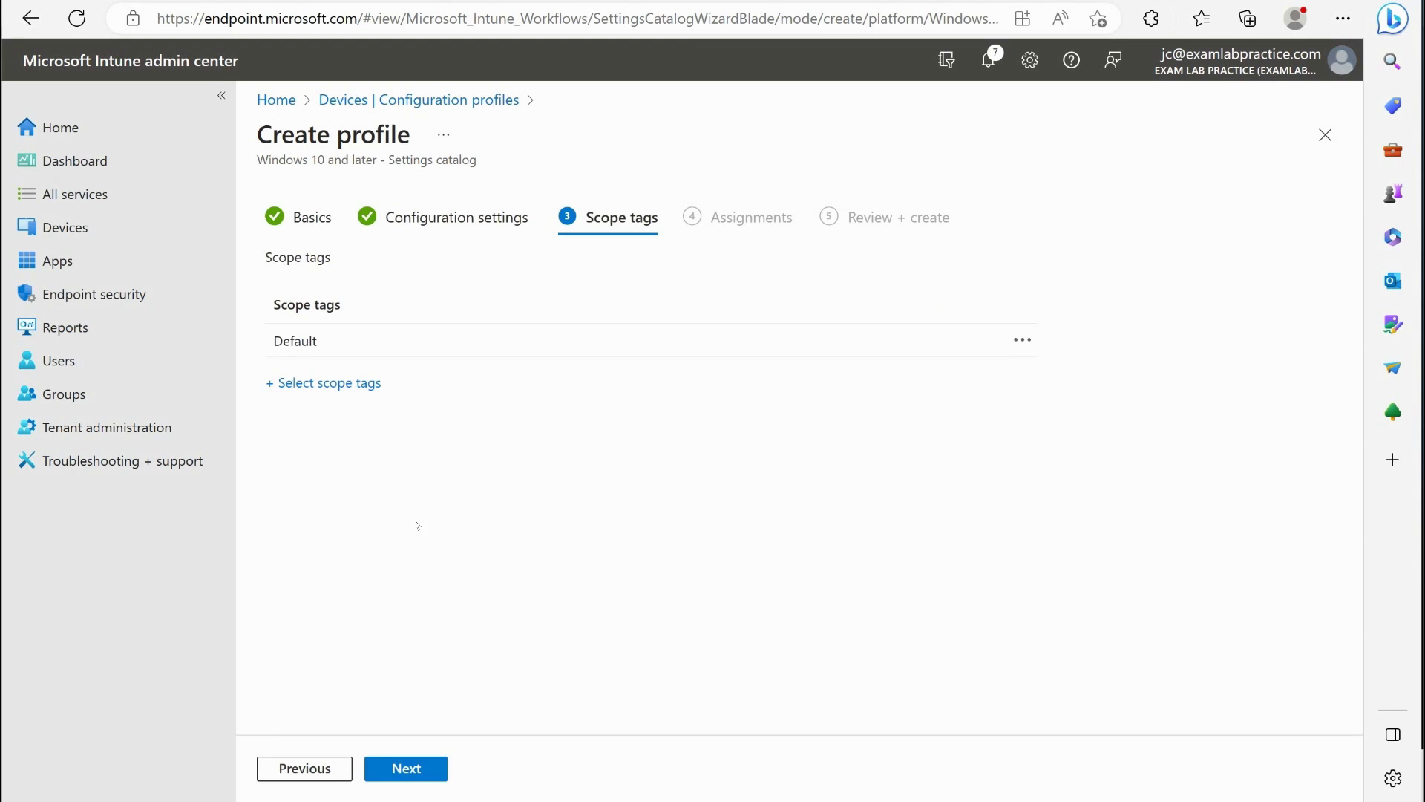
click(416, 775)
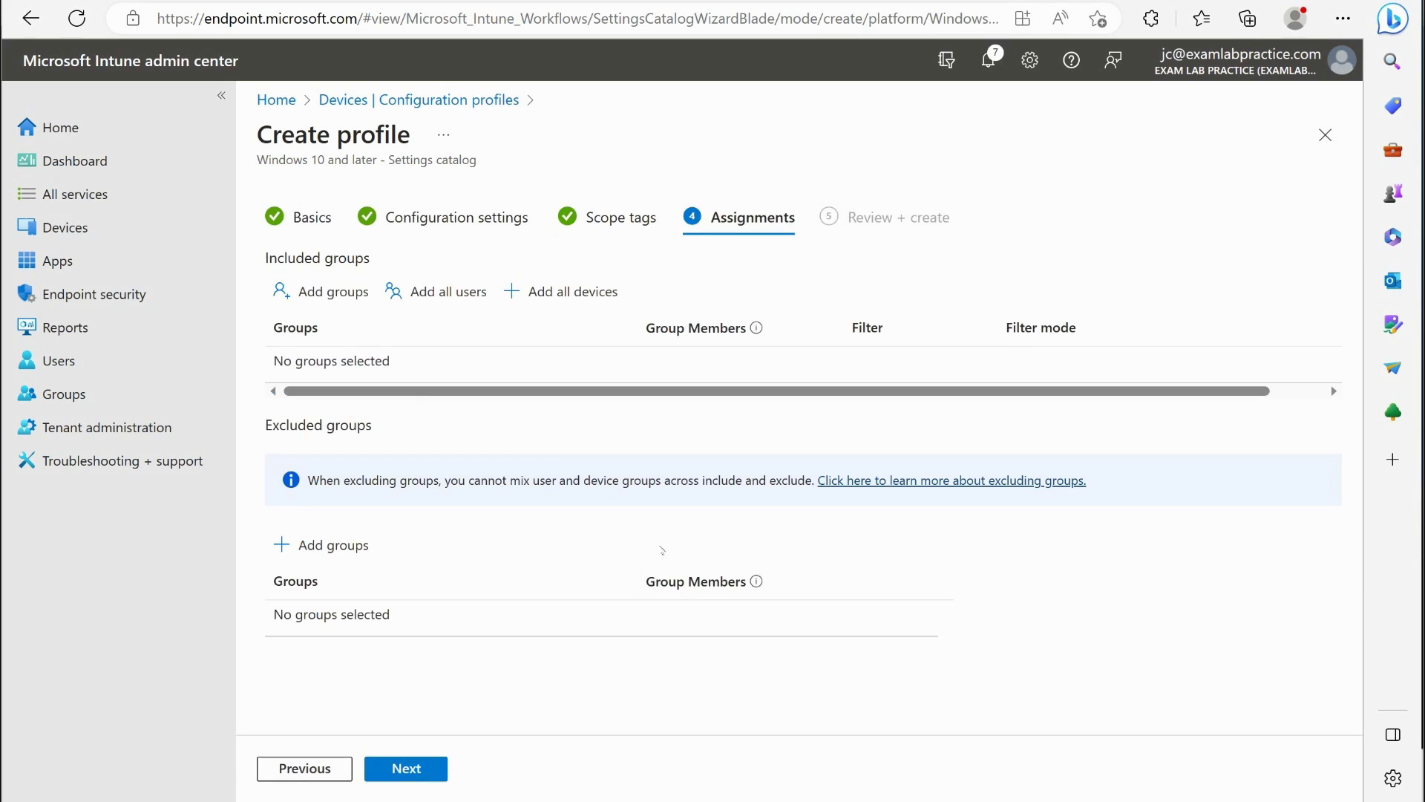
click(351, 294)
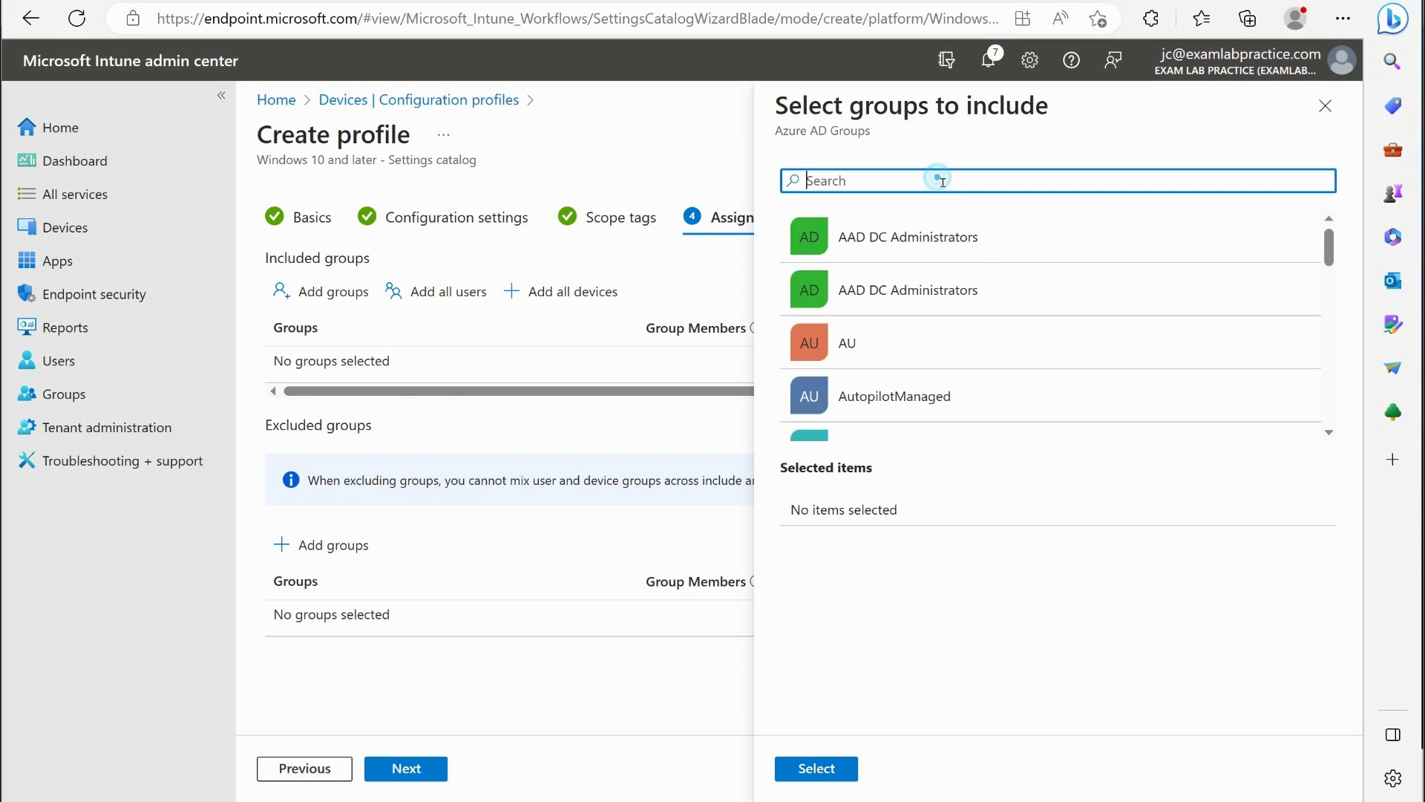
text(new york)
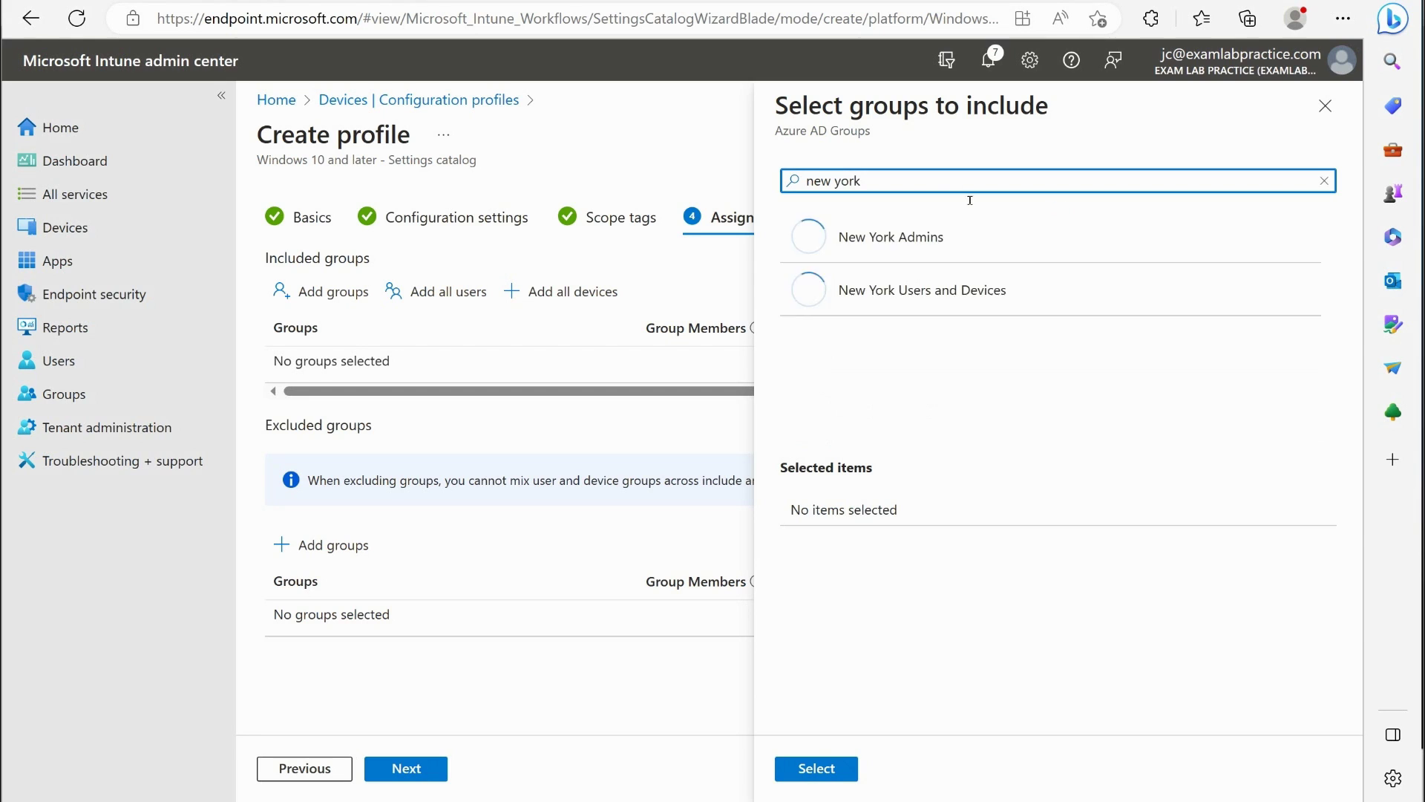
click(897, 288)
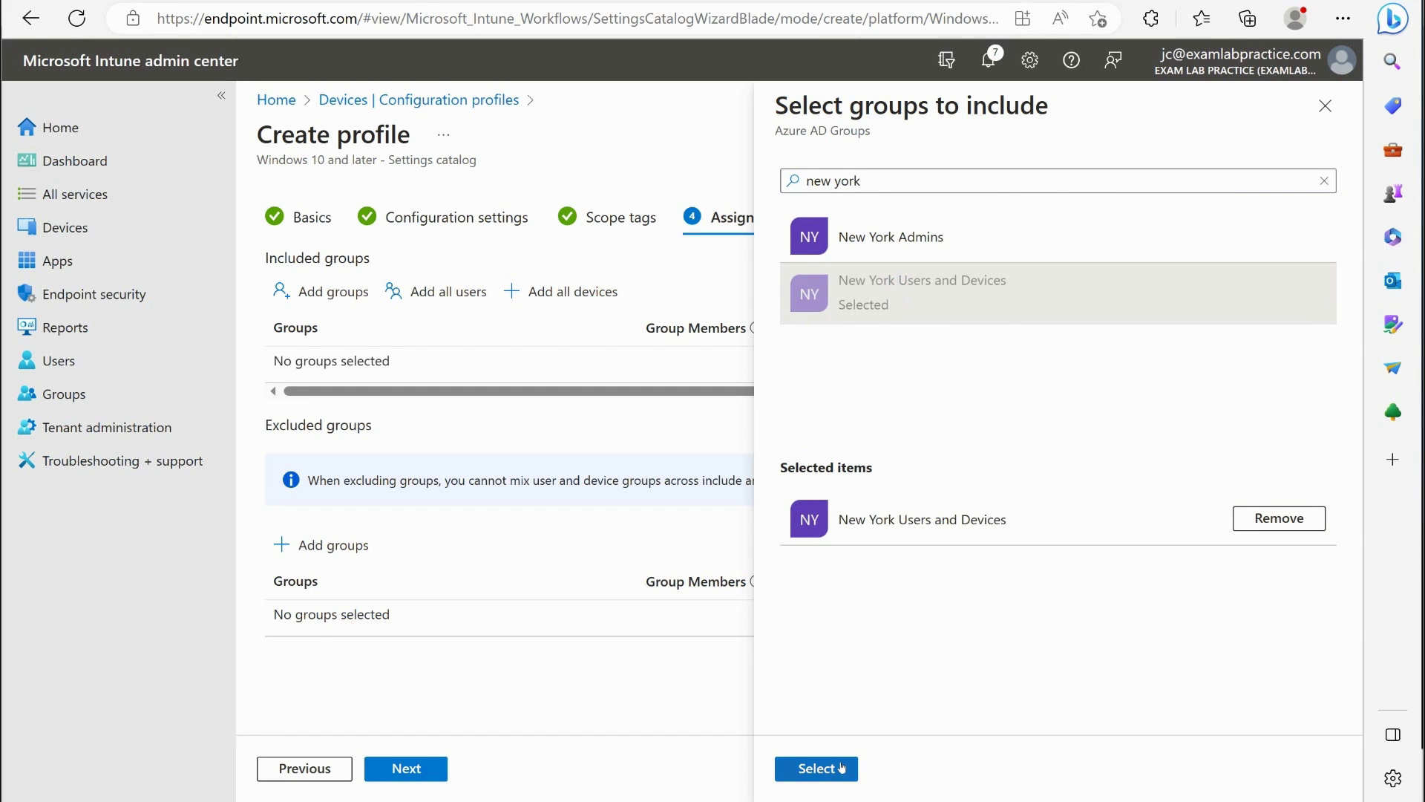
click(841, 768)
click(406, 769)
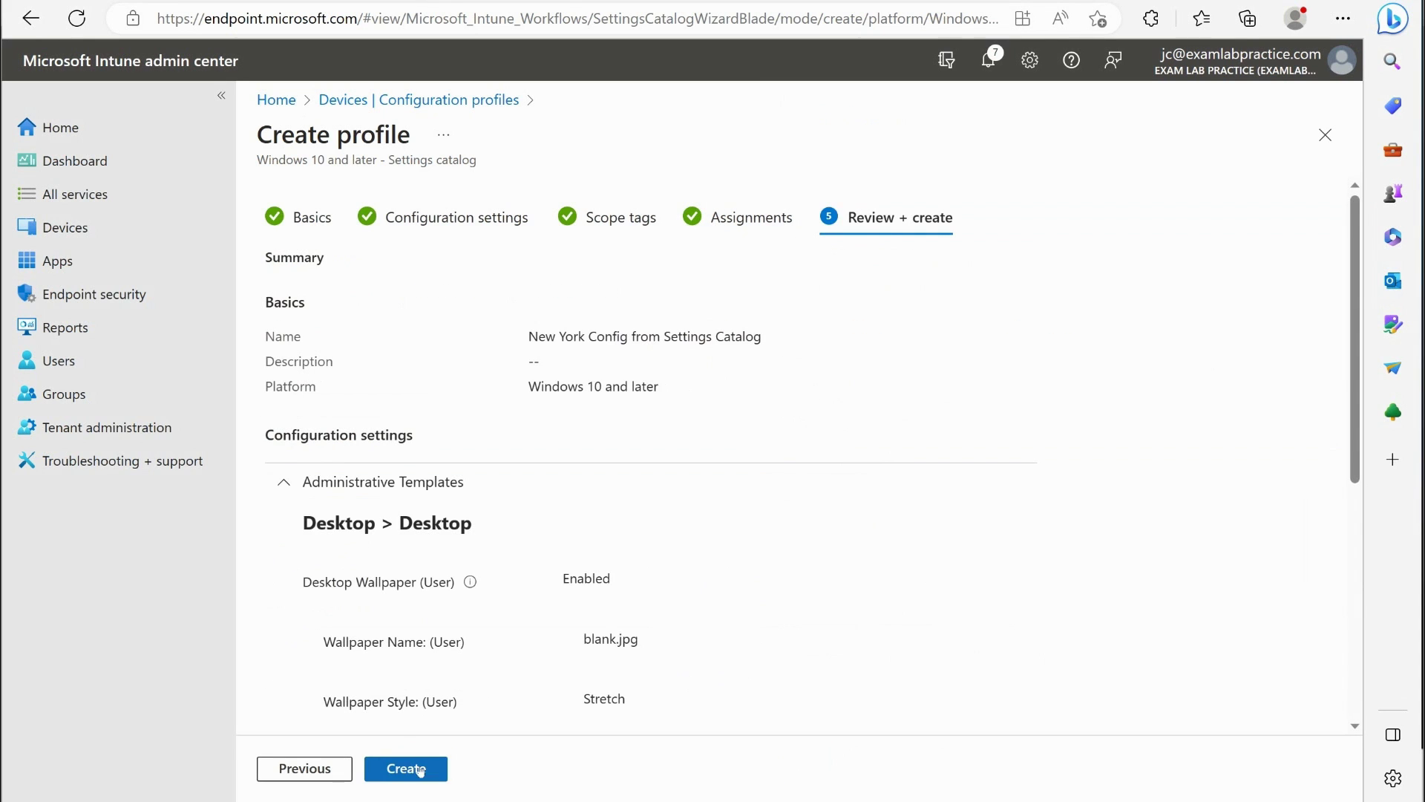
click(408, 769)
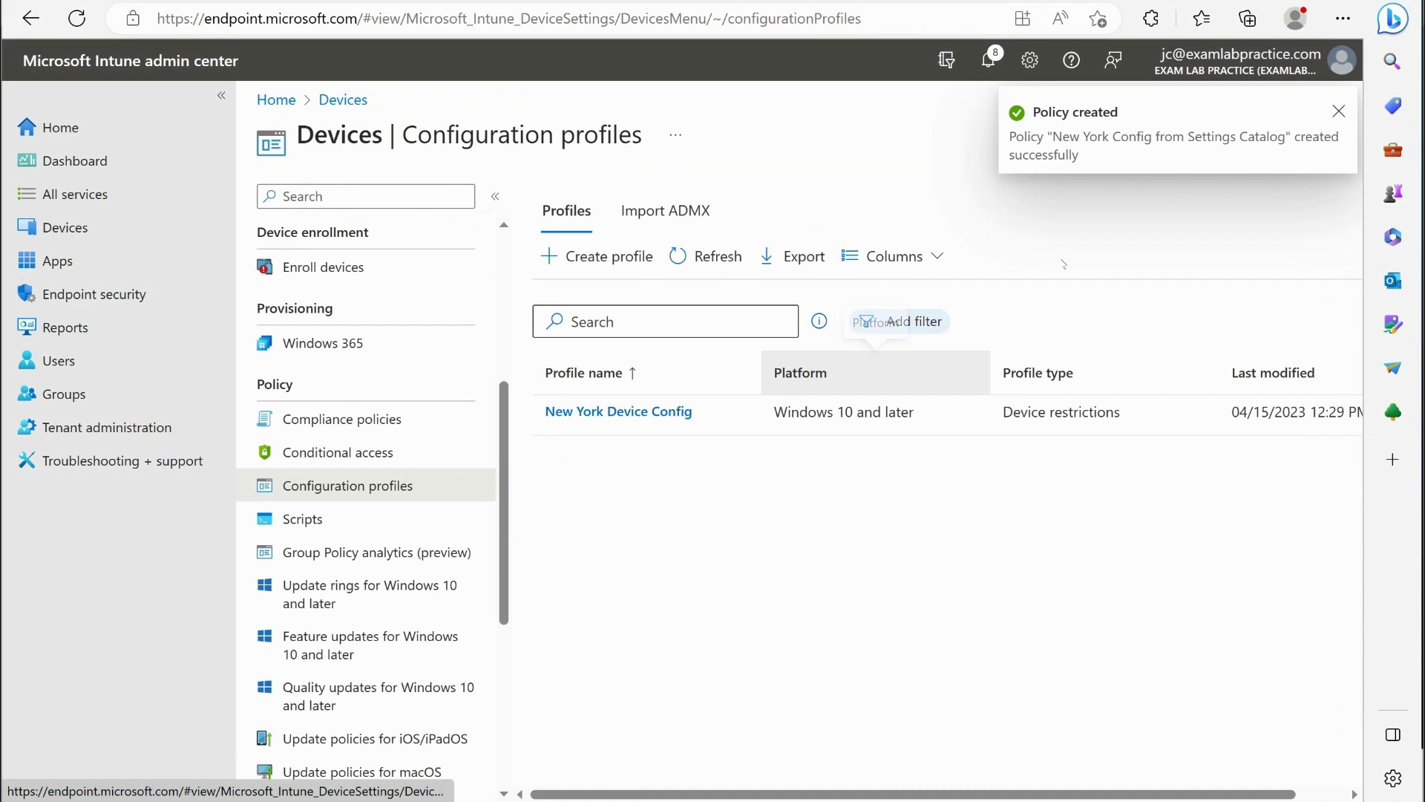
Step: Dismiss the Policy created notice and refresh so both New York profiles are listed
click(1340, 115)
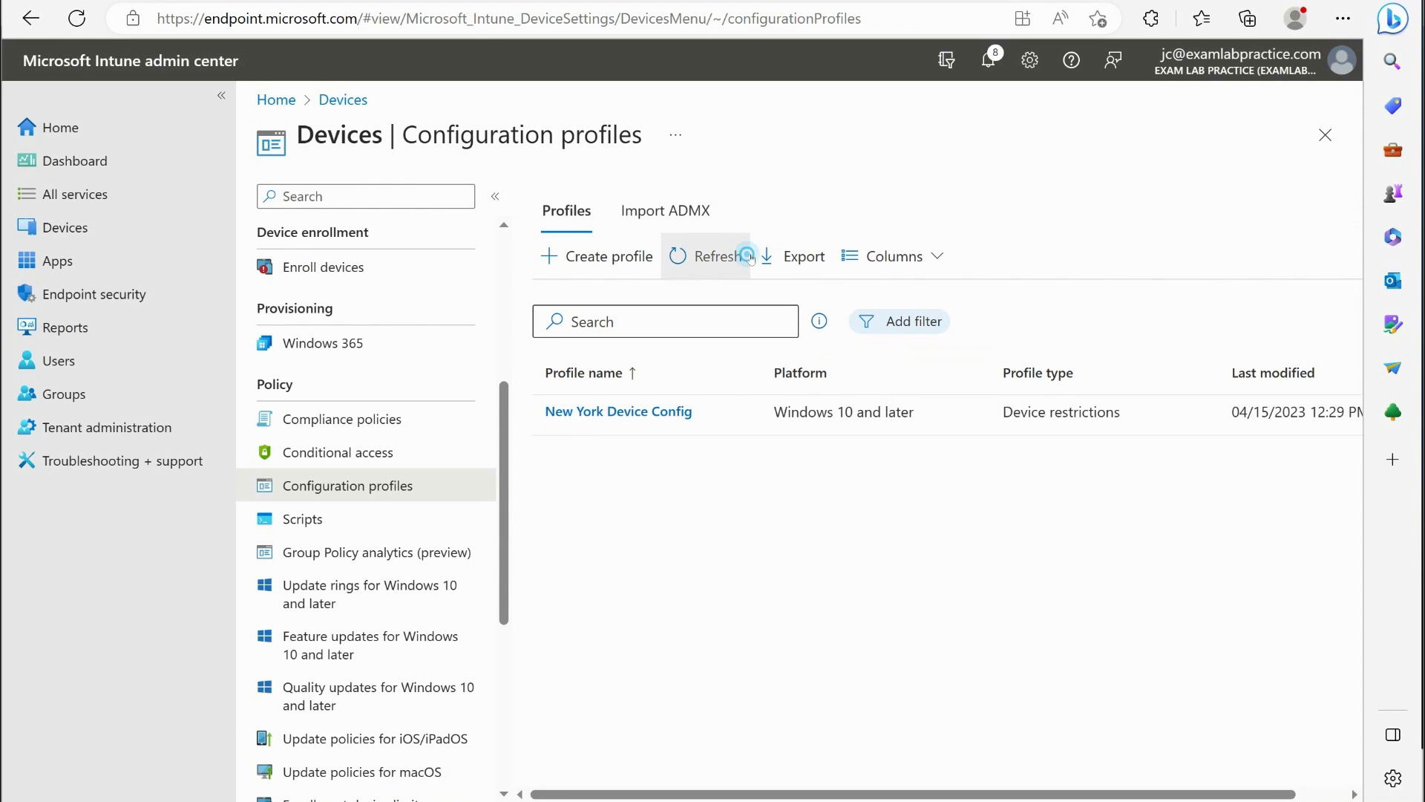
click(724, 256)
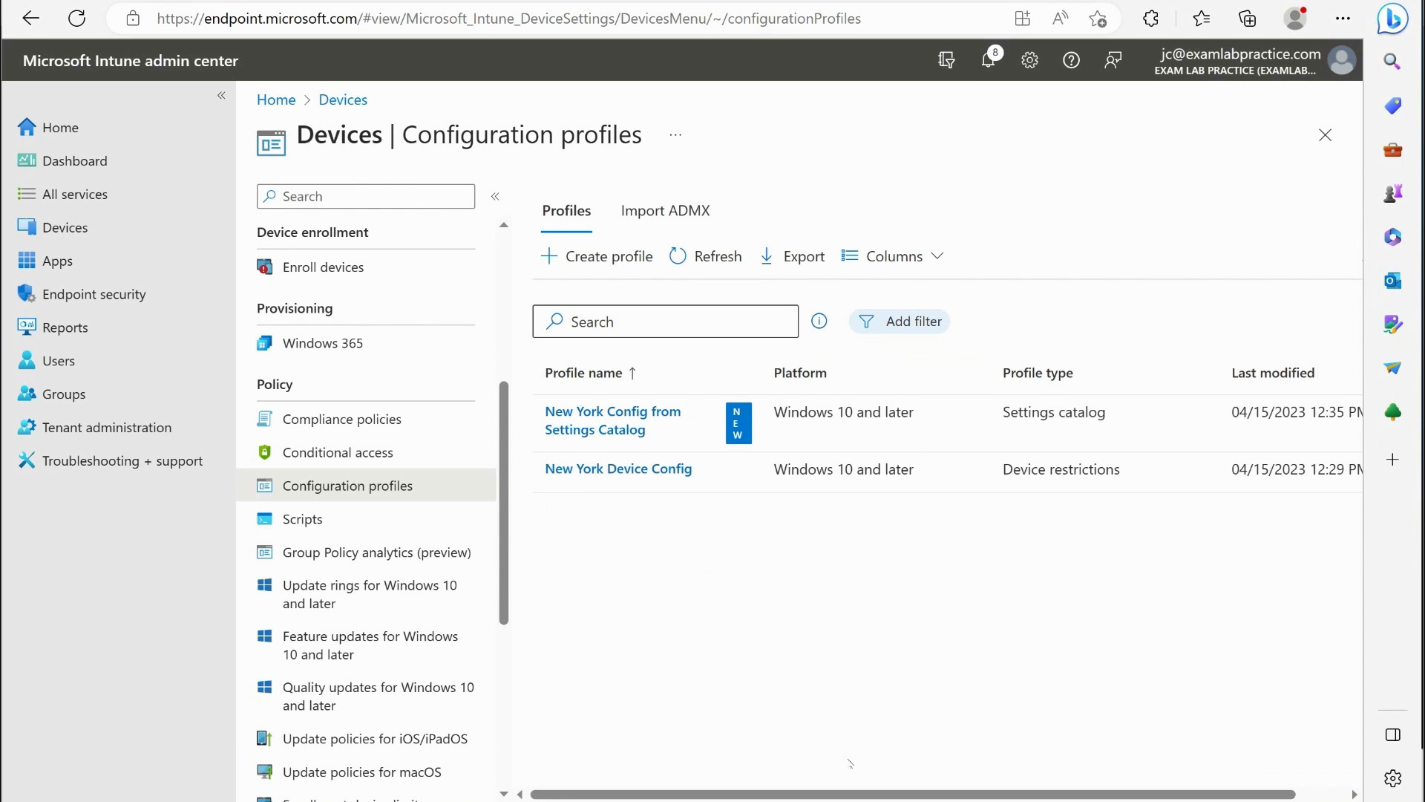
scroll(850, 774, right, 2)
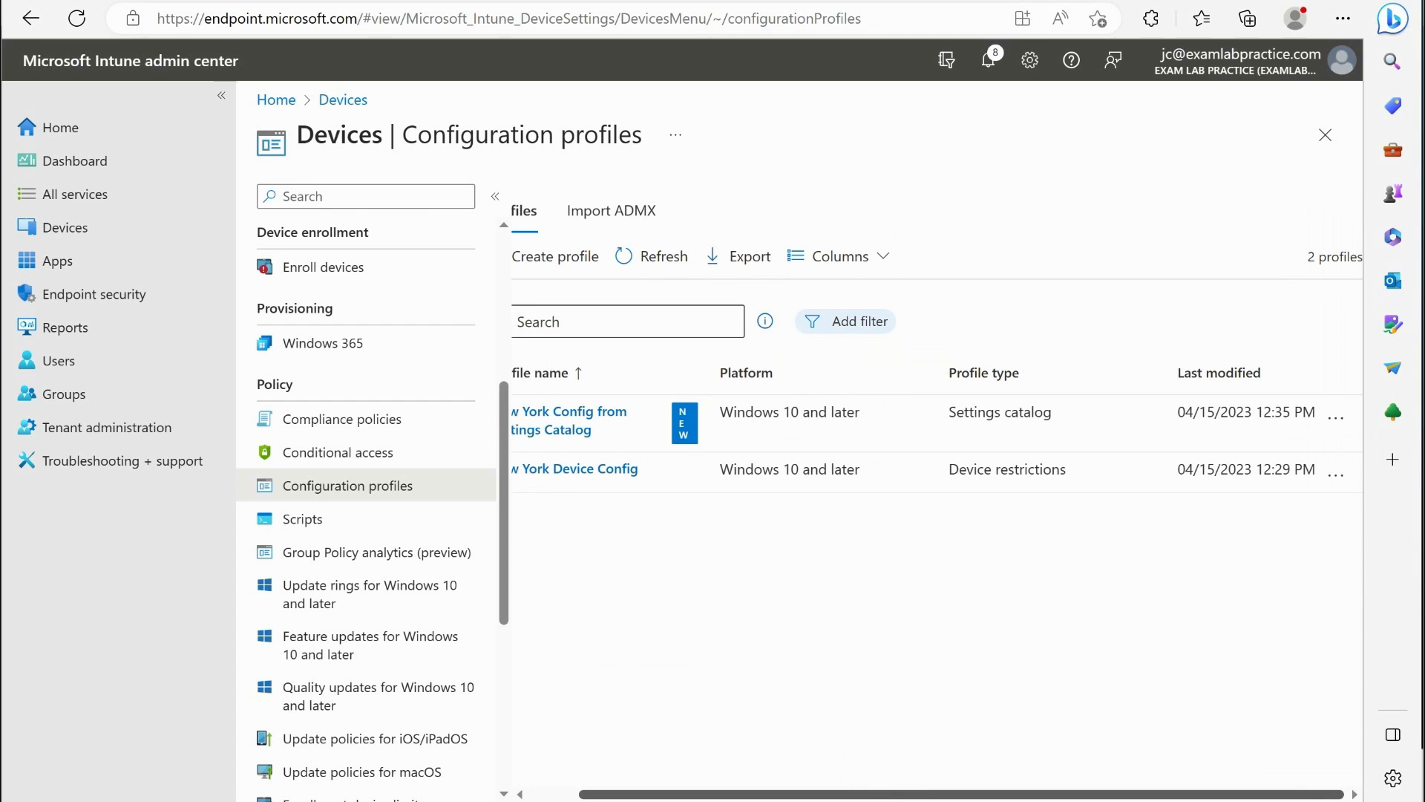
scroll(948, 789, left, 2)
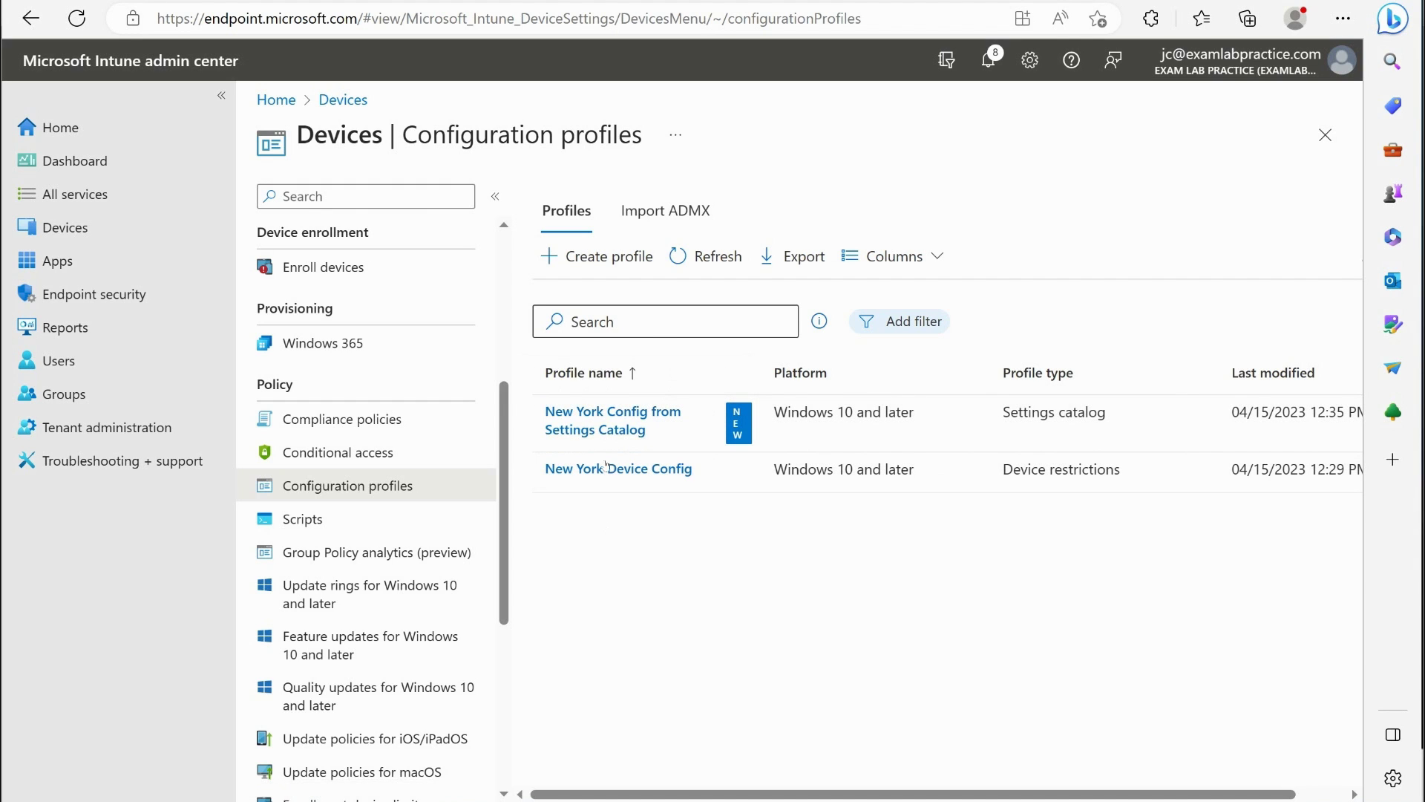
Step: Open Windows device NYC-CL11B and trigger a confirmed Sync
click(65, 227)
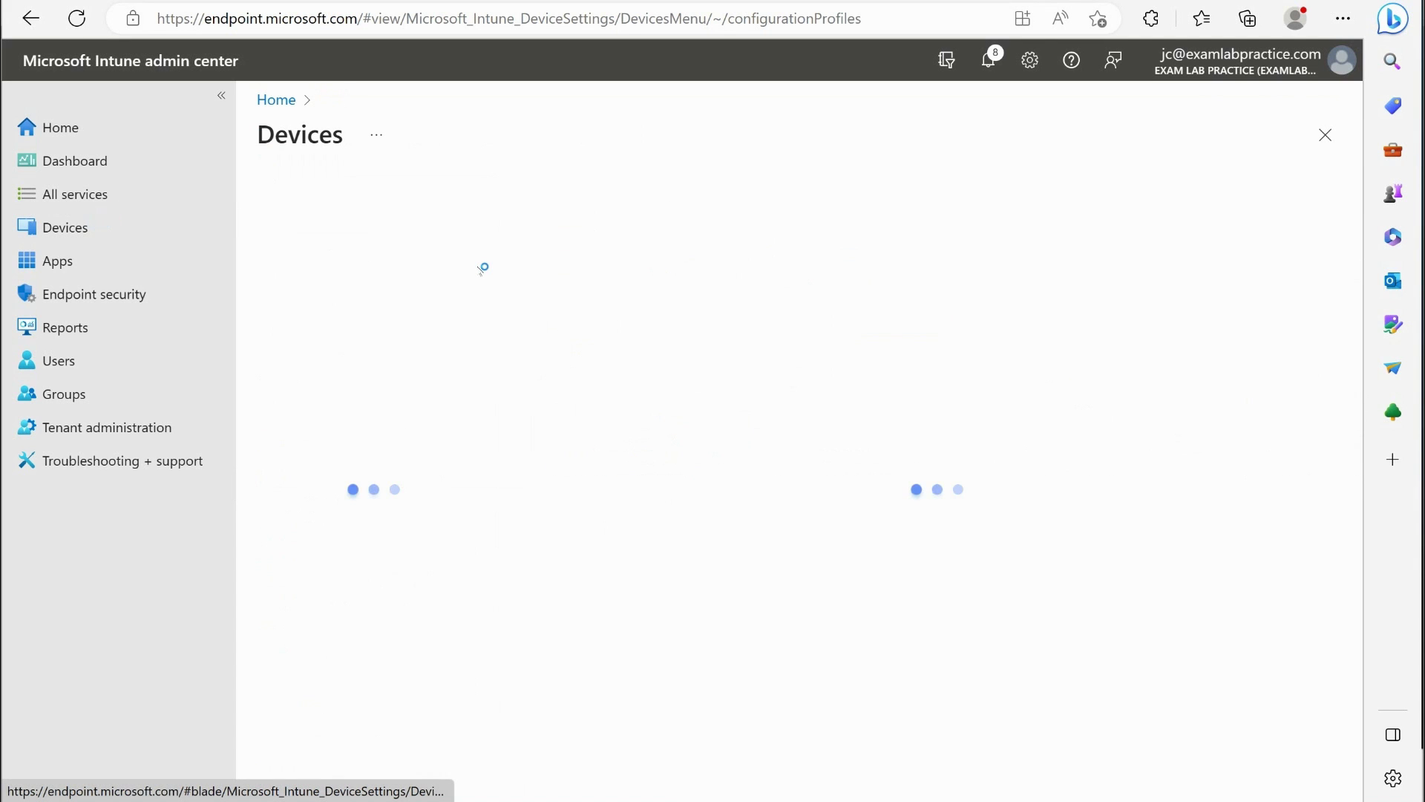
click(376, 376)
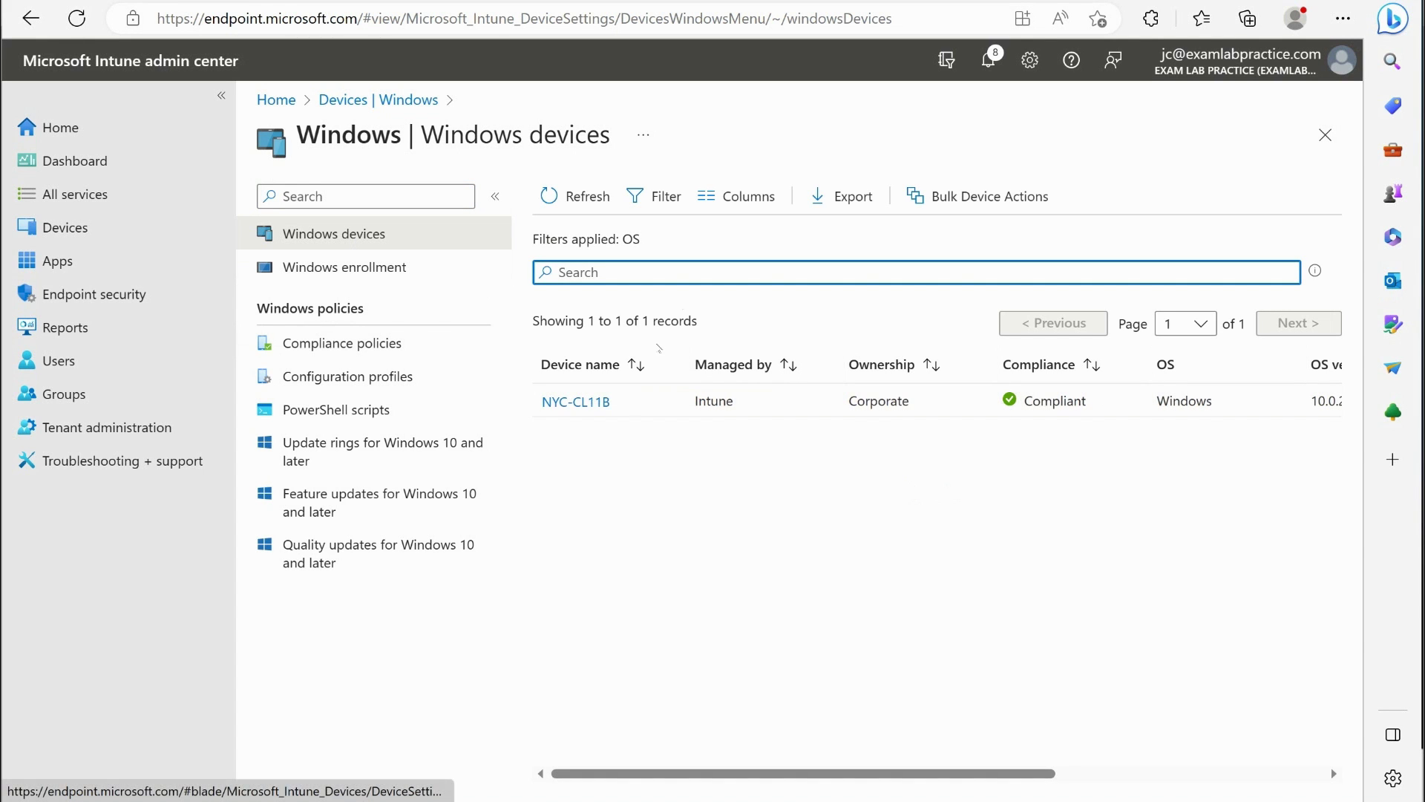
click(603, 402)
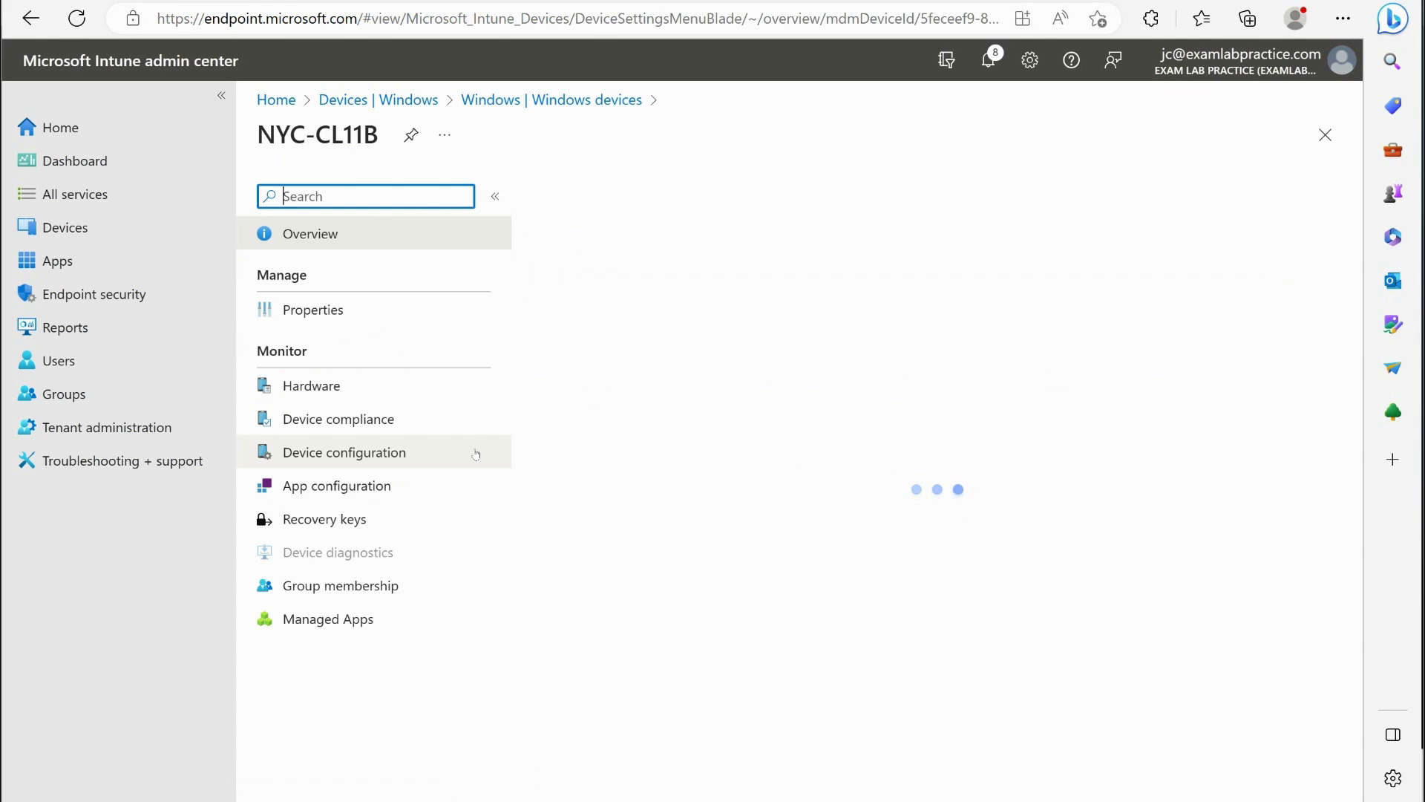
click(914, 195)
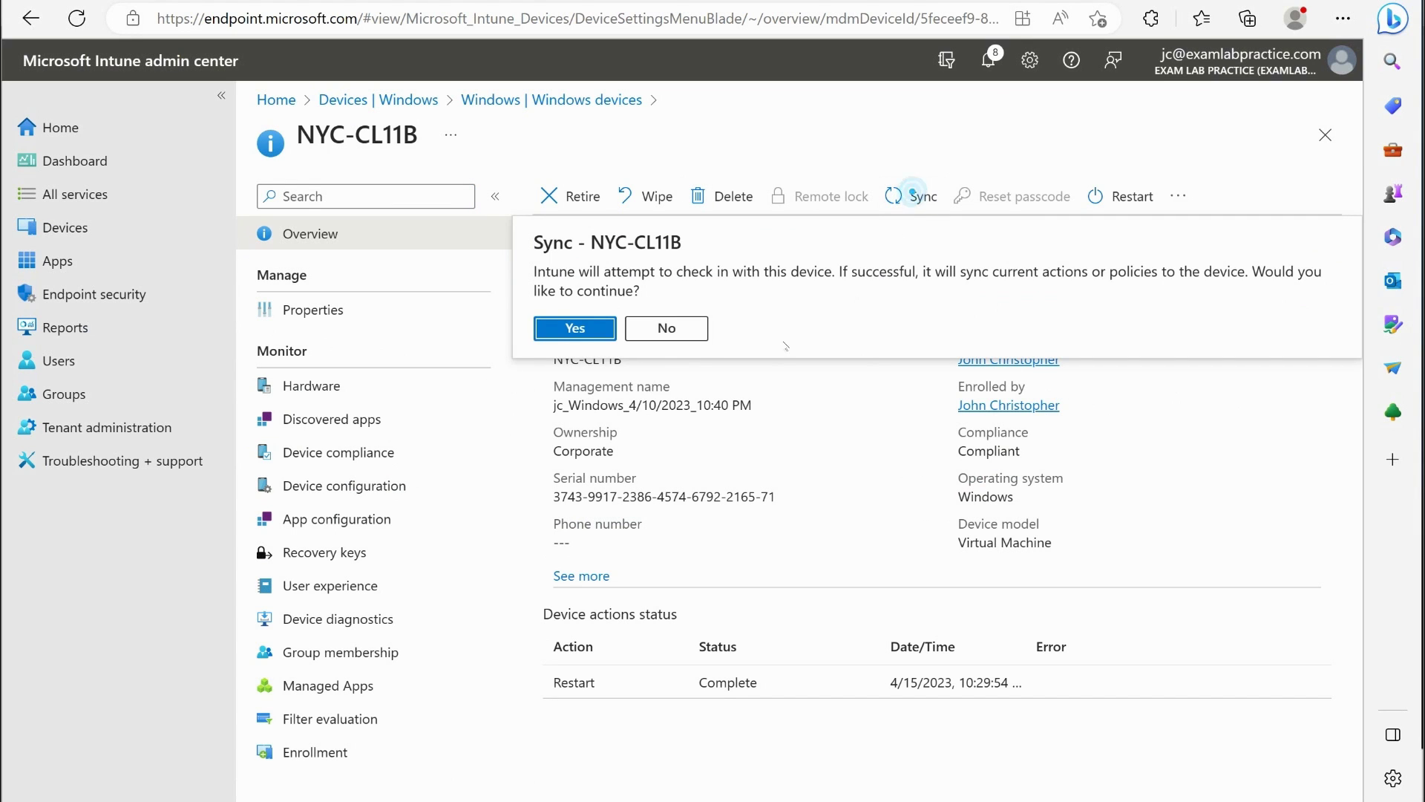
click(576, 330)
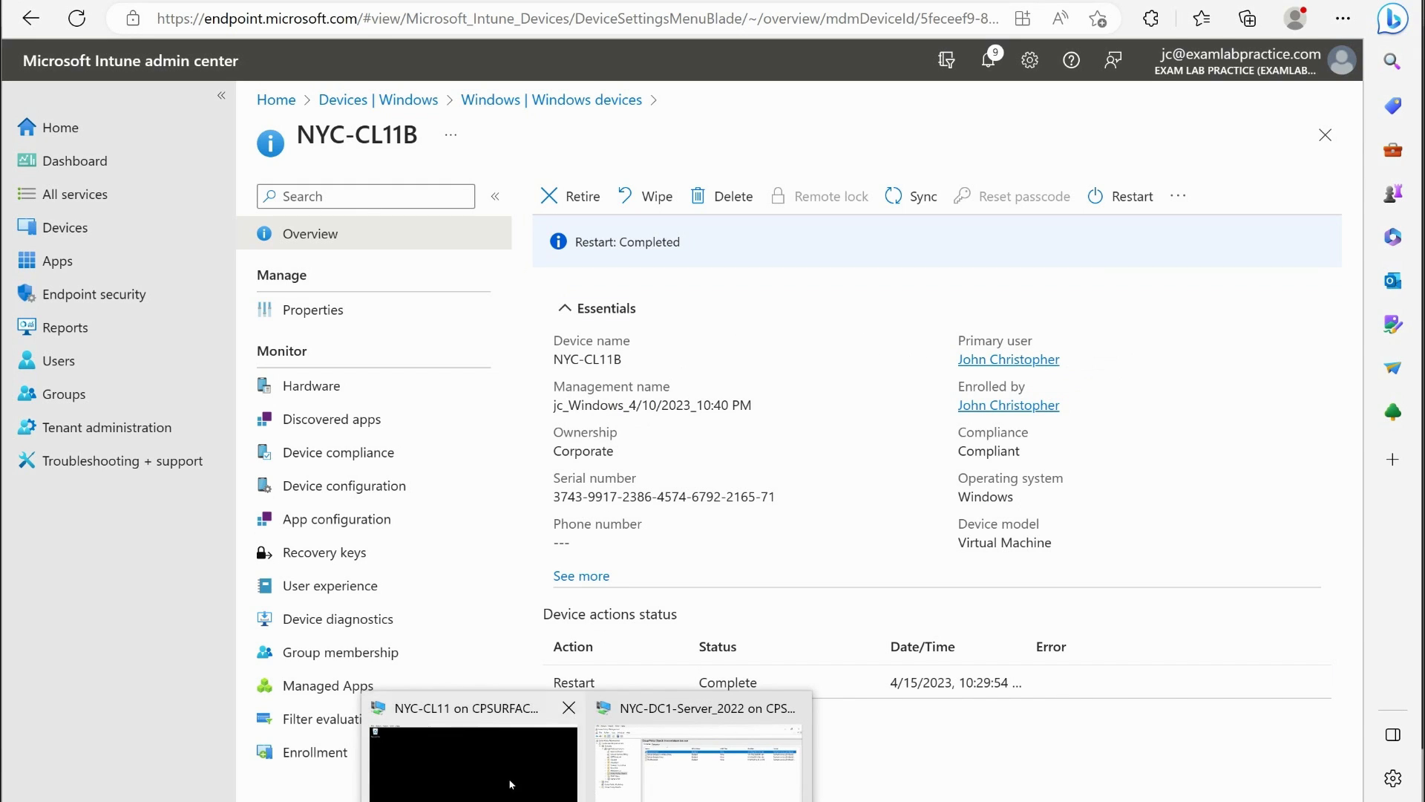
Step: Switch to the NYC-CL11 VM and toggle the Start menu over the plain black desktop
click(511, 784)
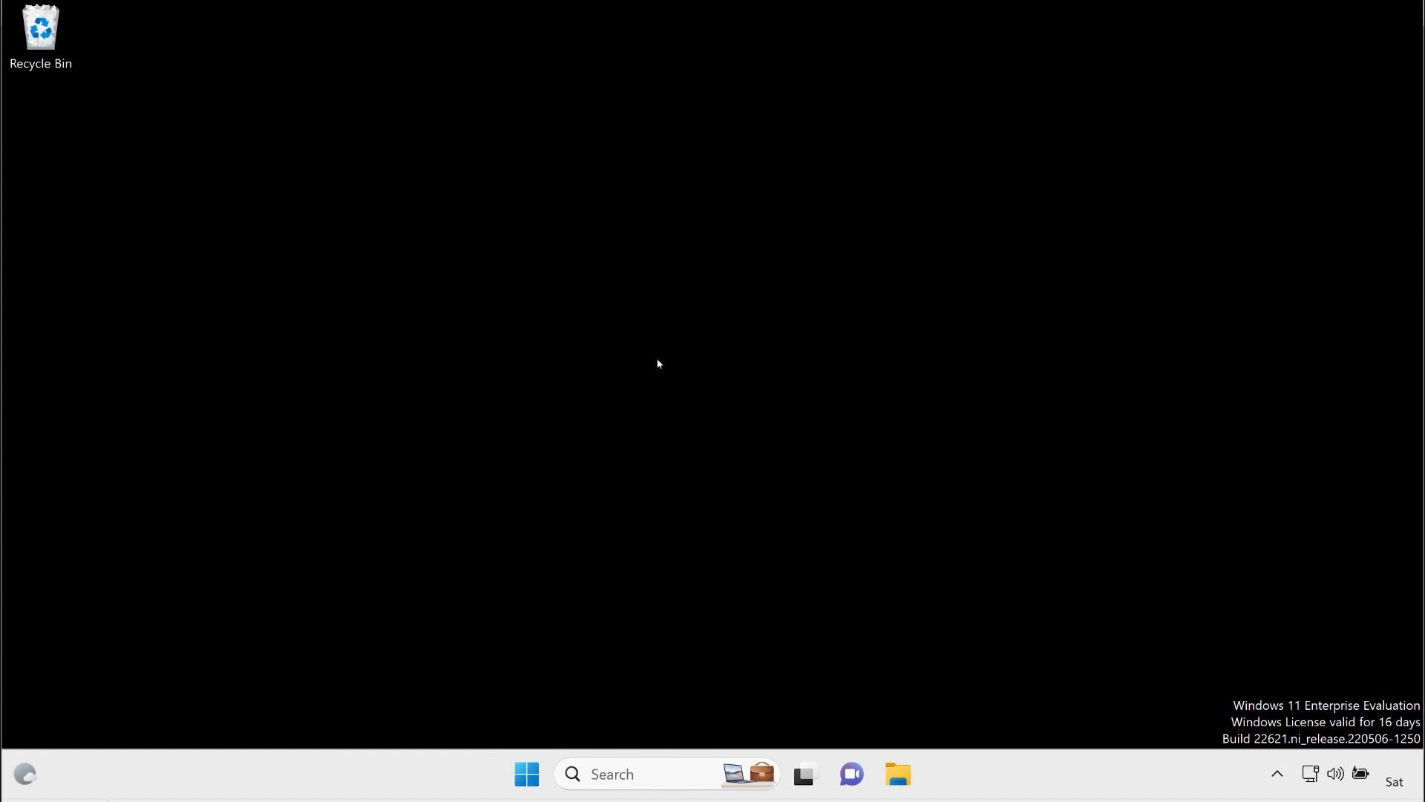
click(527, 774)
click(527, 774)
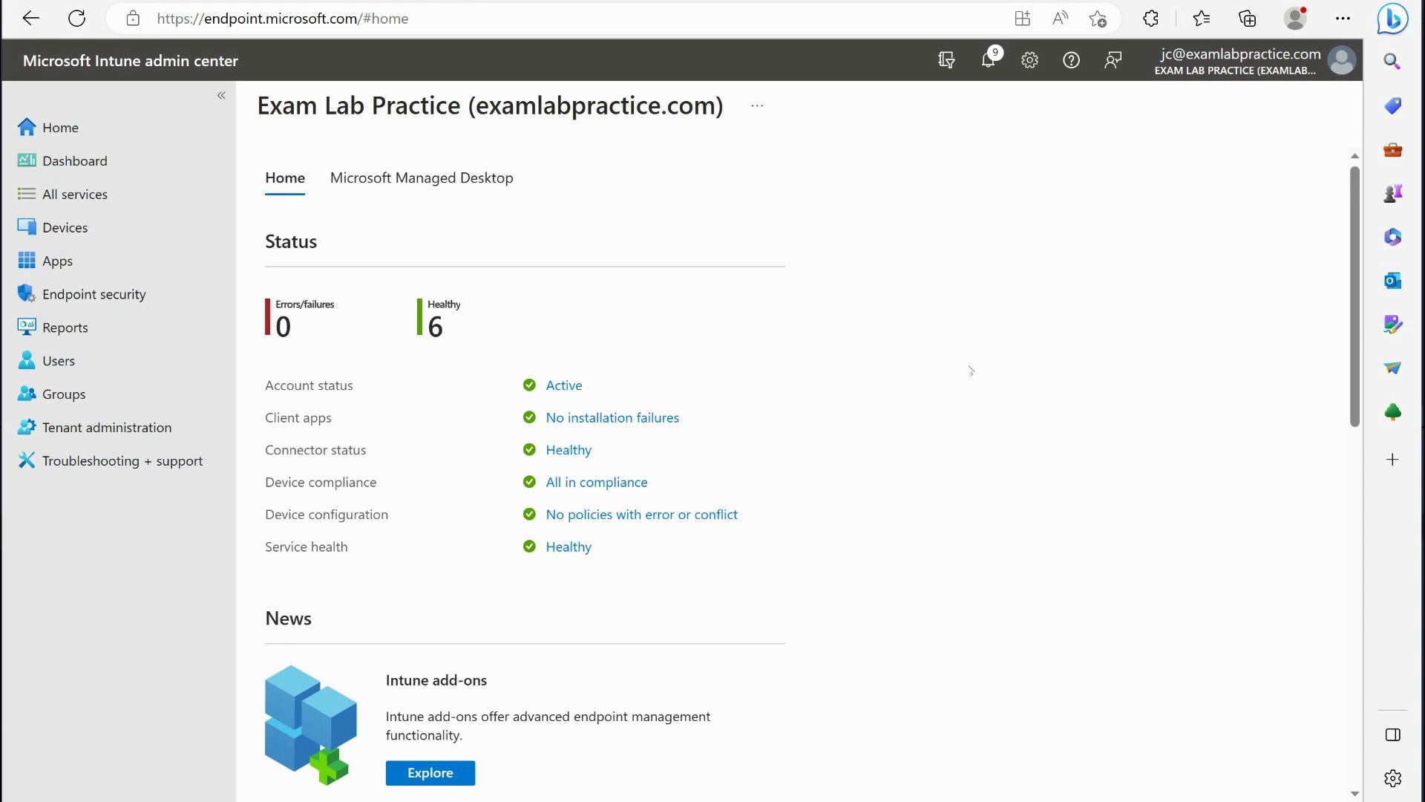
Step: Open Devices > Configuration profiles, then switch to the Microsoft Learn policy-conflicts article
click(117, 229)
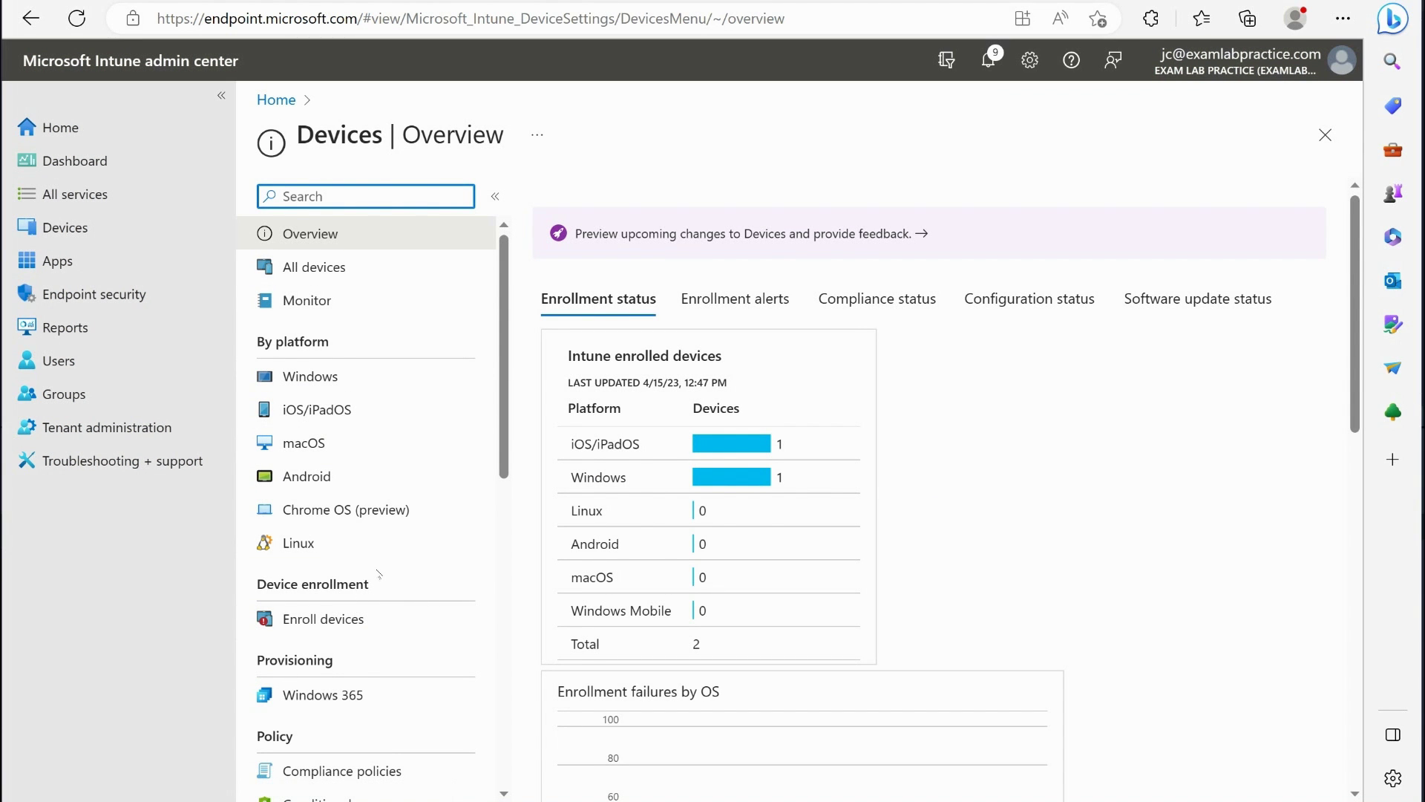
scroll(380, 563, down, 2)
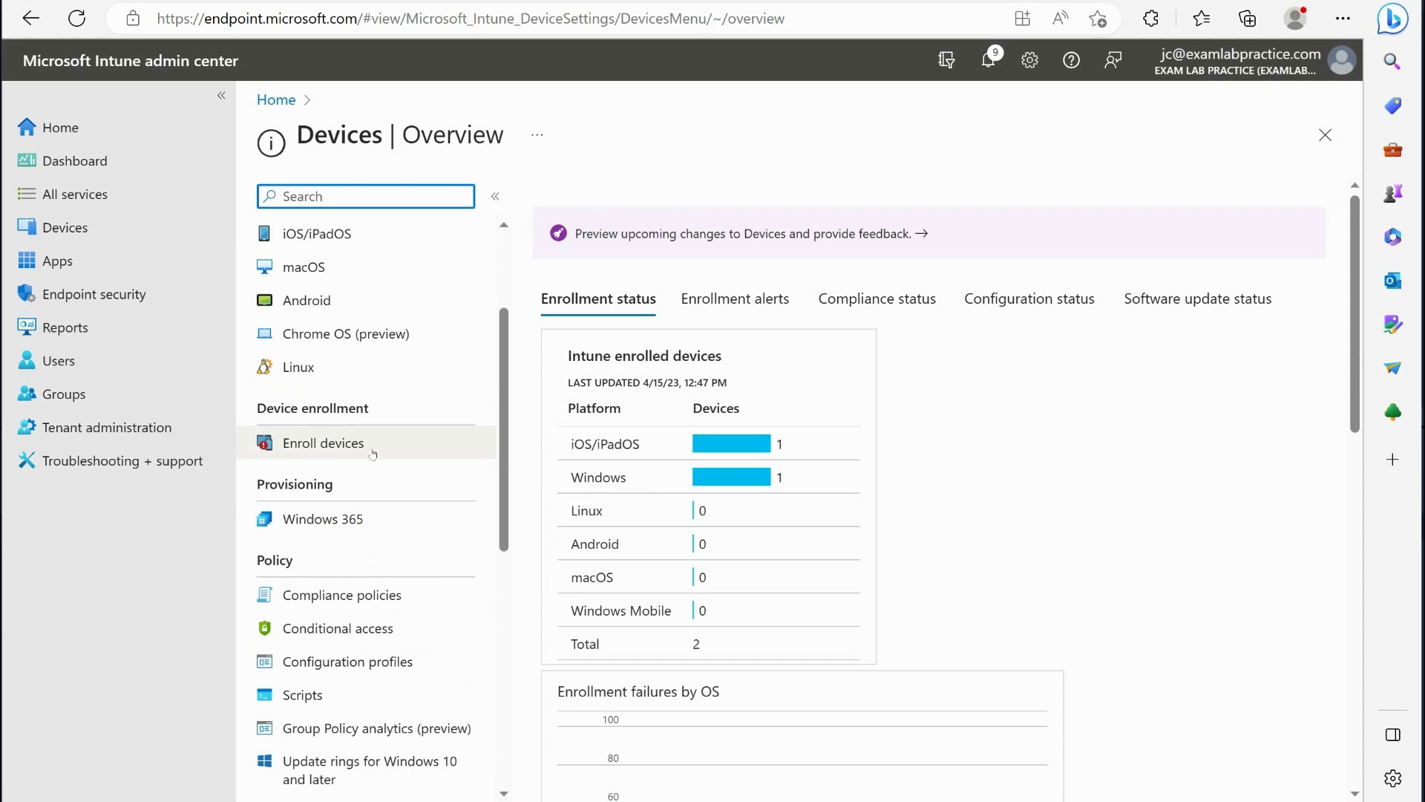
click(336, 668)
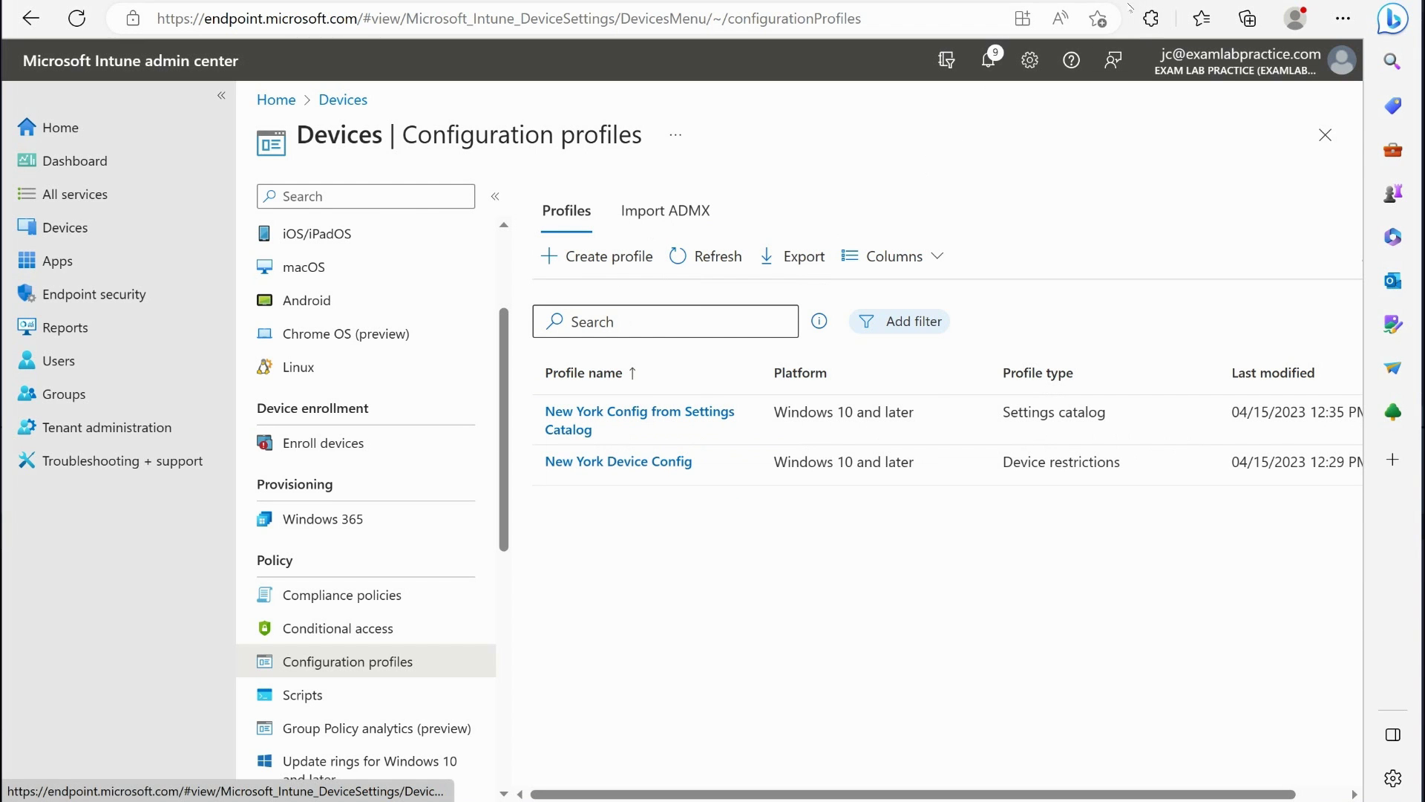
key(ctrl+Tab)
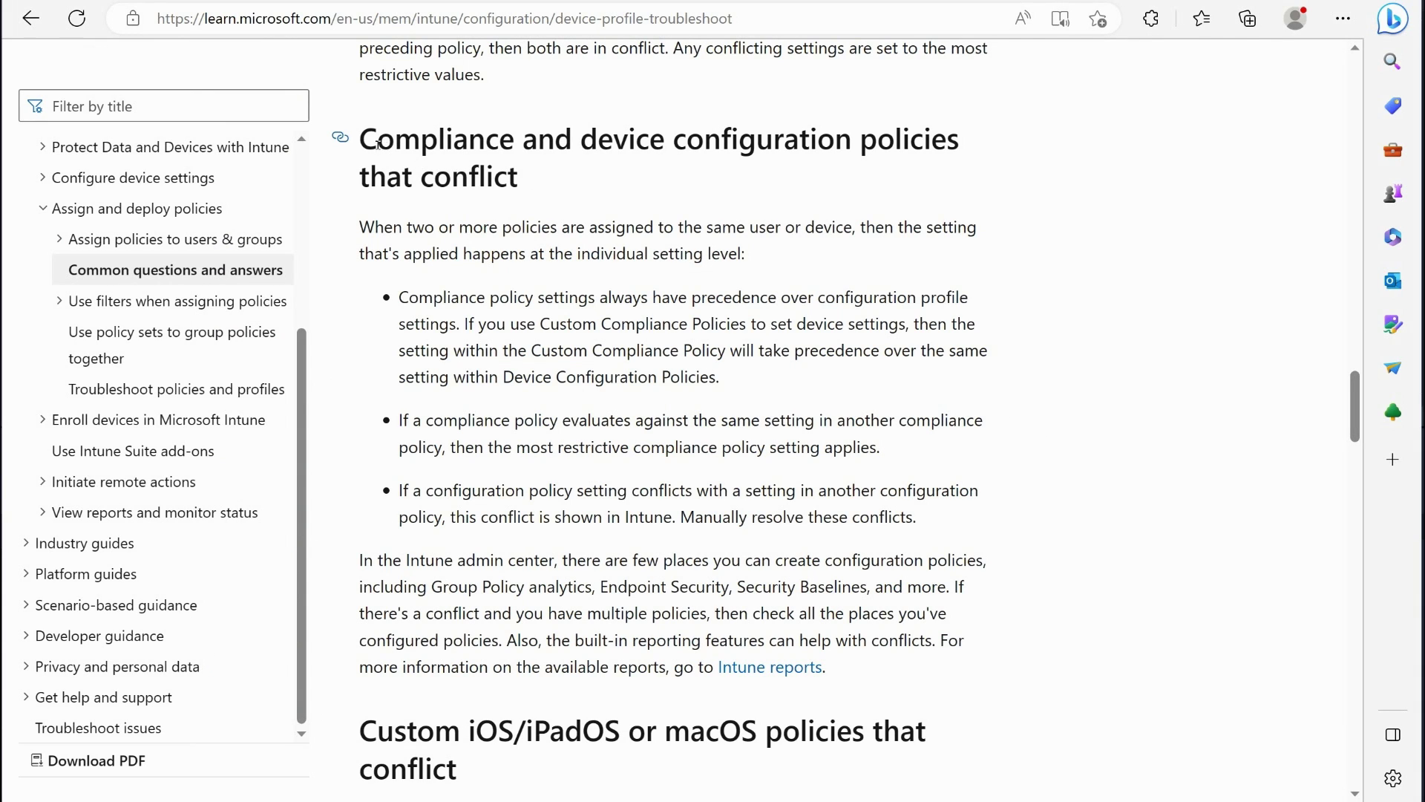
drag(1352, 406, 1373, 124)
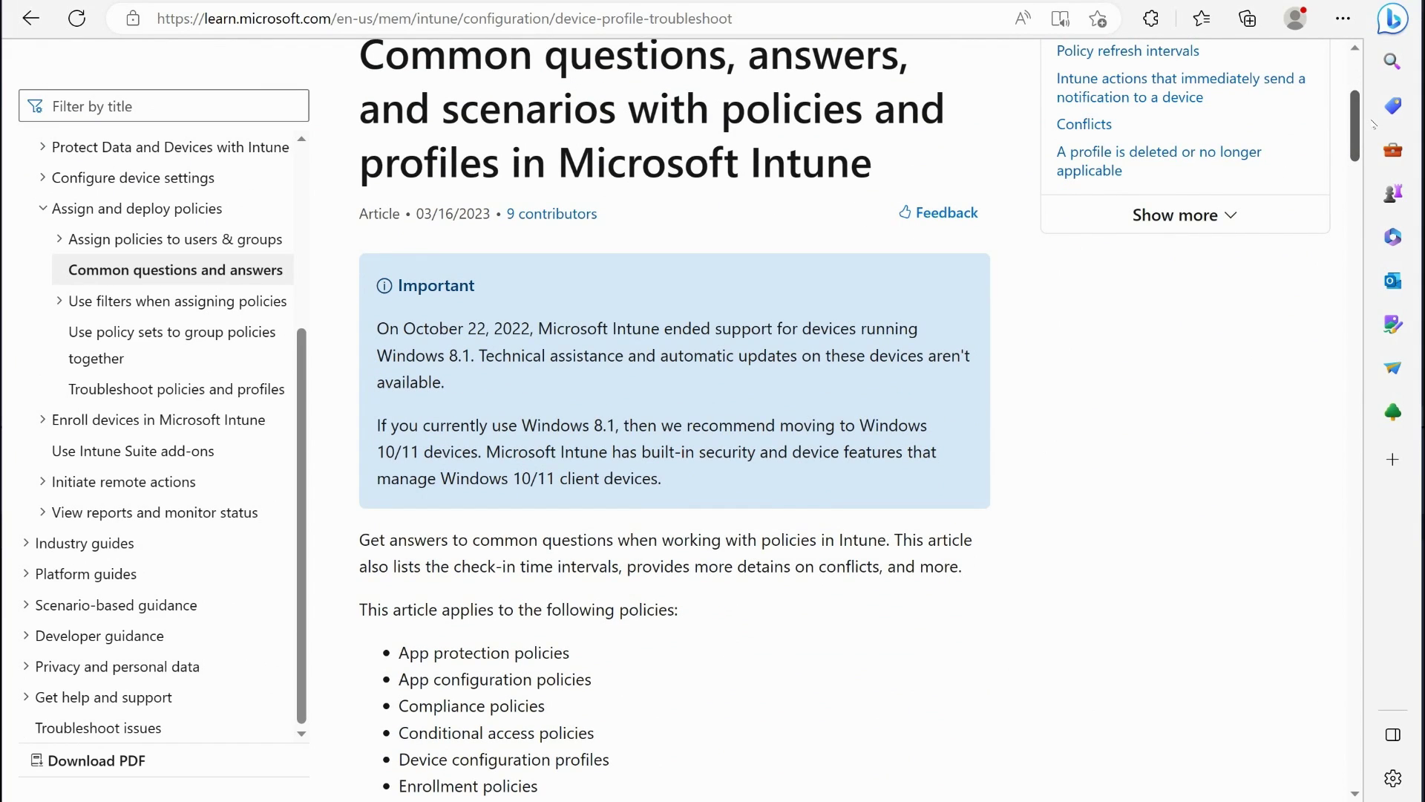
drag(1374, 124, 1389, 412)
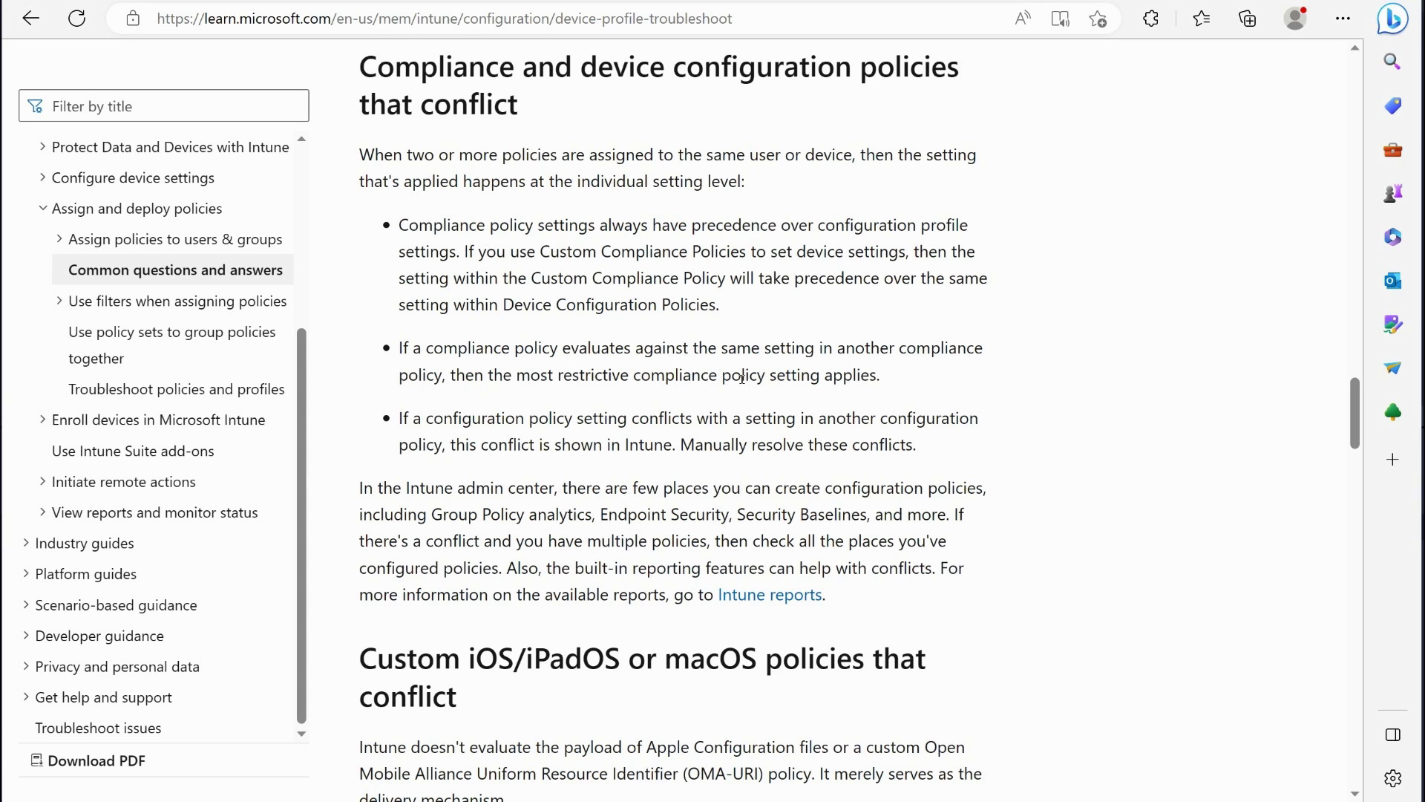
drag(742, 375, 882, 375)
click(1019, 320)
drag(680, 446, 923, 442)
click(1134, 503)
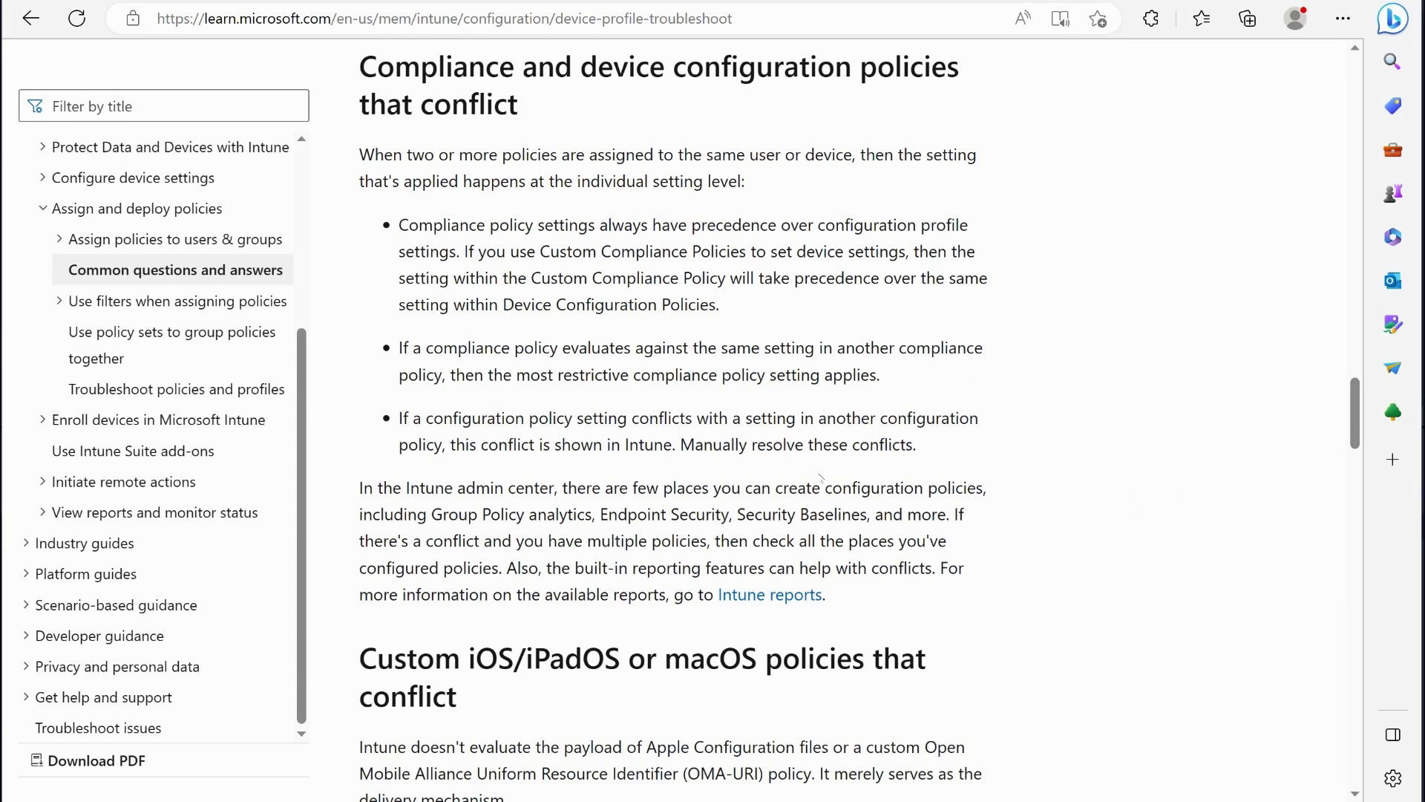